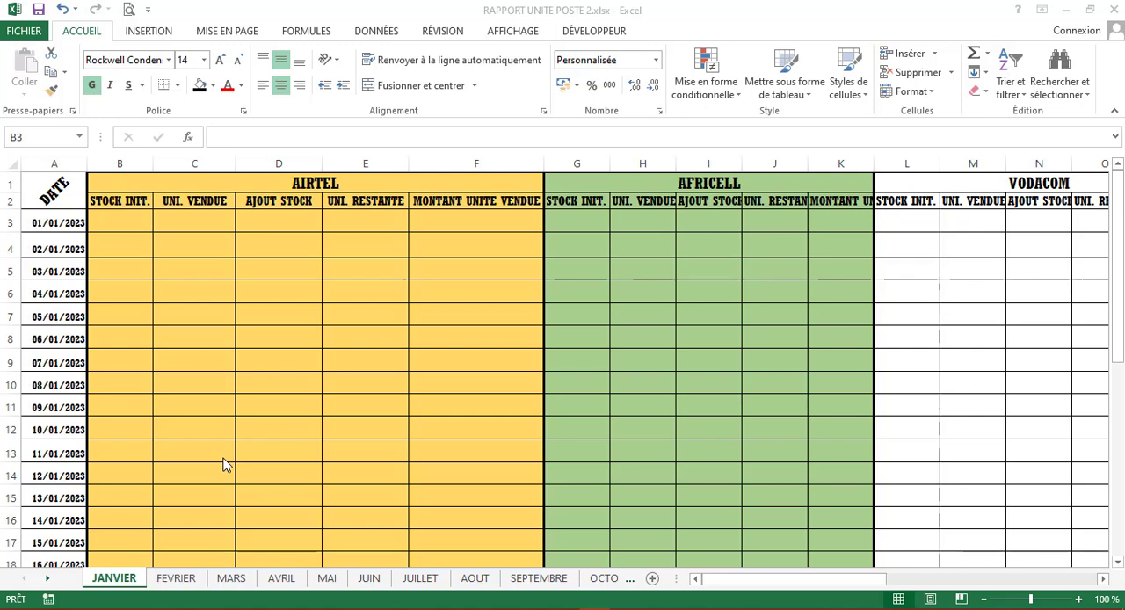
- Examine how the JANVIER sheet is divided into the Airtel, Africell, Vodacom and Orange network blocks
{"action": "left_click", "coordinate": [176, 235]}
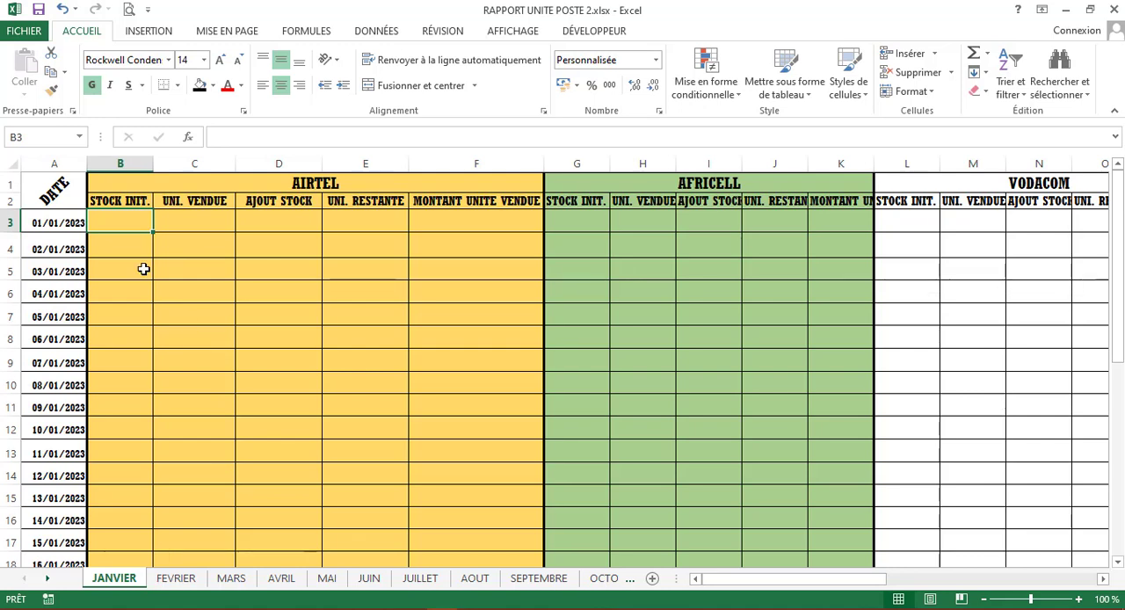
{"action": "left_click", "coordinate": [353, 181]}
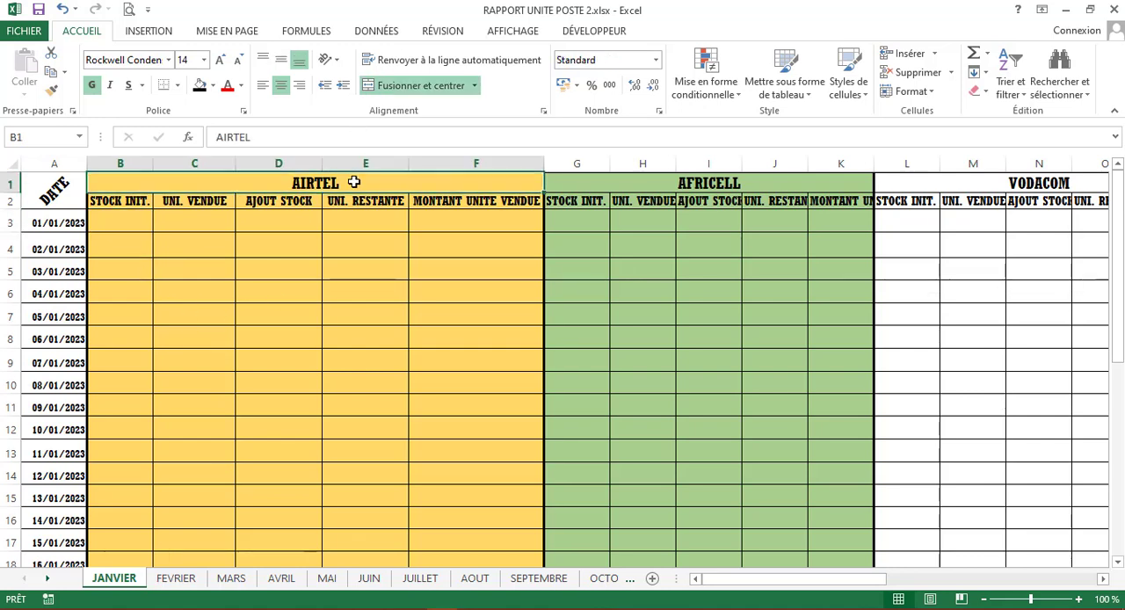
{"action": "key", "text": "Right"}
{"action": "key", "text": "Right"}
{"action": "key", "text": "Right"}
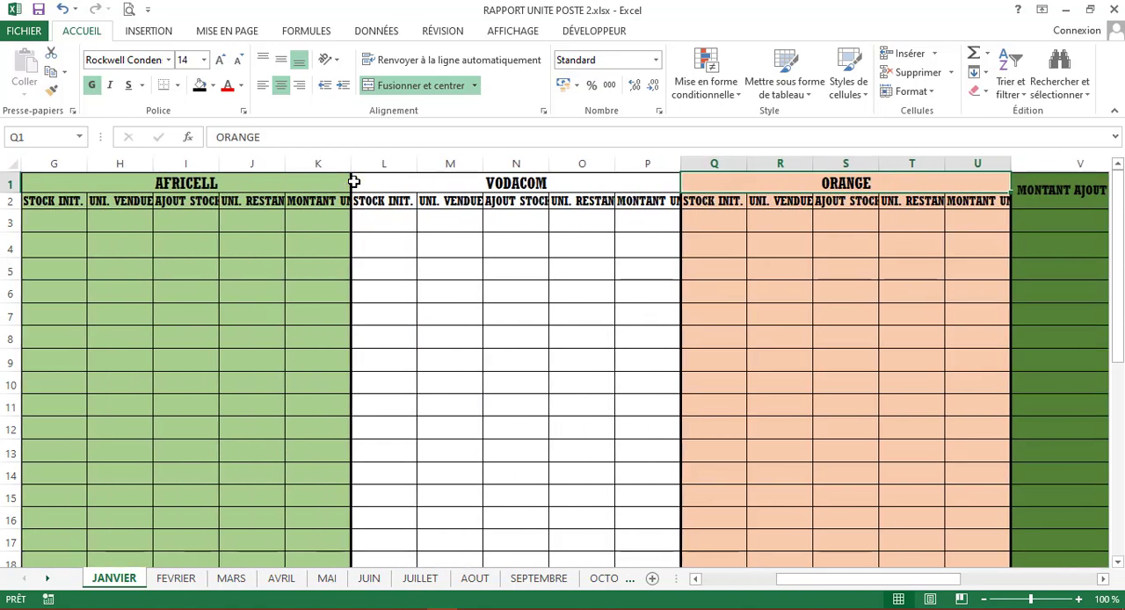
{"action": "key", "text": "Left"}
{"action": "key", "text": "Home"}
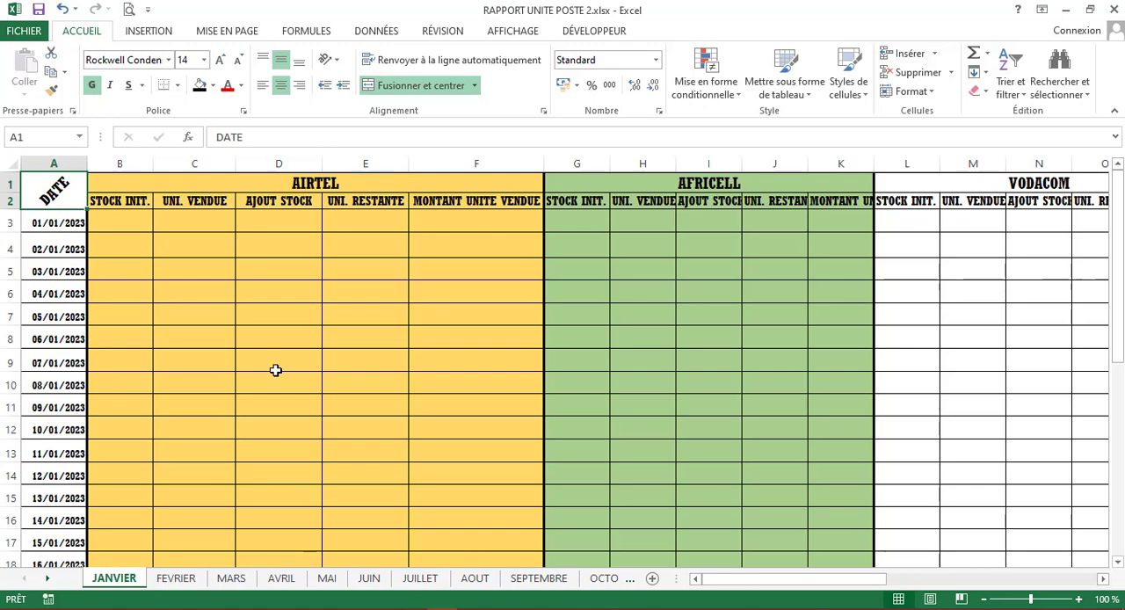
- Examine the Airtel block's headings for initial stock, units sold, stock additions, remaining units and sales amount
{"action": "left_click", "coordinate": [150, 179]}
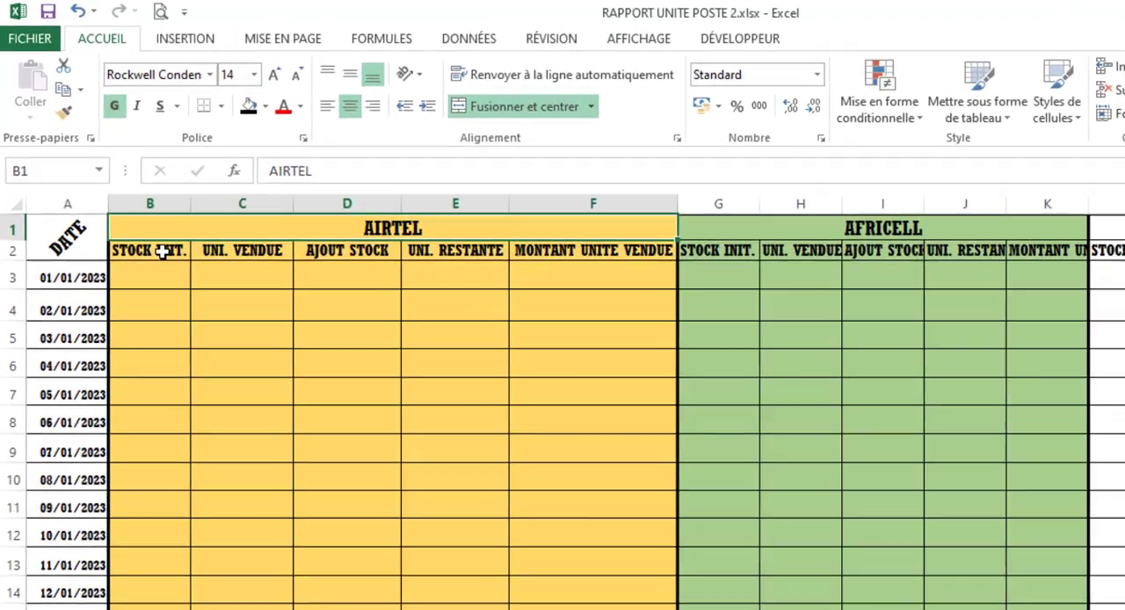
{"action": "left_click", "coordinate": [163, 252]}
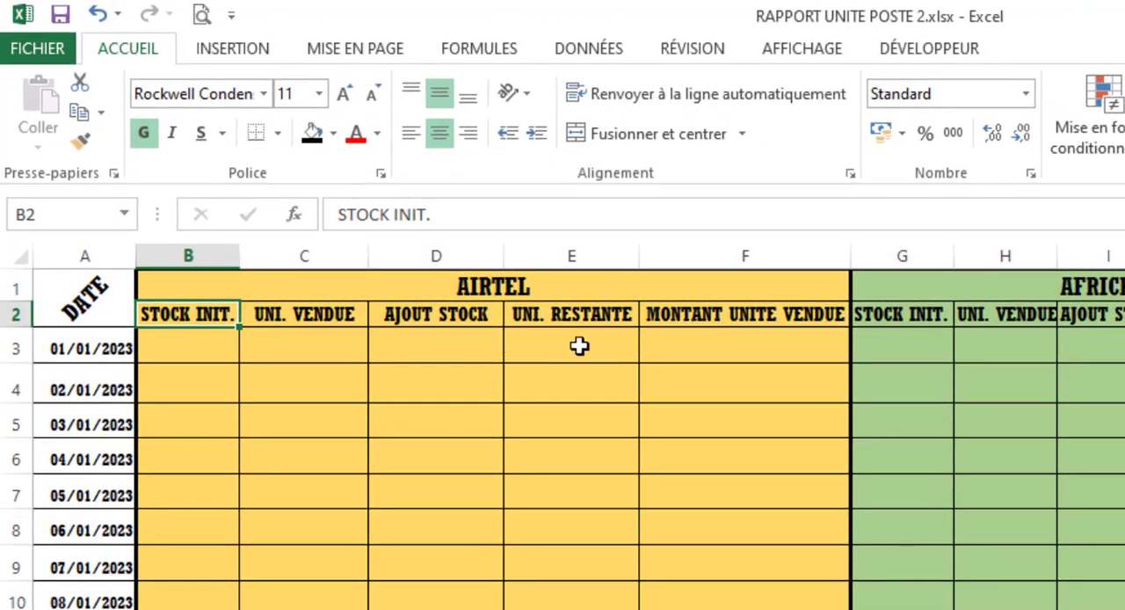
{"action": "left_click_drag", "start_coordinate": [181, 309], "coordinate": [845, 326]}
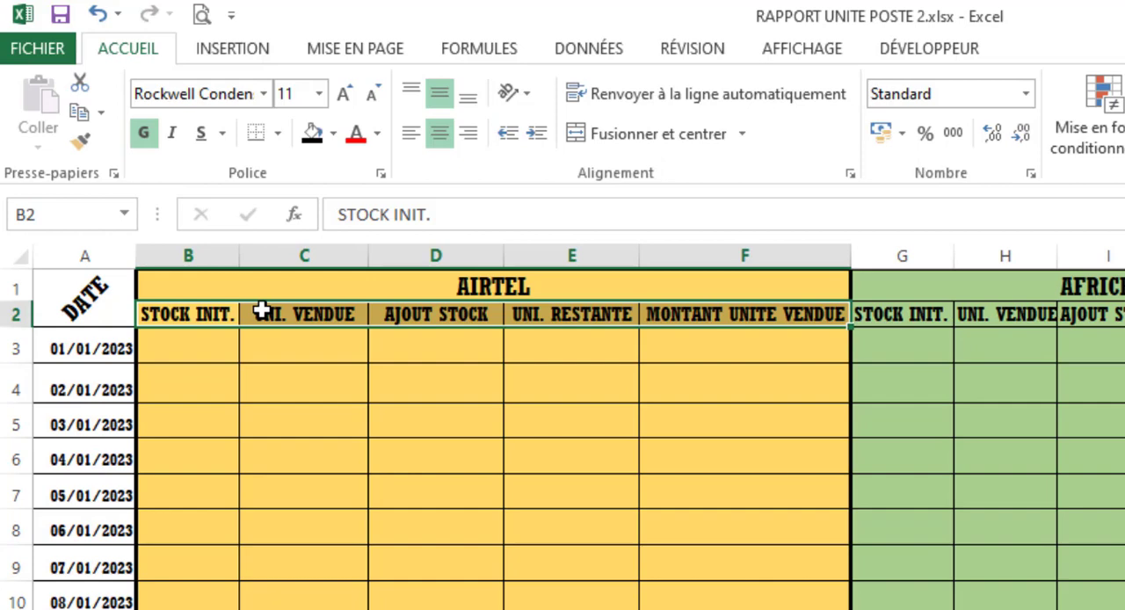
{"action": "left_click", "coordinate": [168, 431]}
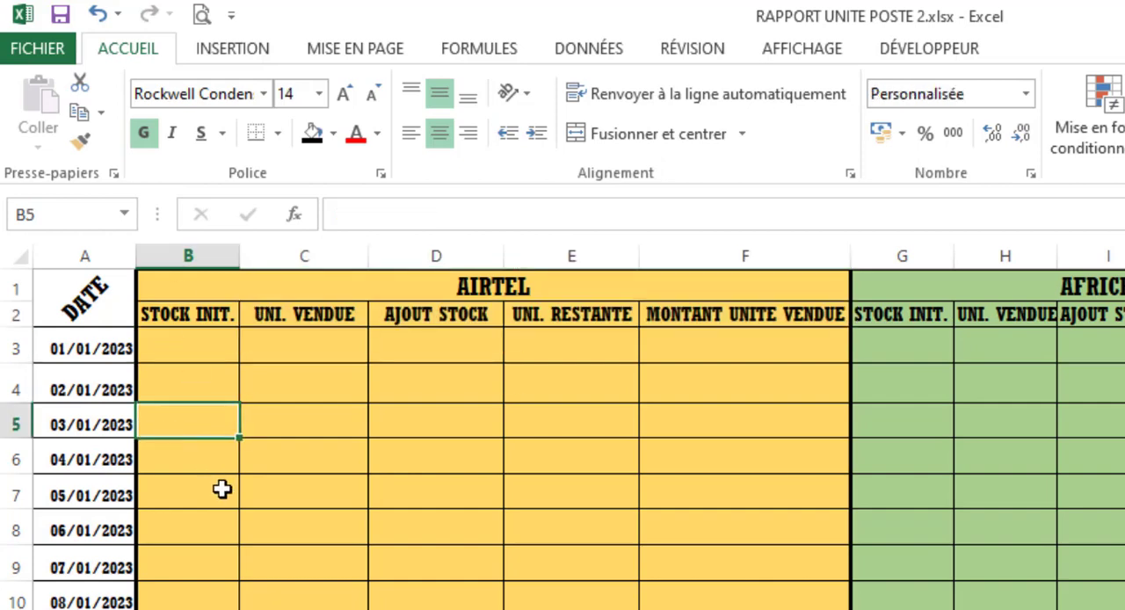
{"action": "left_click", "coordinate": [186, 314]}
{"action": "left_click", "coordinate": [293, 317]}
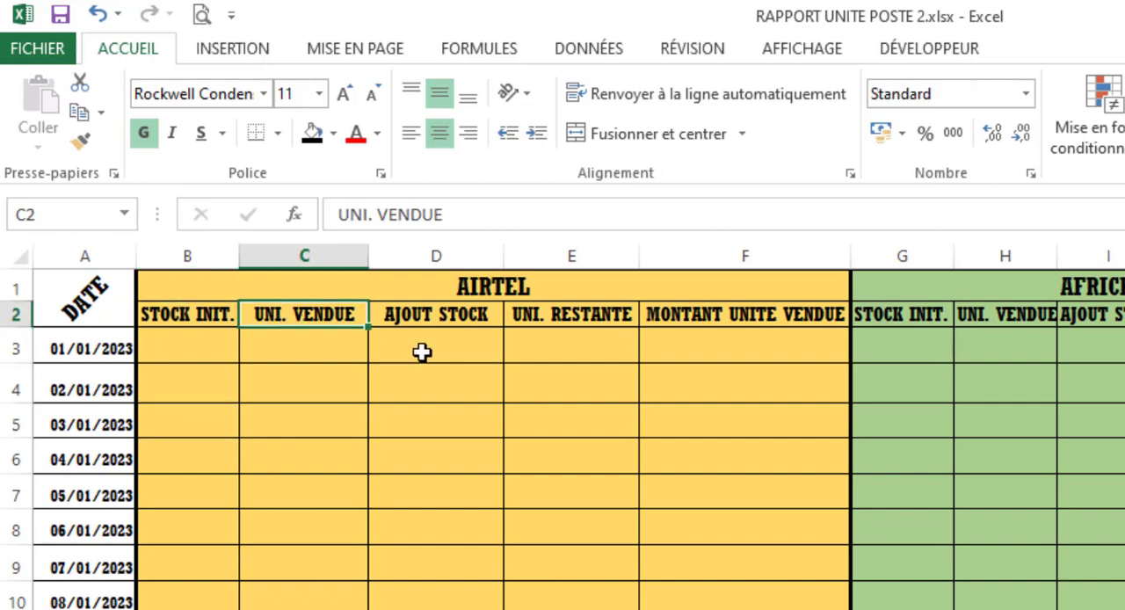
{"action": "left_click", "coordinate": [460, 318]}
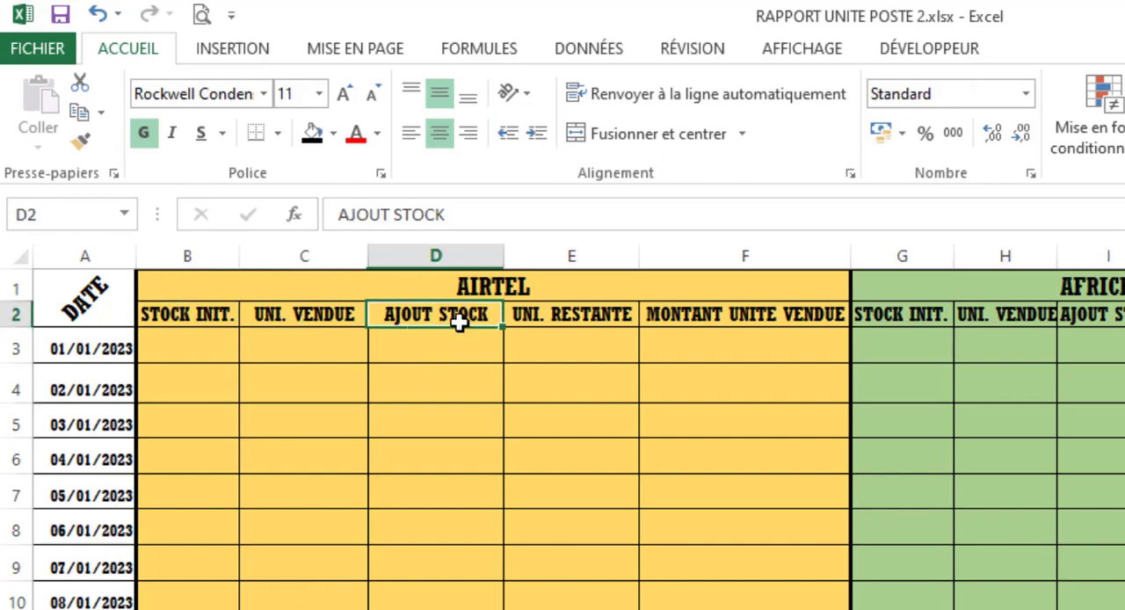
{"action": "left_click", "coordinate": [606, 311]}
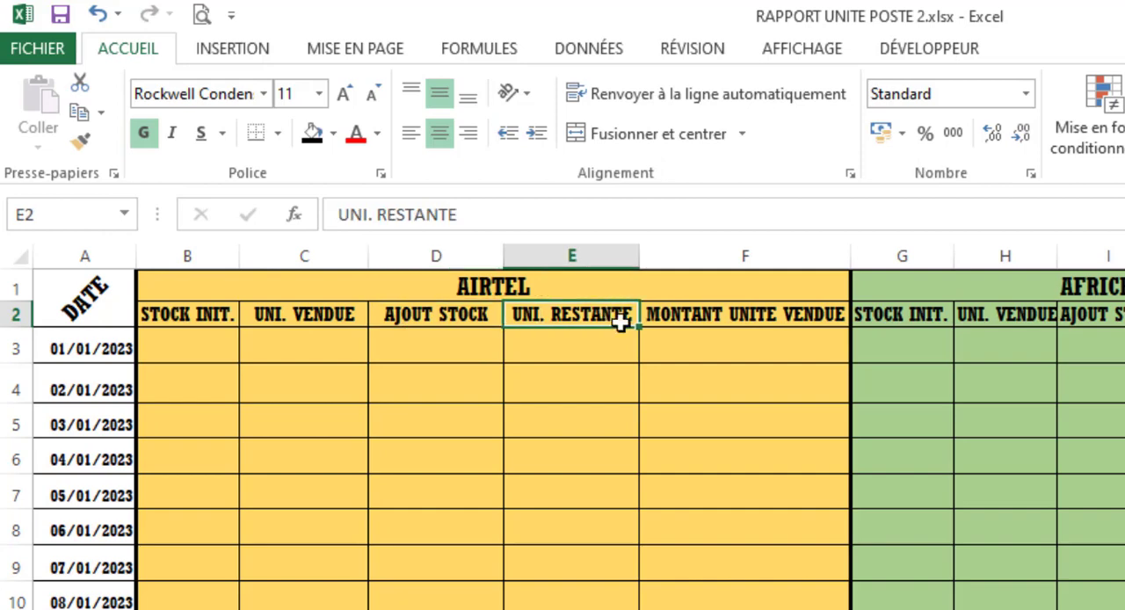
{"action": "left_click", "coordinate": [757, 311]}
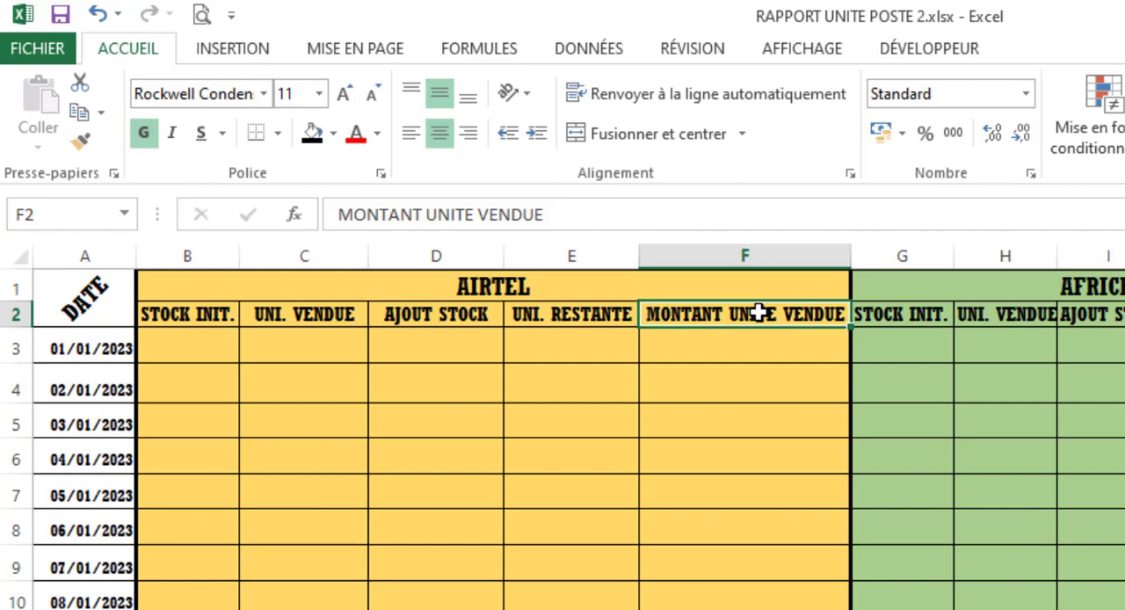
{"action": "left_click", "coordinate": [218, 340]}
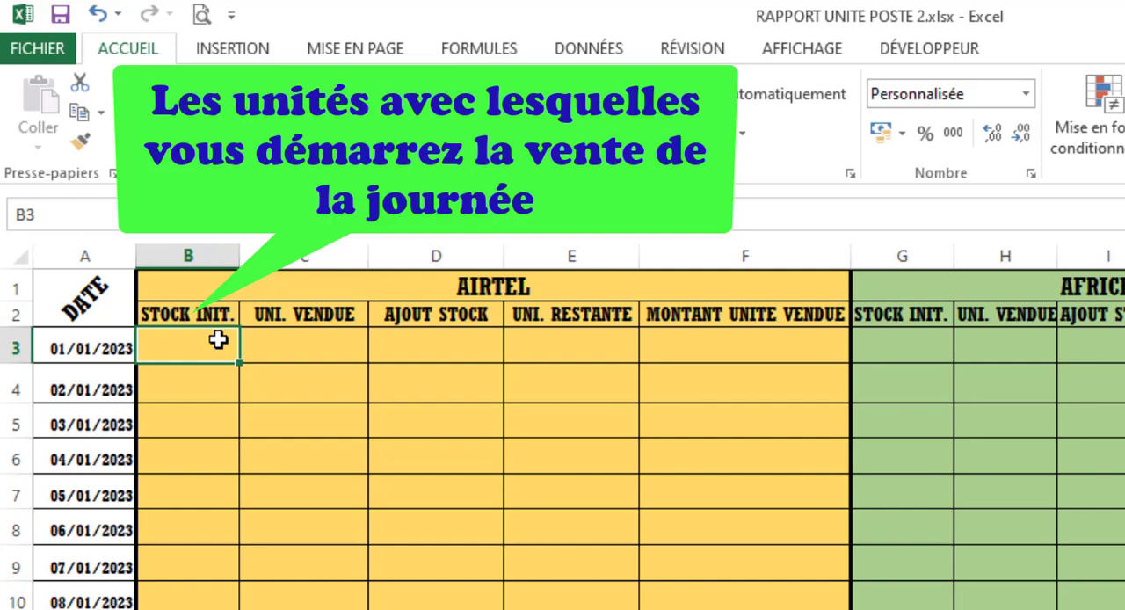
{"action": "left_click", "coordinate": [267, 342]}
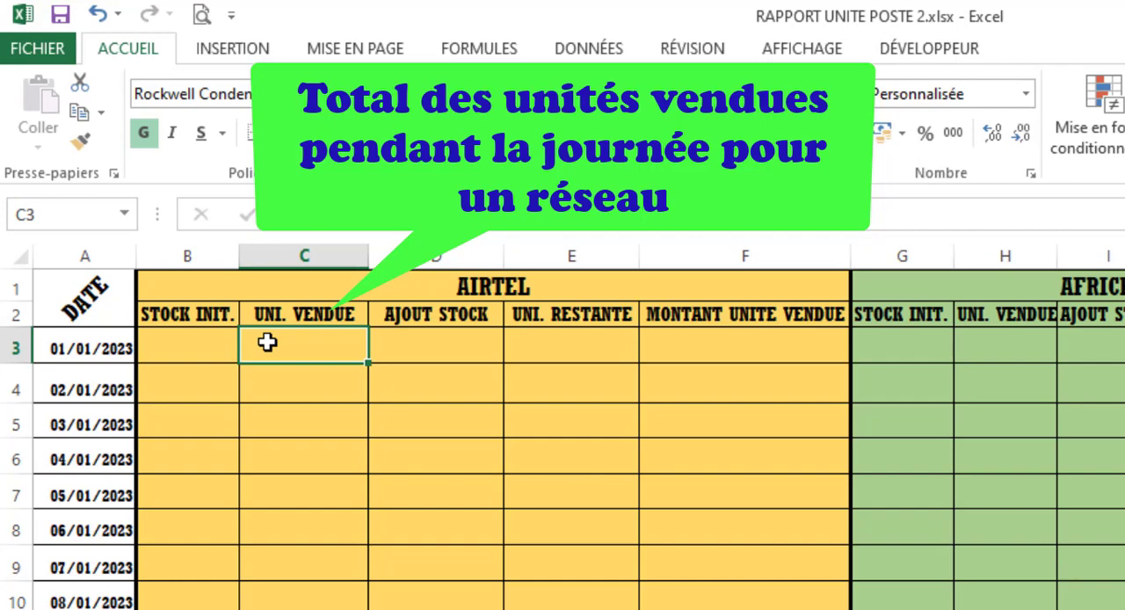
{"action": "left_click", "coordinate": [403, 347]}
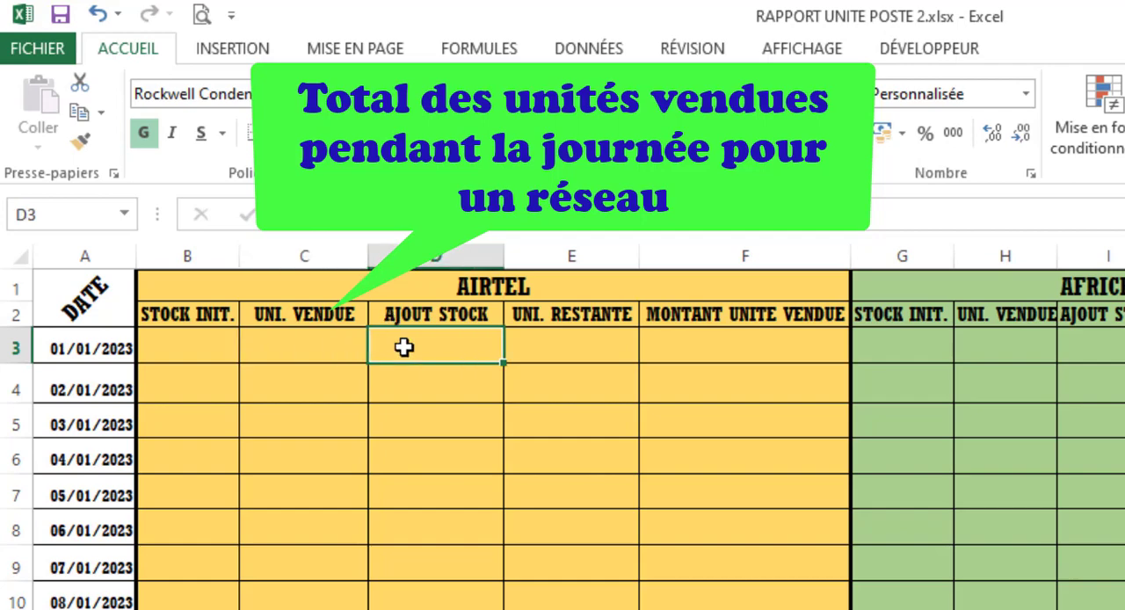
{"action": "left_click", "coordinate": [465, 317]}
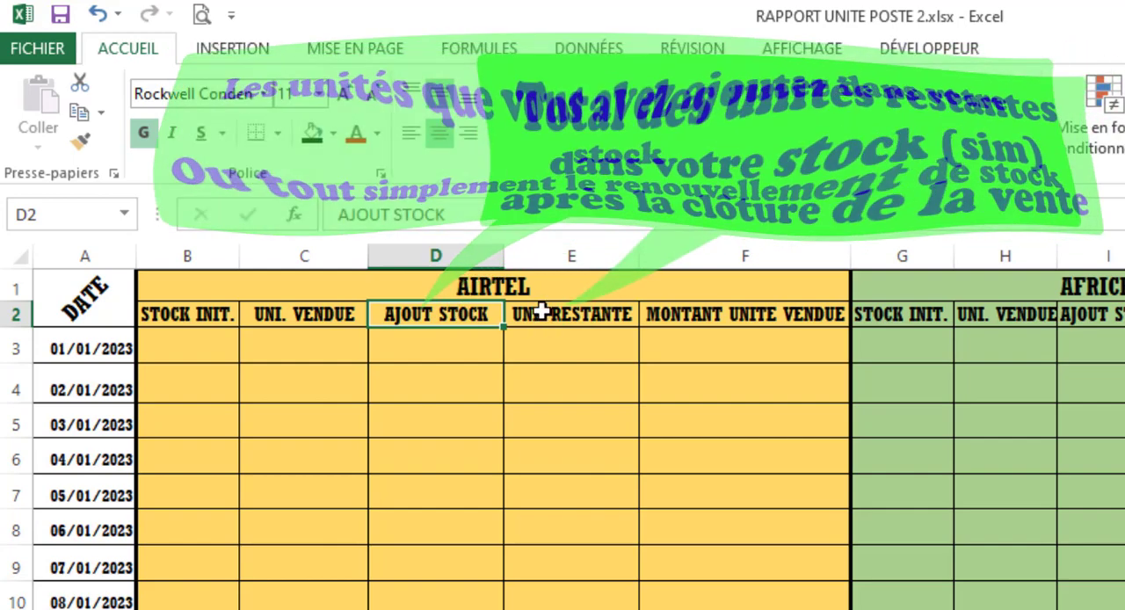
{"action": "left_click", "coordinate": [542, 311]}
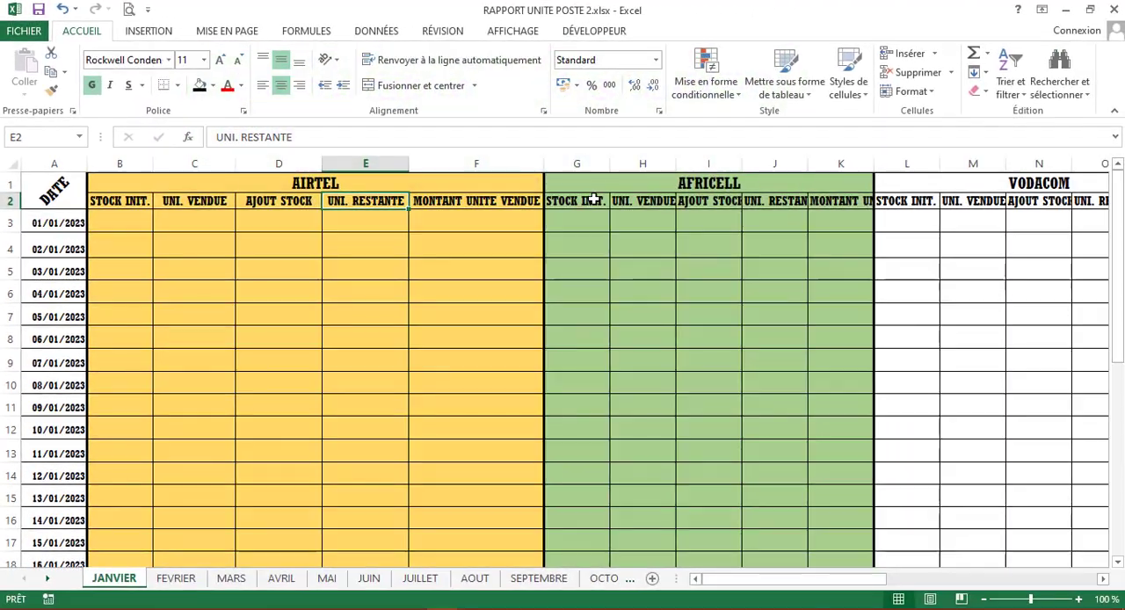
- Review the headings of the other network blocks, plus the amount columns and the profit, outgoings and total summary beyond them
{"action": "left_click_drag", "start_coordinate": [594, 200], "coordinate": [775, 201]}
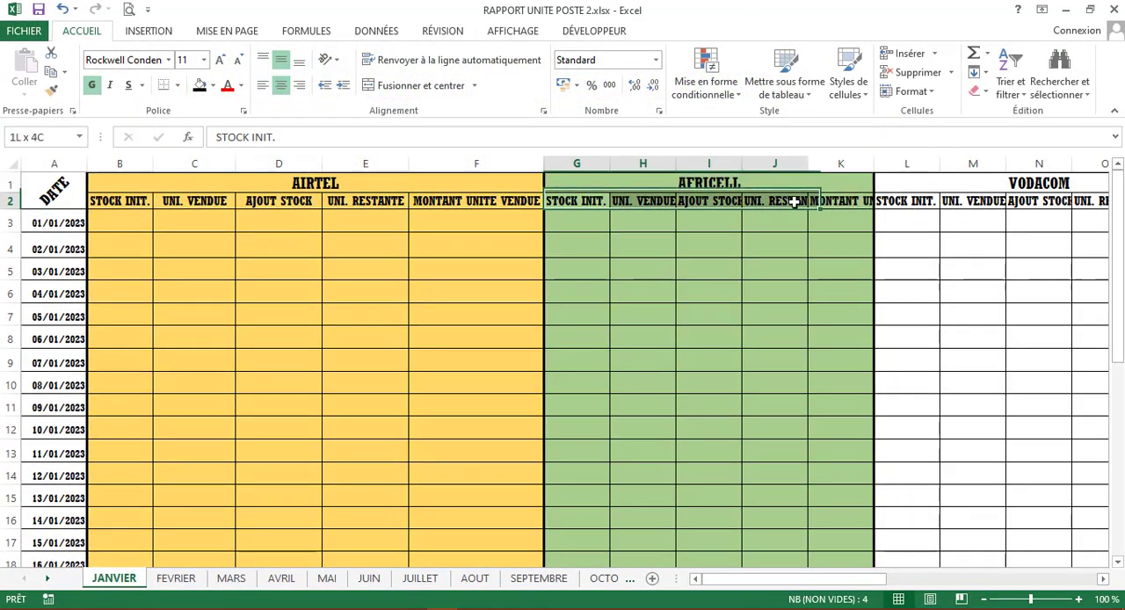
{"action": "left_click", "coordinate": [102, 199]}
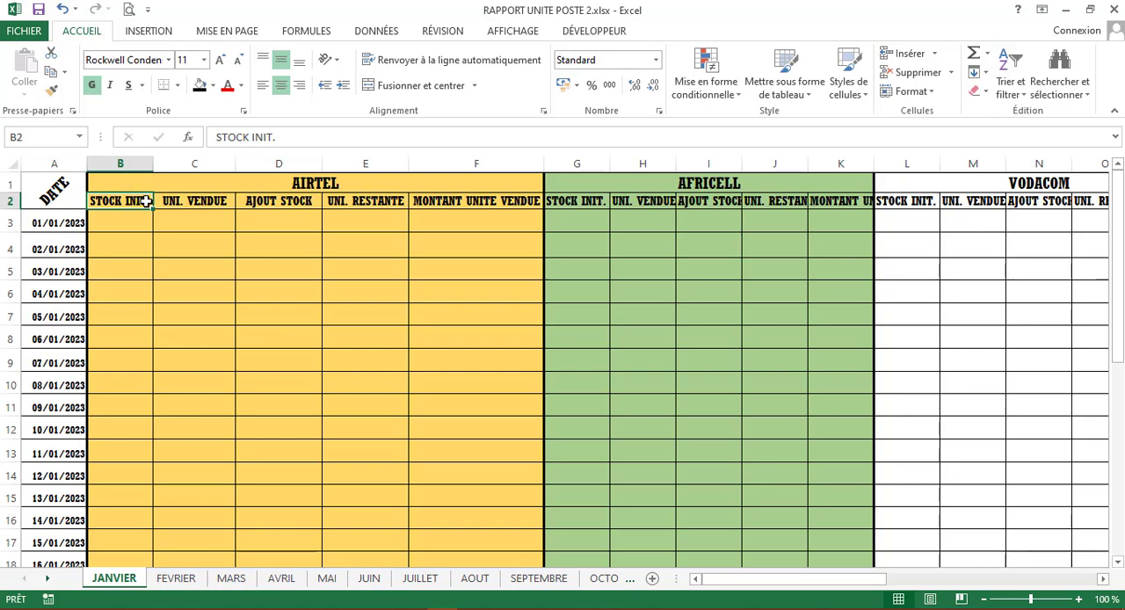
{"action": "key", "text": "Right"}
{"action": "key", "text": "Right"}
{"action": "key", "text": "Right"}
{"action": "key", "text": "Right"}
{"action": "key", "text": "Right"}
{"action": "key", "text": "Right"}
{"action": "key", "text": "Right"}
{"action": "key", "text": "Right"}
{"action": "key", "text": "Right"}
{"action": "key", "text": "Right"}
{"action": "key", "text": "Right"}
{"action": "key", "text": "Right"}
{"action": "key", "text": "Right"}
{"action": "key", "text": "Right"}
{"action": "key", "text": "Right"}
{"action": "key", "text": "Right"}
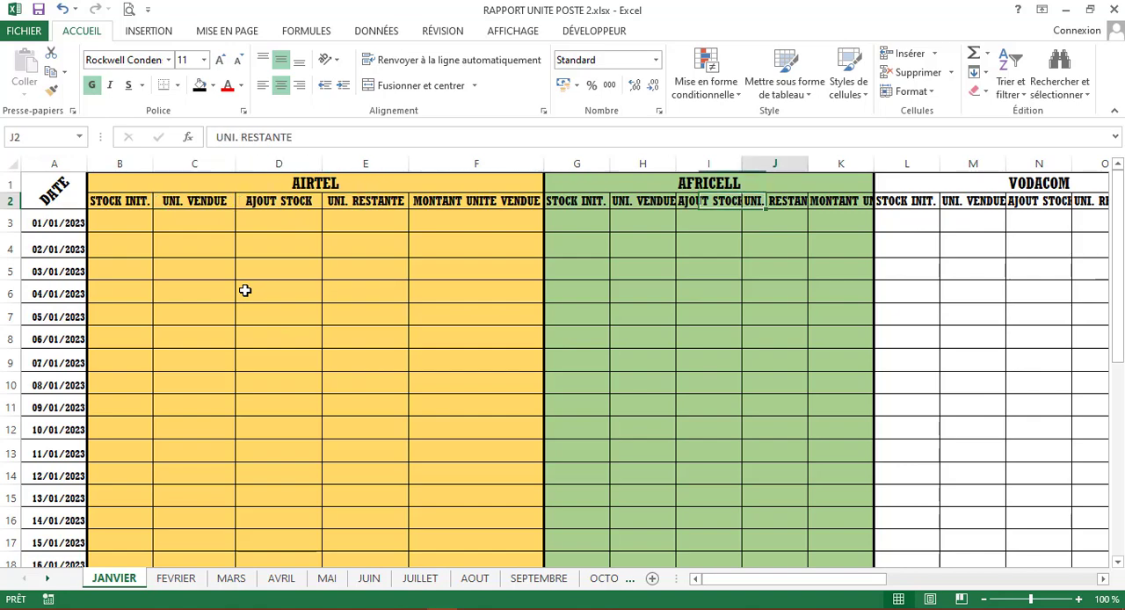
{"action": "key", "text": "Right"}
{"action": "key", "text": "Right"}
{"action": "key", "text": "Right"}
{"action": "key", "text": "Right"}
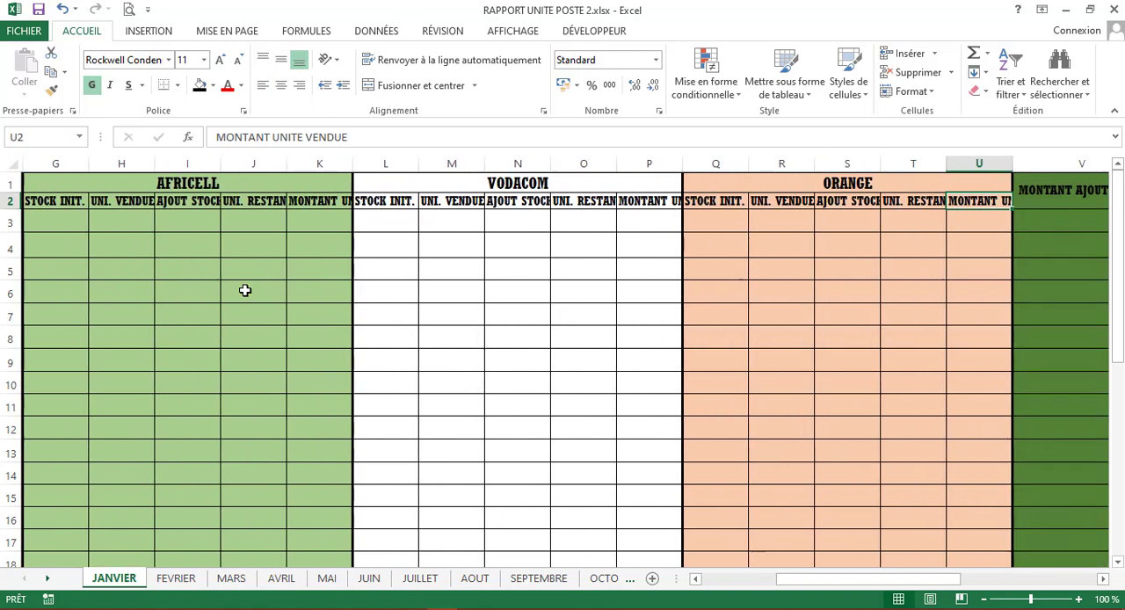
{"action": "key", "text": "Right"}
{"action": "key", "text": "Right"}
{"action": "key", "text": "Right"}
{"action": "key", "text": "Right"}
{"action": "key", "text": "Right"}
{"action": "key", "text": "Right"}
{"action": "key", "text": "Right"}
{"action": "key", "text": "Right"}
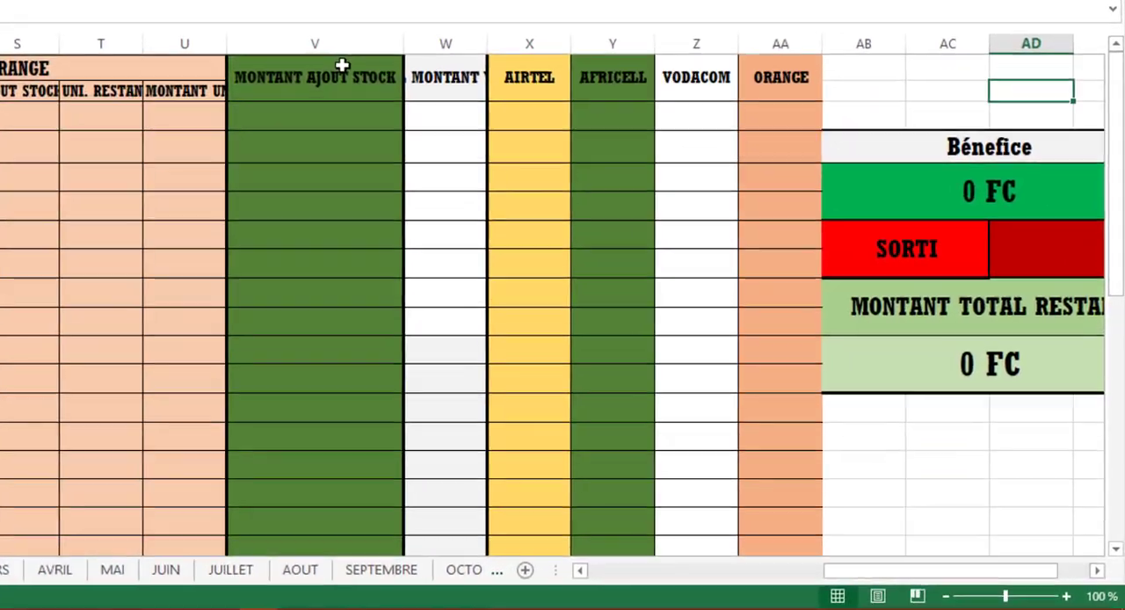
{"action": "left_click_drag", "start_coordinate": [512, 186], "coordinate": [986, 476]}
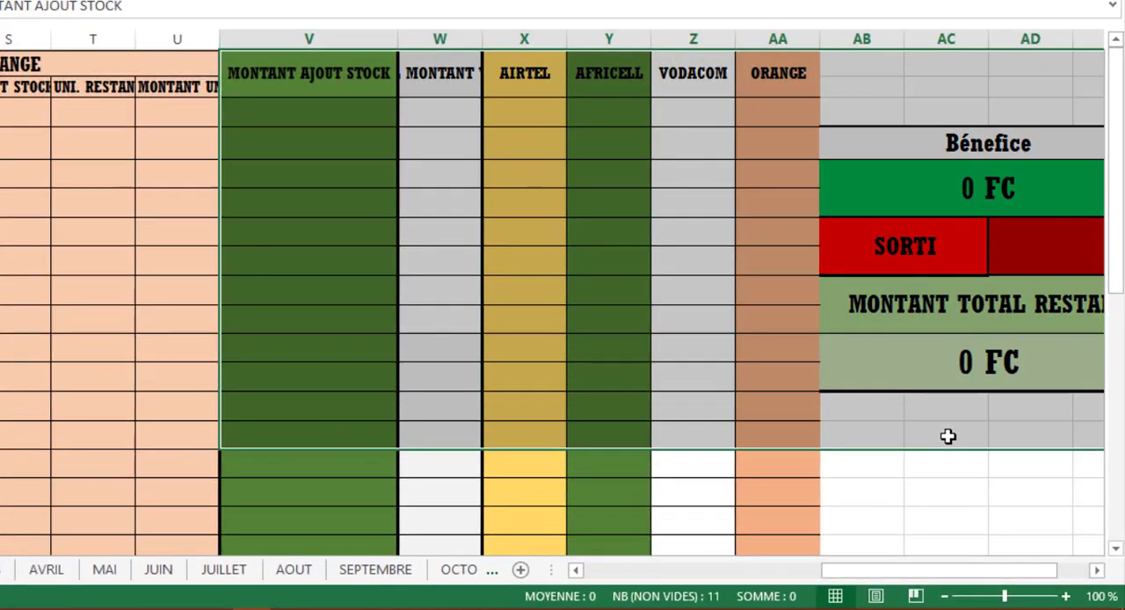
{"action": "left_click", "coordinate": [325, 118]}
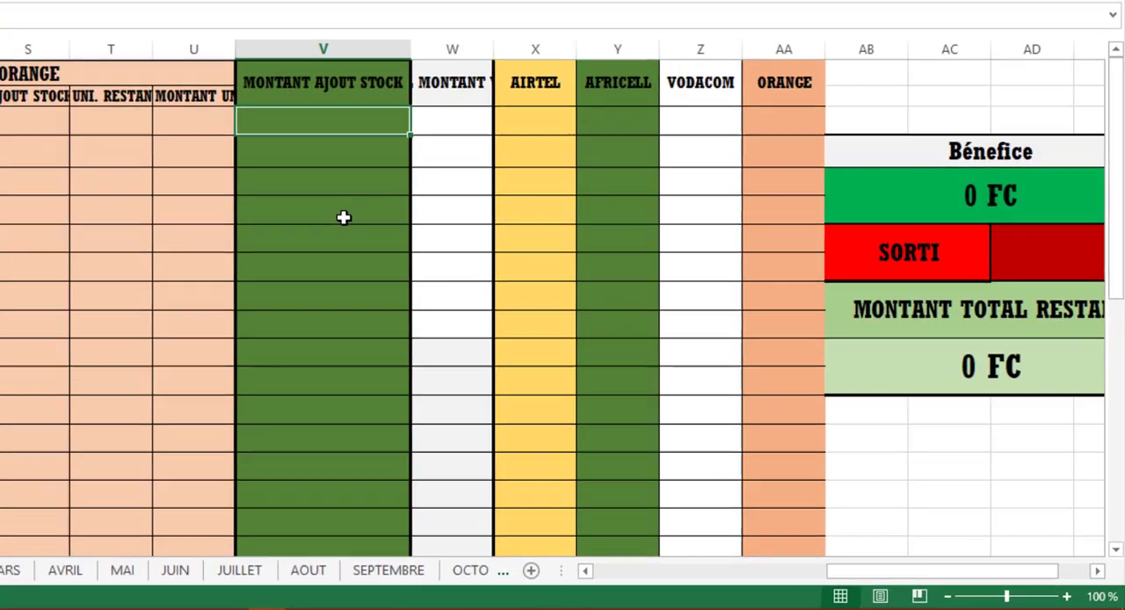
- Enter 1000 as Airtel's initial stock for 01/01/2023 in cell B3
{"action": "key", "text": "Left"}
{"action": "key", "text": "Left"}
{"action": "key", "text": "Left"}
{"action": "key", "text": "Left"}
{"action": "key", "text": "Left"}
{"action": "key", "text": "Left"}
{"action": "key", "text": "Left"}
{"action": "key", "text": "Left"}
{"action": "key", "text": "Left"}
{"action": "key", "text": "Left"}
{"action": "key", "text": "Left"}
{"action": "key", "text": "Left"}
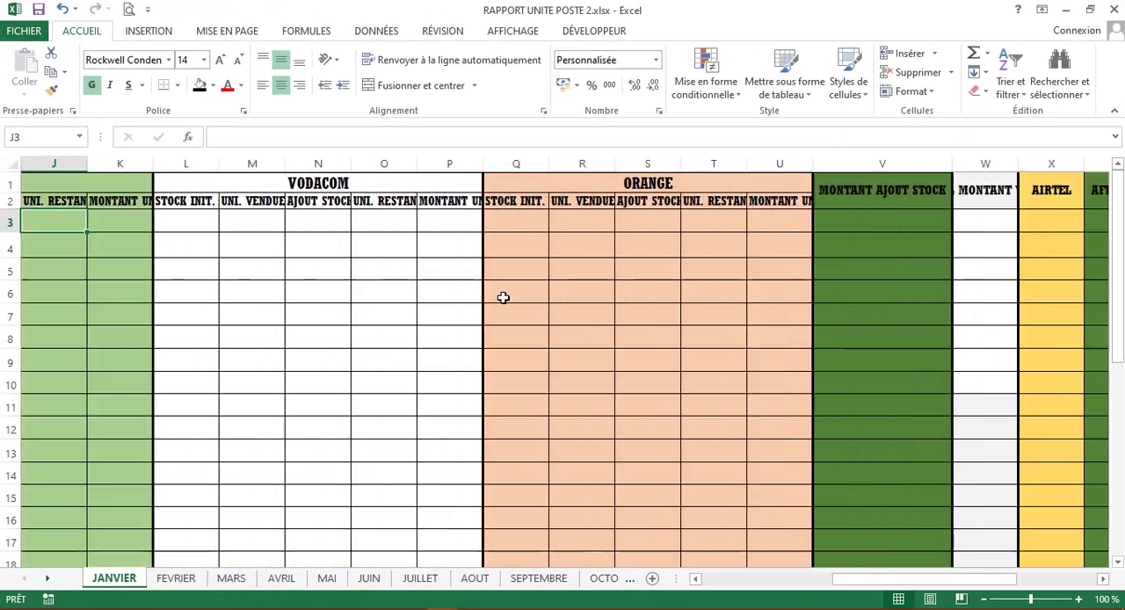
{"action": "key", "text": "Home"}
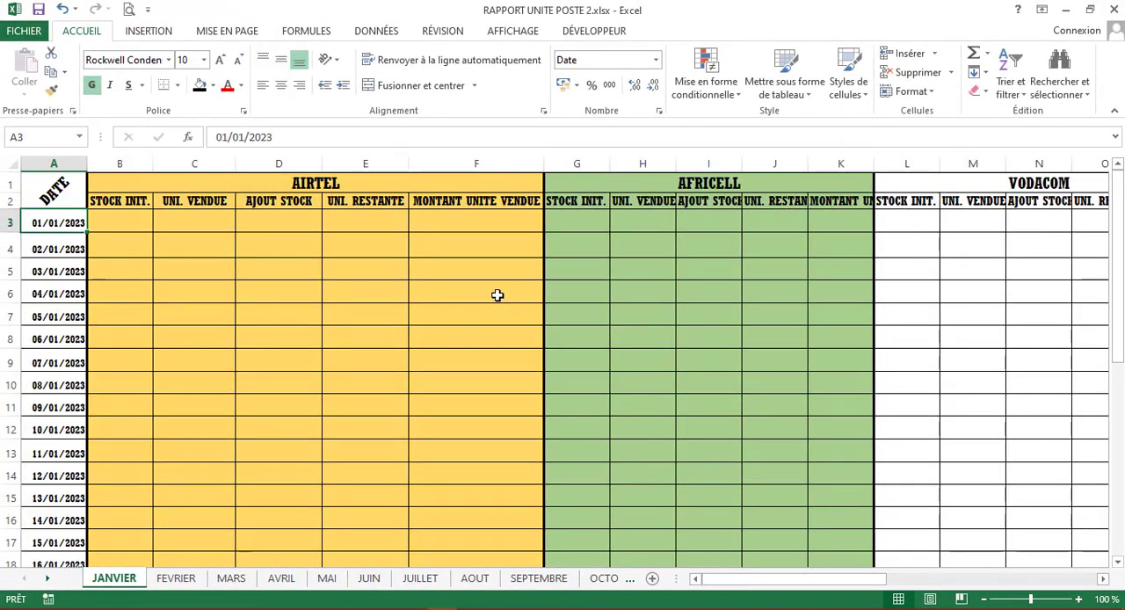
{"action": "left_click", "coordinate": [121, 222]}
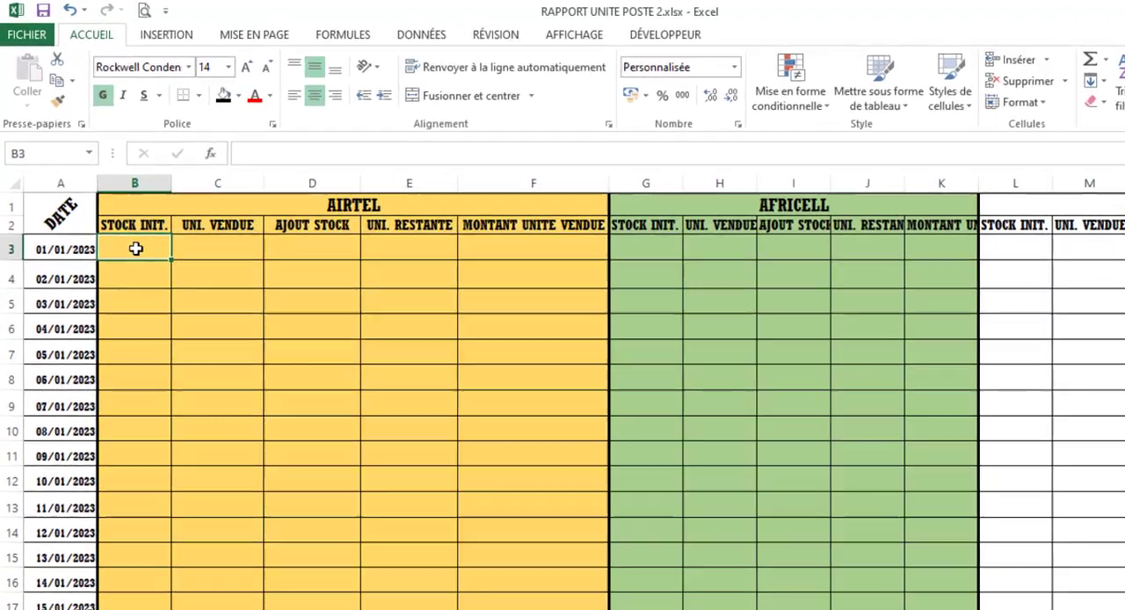
{"action": "type", "text": "1000"}
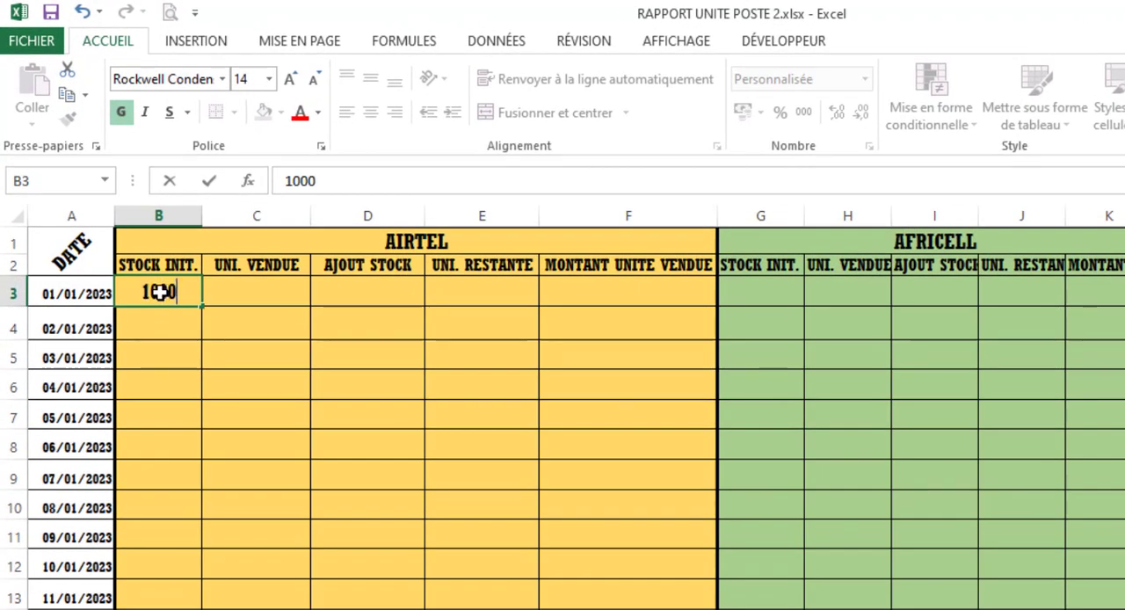
{"action": "left_click", "coordinate": [255, 300]}
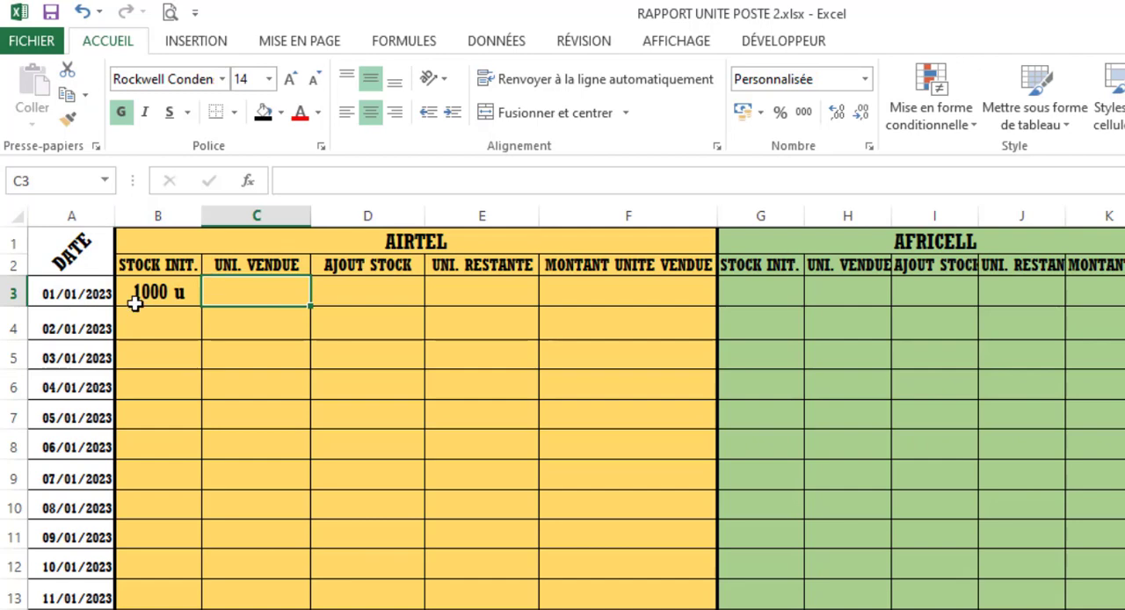
- Enter the formula =B3+D3-E3 in C3 to calculate Airtel's units sold for 01/01/2023
{"action": "left_click", "coordinate": [92, 297]}
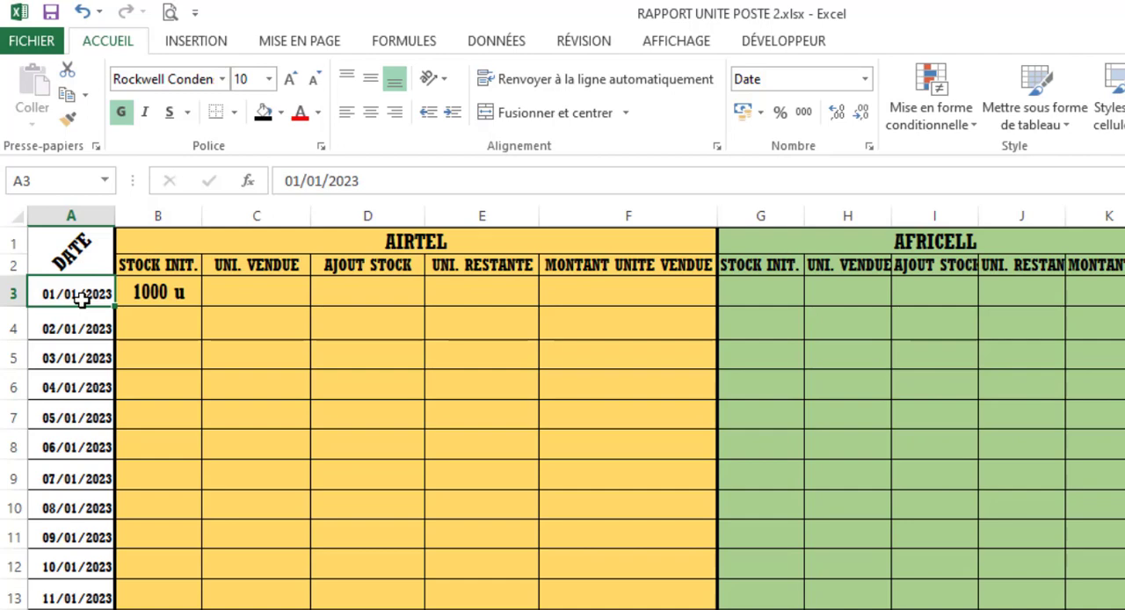
{"action": "left_click", "coordinate": [266, 299]}
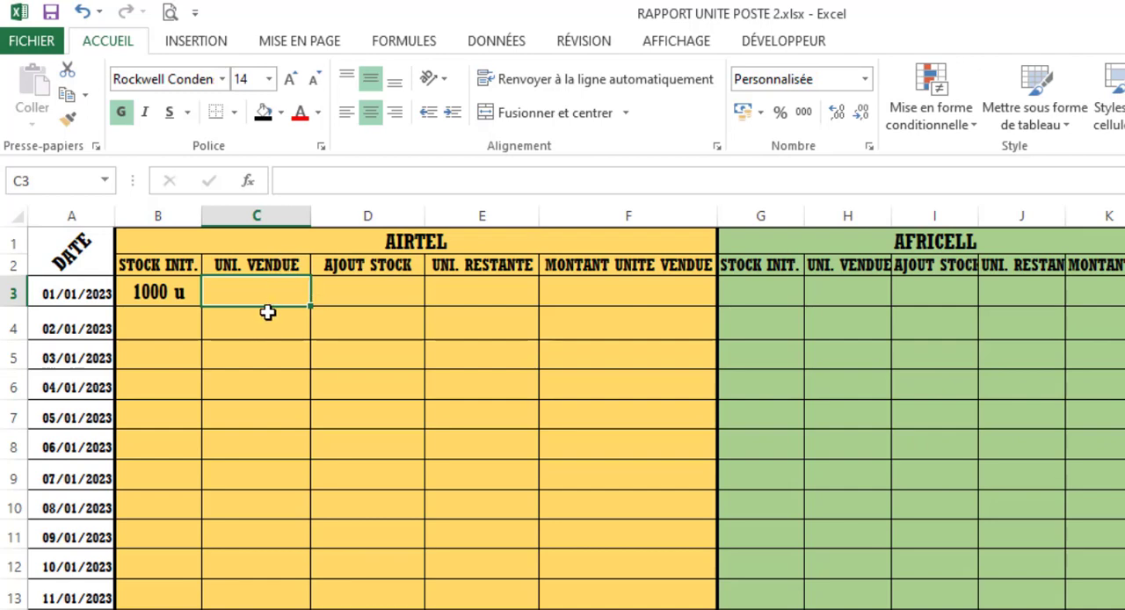
{"action": "type", "text": "="}
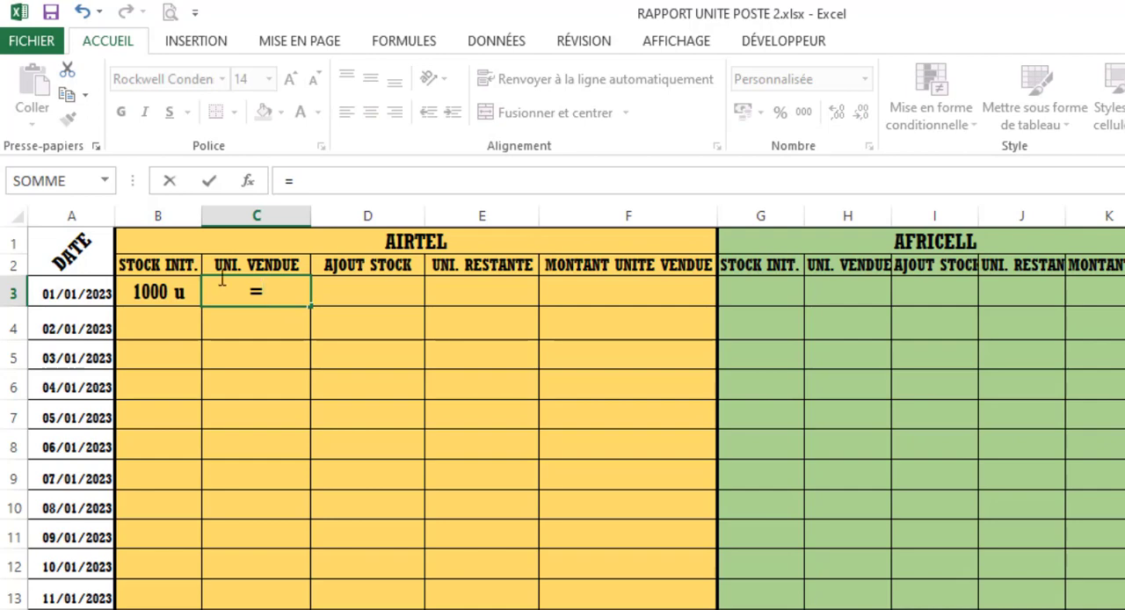
{"action": "left_click", "coordinate": [165, 290]}
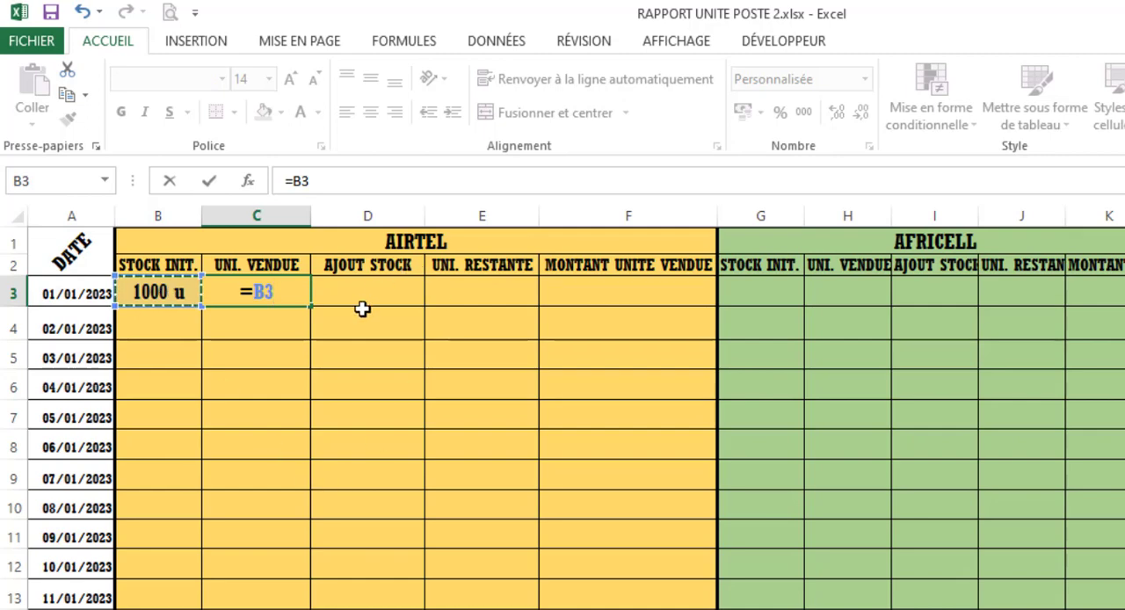
{"action": "type", "text": "+"}
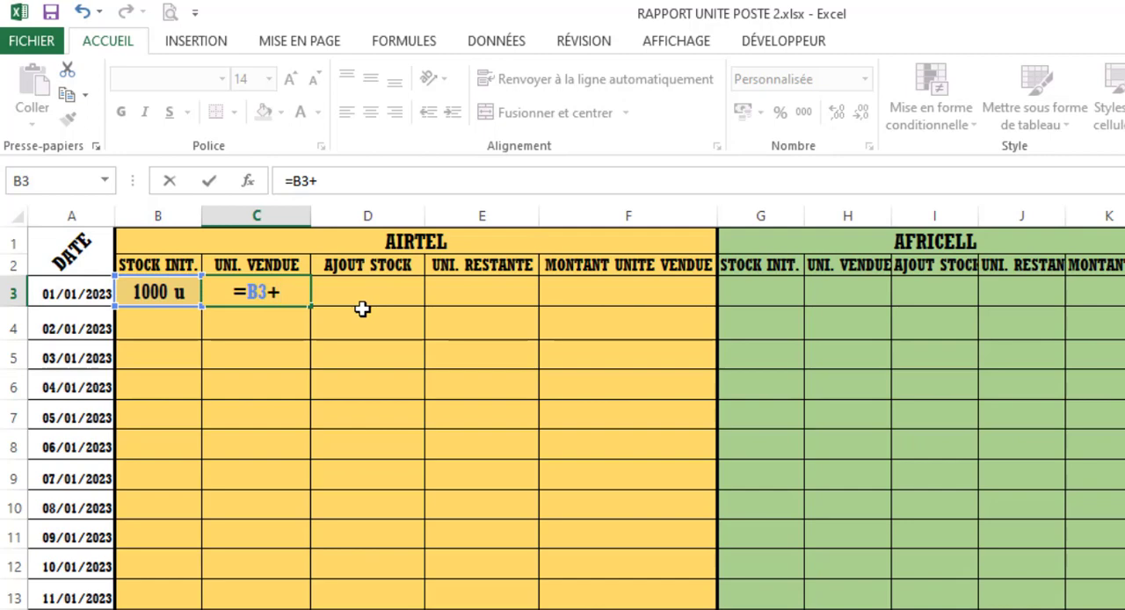
{"action": "left_click", "coordinate": [363, 300]}
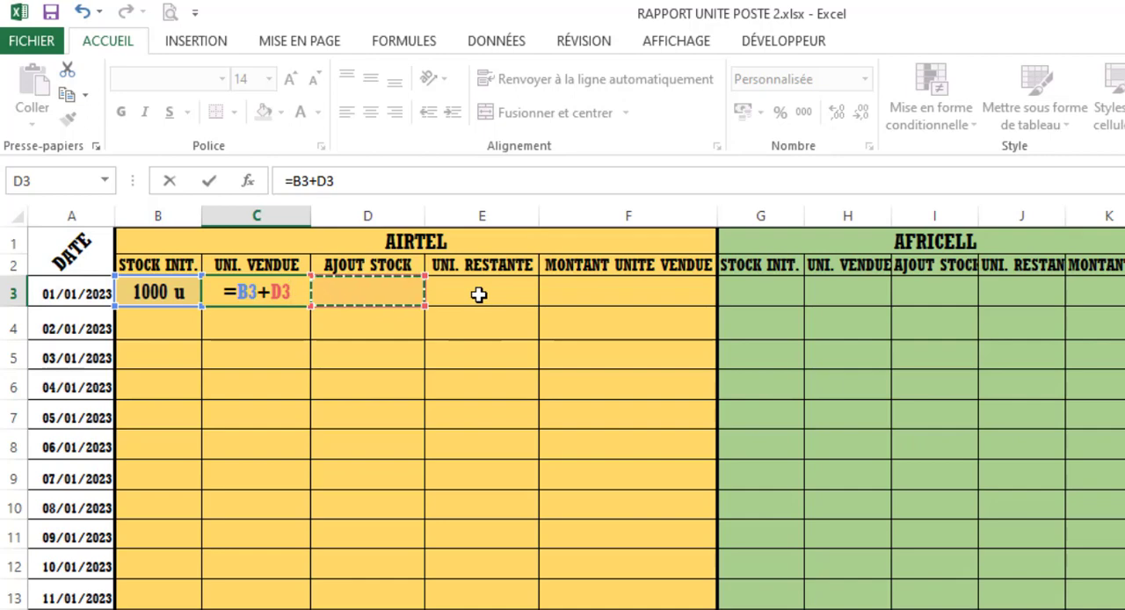
{"action": "type", "text": "-"}
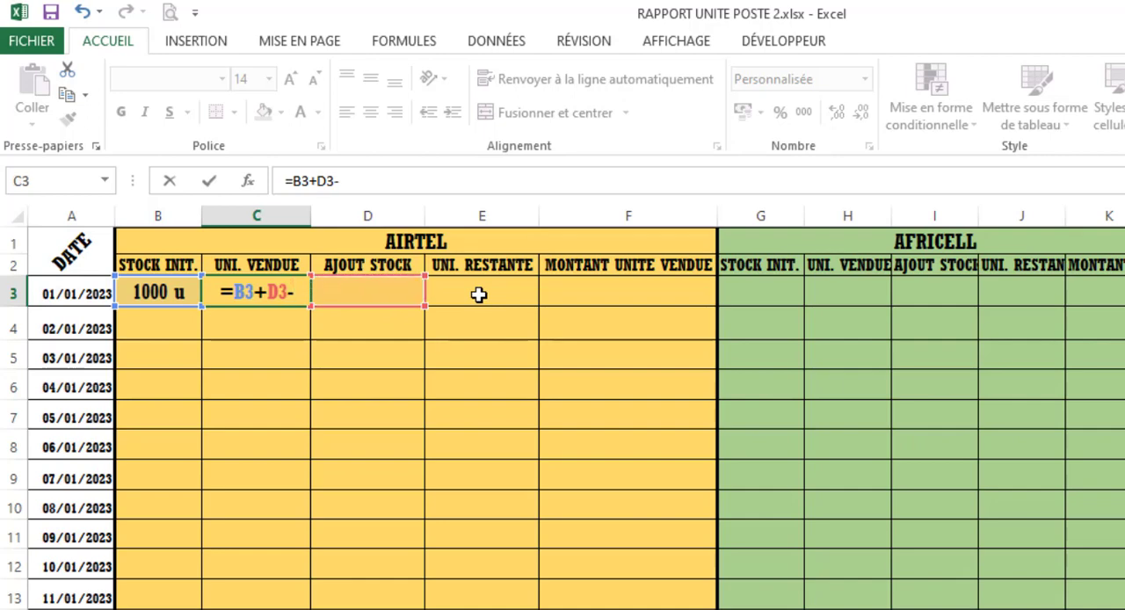
{"action": "left_click", "coordinate": [478, 295]}
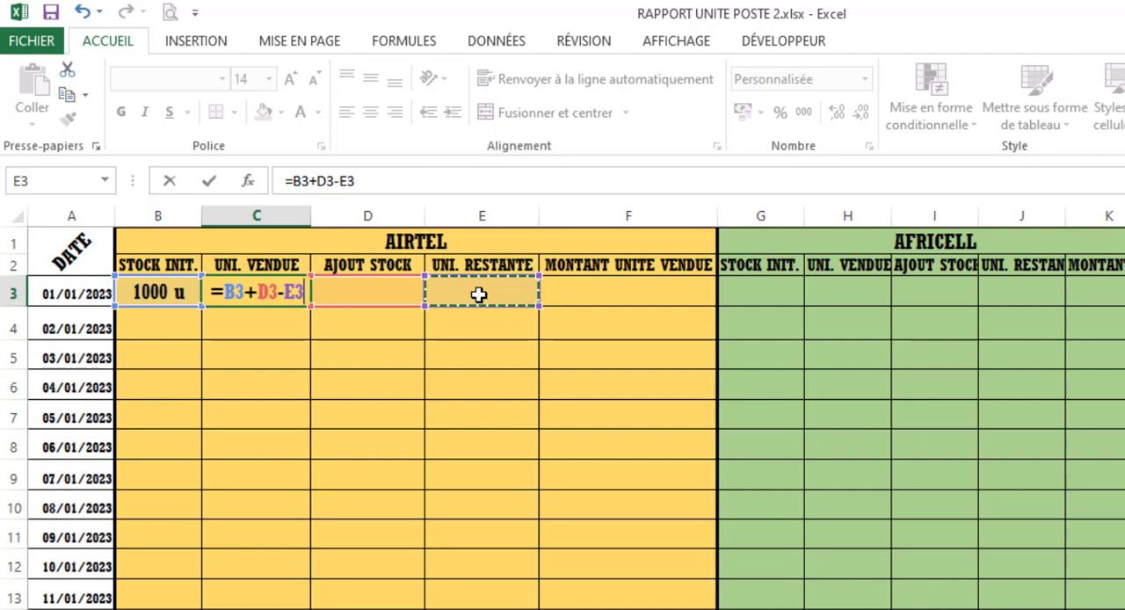
{"action": "key", "text": "Return"}
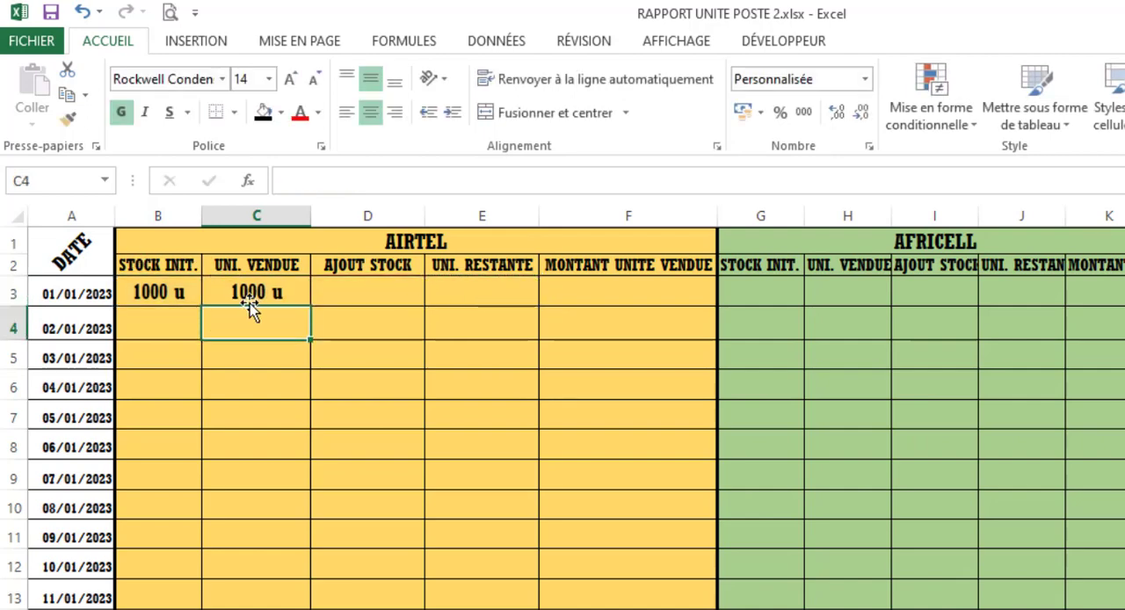
- Fill Airtel's units-sold formula from C3 down to the 31/01/2023 row in C33
{"action": "left_click", "coordinate": [517, 291]}
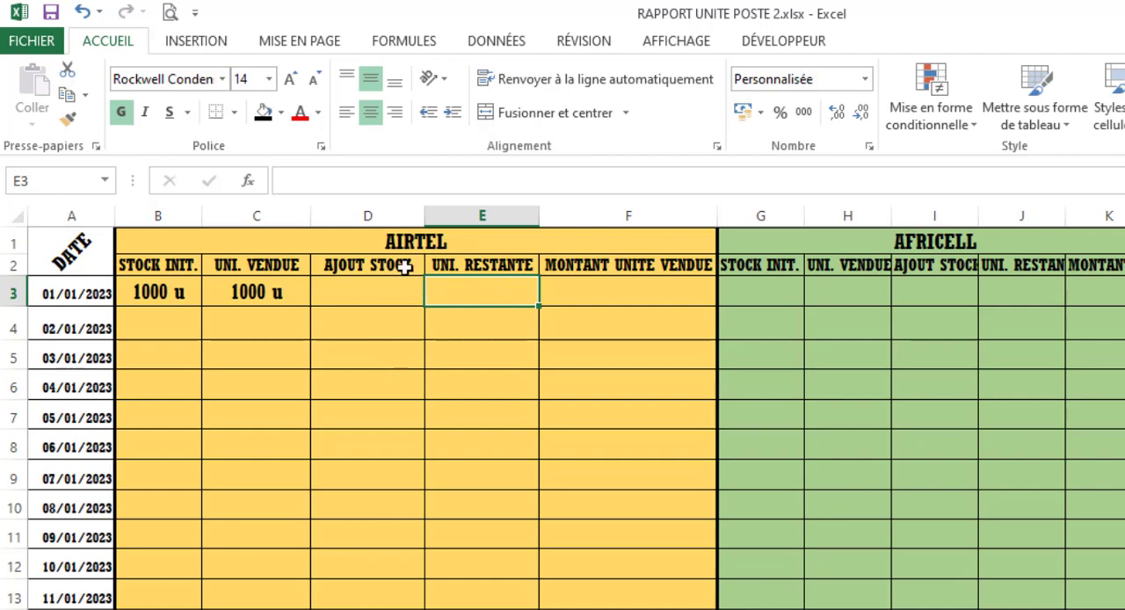
{"action": "left_click", "coordinate": [295, 293]}
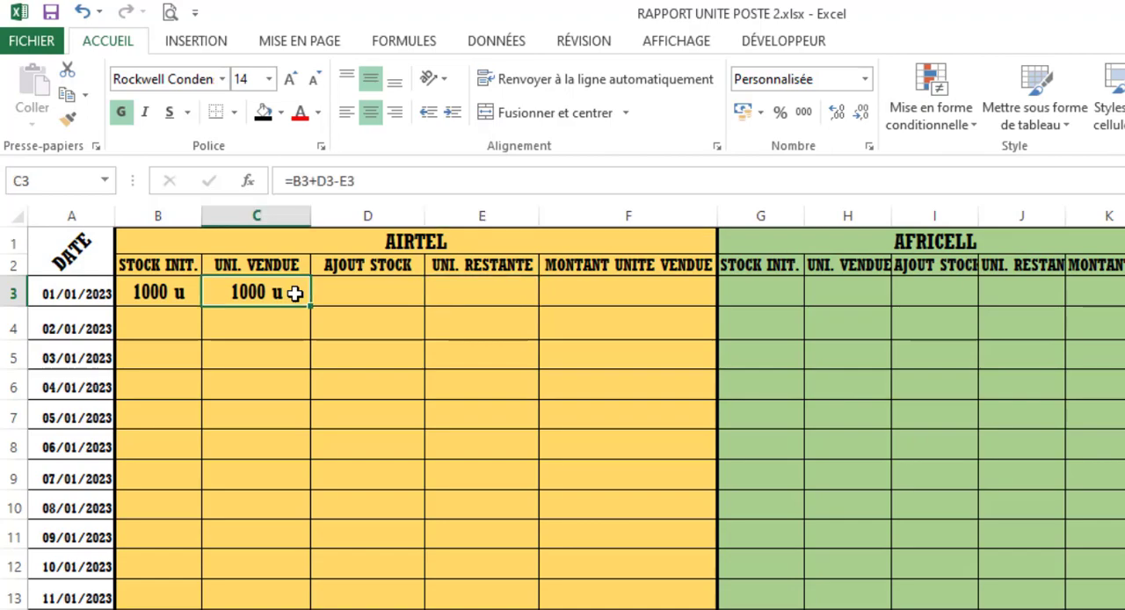
{"action": "left_click_drag", "start_coordinate": [311, 313], "coordinate": [187, 524]}
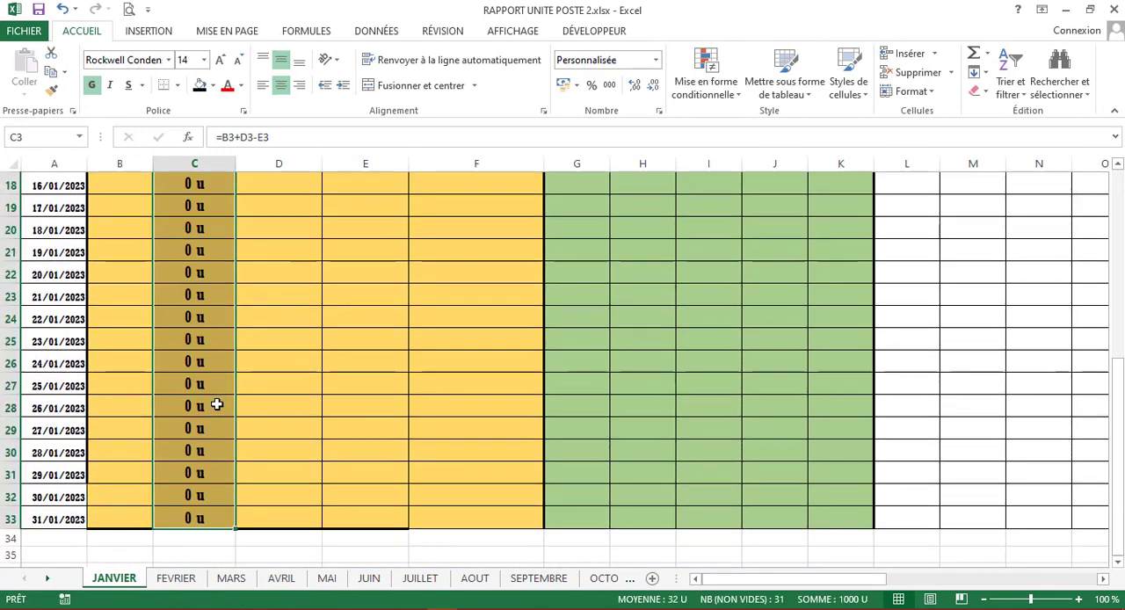
{"action": "scroll", "coordinate": [216, 401], "scroll_direction": "up", "scroll_amount": 6}
{"action": "left_click", "coordinate": [217, 253]}
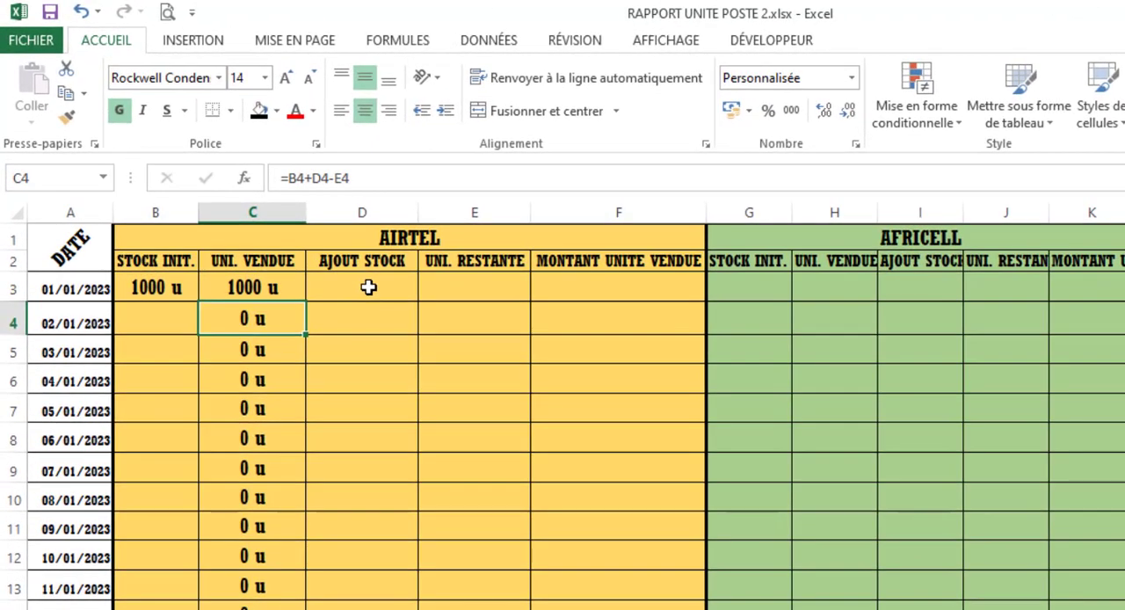
{"action": "type", "text": "5"}
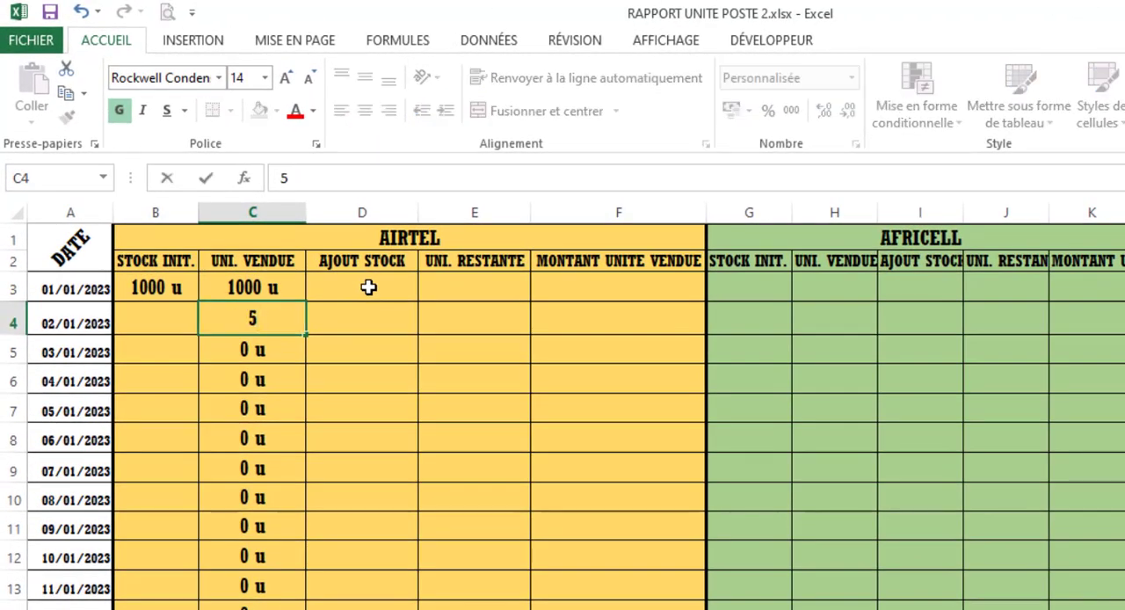
{"action": "key", "text": "BackSpace"}
{"action": "type", "text": "=B4+D4-E4"}
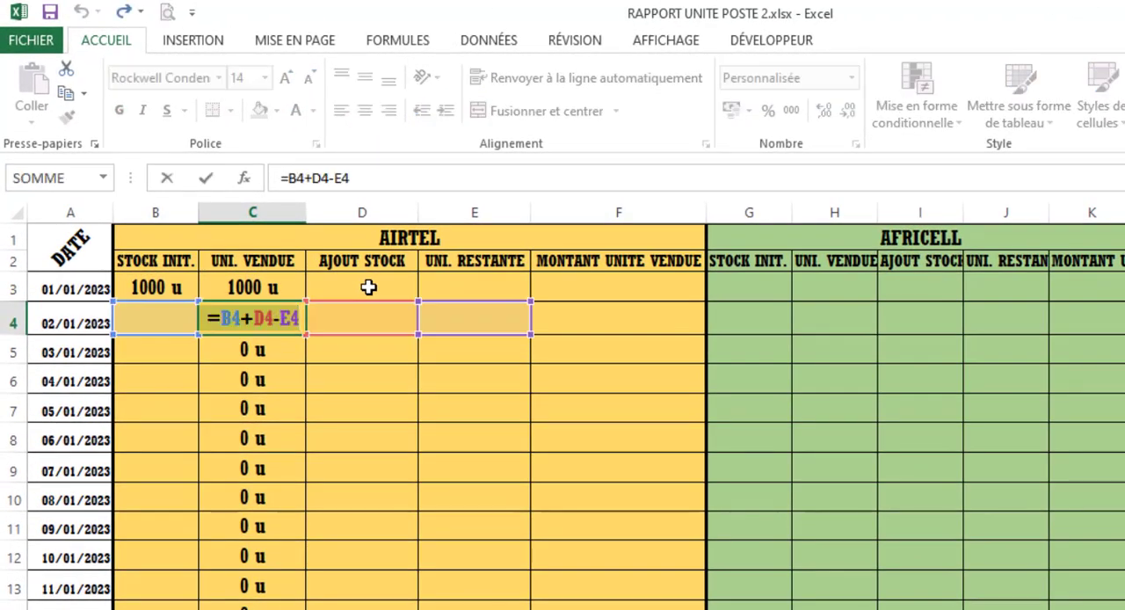
{"action": "key", "text": "Return"}
- Enter 500 as Airtel's stock addition in D3 and 800 as its remaining units in E3 for 01/01/2023
{"action": "left_click", "coordinate": [368, 287]}
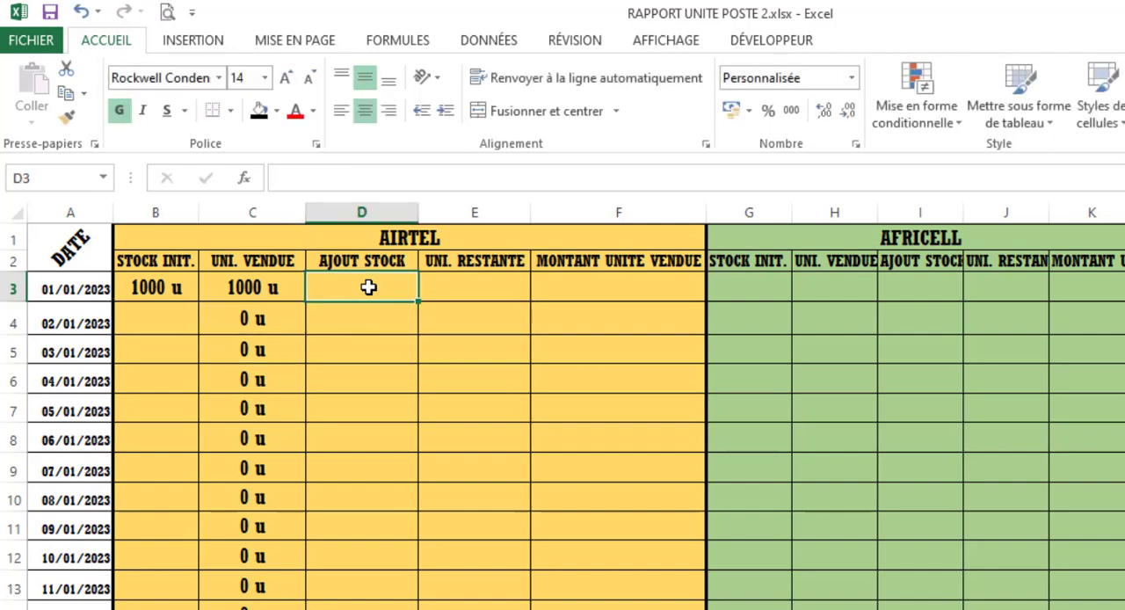
{"action": "type", "text": "500"}
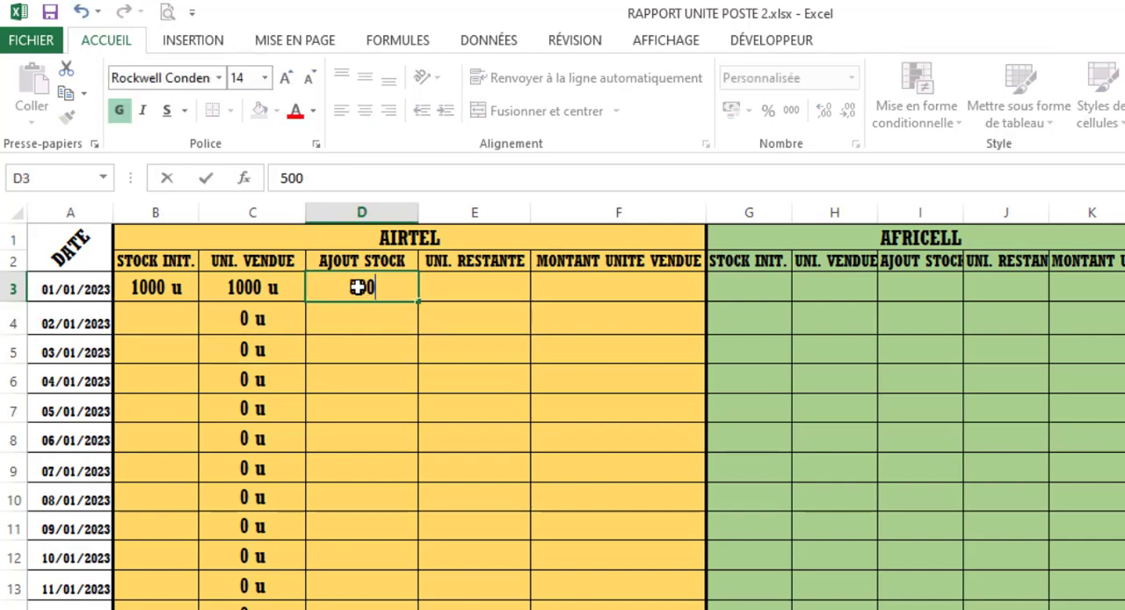
{"action": "key", "text": "Return"}
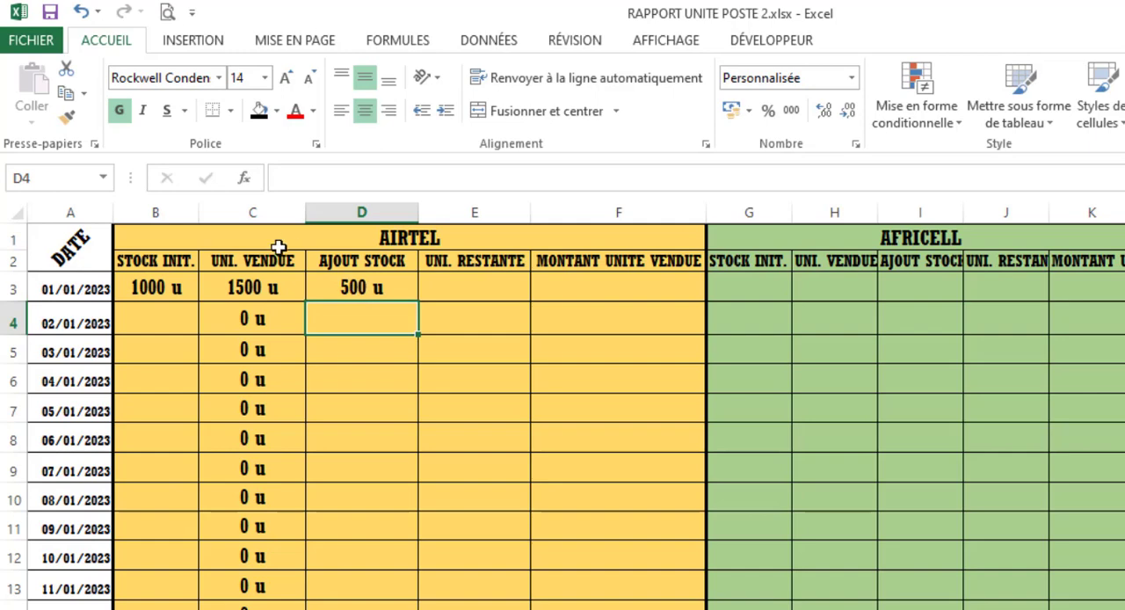
{"action": "left_click", "coordinate": [474, 292]}
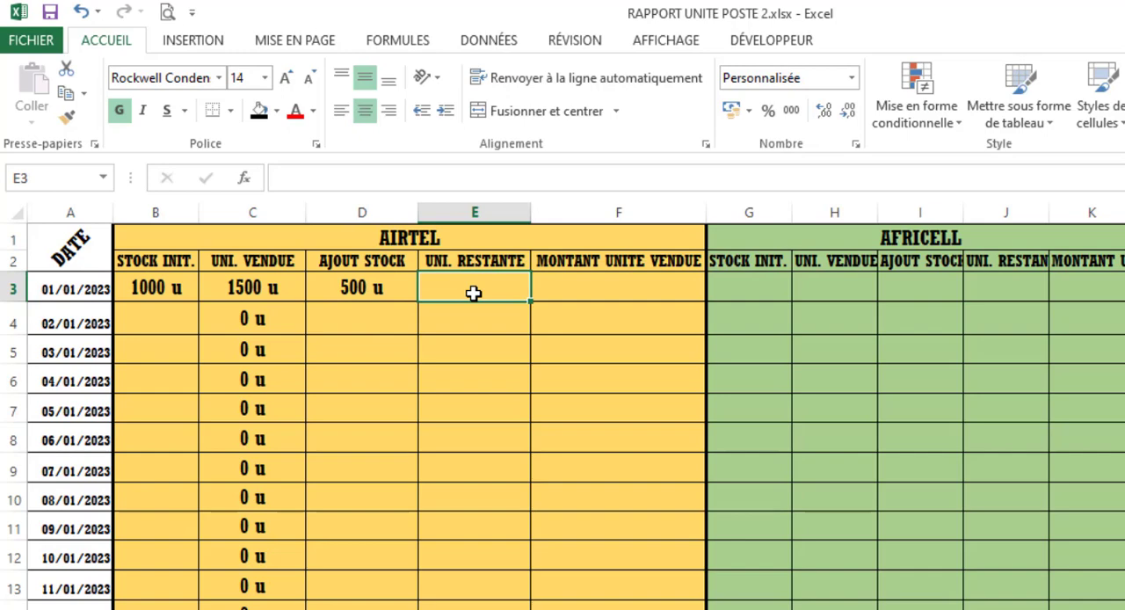
{"action": "type", "text": "800"}
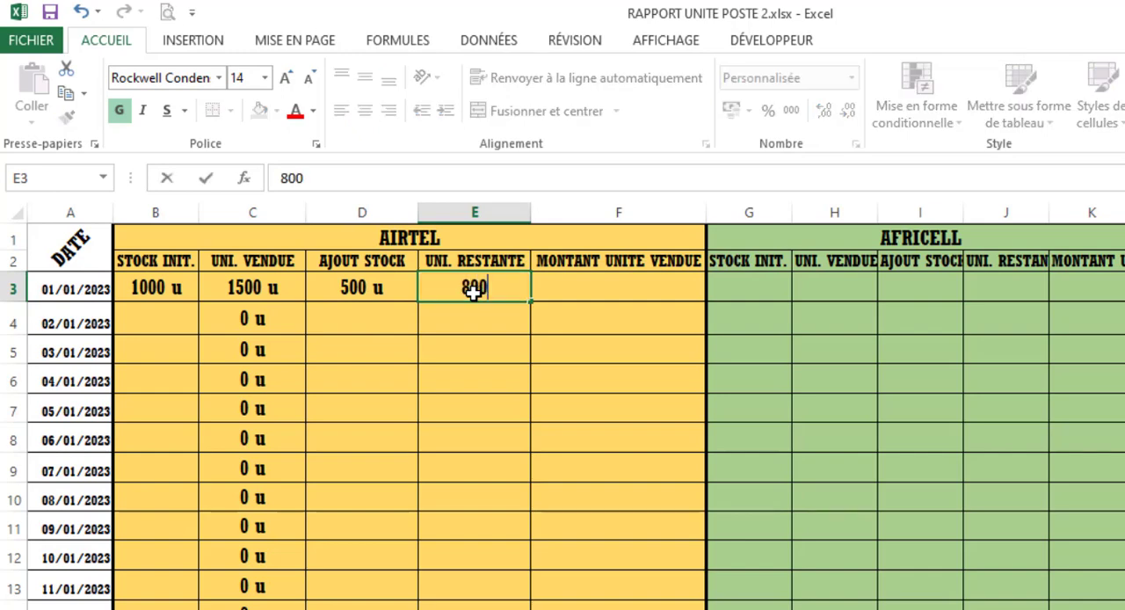
{"action": "key", "text": "Return"}
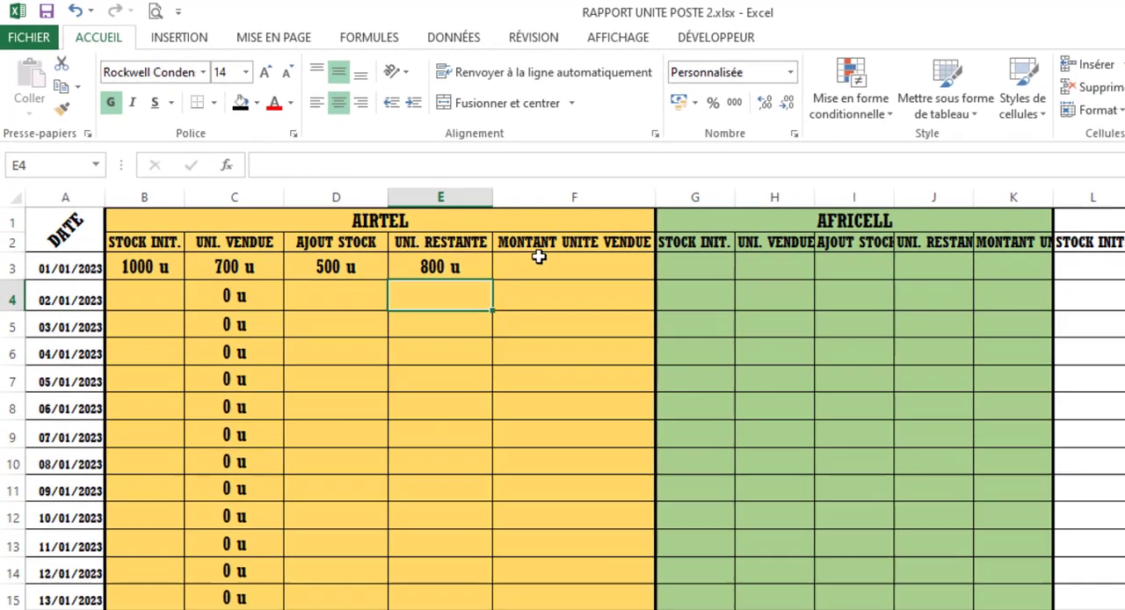
- Select cell F3, Airtel's amount of units sold for 01/01/2023
{"action": "left_click", "coordinate": [585, 282]}
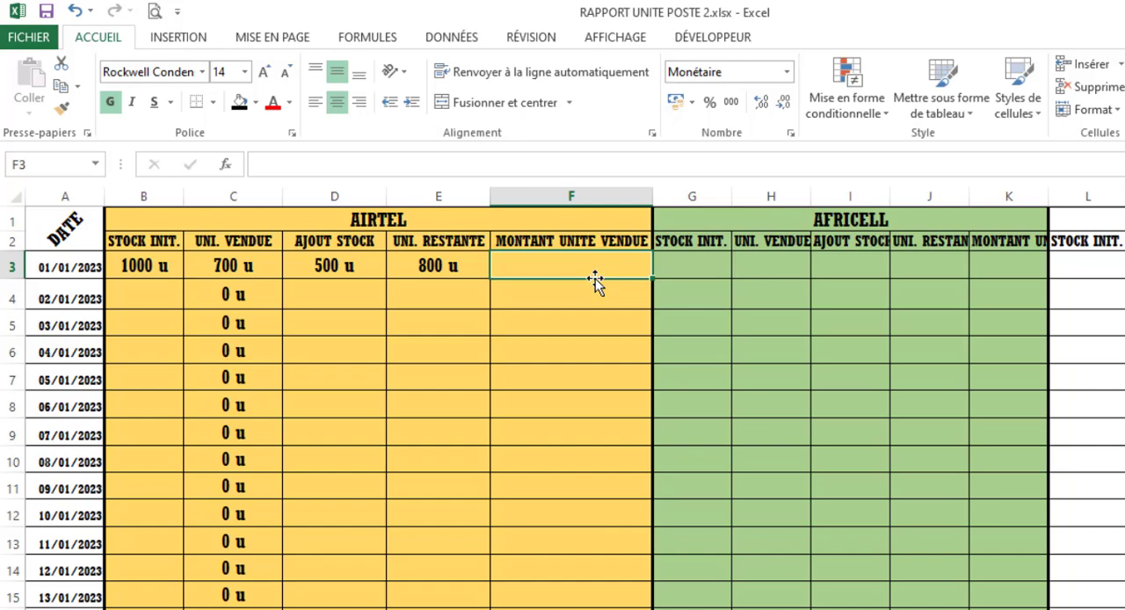
- Enter the formula =30*C3 in F3 to calculate Airtel's amount of units sold for 01/01/2023
{"action": "type", "text": "="}
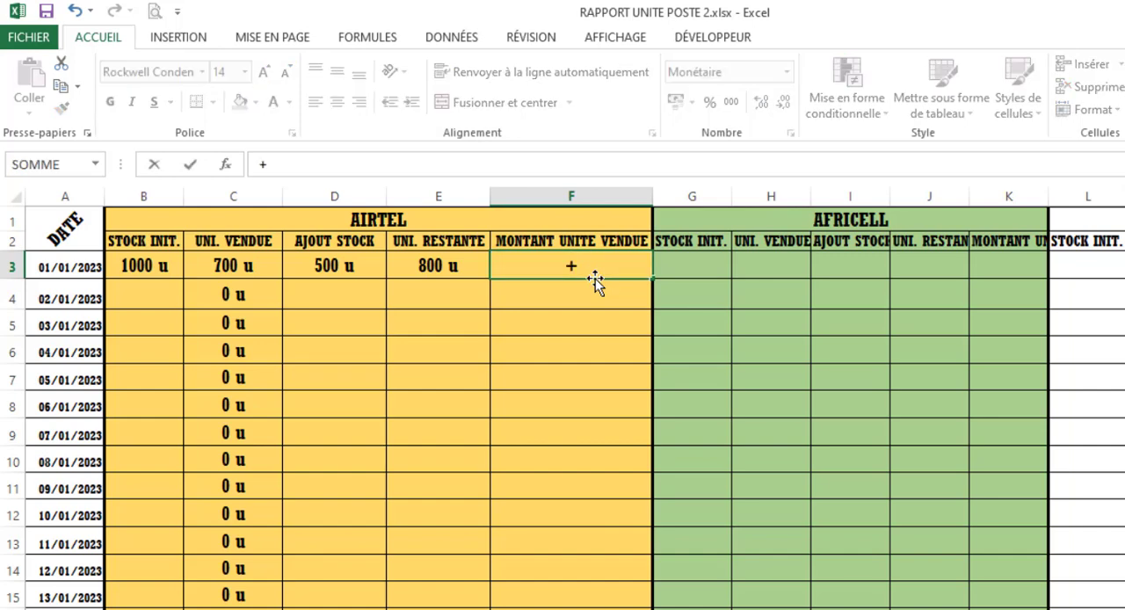
{"action": "key", "text": "Escape"}
{"action": "type", "text": "="}
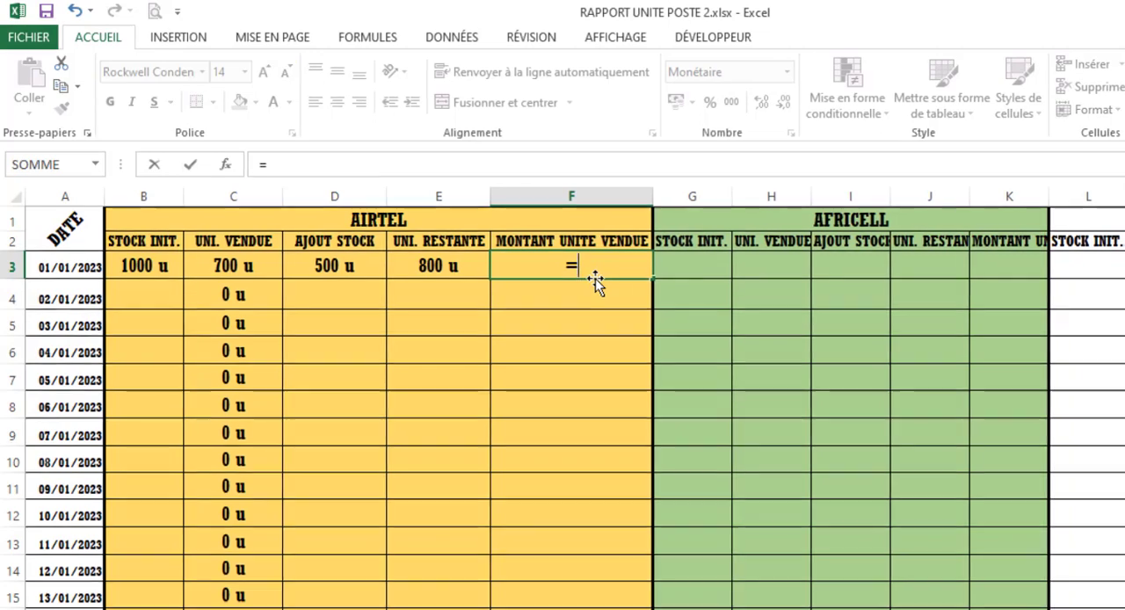
{"action": "type", "text": "3"}
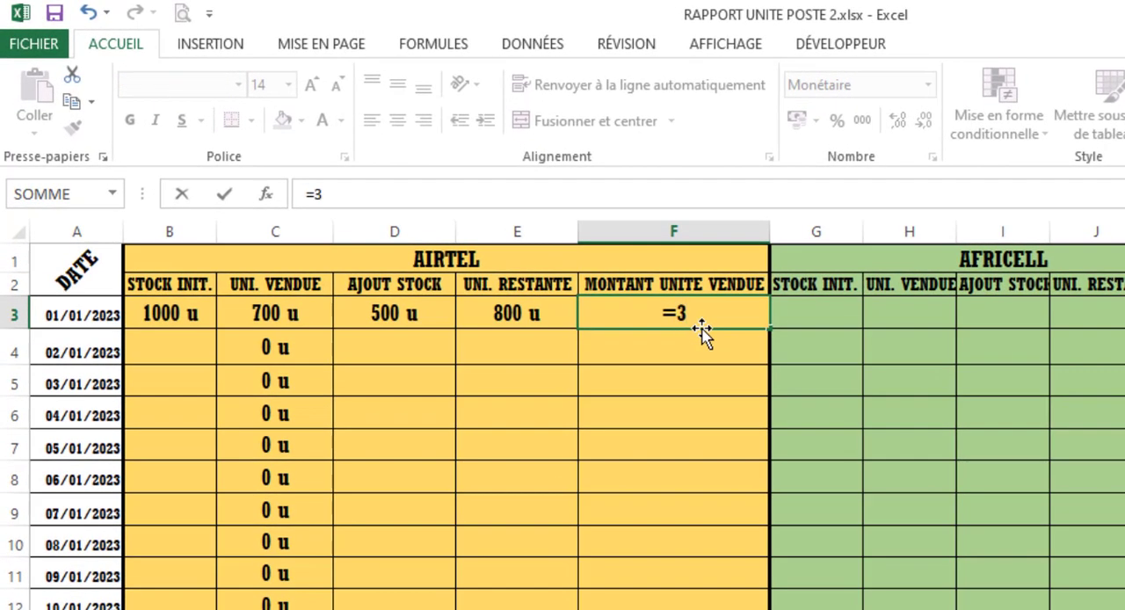
{"action": "type", "text": "0"}
{"action": "left_click", "coordinate": [317, 309]}
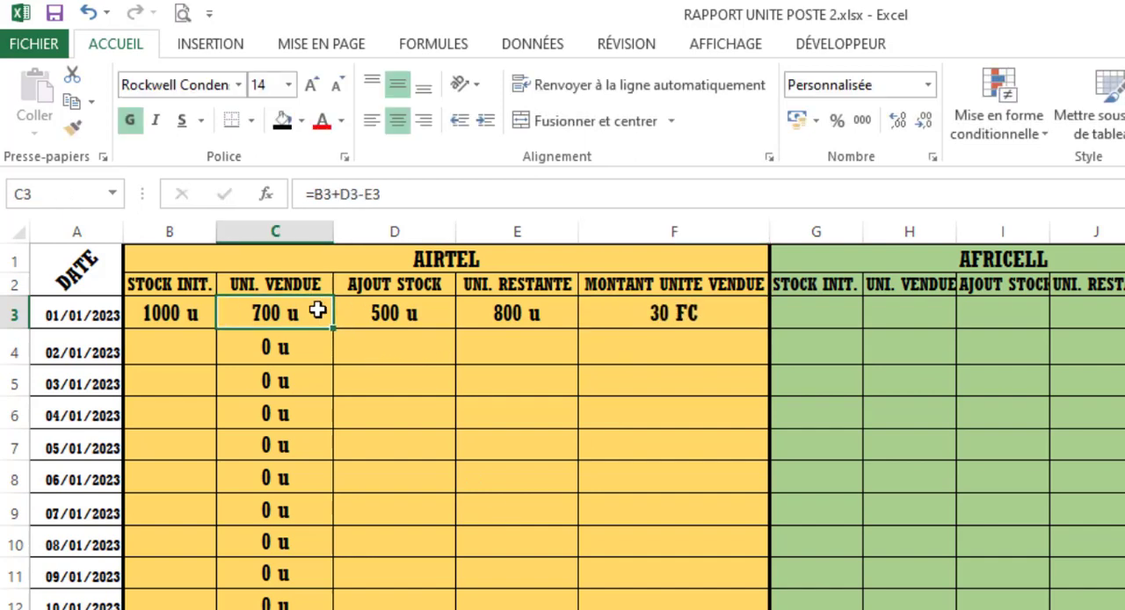
{"action": "double_click", "coordinate": [698, 322]}
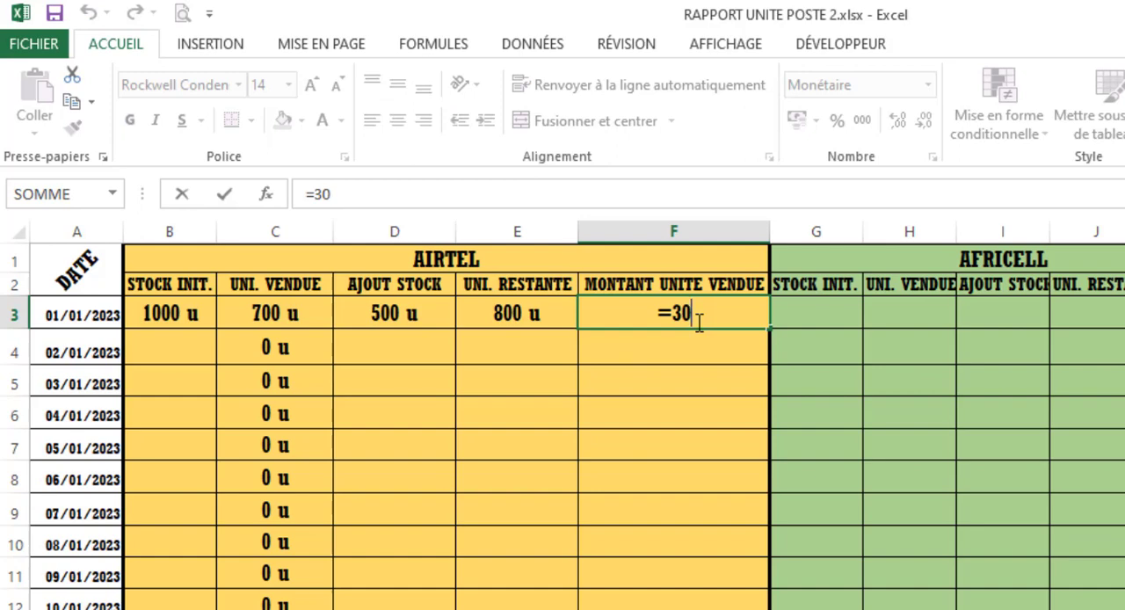
{"action": "type", "text": "µ"}
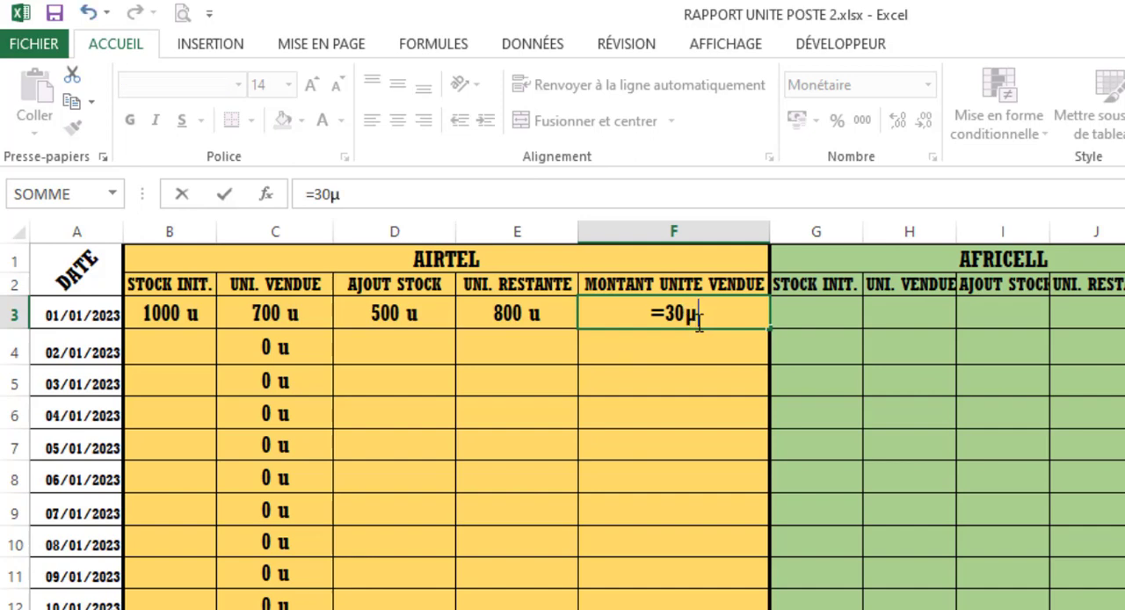
{"action": "key", "text": "BackSpace"}
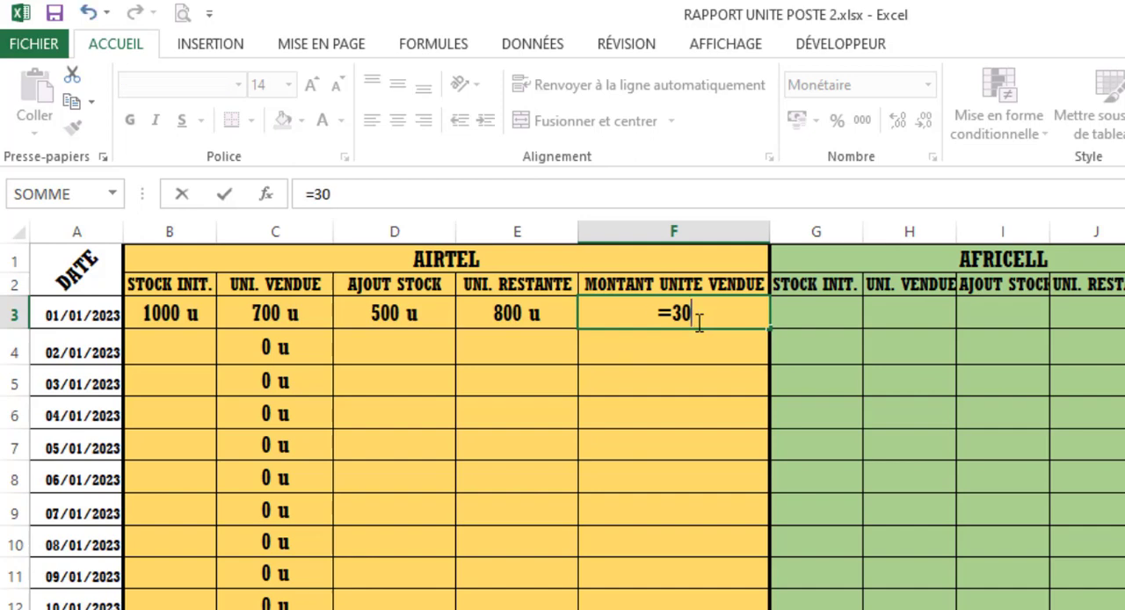
{"action": "type", "text": "*"}
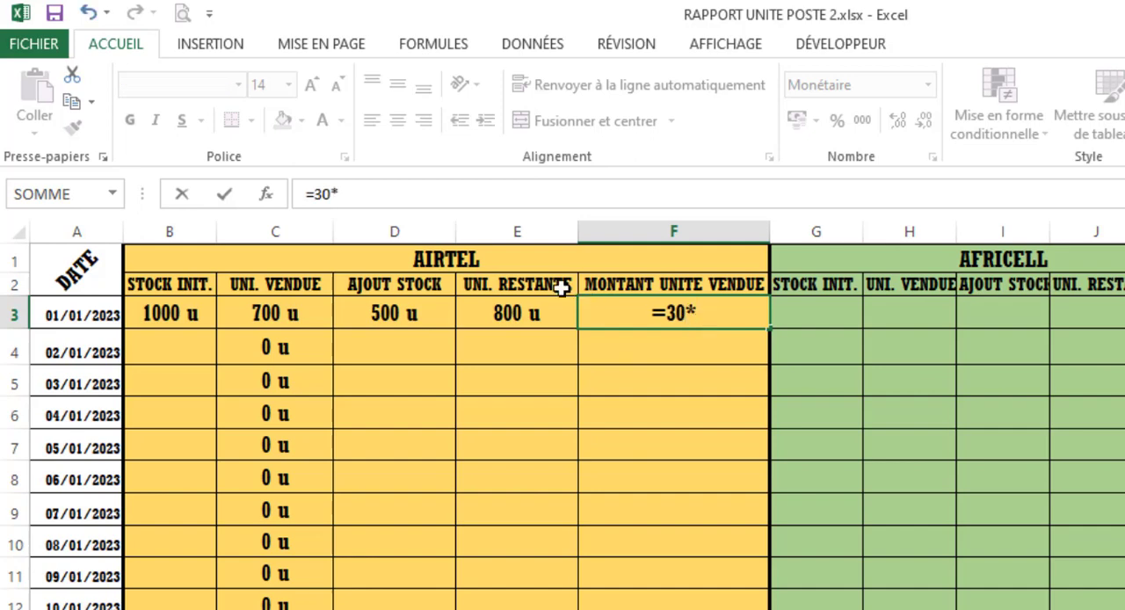
{"action": "left_click", "coordinate": [318, 313]}
{"action": "key", "text": "Return"}
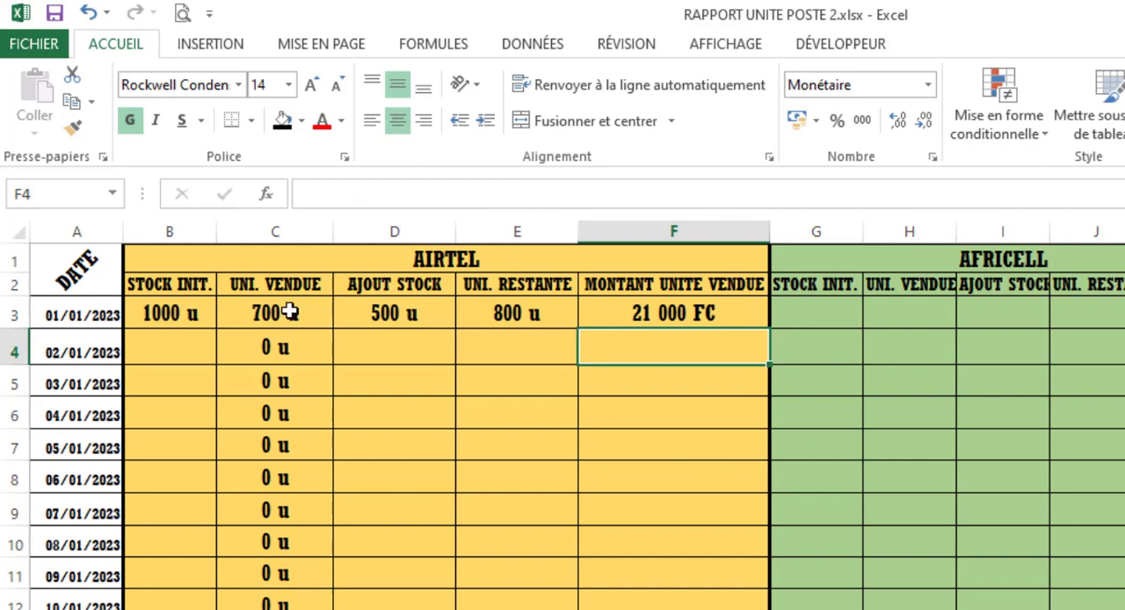
- Fill Airtel's amount-sold formula from F3 down to the 31/01/2023 row in F33
{"action": "left_click", "coordinate": [672, 311]}
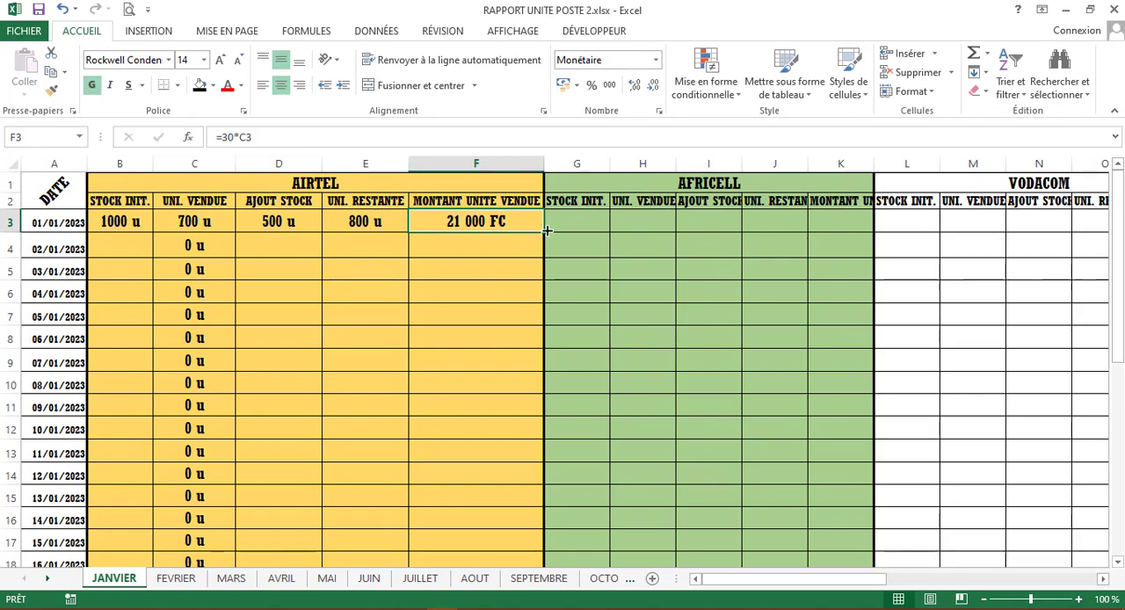
{"action": "left_click_drag", "start_coordinate": [547, 230], "coordinate": [479, 522]}
{"action": "scroll", "coordinate": [479, 522], "scroll_direction": "up", "scroll_amount": 6}
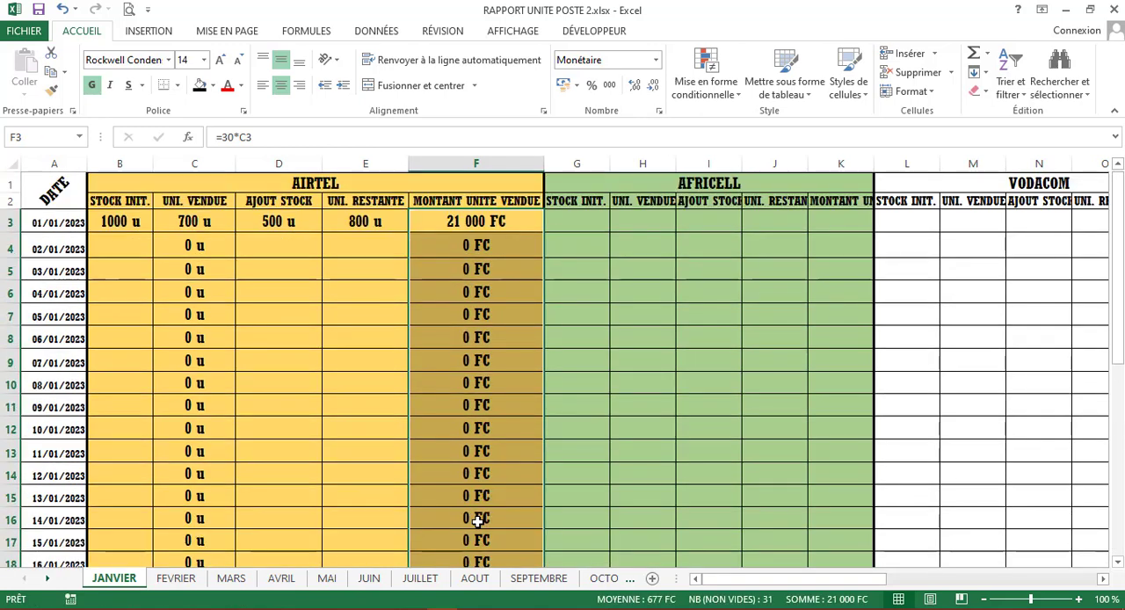
- Enter 500 as Africell's initial stock in G3 for 01/01/2023
{"action": "left_click", "coordinate": [577, 220]}
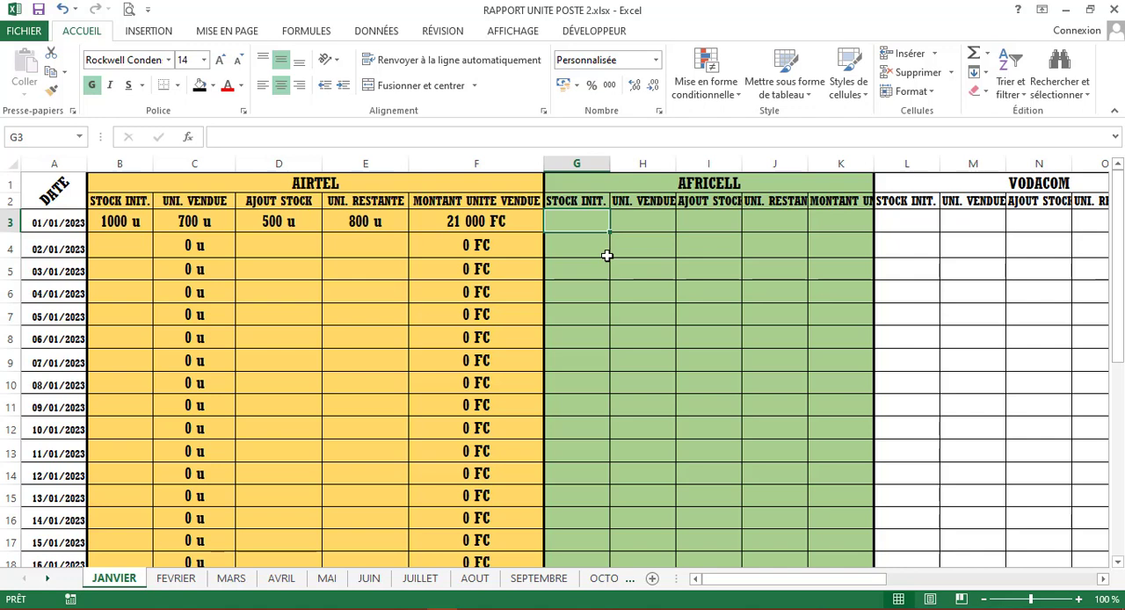
{"action": "type", "text": "500"}
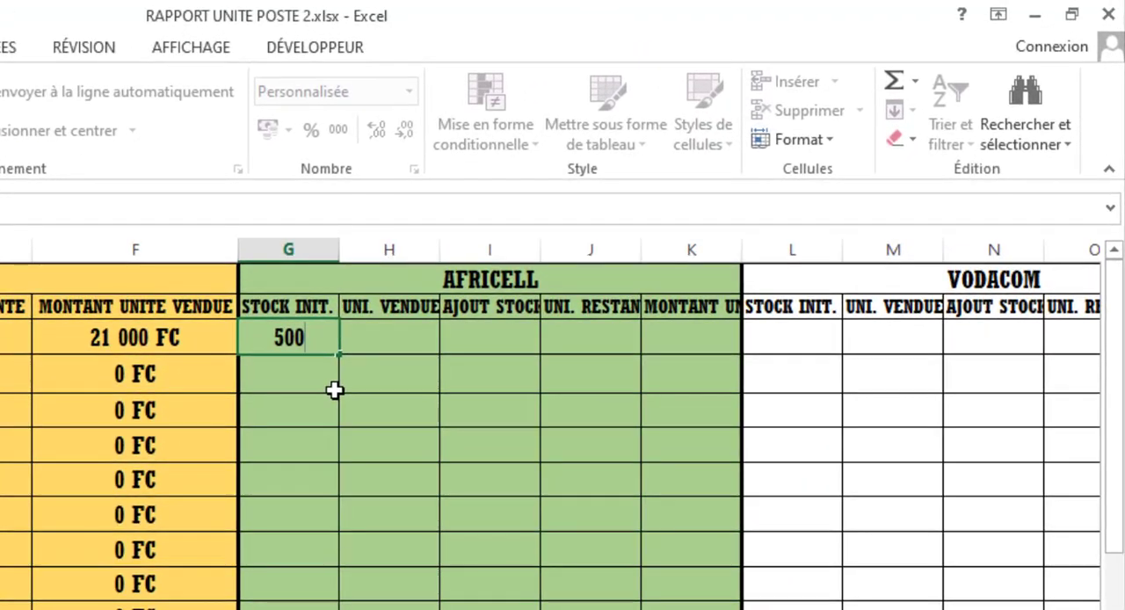
{"action": "key", "text": "ctrl+Return"}
{"action": "key", "text": "Tab"}
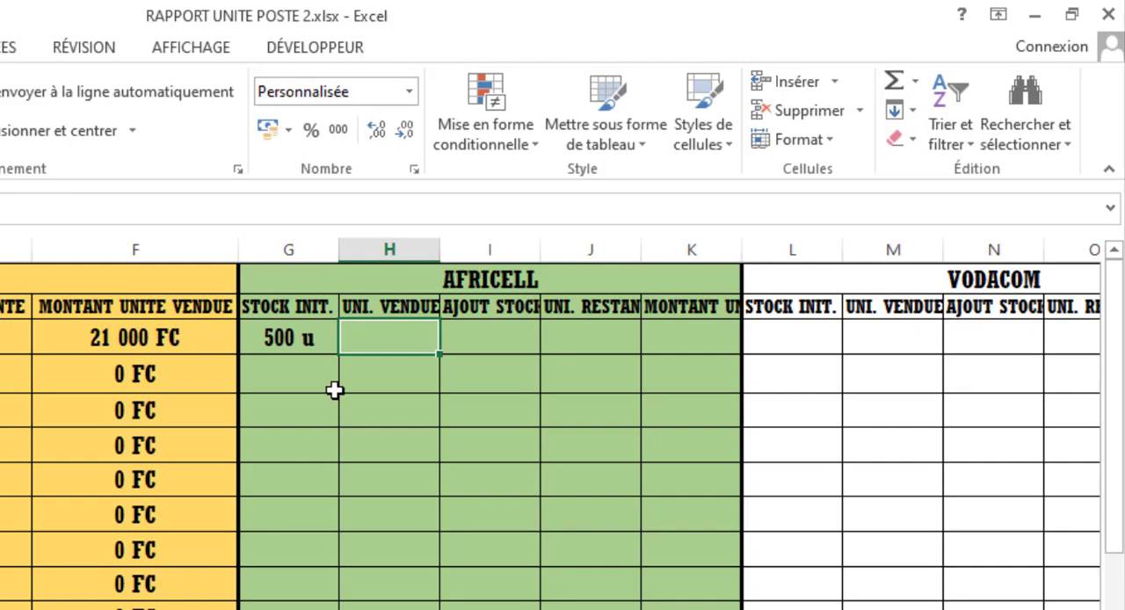
- Enter the formula =G3+I3-J3 in H3 to calculate Africell's units sold for 01/01/2023
{"action": "type", "text": "+"}
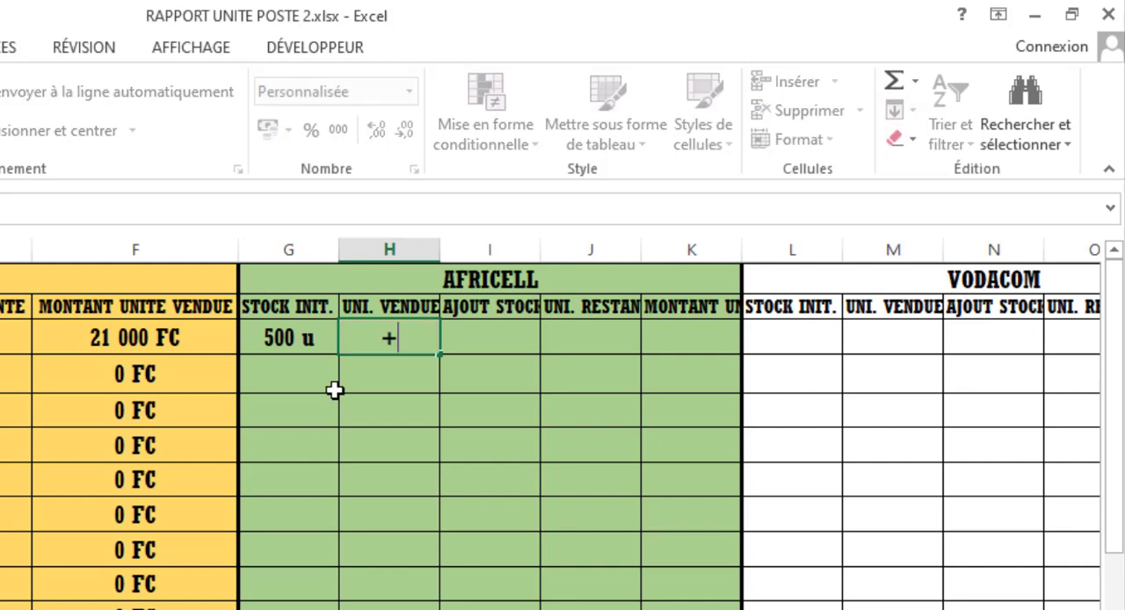
{"action": "key", "text": "BackSpace"}
{"action": "type", "text": "="}
{"action": "left_click", "coordinate": [299, 337]}
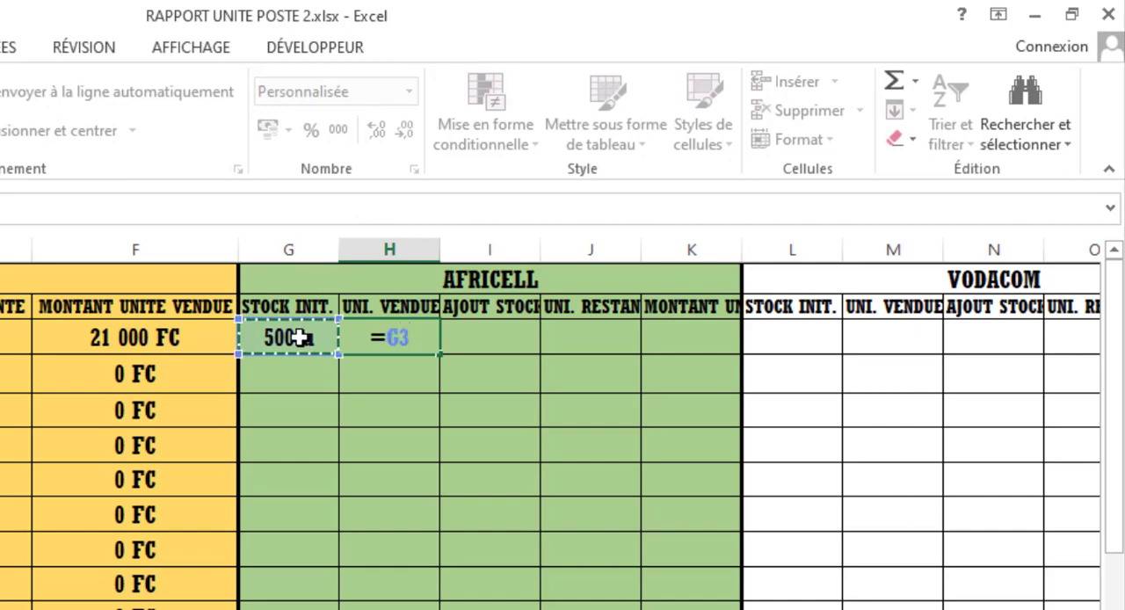
{"action": "type", "text": "+"}
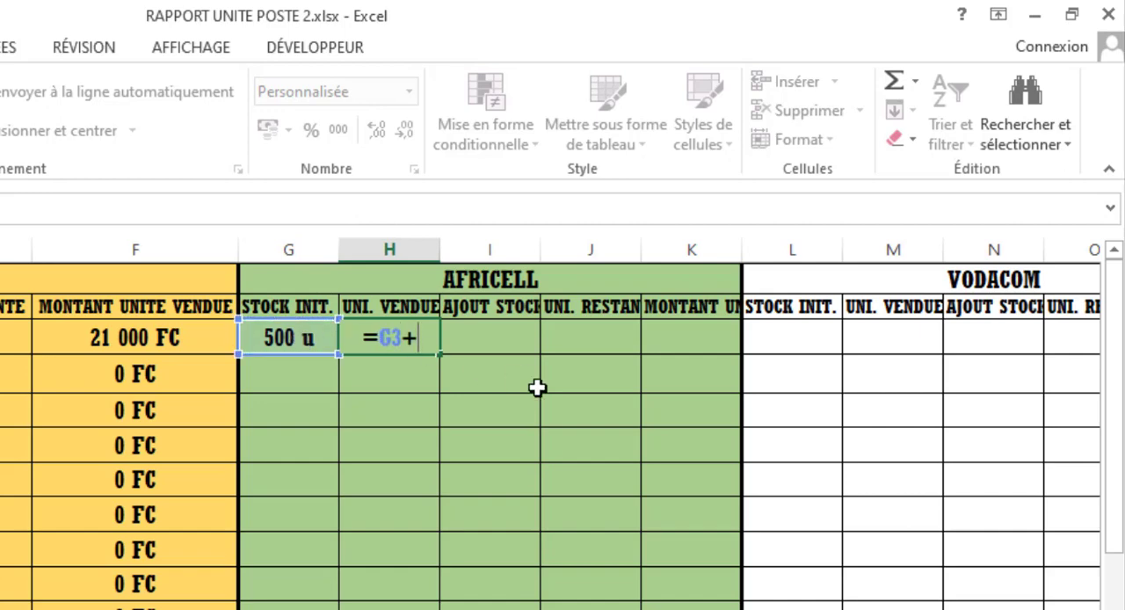
{"action": "left_click", "coordinate": [504, 343]}
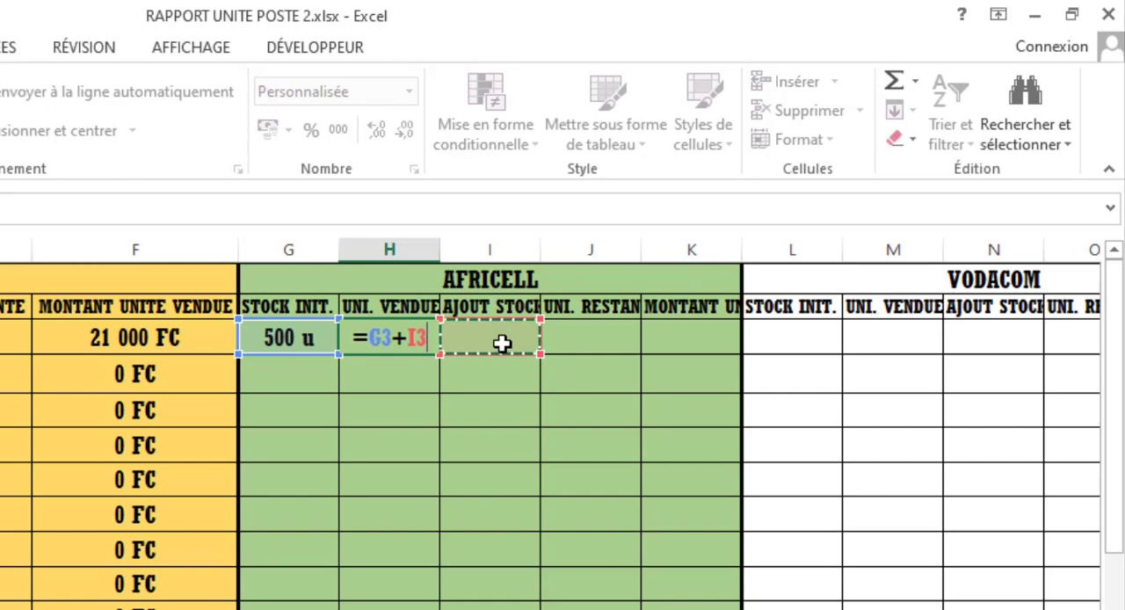
{"action": "type", "text": "-"}
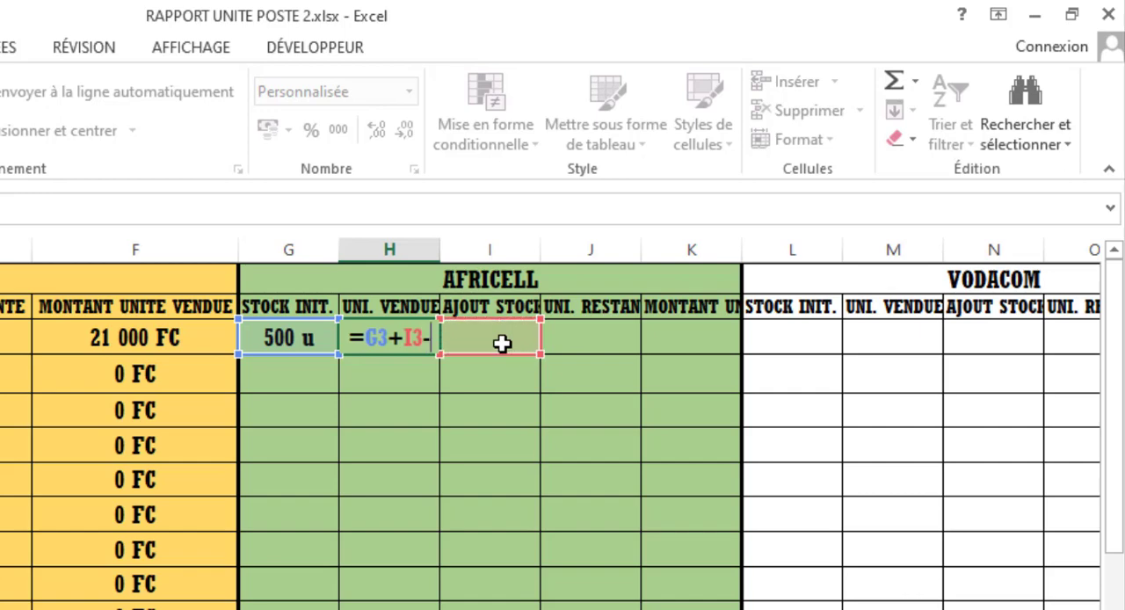
{"action": "left_click", "coordinate": [592, 338]}
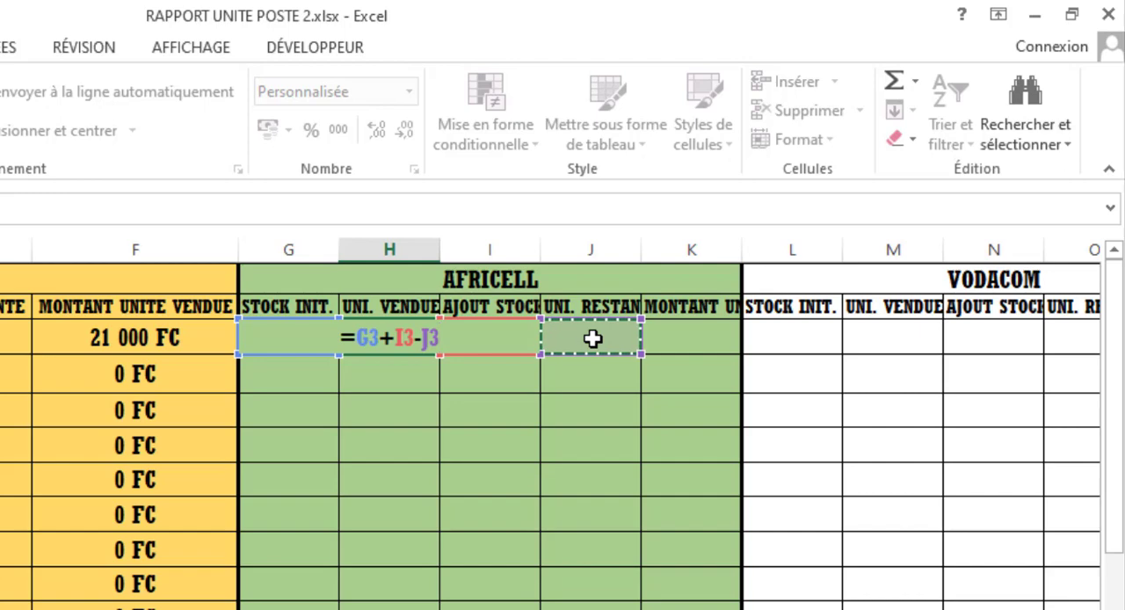
{"action": "key", "text": "Return"}
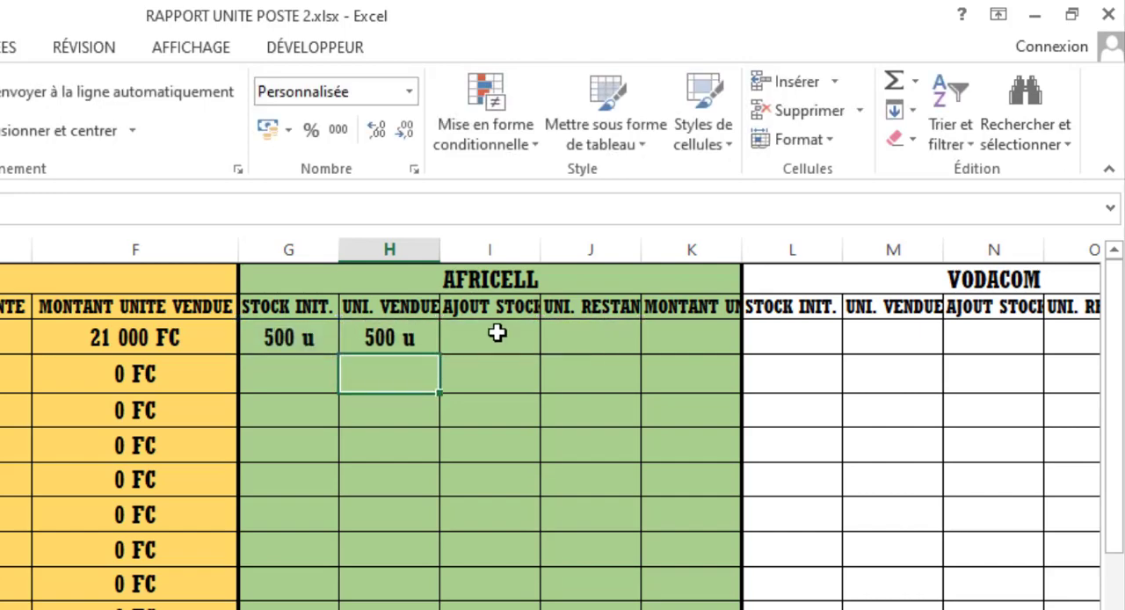
{"action": "left_click", "coordinate": [473, 349]}
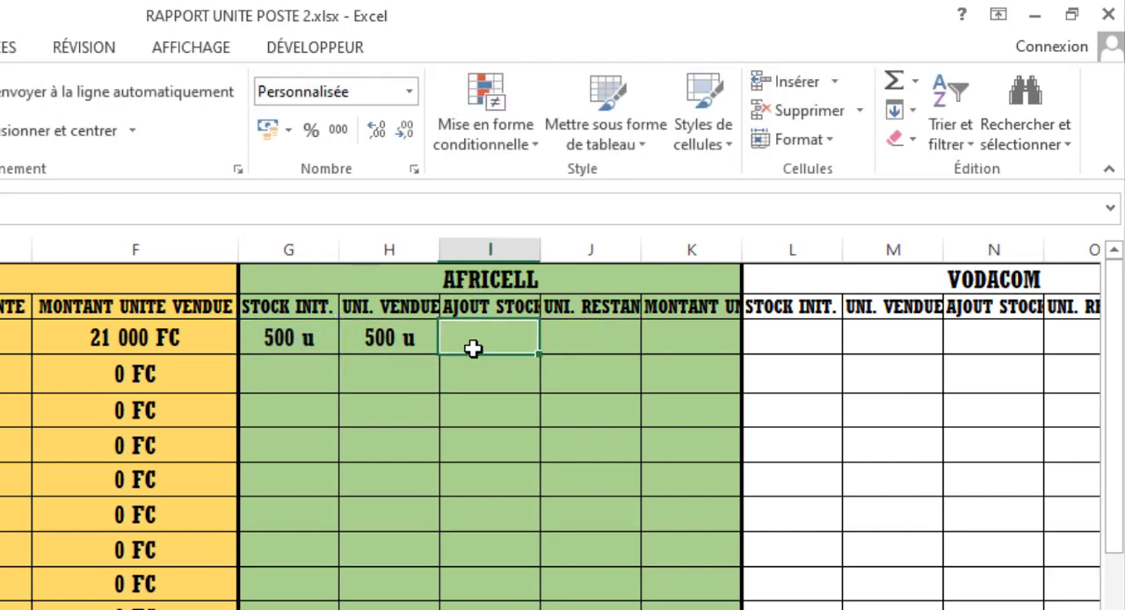
{"action": "left_click", "coordinate": [601, 340]}
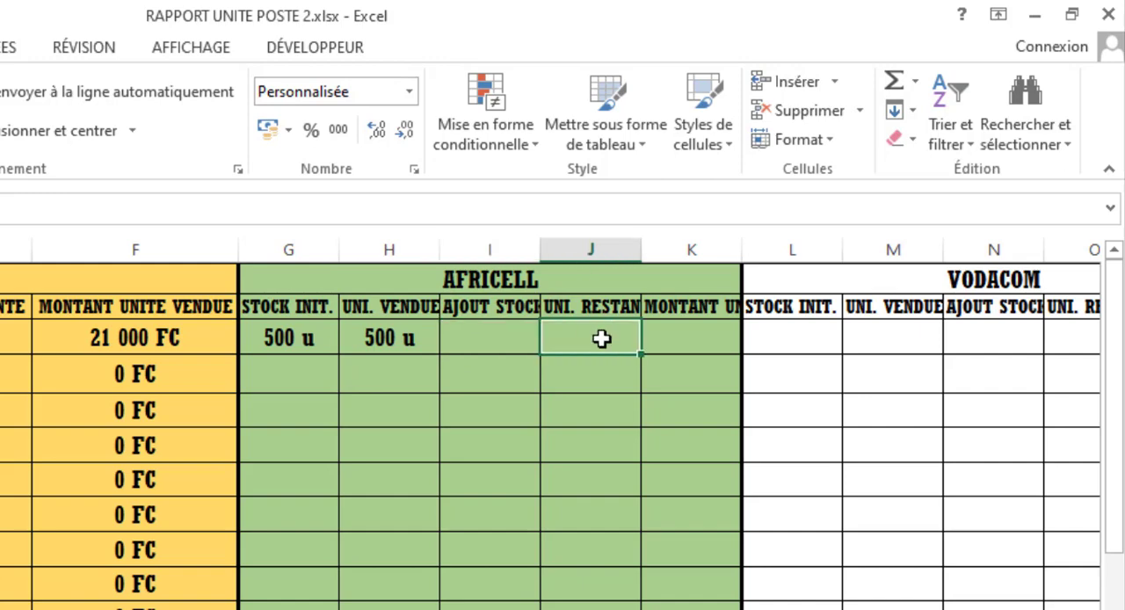
{"action": "type", "text": "&("}
{"action": "key", "text": "Return"}
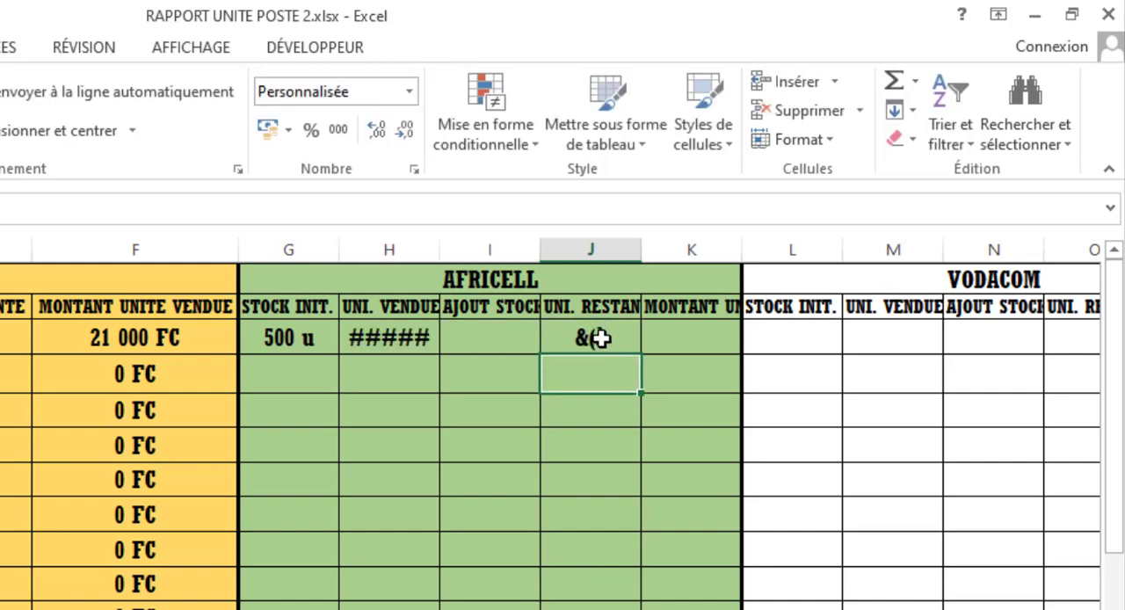
- Enter 150 as Africell's remaining units in J3 for 01/01/2023
{"action": "left_click", "coordinate": [601, 339]}
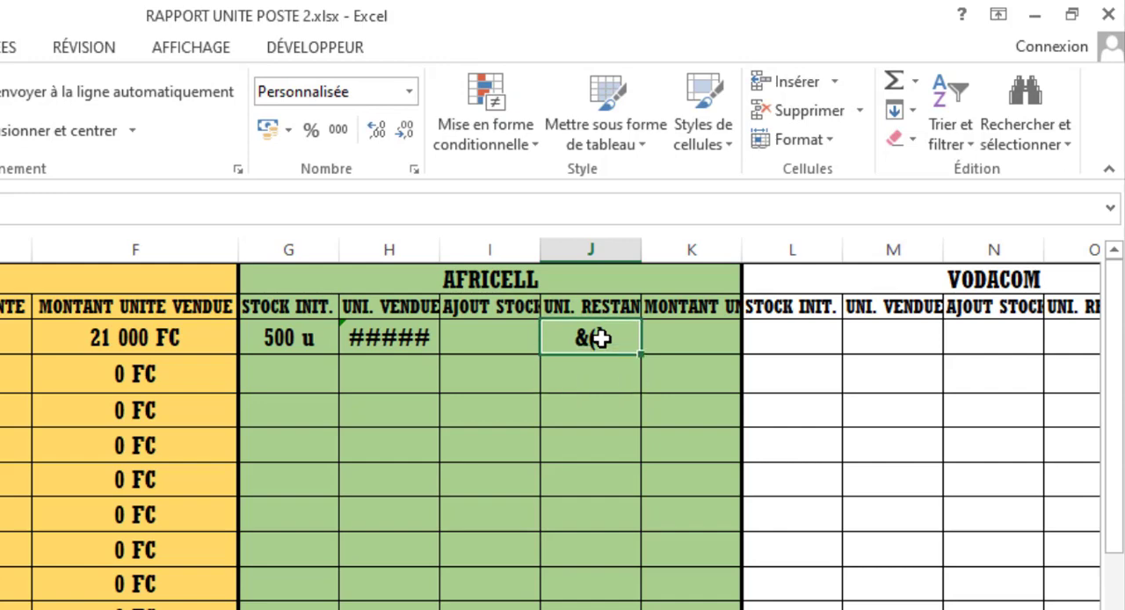
{"action": "key", "text": "BackSpace"}
{"action": "type", "text": "15"}
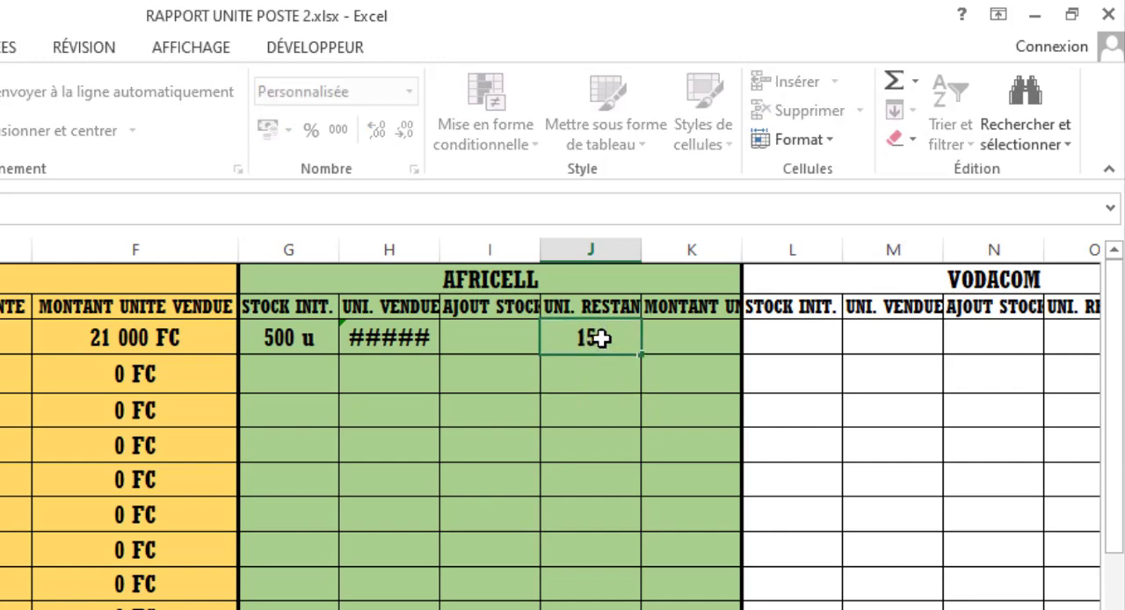
{"action": "type", "text": "0"}
{"action": "key", "text": "Return"}
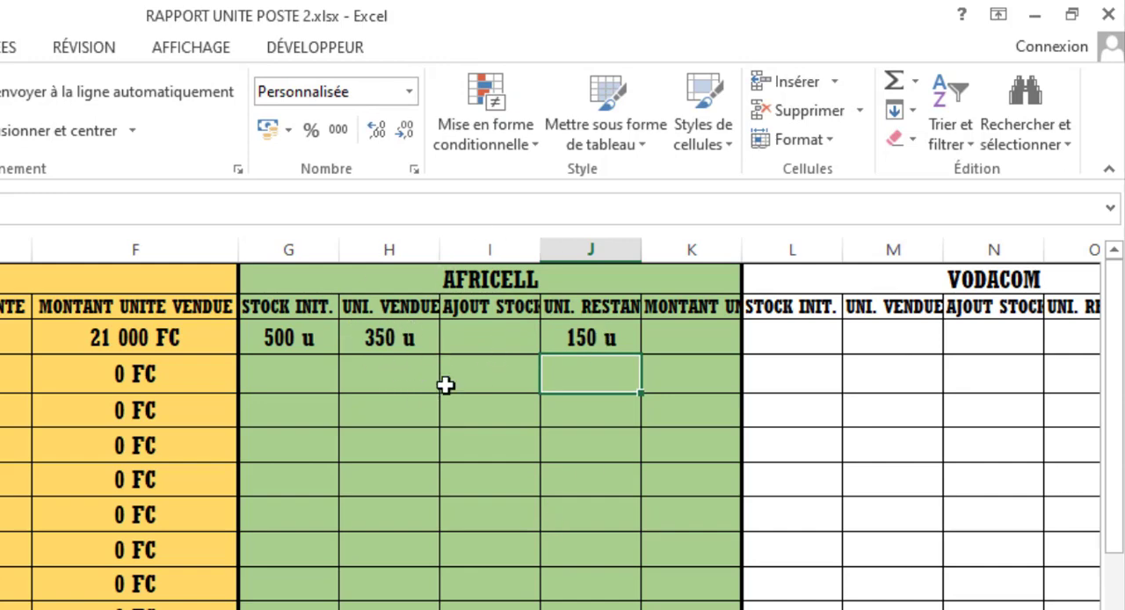
- Enter the formula =30*H3 in K3 to calculate Africell's amount sold for 01/01/2023
{"action": "left_click", "coordinate": [716, 330]}
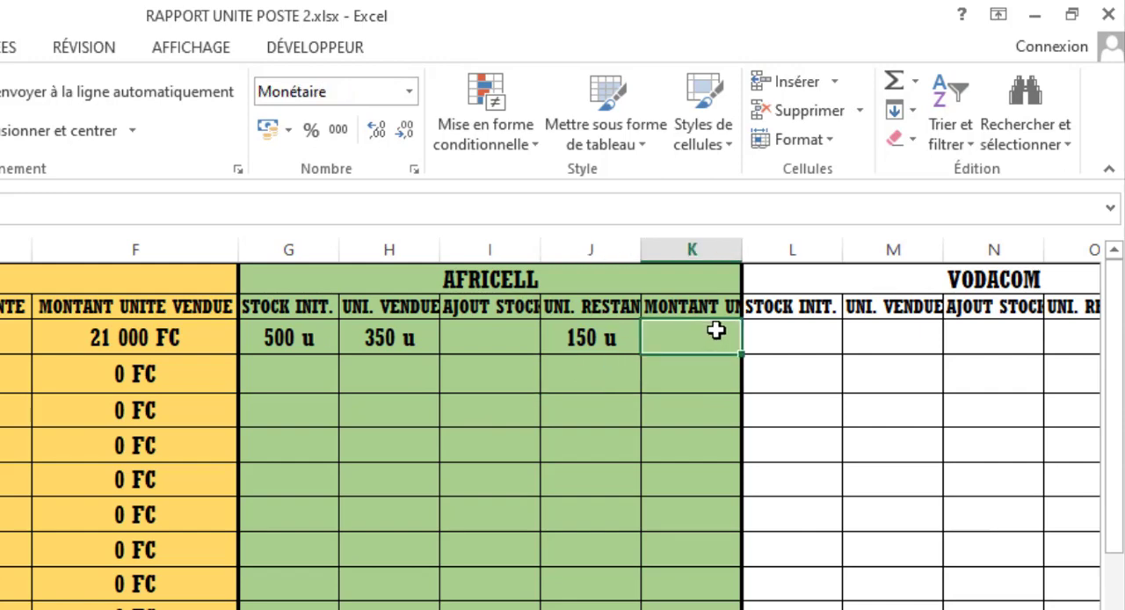
{"action": "type", "text": "="}
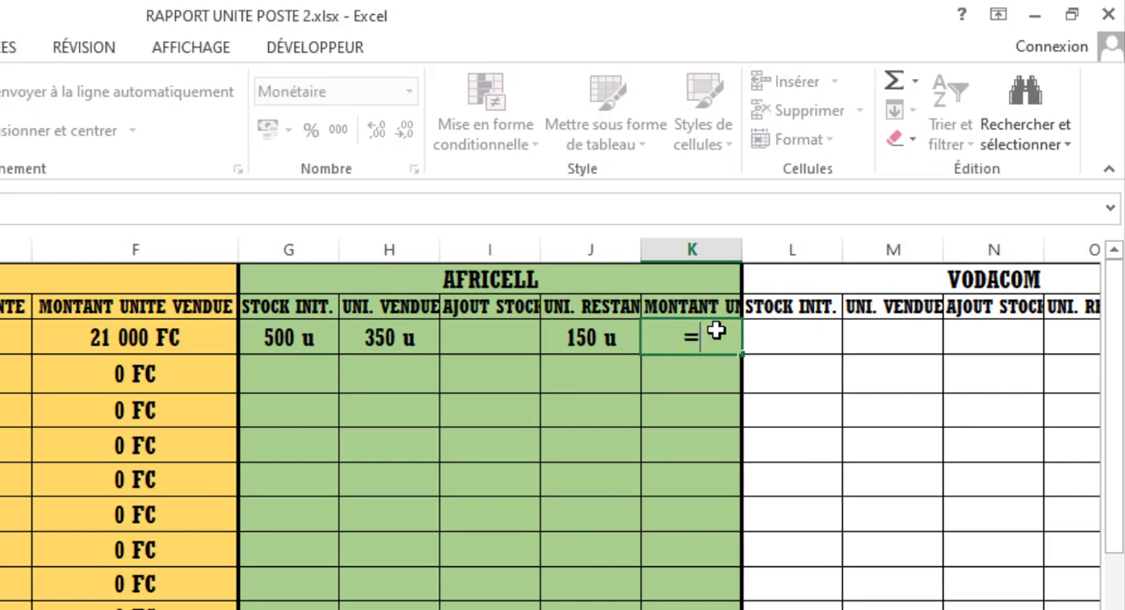
{"action": "type", "text": "30"}
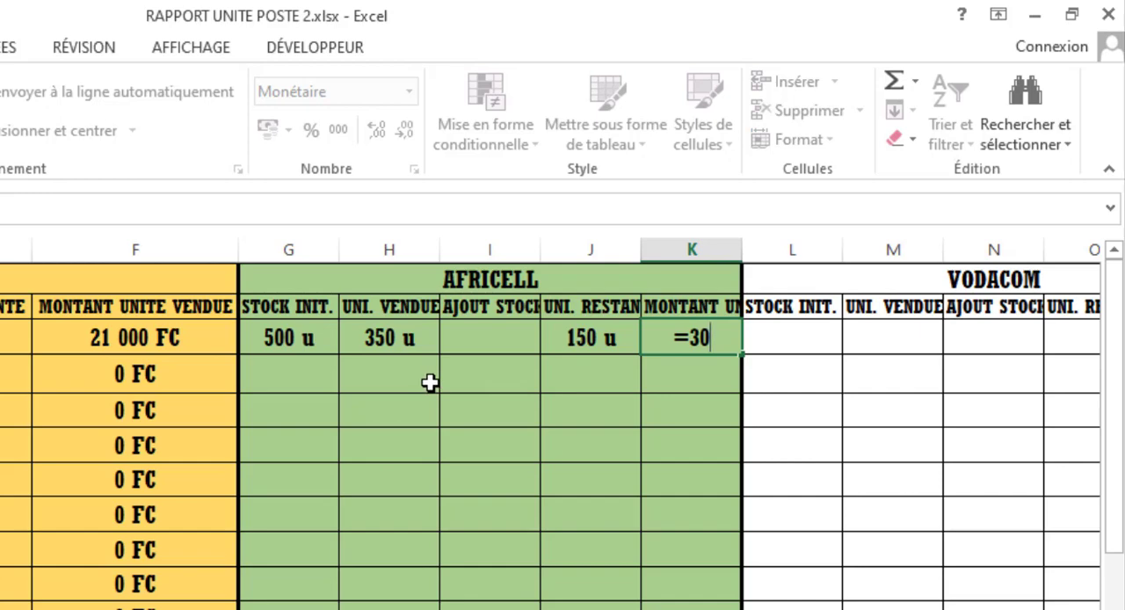
{"action": "type", "text": "µ"}
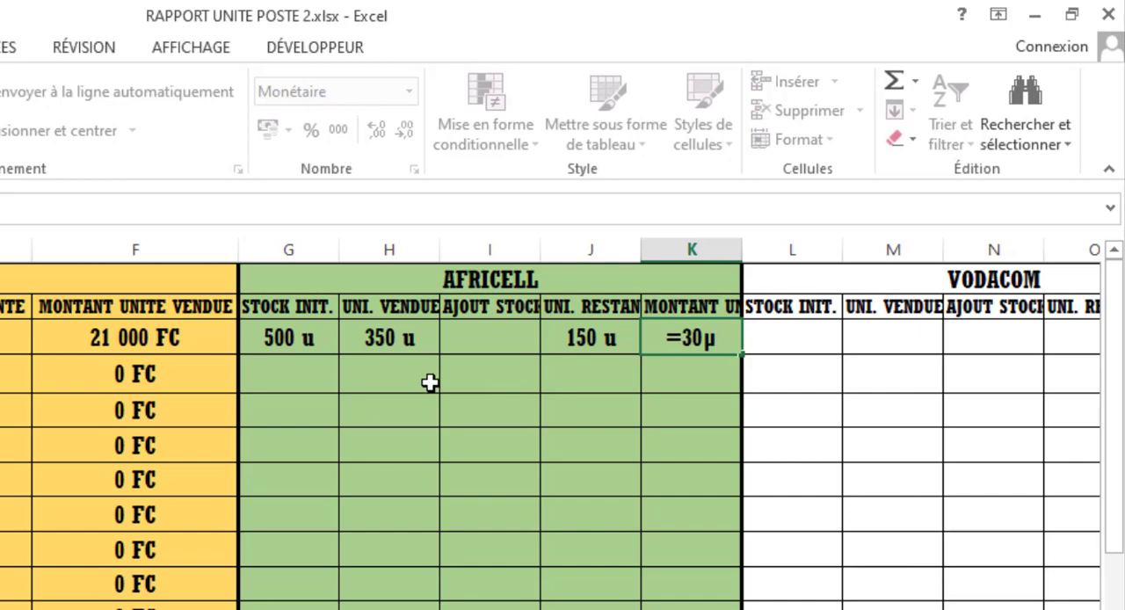
{"action": "key", "text": "BackSpace"}
{"action": "key", "text": "Up"}
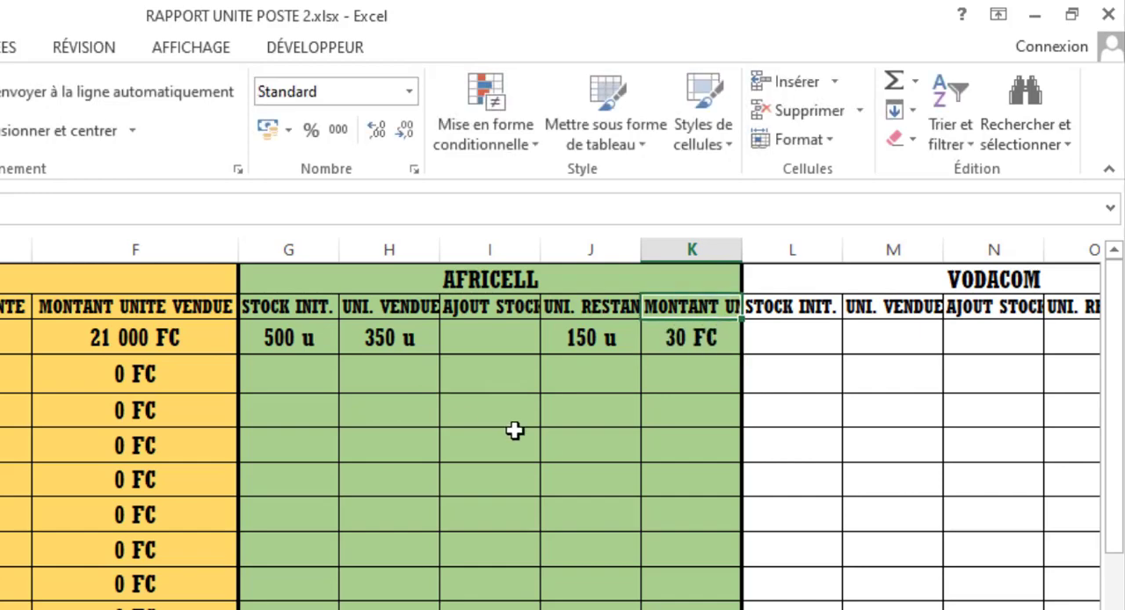
{"action": "left_click", "coordinate": [675, 343]}
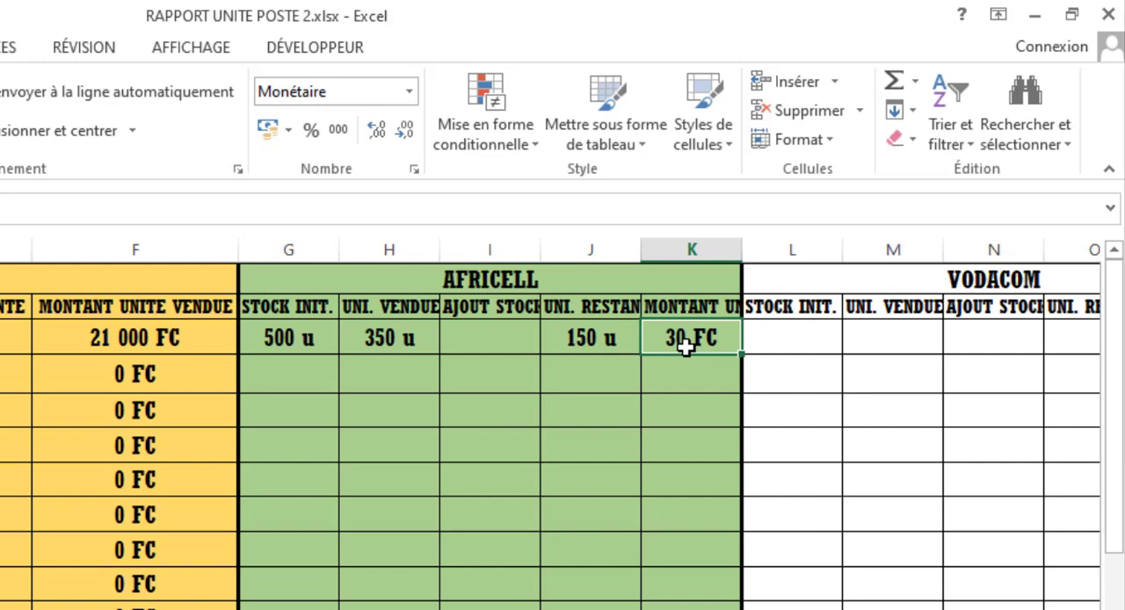
{"action": "double_click", "coordinate": [685, 345]}
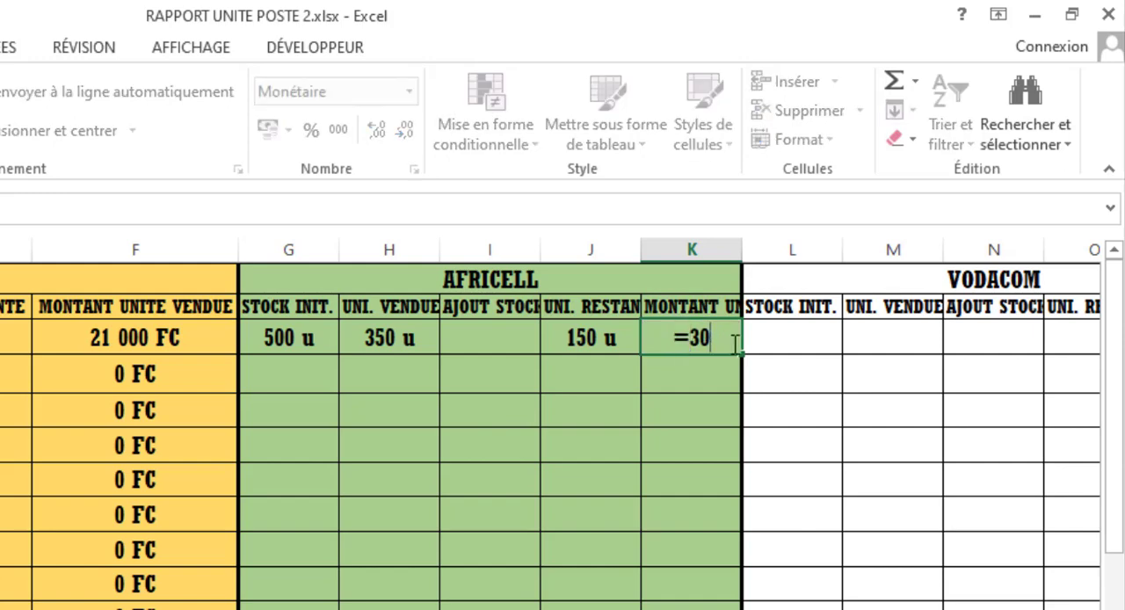
{"action": "type", "text": "*"}
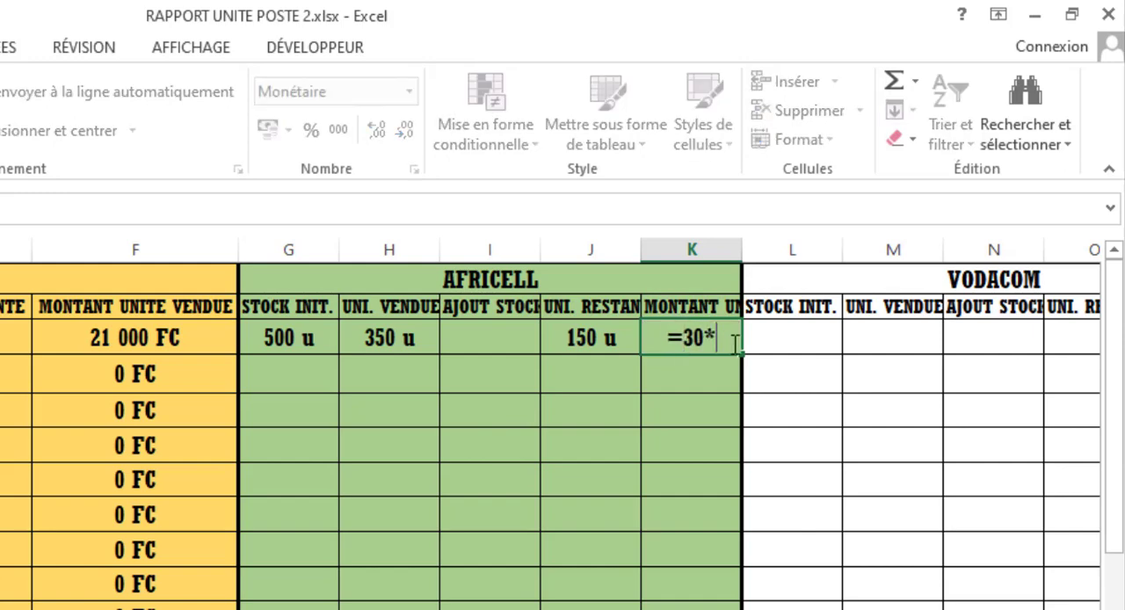
{"action": "left_click", "coordinate": [430, 344]}
{"action": "key", "text": "Return"}
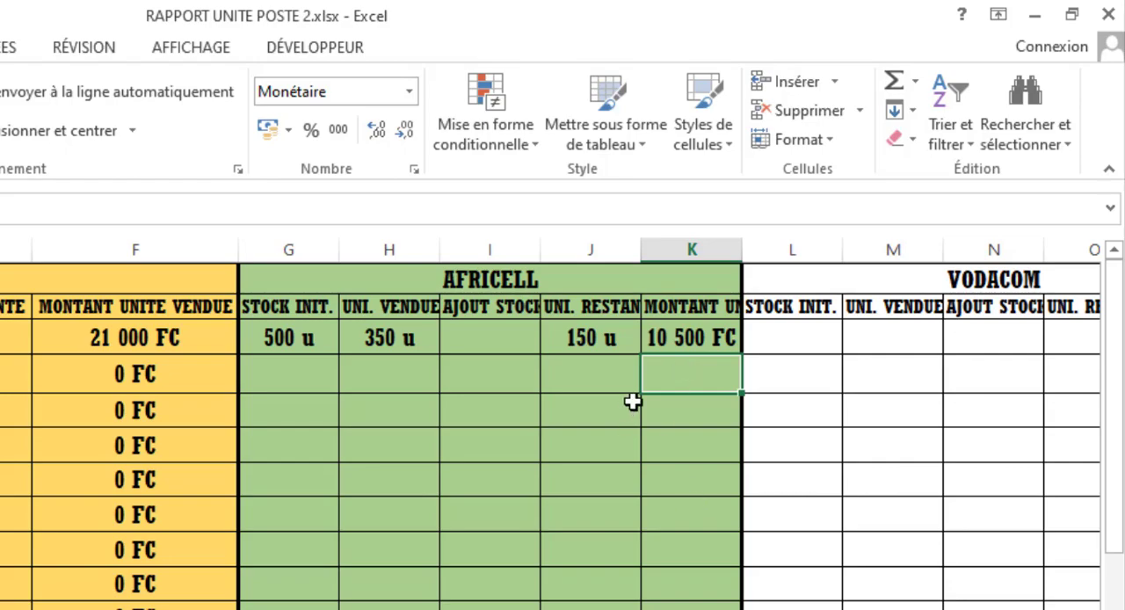
- Fill Africell's amount-sold formula from K3 down to the 31/01/2023 row in K33
{"action": "left_click", "coordinate": [677, 338]}
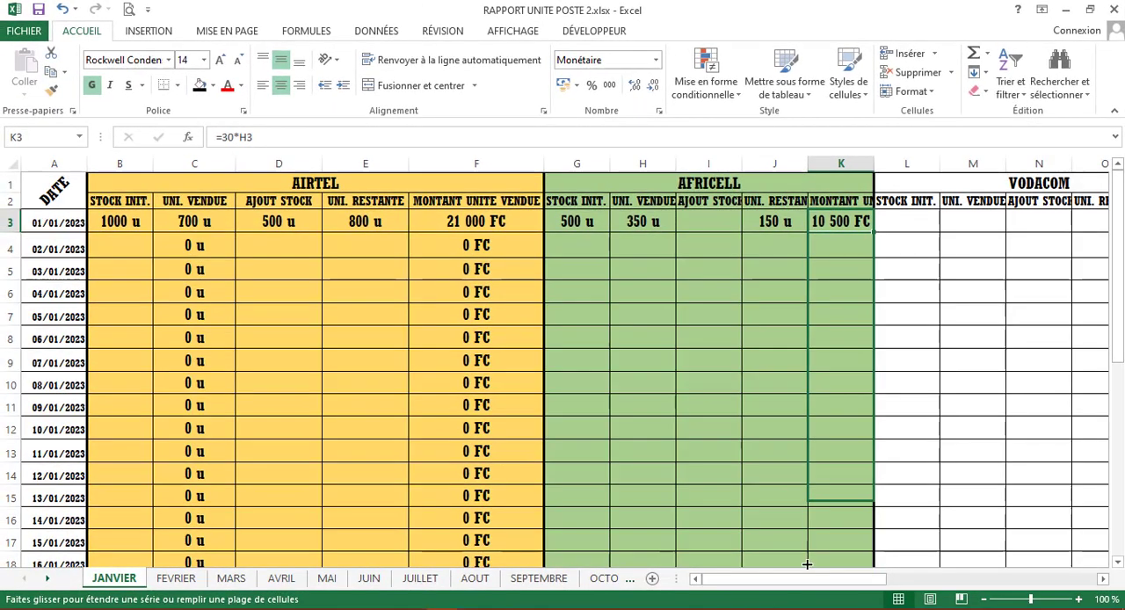
{"action": "left_click_drag", "start_coordinate": [810, 309], "coordinate": [876, 533]}
{"action": "scroll", "coordinate": [835, 525], "scroll_direction": "up", "scroll_amount": 5}
{"action": "scroll", "coordinate": [834, 525], "scroll_direction": "up", "scroll_amount": 1}
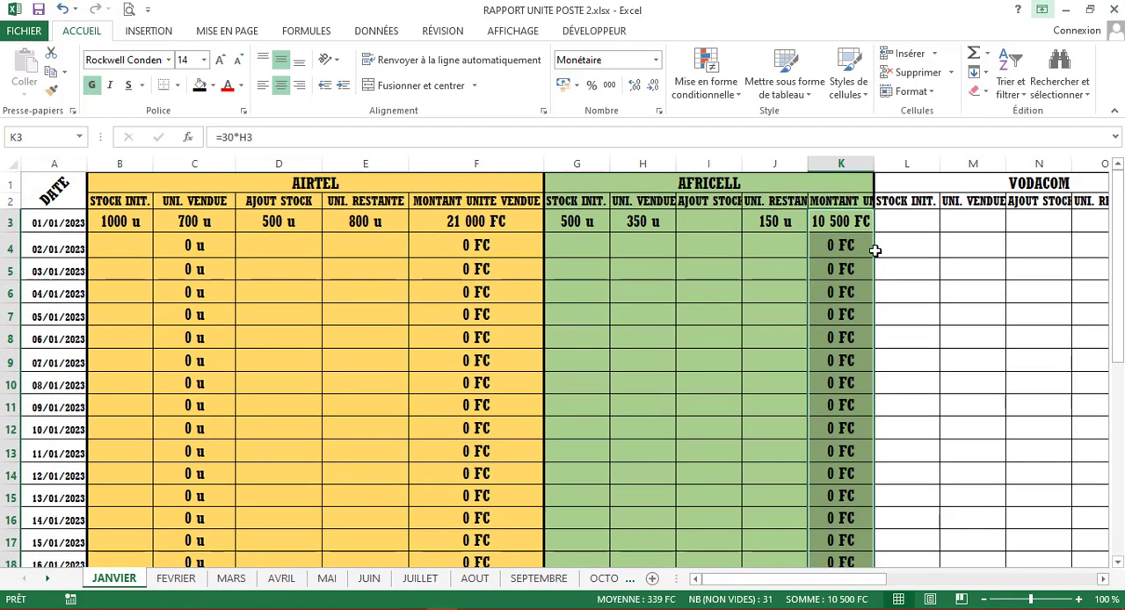
- Fill Africell's units-sold formula from H3 down to the 31/01/2023 row in H33
{"action": "left_click", "coordinate": [649, 219]}
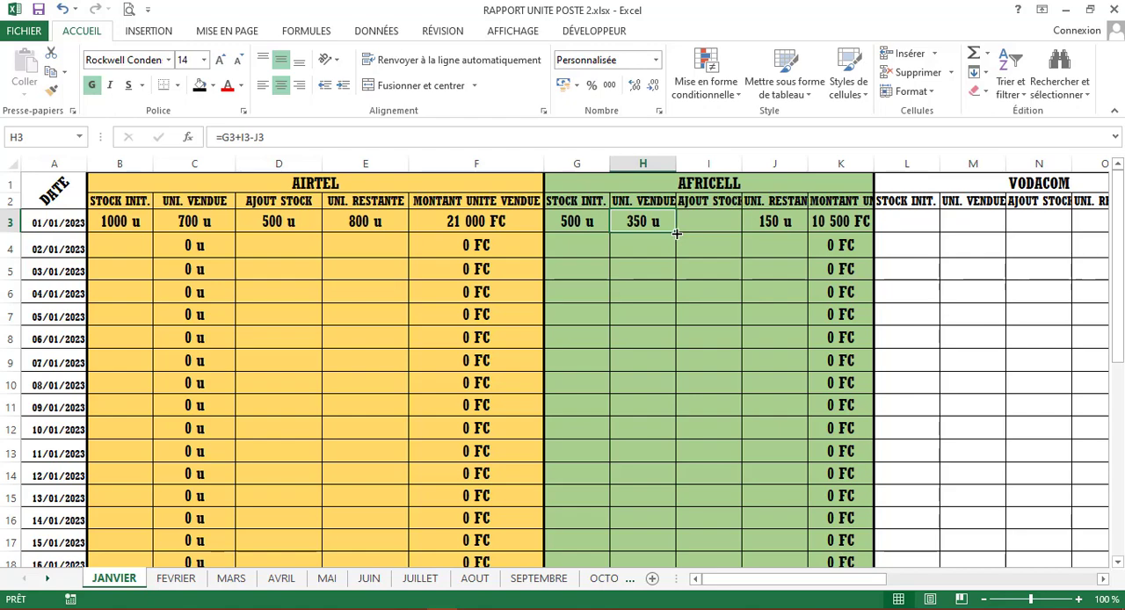
{"action": "left_click_drag", "start_coordinate": [678, 232], "coordinate": [645, 516]}
{"action": "left_click", "coordinate": [645, 515]}
{"action": "scroll", "coordinate": [671, 437], "scroll_direction": "up", "scroll_amount": 6}
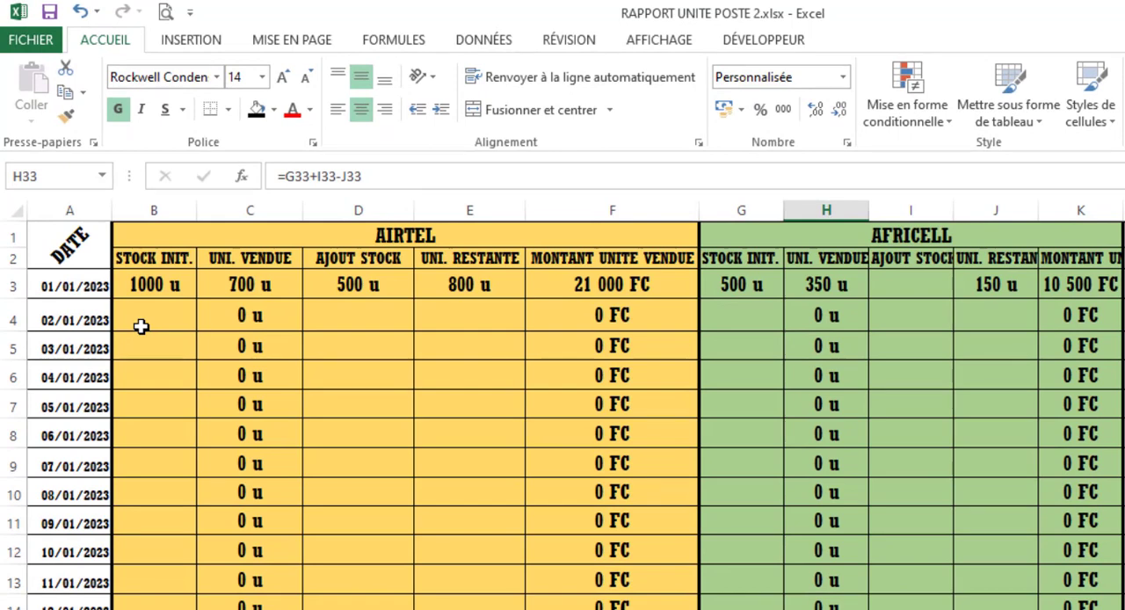
- Enter Airtel's 02/01/2023 figures: 800 as initial stock in B4 and 200 as remaining units in E4
{"action": "left_click", "coordinate": [141, 326]}
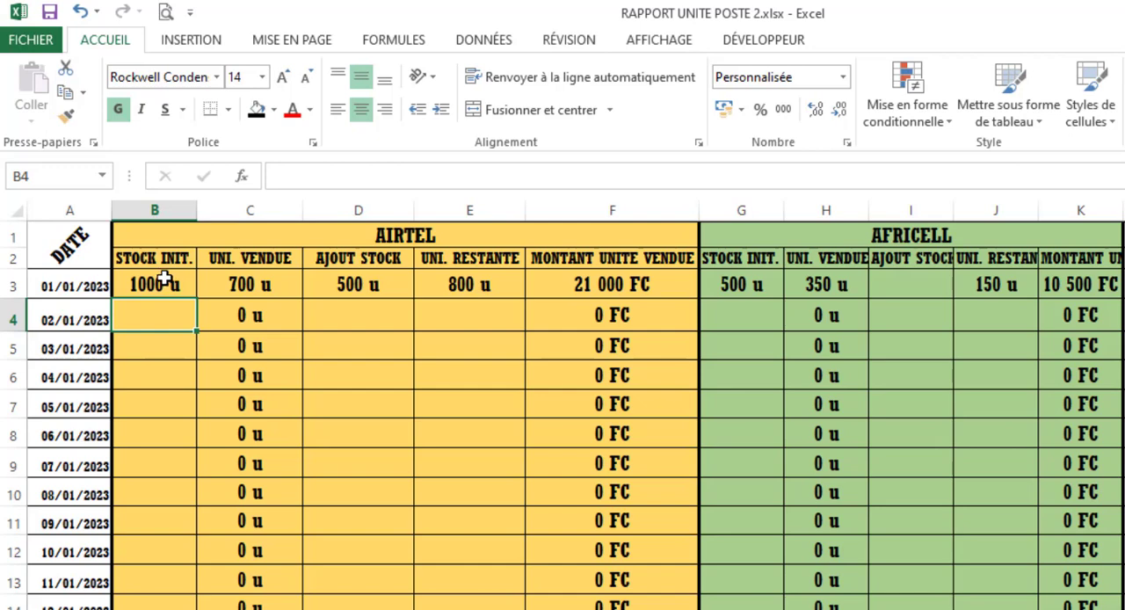
{"action": "left_click", "coordinate": [484, 286]}
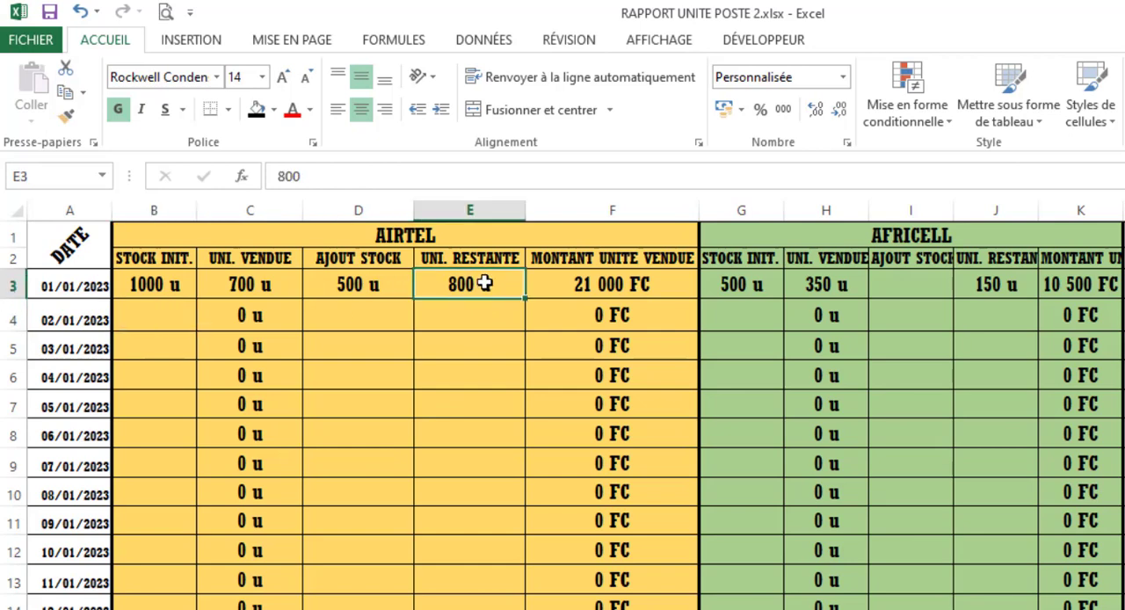
{"action": "left_click", "coordinate": [155, 313]}
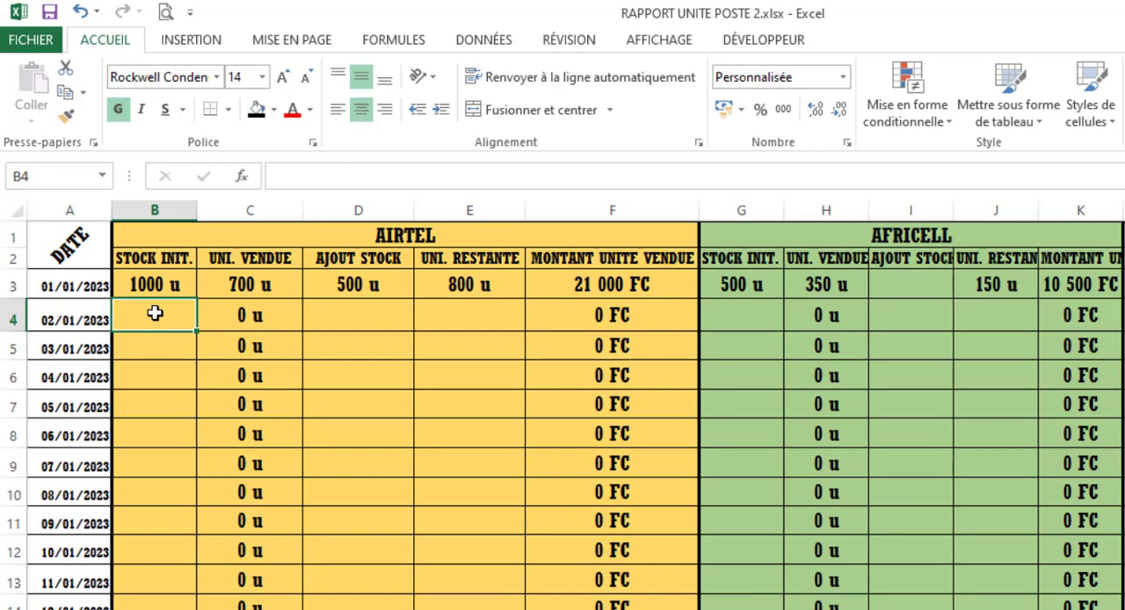
{"action": "type", "text": "800"}
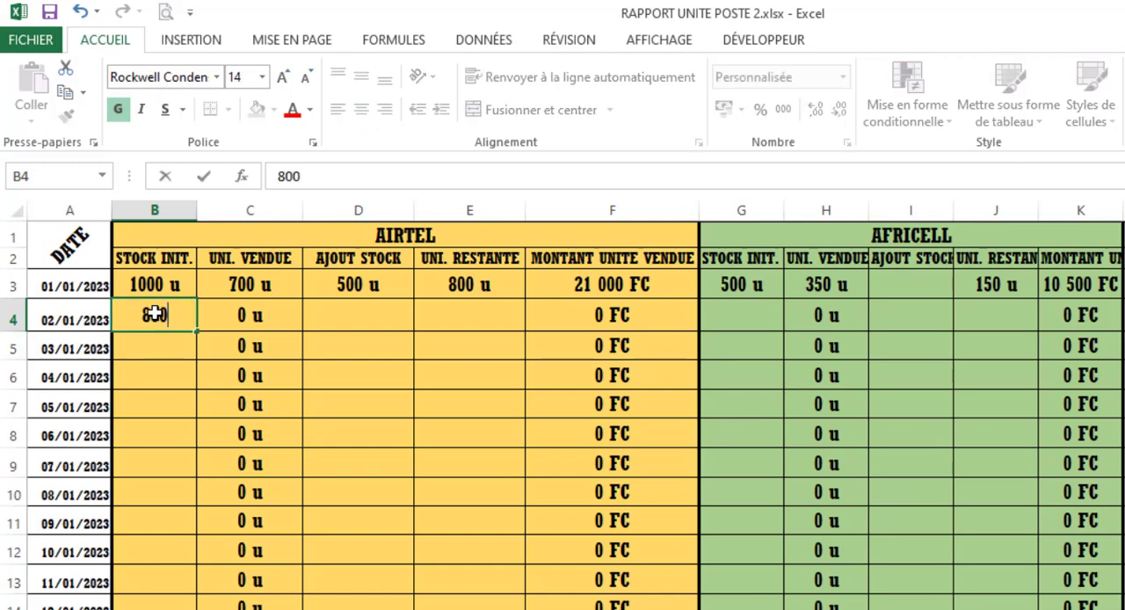
{"action": "key", "text": "Return"}
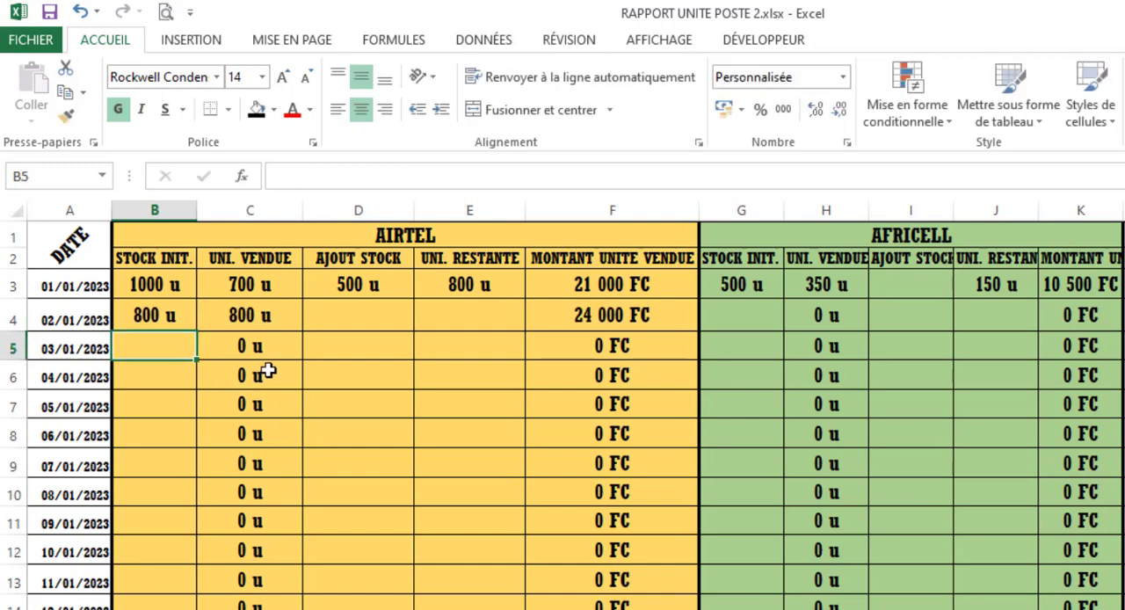
{"action": "left_click", "coordinate": [485, 320]}
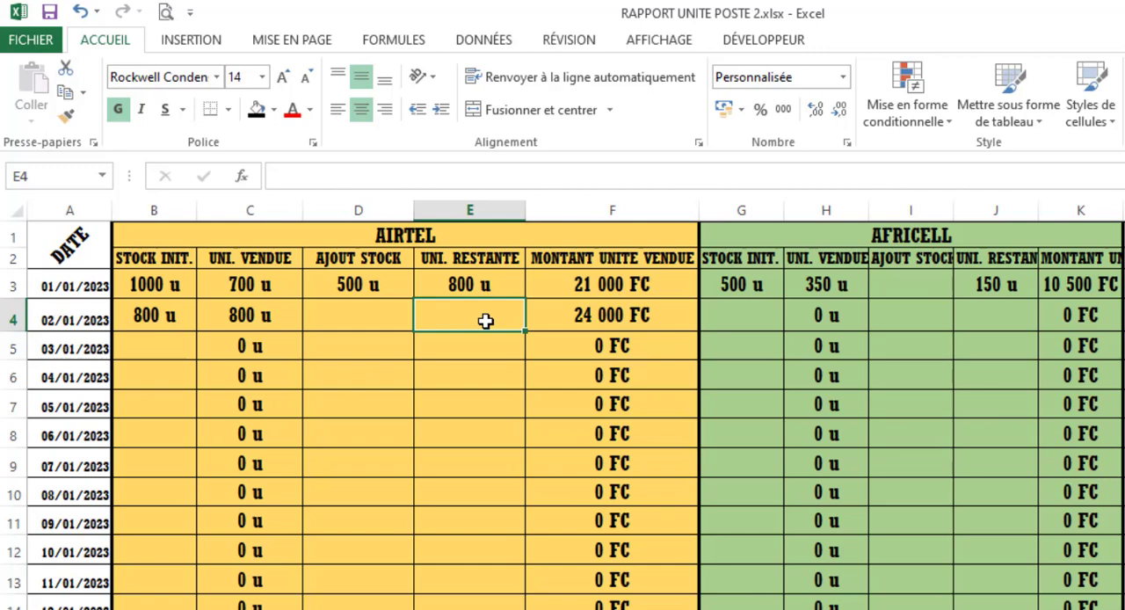
{"action": "type", "text": "200"}
{"action": "key", "text": "Return"}
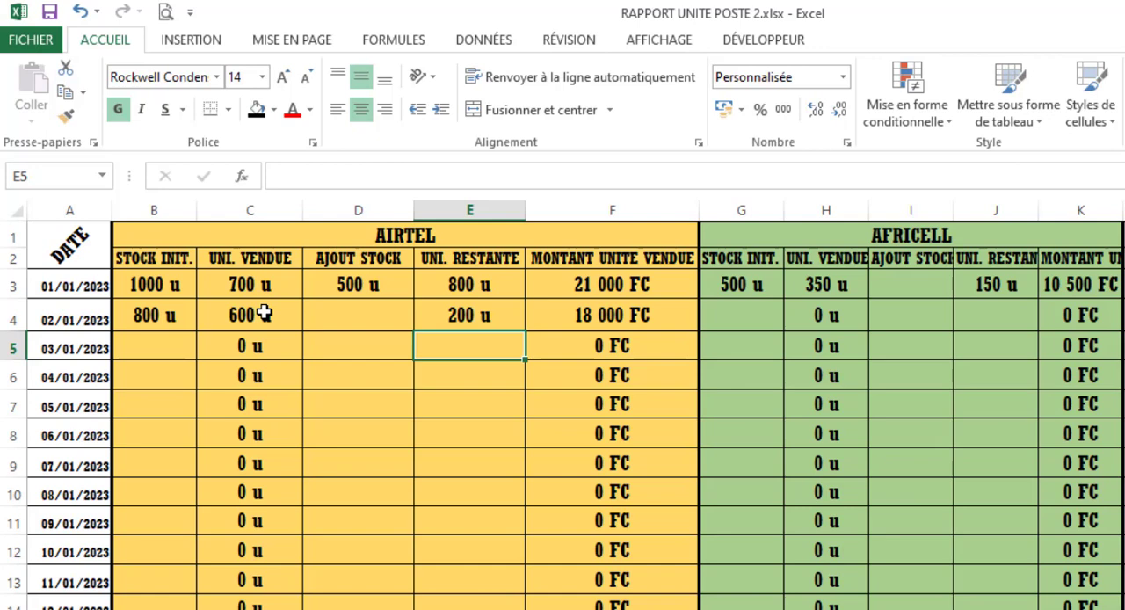
- Enter Airtel's 03/01/2023 figures: 200 as initial stock in B5 and 50 as remaining units in E5
{"action": "left_click", "coordinate": [164, 347]}
{"action": "type", "text": "200"}
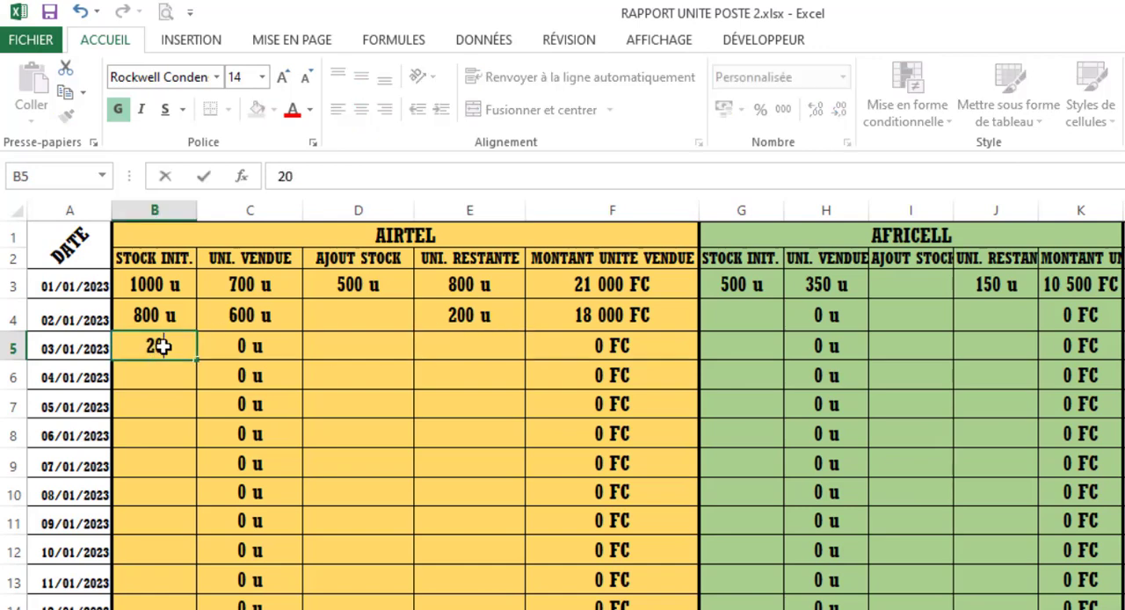
{"action": "key", "text": "Tab"}
{"action": "key", "text": "Tab"}
{"action": "key", "text": "Tab"}
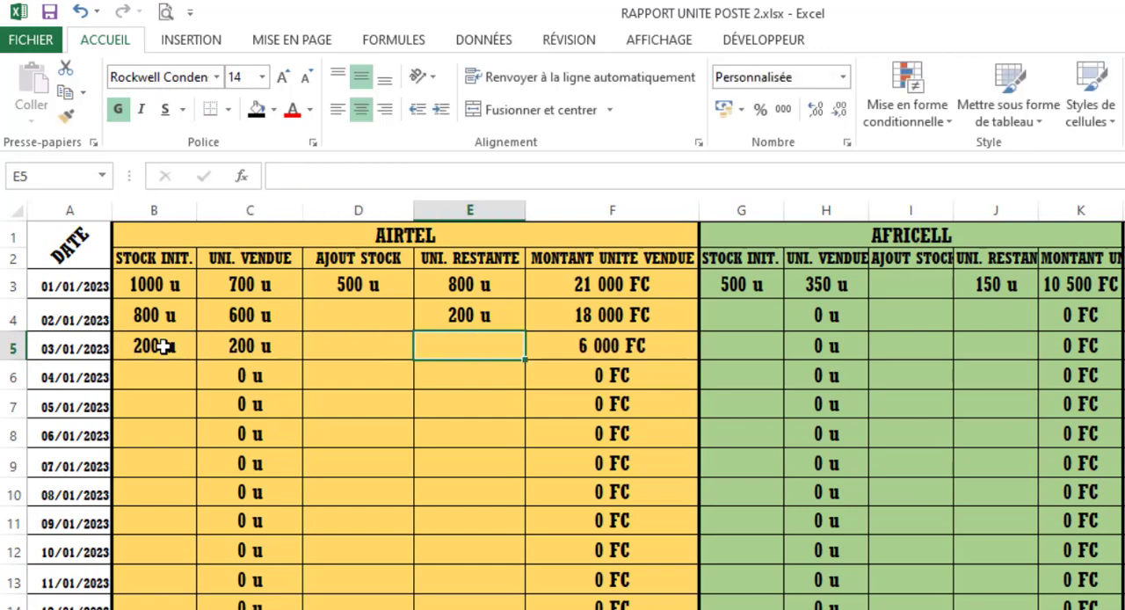
{"action": "type", "text": "50"}
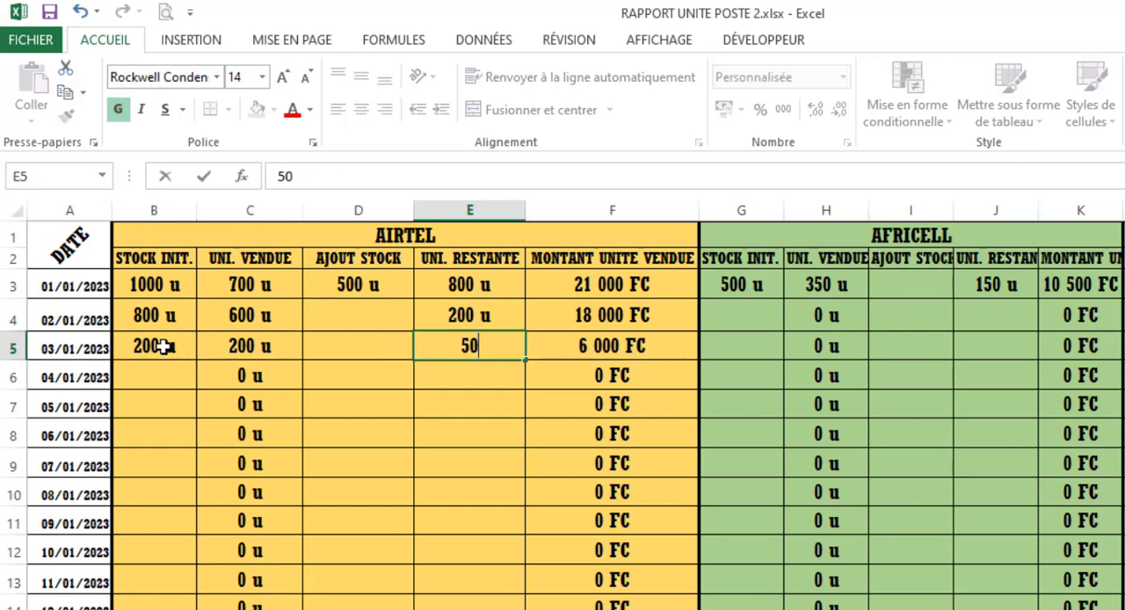
{"action": "key", "text": "Return"}
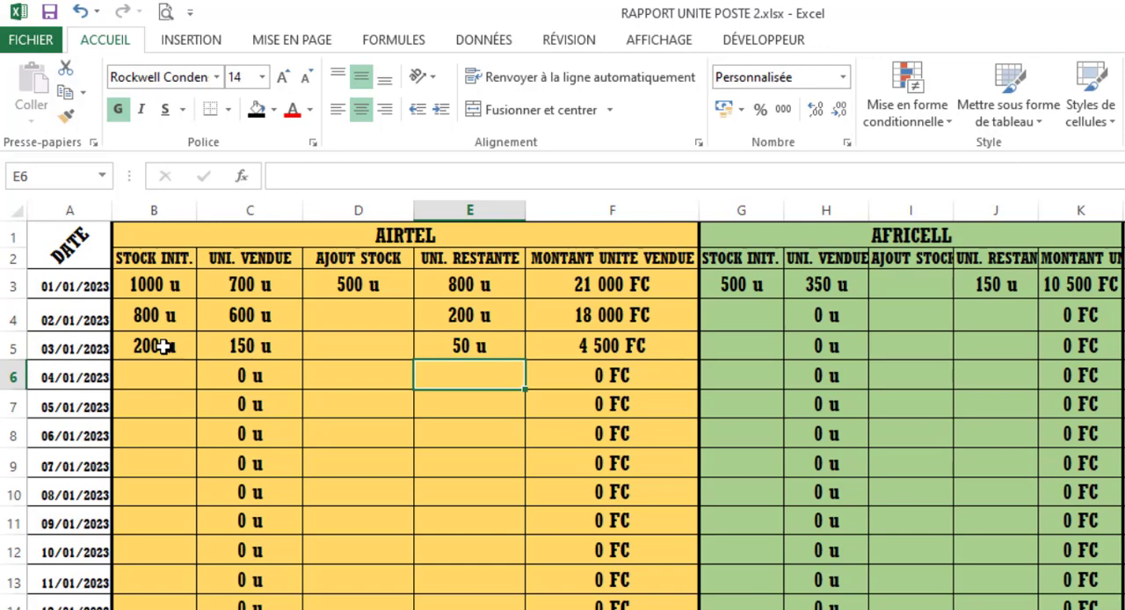
- Enter 500 as Airtel's added stock in D5 for 03/01/2023
{"action": "left_click", "coordinate": [387, 349]}
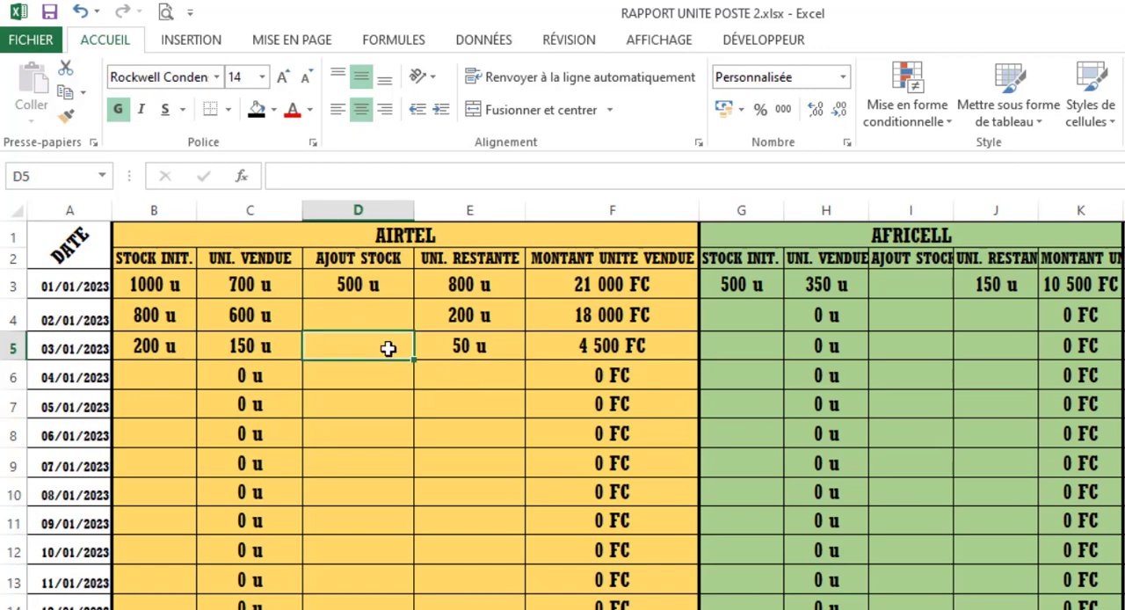
{"action": "type", "text": "500"}
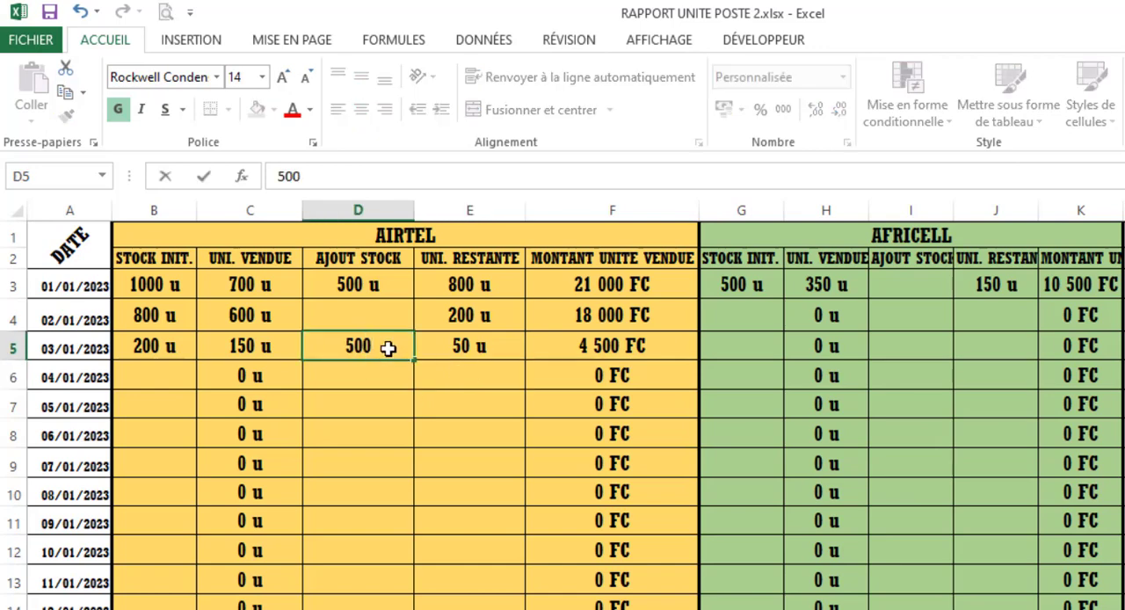
{"action": "key", "text": "Return"}
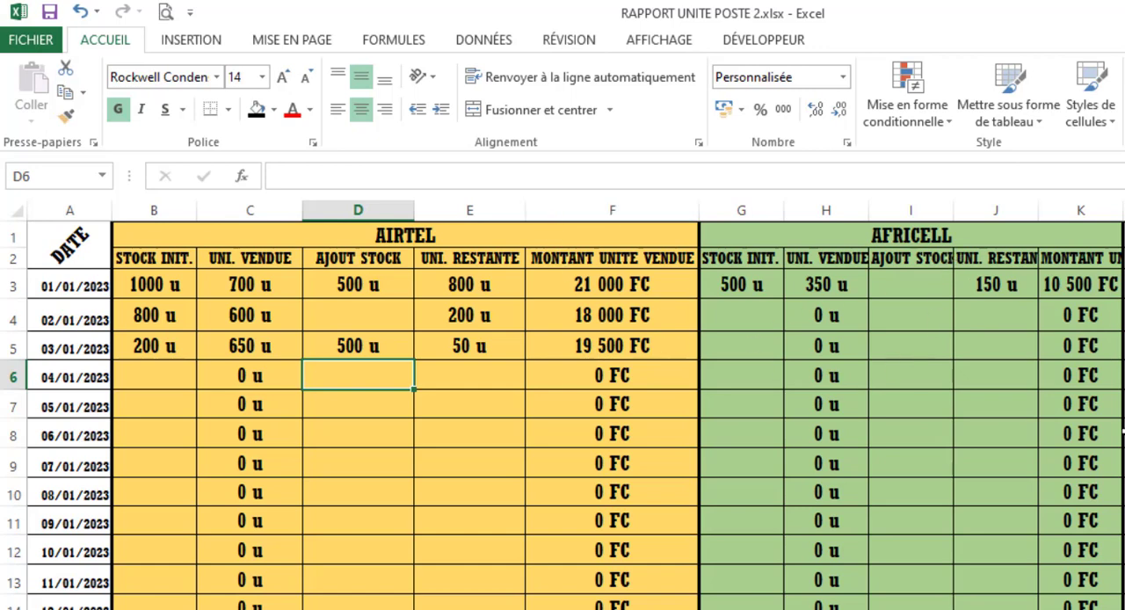
- Clear the existing formulas from the Bénefice result in AB5 and the MONTANT TOTAL RESTANT result in AB11
{"action": "key", "text": "Right"}
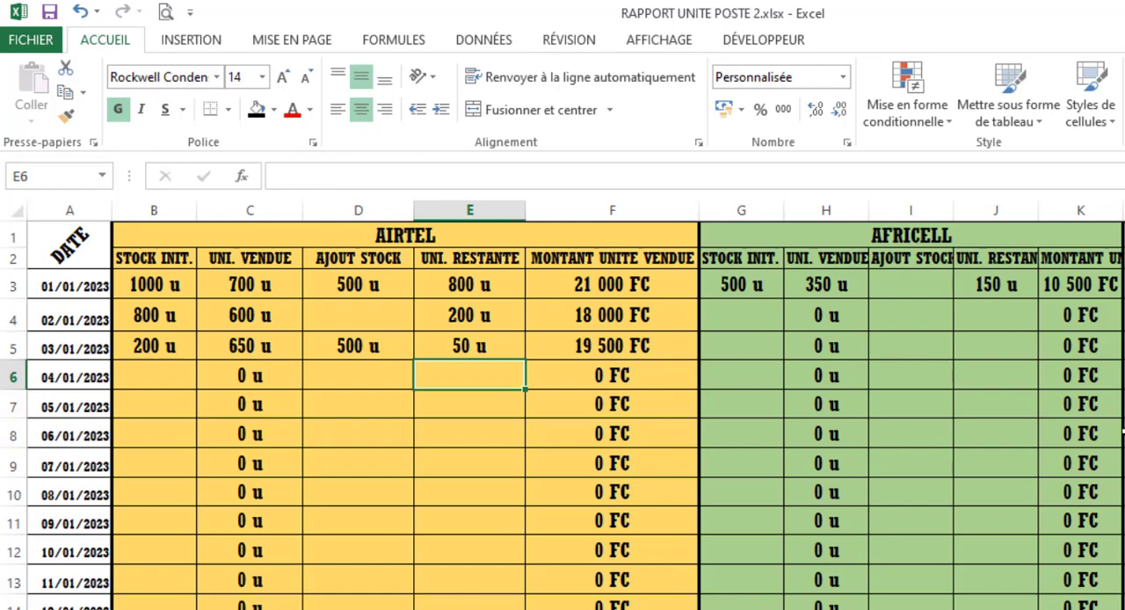
{"action": "key", "text": "Right"}
{"action": "key", "text": "Right"}
{"action": "key", "text": "Right"}
{"action": "key", "text": "Right"}
{"action": "key", "text": "Right"}
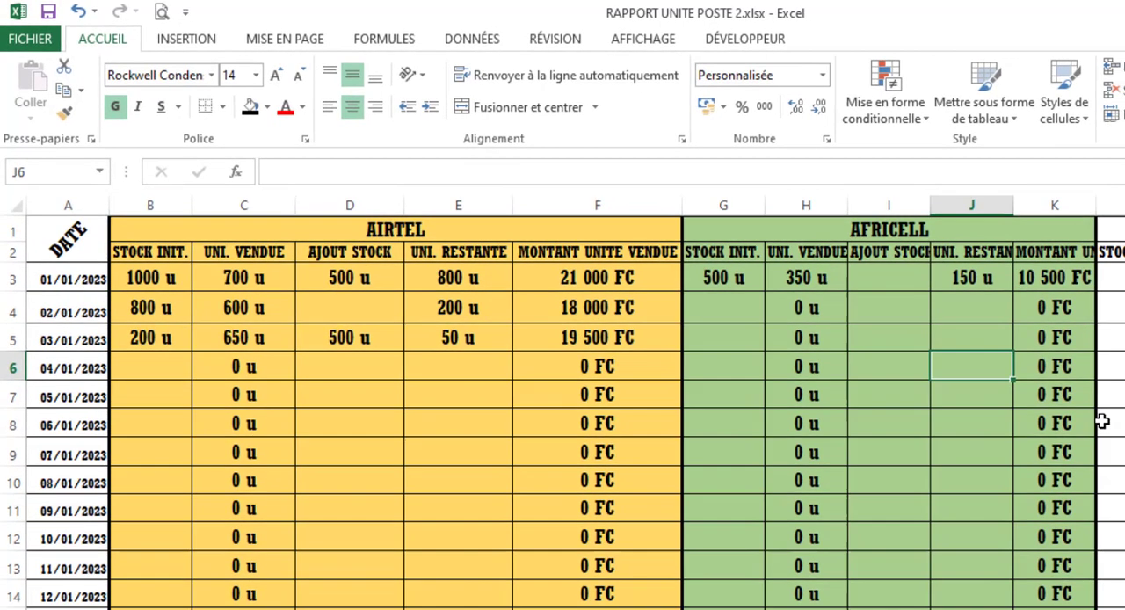
{"action": "key", "text": "Right"}
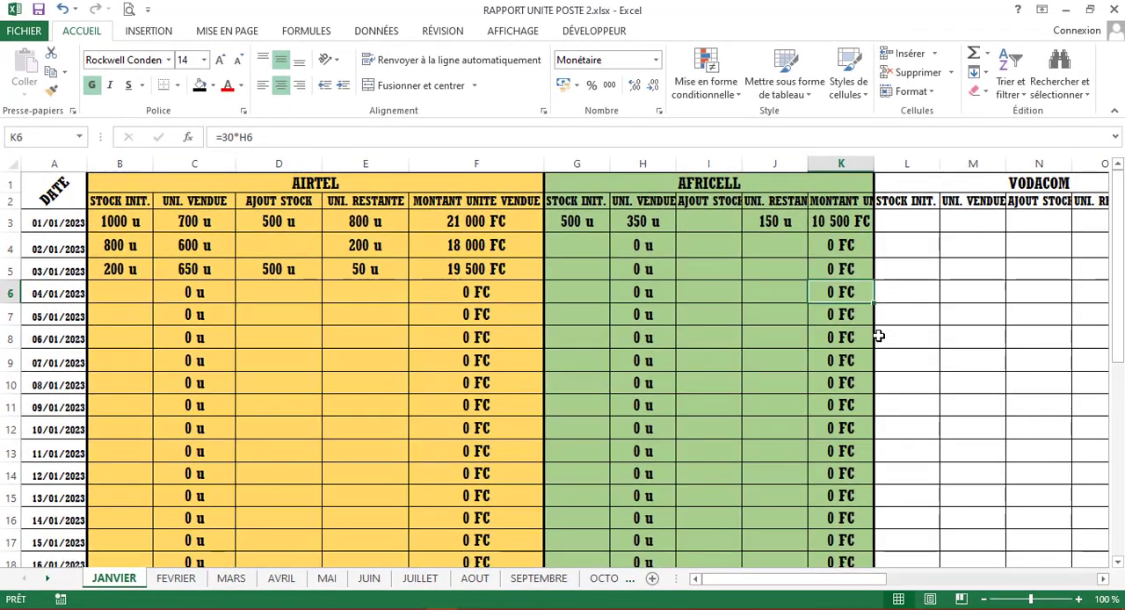
{"action": "key", "text": "Right"}
{"action": "key", "text": "Right"}
{"action": "key", "text": "Right"}
{"action": "key", "text": "Right"}
{"action": "key", "text": "Right"}
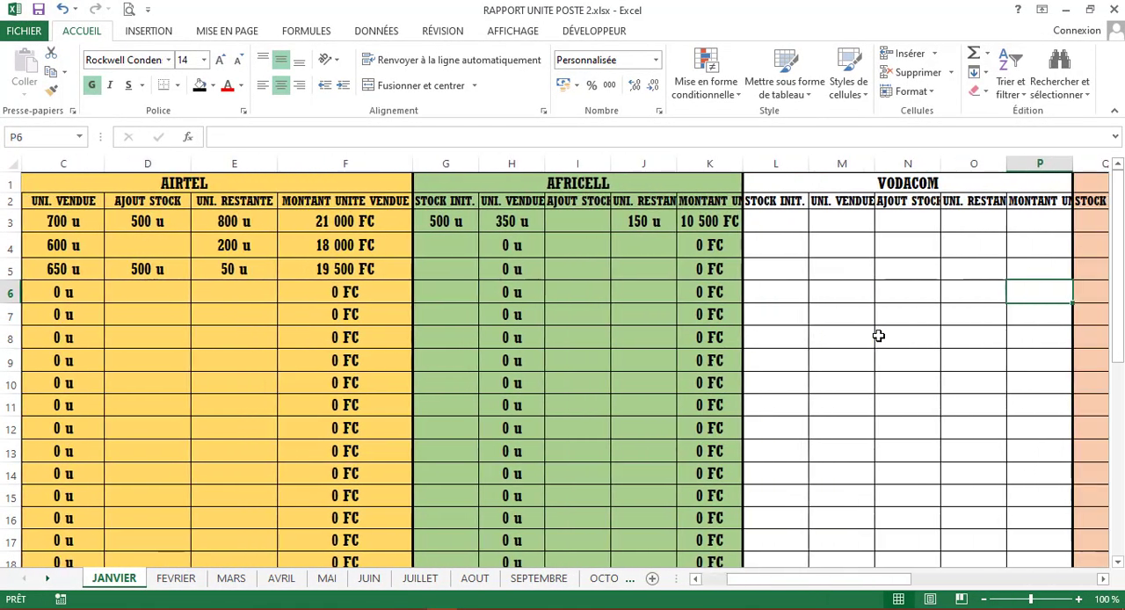
{"action": "key", "text": "Right"}
{"action": "key", "text": "Right"}
{"action": "key", "text": "Right"}
{"action": "key", "text": "Right"}
{"action": "key", "text": "Right"}
{"action": "key", "text": "Right"}
{"action": "key", "text": "Right"}
{"action": "key", "text": "Right"}
{"action": "key", "text": "Right"}
{"action": "key", "text": "Right"}
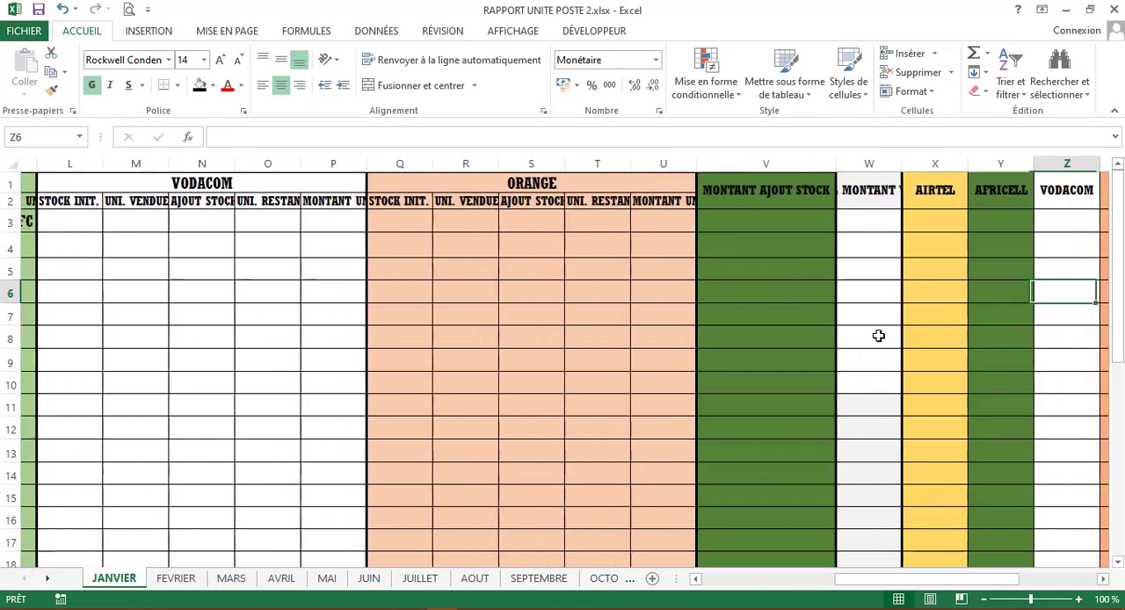
{"action": "key", "text": "Right"}
{"action": "key", "text": "Right"}
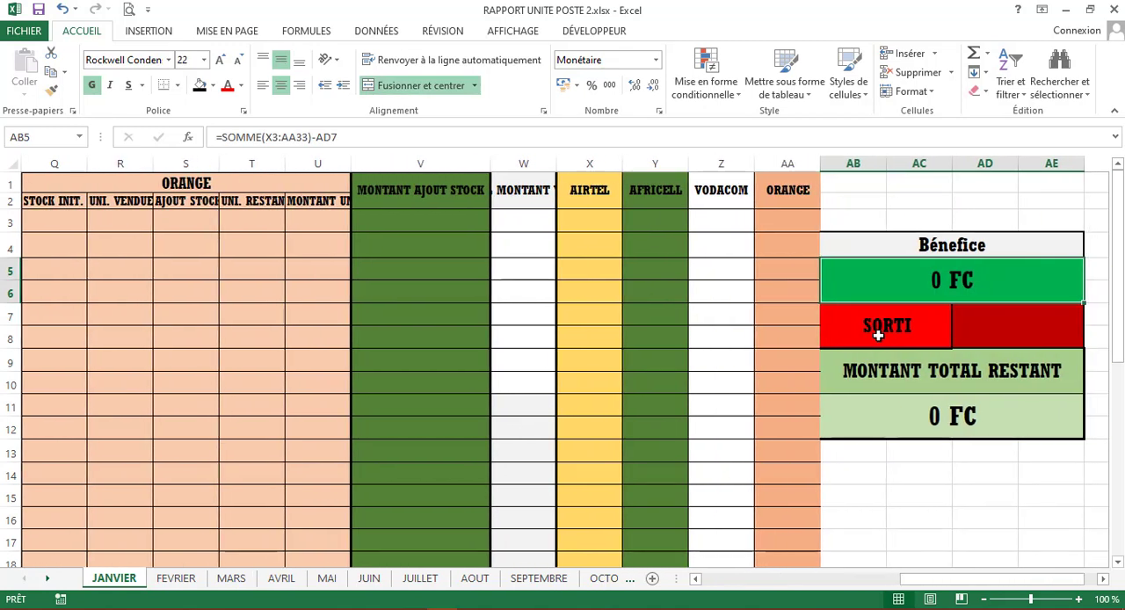
{"action": "key", "text": "Delete"}
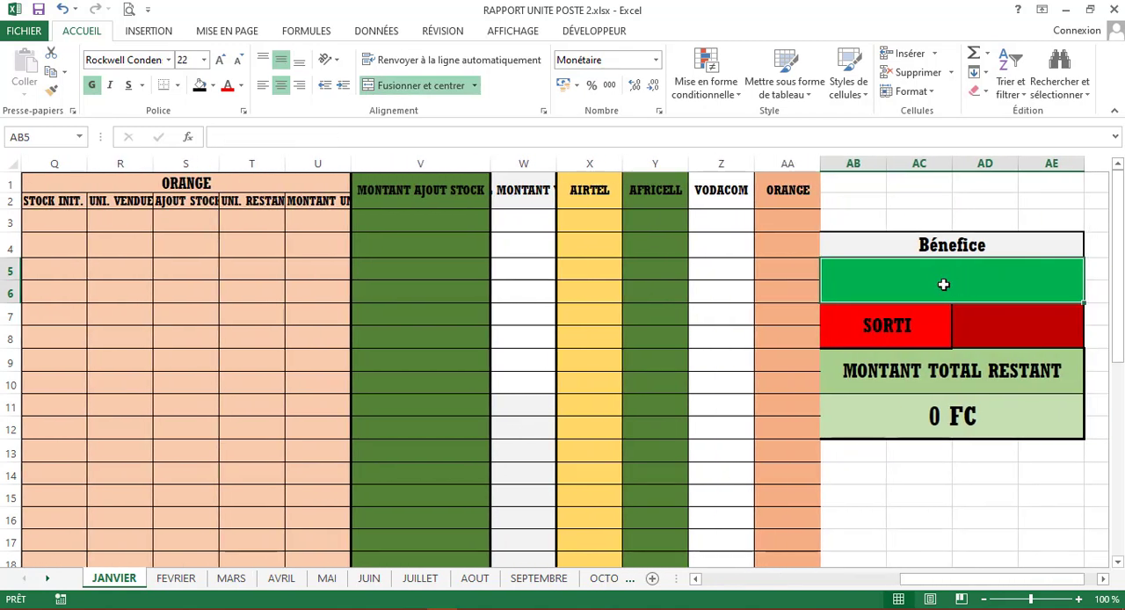
{"action": "left_click", "coordinate": [1067, 431]}
{"action": "key", "text": "Delete"}
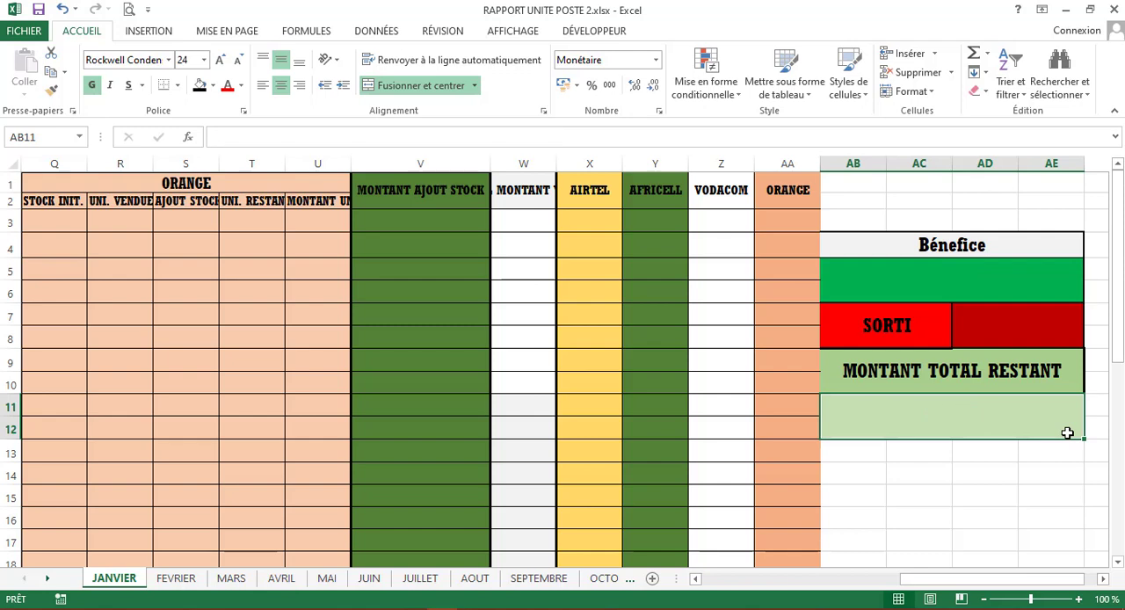
- Start a formula in V3, the MONTANT AJOUT STOCK cell for 01/01/2023, with =25* as its multiplier
{"action": "left_click", "coordinate": [404, 226]}
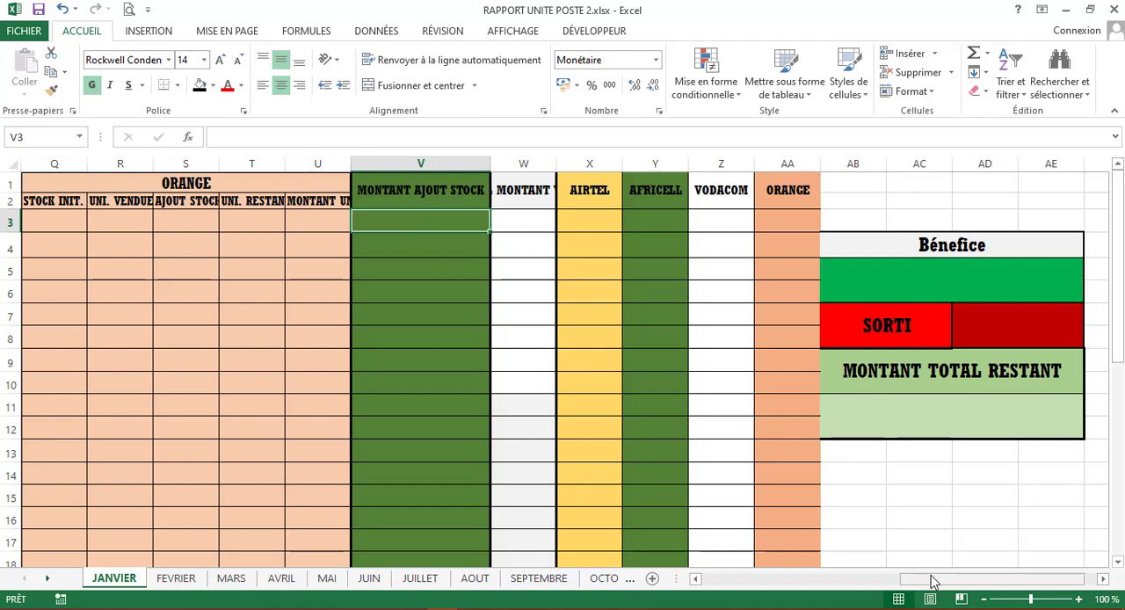
{"action": "left_click_drag", "start_coordinate": [929, 580], "coordinate": [726, 587]}
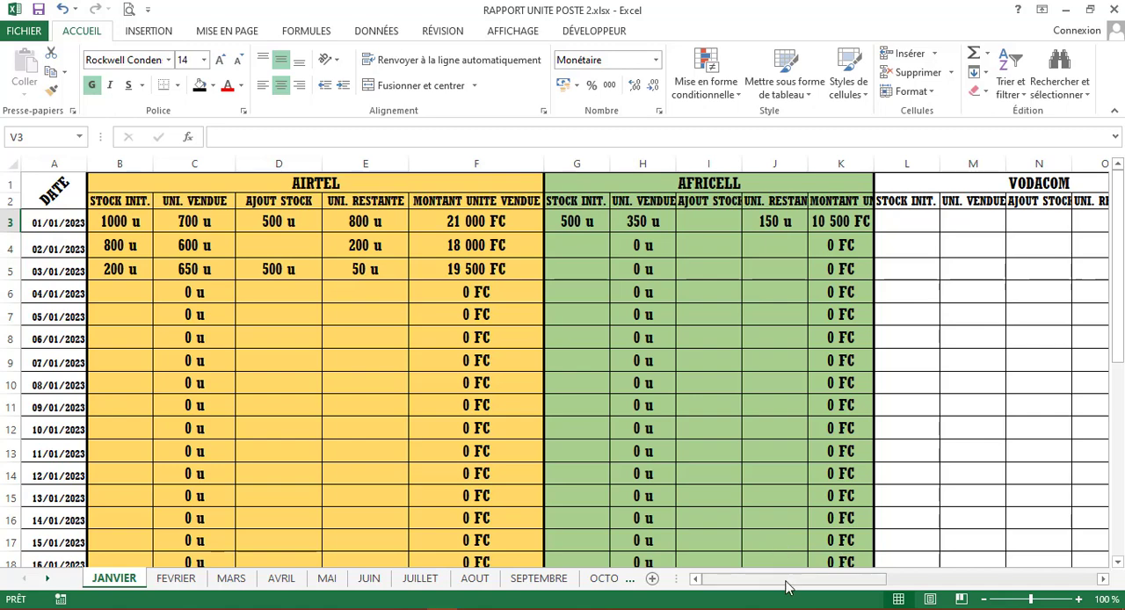
{"action": "left_click_drag", "start_coordinate": [786, 587], "coordinate": [928, 563]}
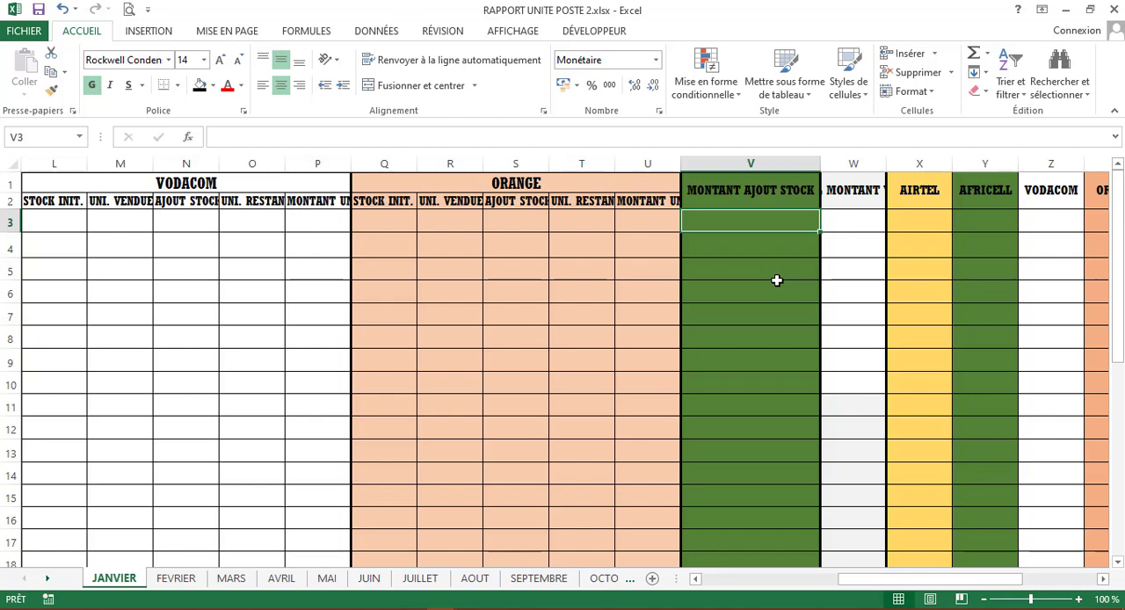
{"action": "type", "text": "25"}
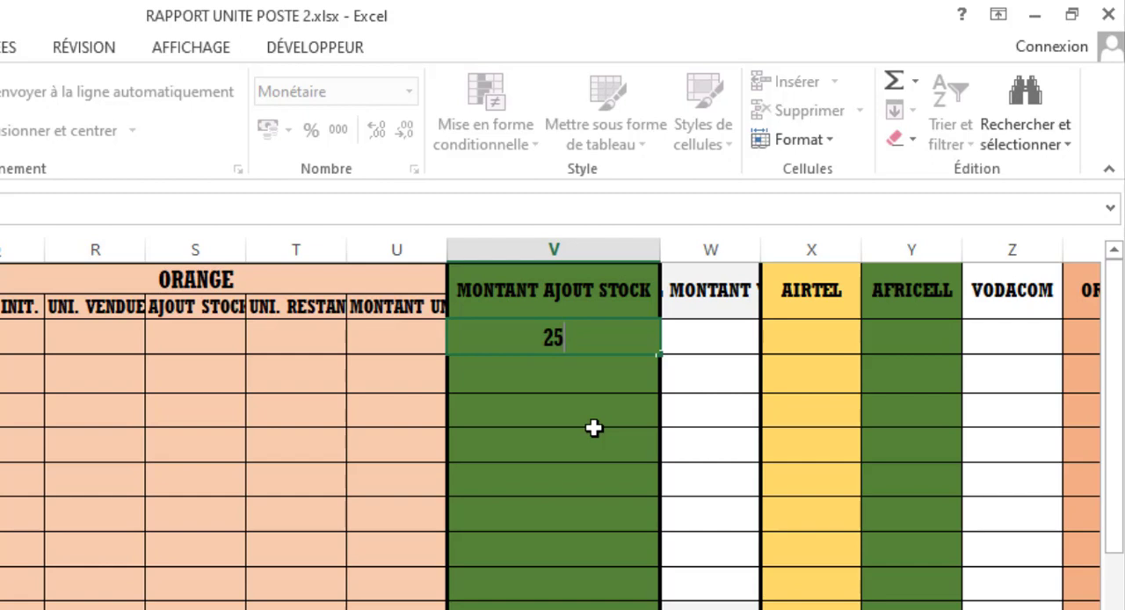
{"action": "key", "text": "BackSpace"}
{"action": "type", "text": "7"}
{"action": "key", "text": "BackSpace"}
{"action": "key", "text": "BackSpace"}
{"action": "type", "text": "="}
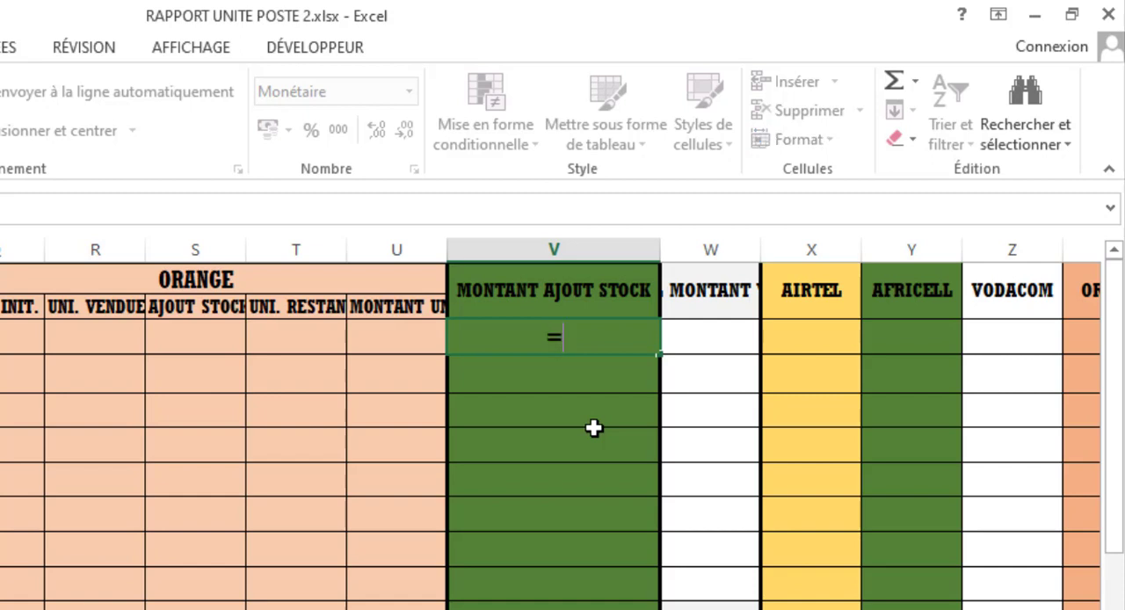
{"action": "type", "text": "25"}
{"action": "type", "text": "+"}
{"action": "key", "text": "BackSpace"}
{"action": "type", "text": "*"}
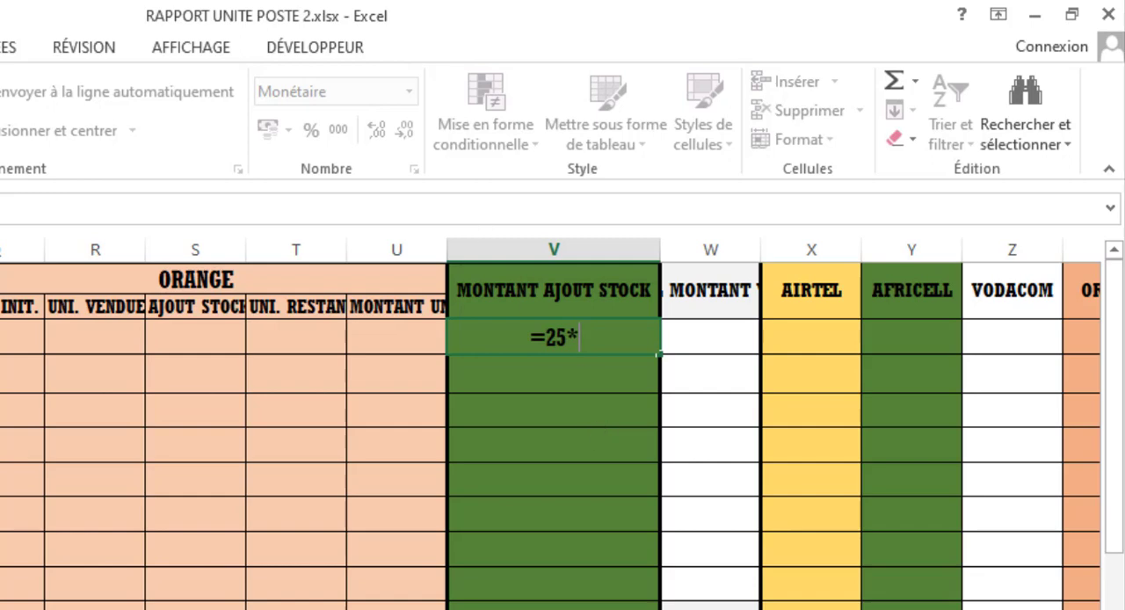
- Add the four networks' 01/01/2023 AJOUT STOCK cells D3, I3, N3 and S3 to the formula, separated by semicolons
{"action": "scroll", "coordinate": [553, 423], "scroll_direction": "left", "scroll_amount": 5}
{"action": "scroll", "coordinate": [563, 431], "scroll_direction": "left", "scroll_amount": 2}
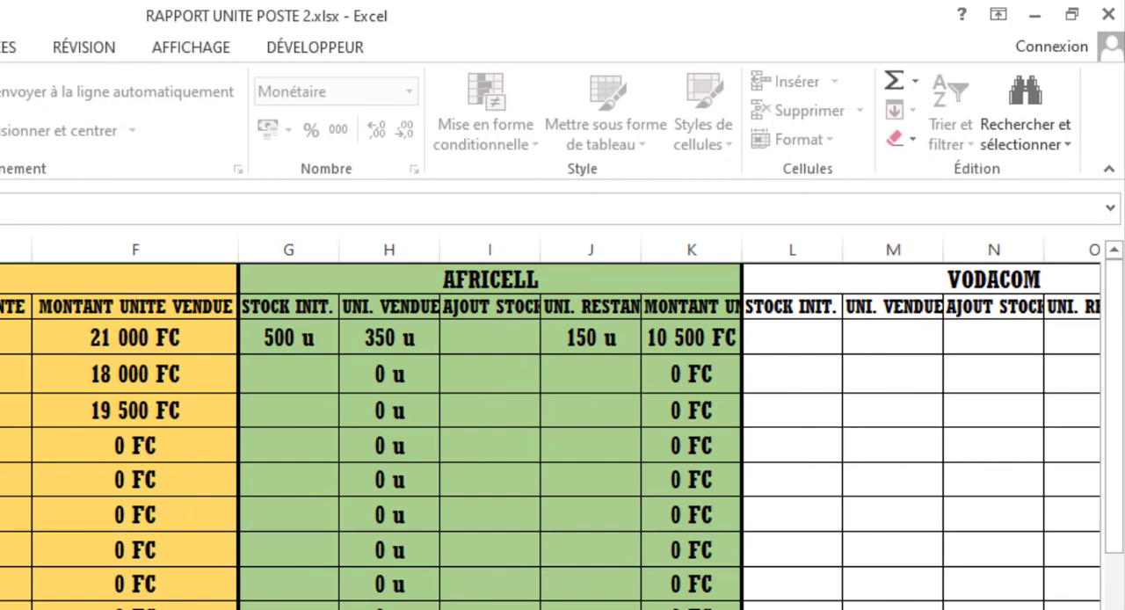
{"action": "scroll", "coordinate": [554, 423], "scroll_direction": "right", "scroll_amount": 7}
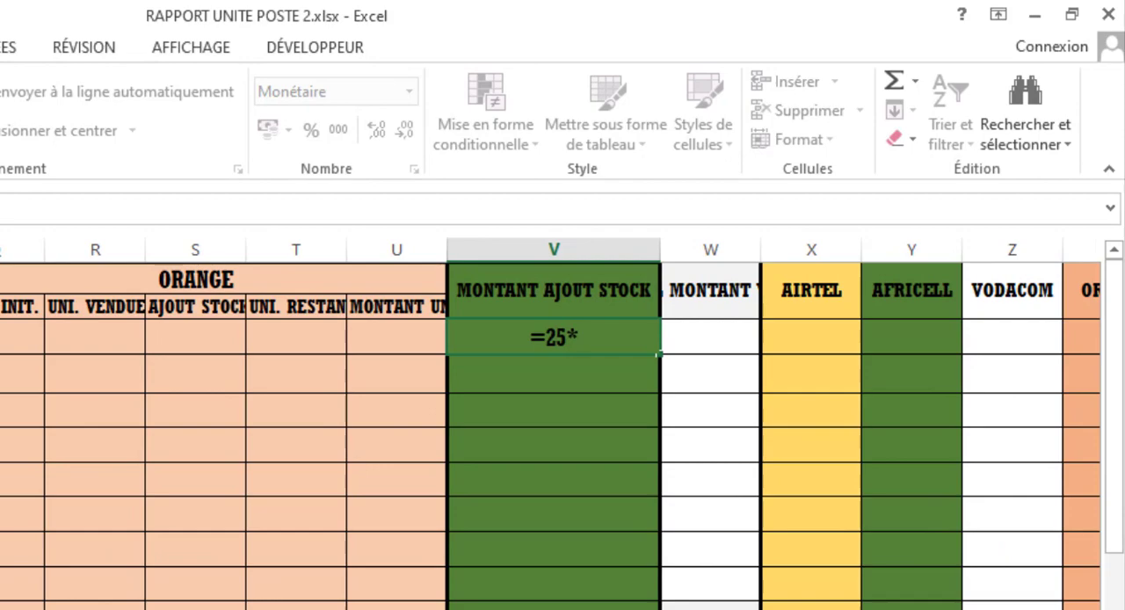
{"action": "key", "text": "Escape"}
{"action": "scroll", "coordinate": [553, 423], "scroll_direction": "left", "scroll_amount": 7}
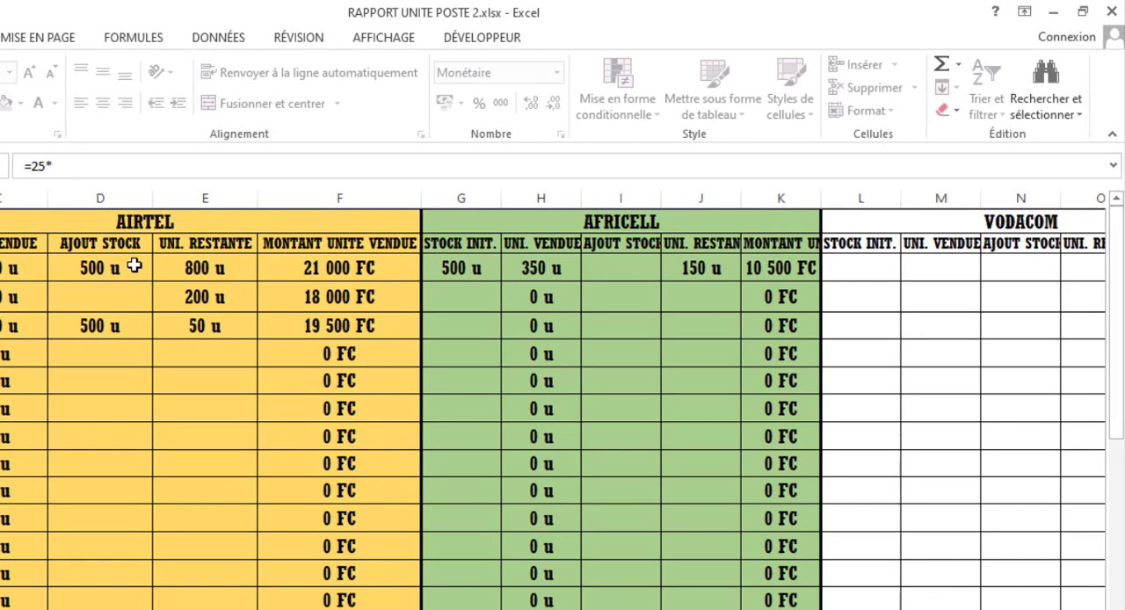
{"action": "left_click", "coordinate": [133, 265]}
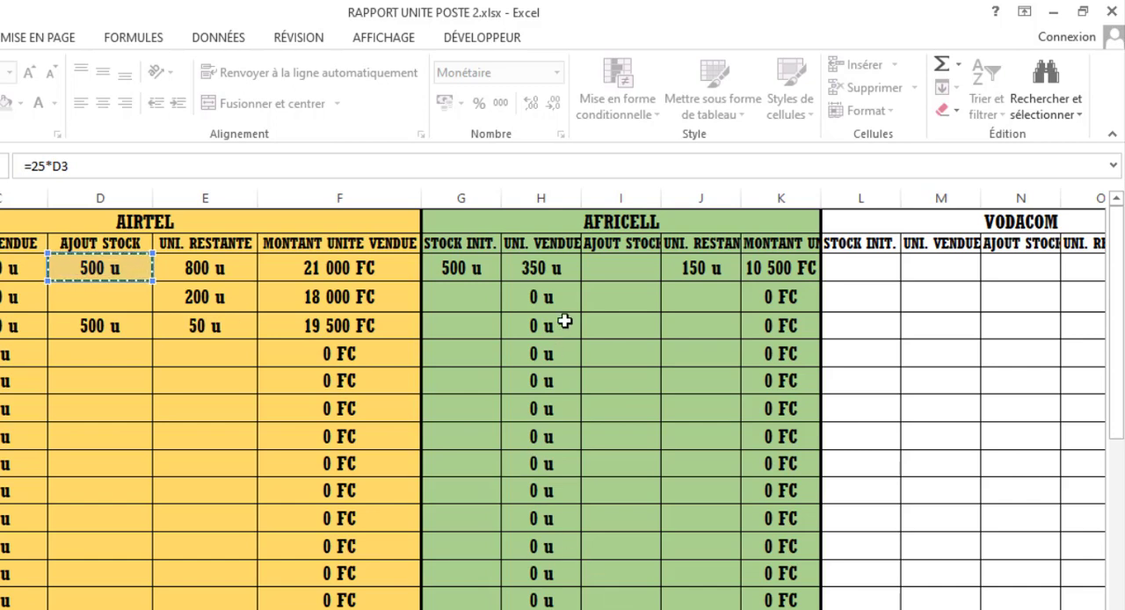
{"action": "type", "text": ";"}
{"action": "left_click", "coordinate": [625, 263]}
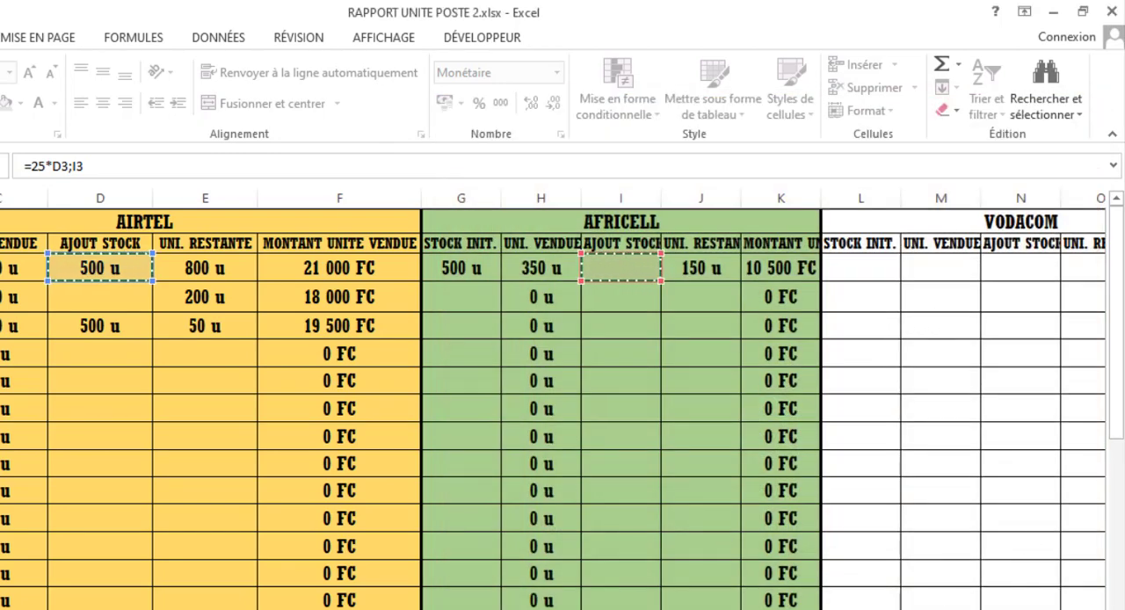
{"action": "scroll", "coordinate": [552, 399], "scroll_direction": "right", "scroll_amount": 6}
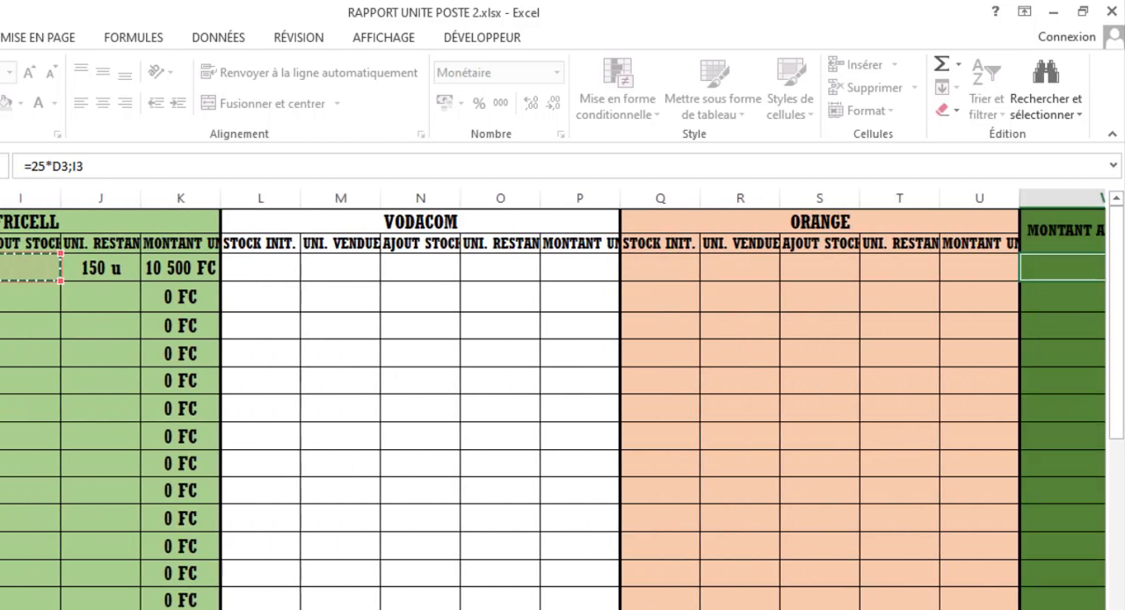
{"action": "scroll", "coordinate": [242, 297], "scroll_direction": "right", "scroll_amount": 3}
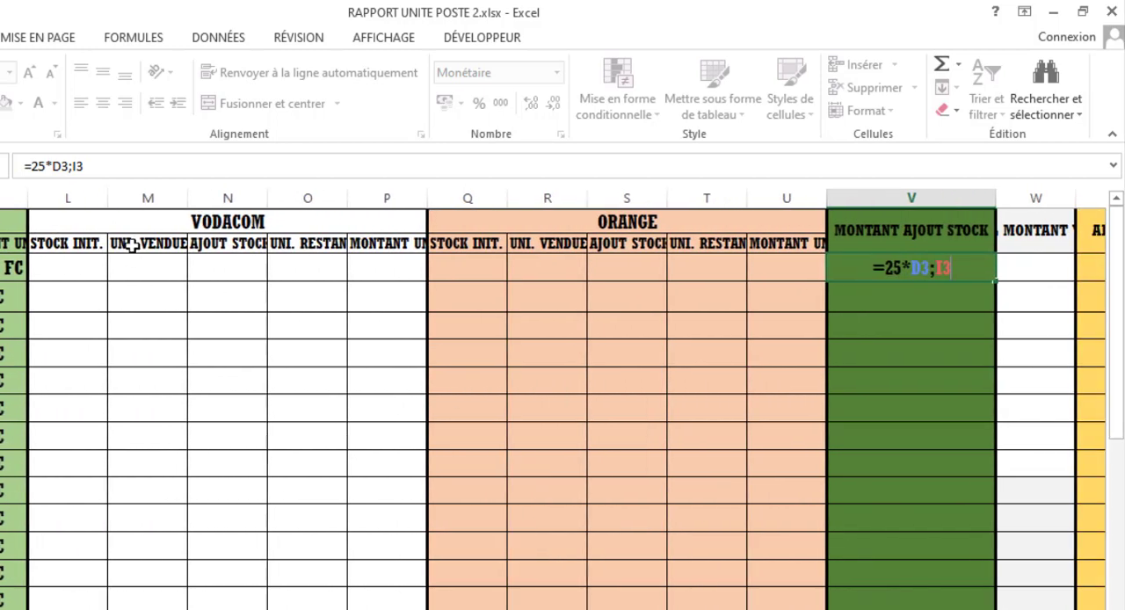
{"action": "type", "text": ";"}
{"action": "left_click", "coordinate": [229, 273]}
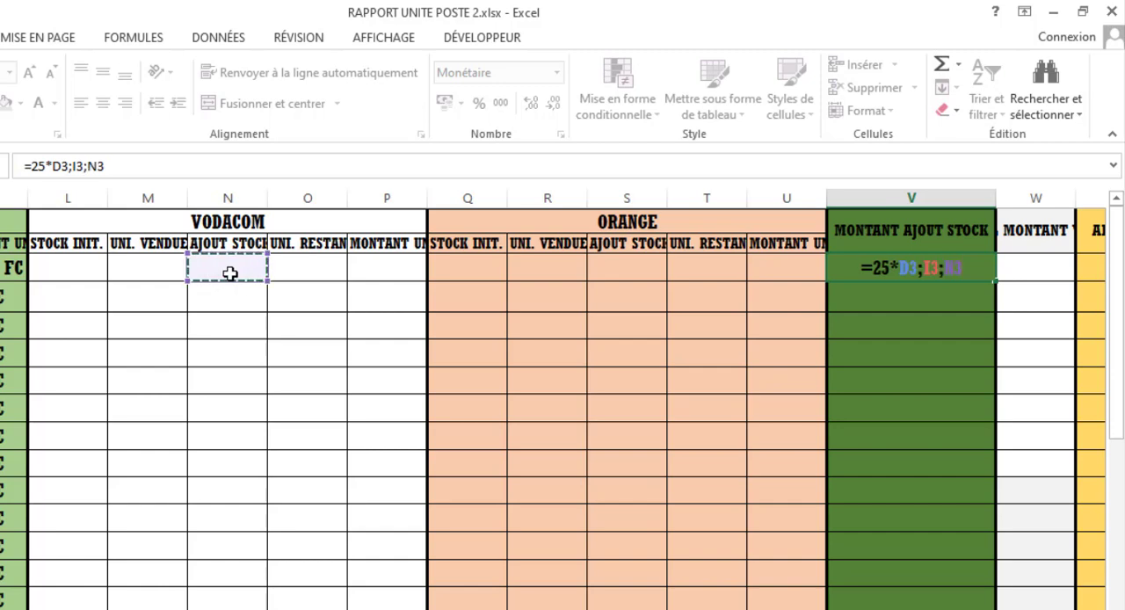
{"action": "type", "text": ";"}
{"action": "left_click", "coordinate": [626, 267]}
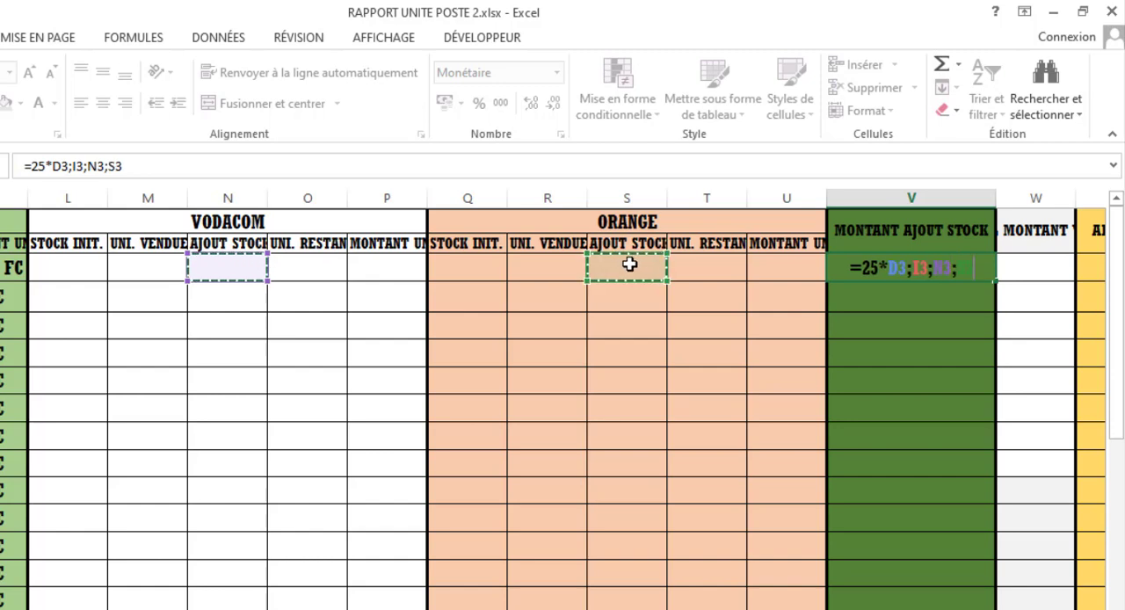
- Wrap the cell references in the SOMME function to complete V3 as =25*SOMME(D3;I3;N3;S3)
{"action": "left_click", "coordinate": [893, 270]}
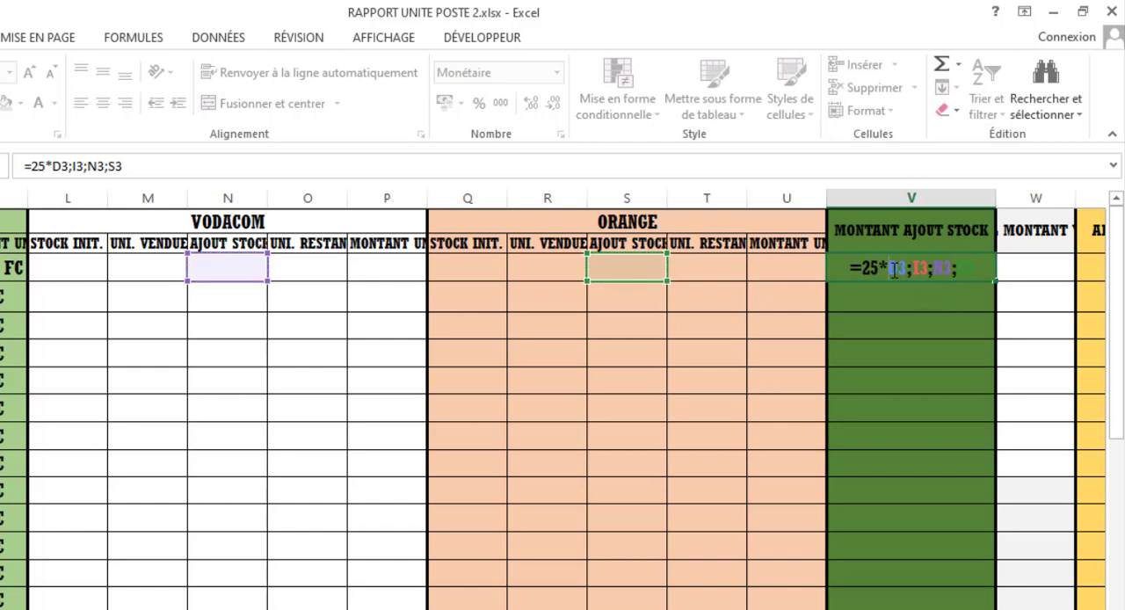
{"action": "type", "text": "so"}
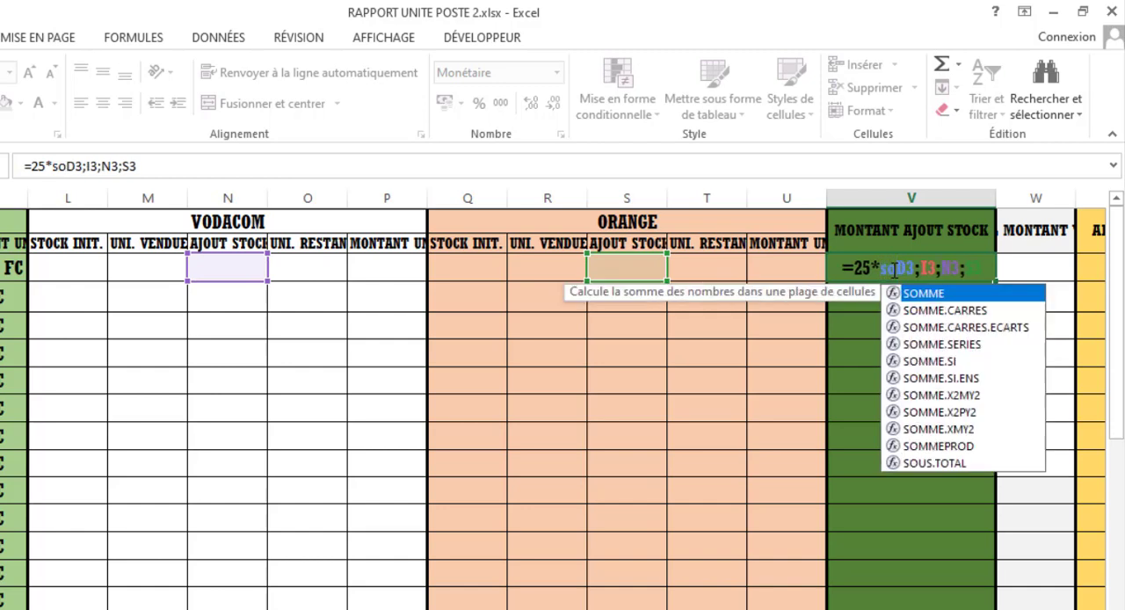
{"action": "key", "text": "Tab"}
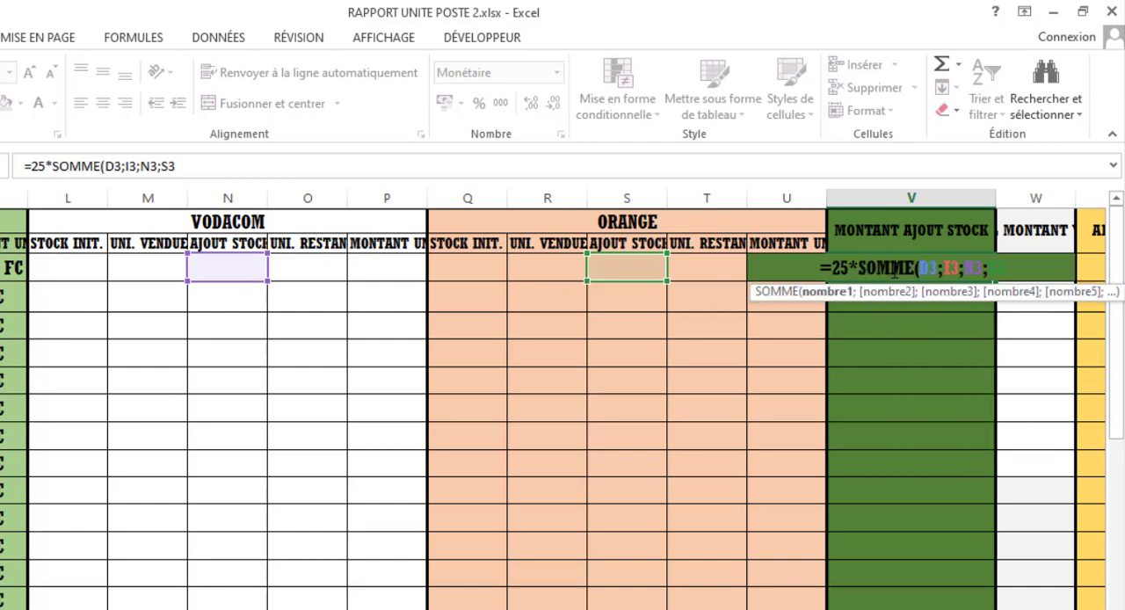
{"action": "left_click", "coordinate": [1042, 261]}
{"action": "type", "text": ")"}
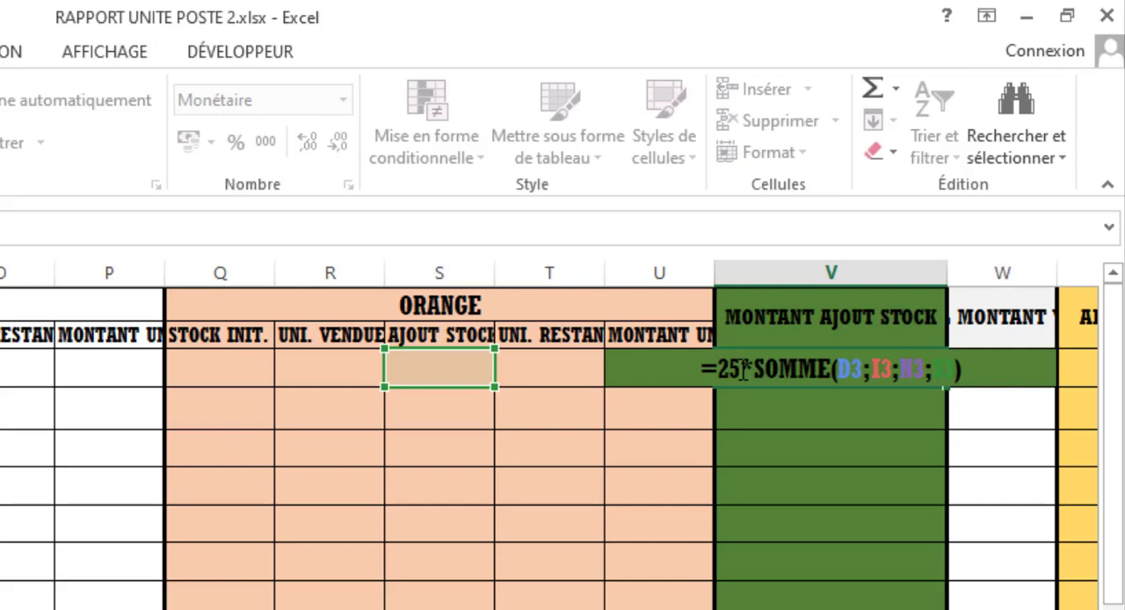
{"action": "key", "text": "Return"}
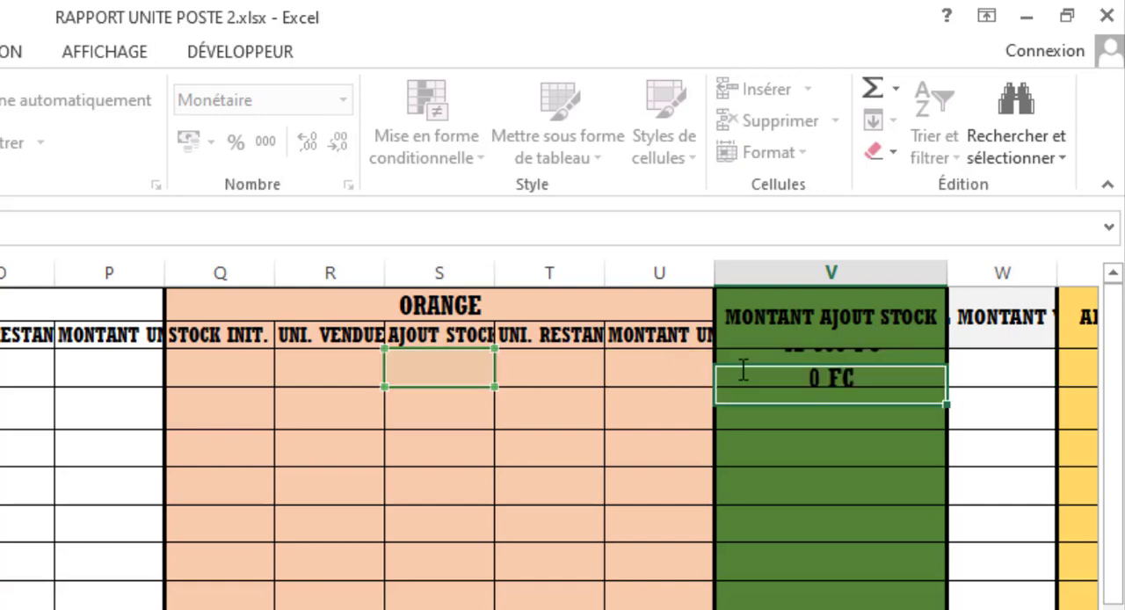
- Enter 500 as Africell's added stock in I3 for 01/01/2023
{"action": "left_click", "coordinate": [794, 354]}
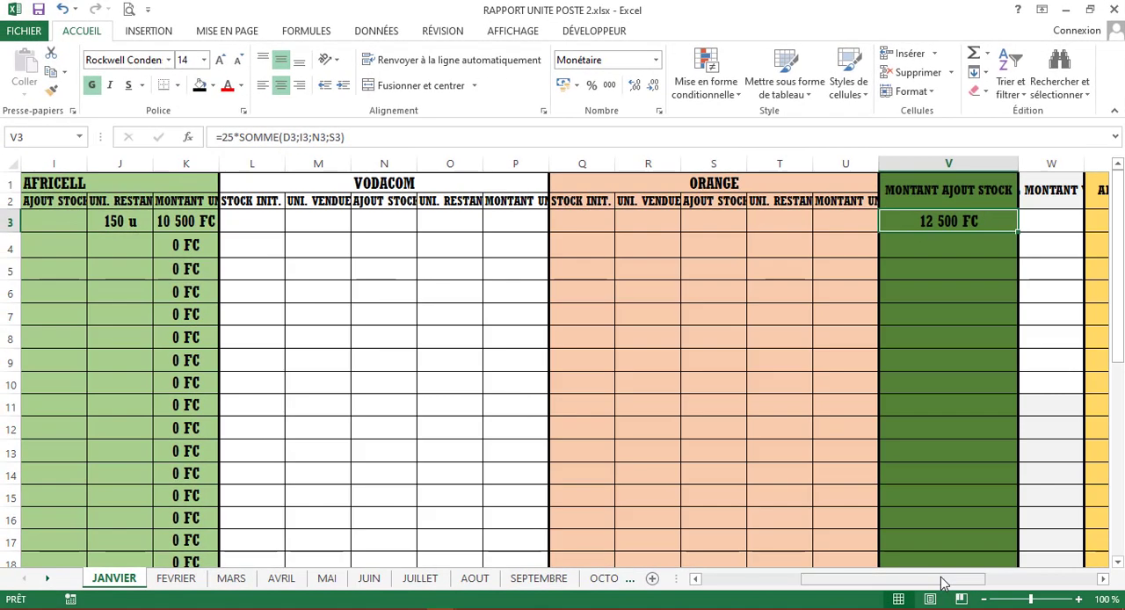
{"action": "left_click_drag", "start_coordinate": [943, 582], "coordinate": [775, 584]}
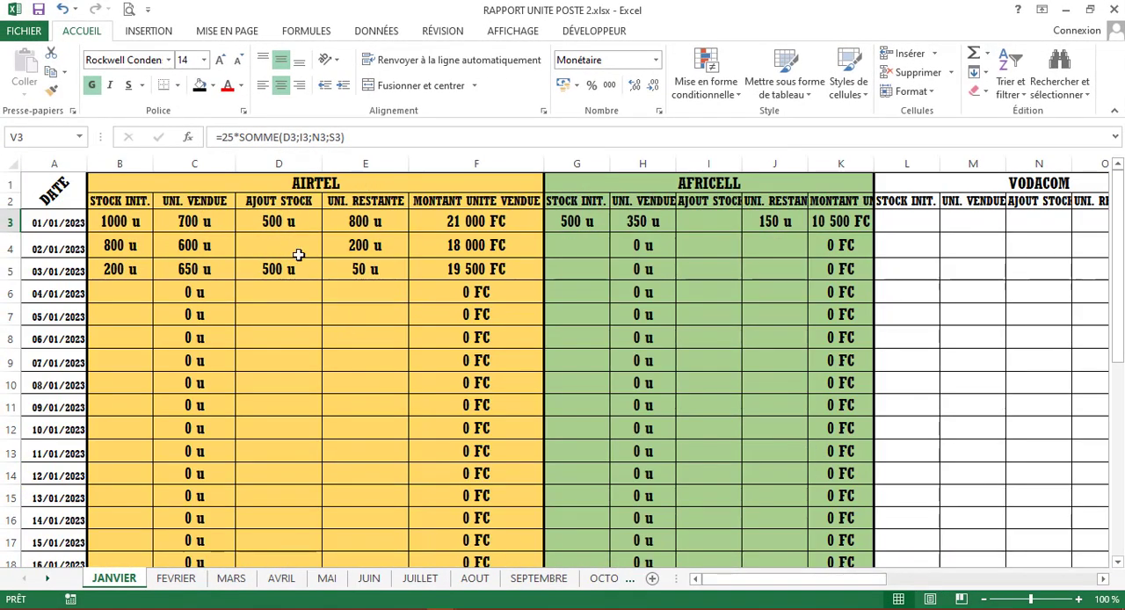
{"action": "left_click", "coordinate": [291, 218]}
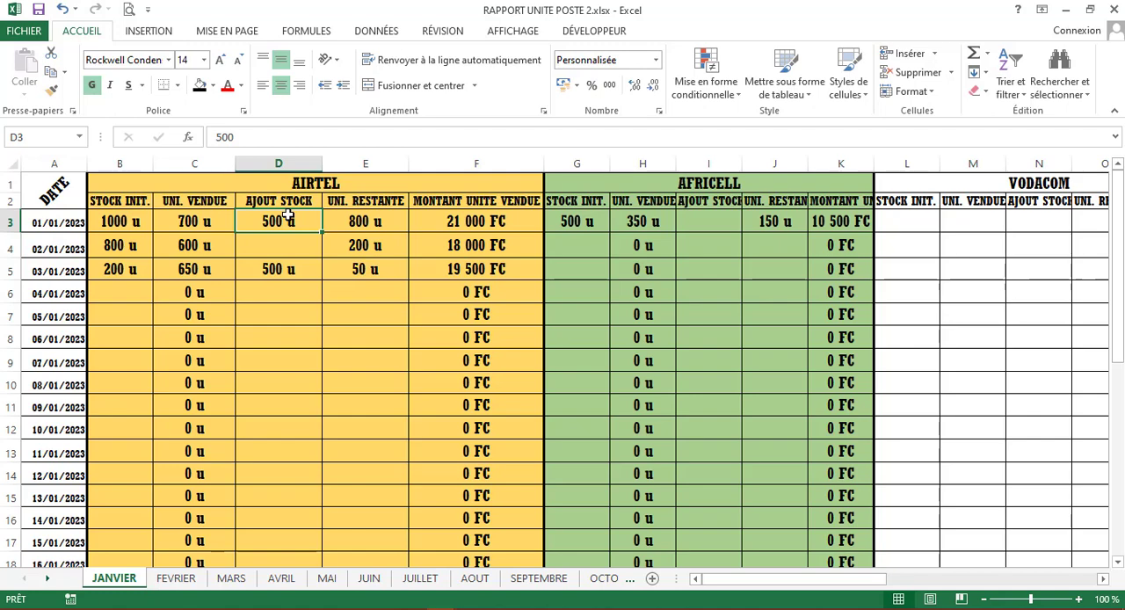
{"action": "left_click_drag", "start_coordinate": [795, 586], "coordinate": [887, 586]}
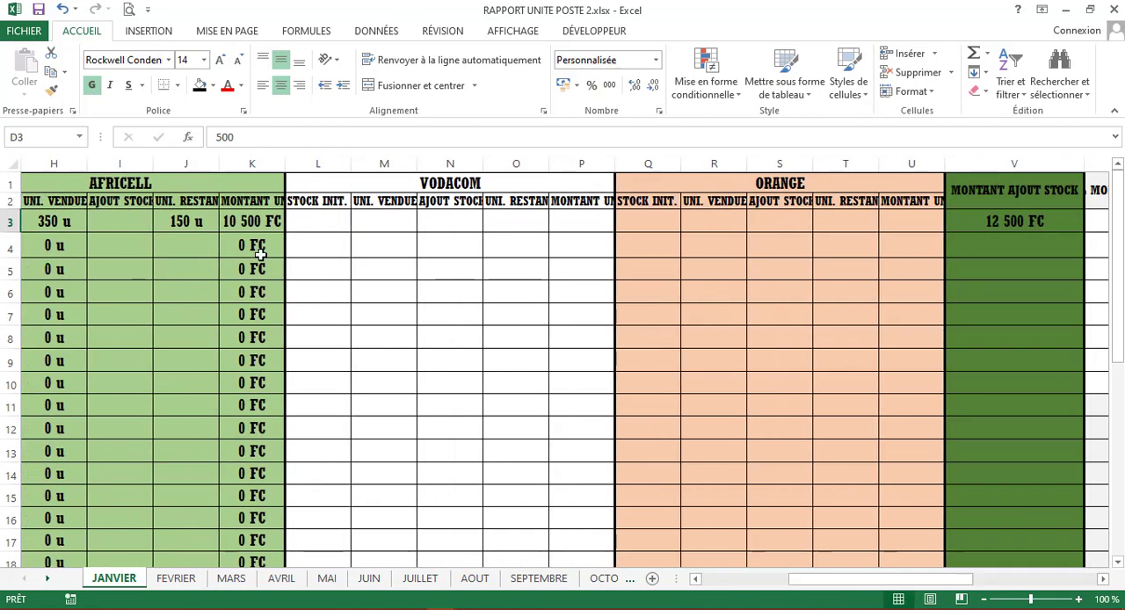
{"action": "left_click", "coordinate": [139, 213]}
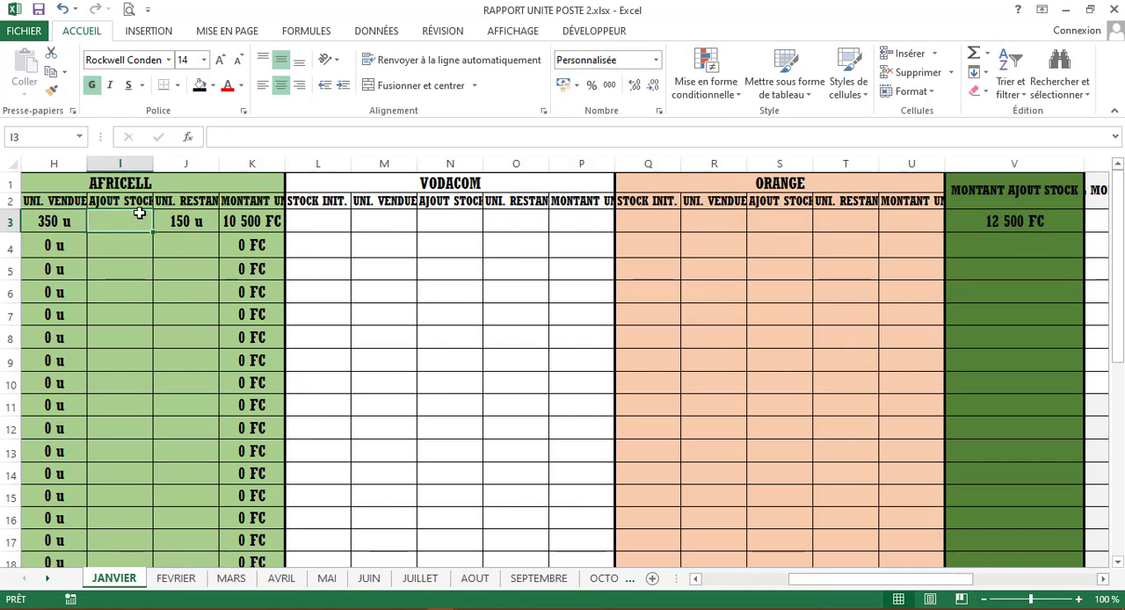
{"action": "type", "text": "500"}
{"action": "key", "text": "Return"}
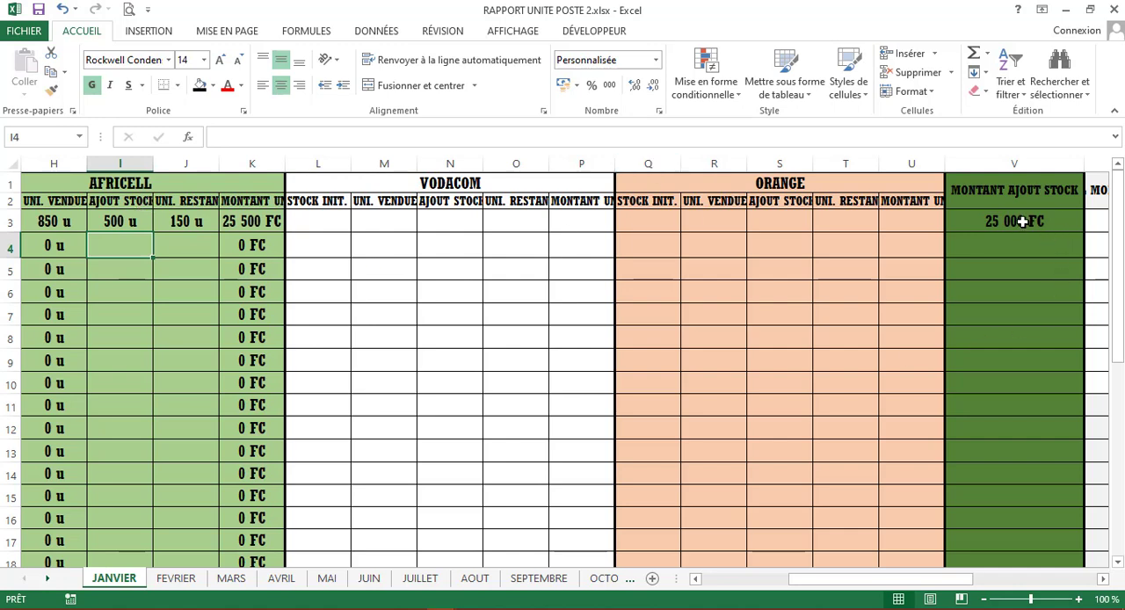
- Copy the V3 added-stock amount formula down the MONTANT AJOUT STOCK column to V33 and check the 03/01/2023 row
{"action": "left_click_drag", "start_coordinate": [877, 582], "coordinate": [931, 552]}
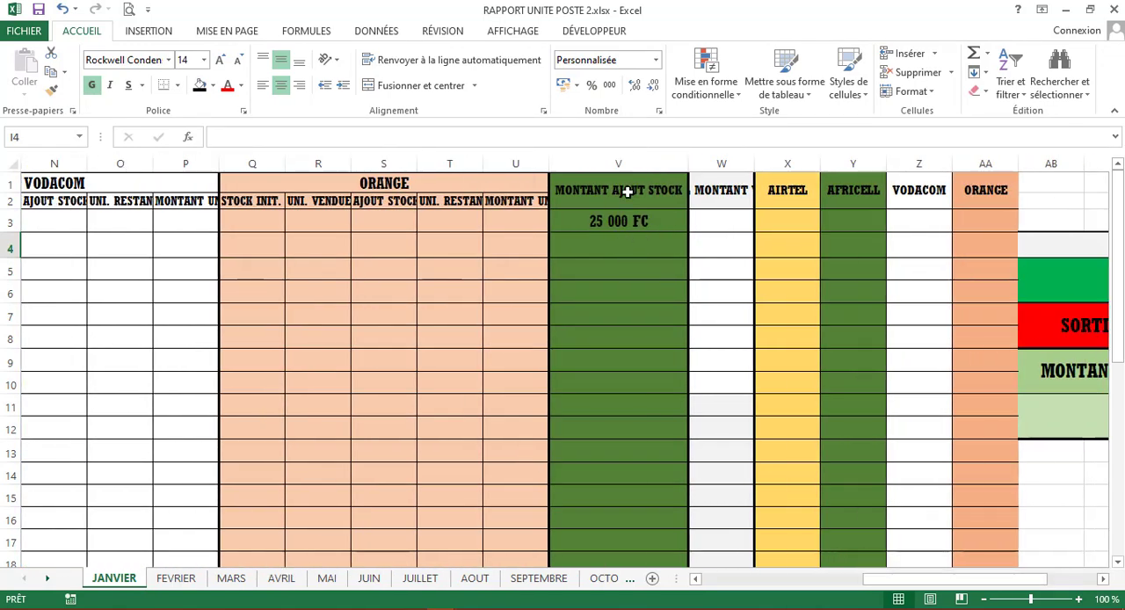
{"action": "left_click", "coordinate": [661, 222]}
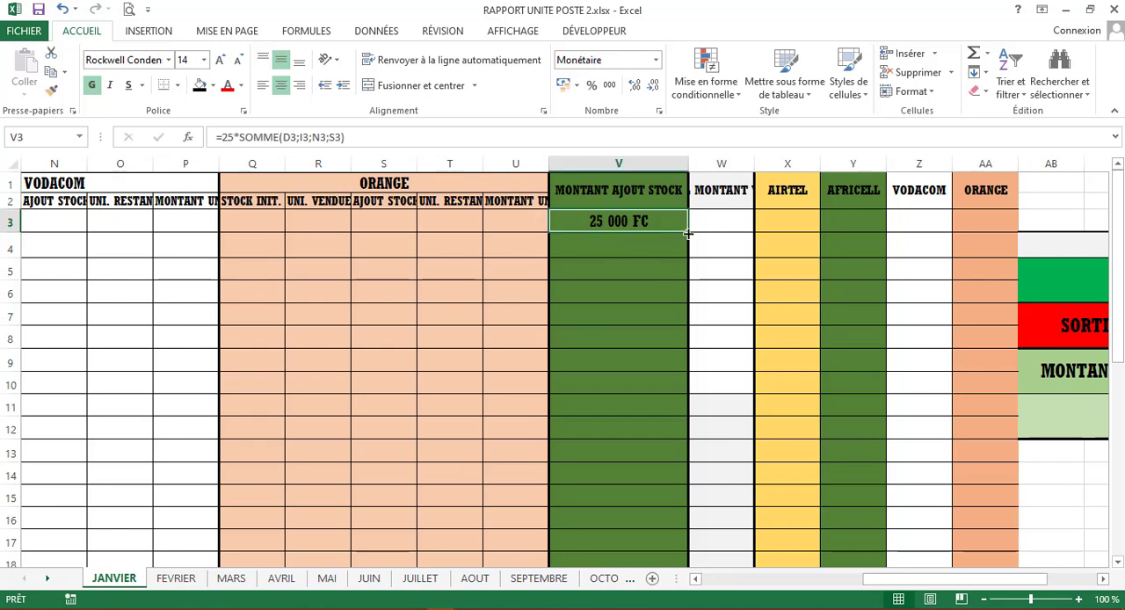
{"action": "left_click_drag", "start_coordinate": [688, 233], "coordinate": [638, 525]}
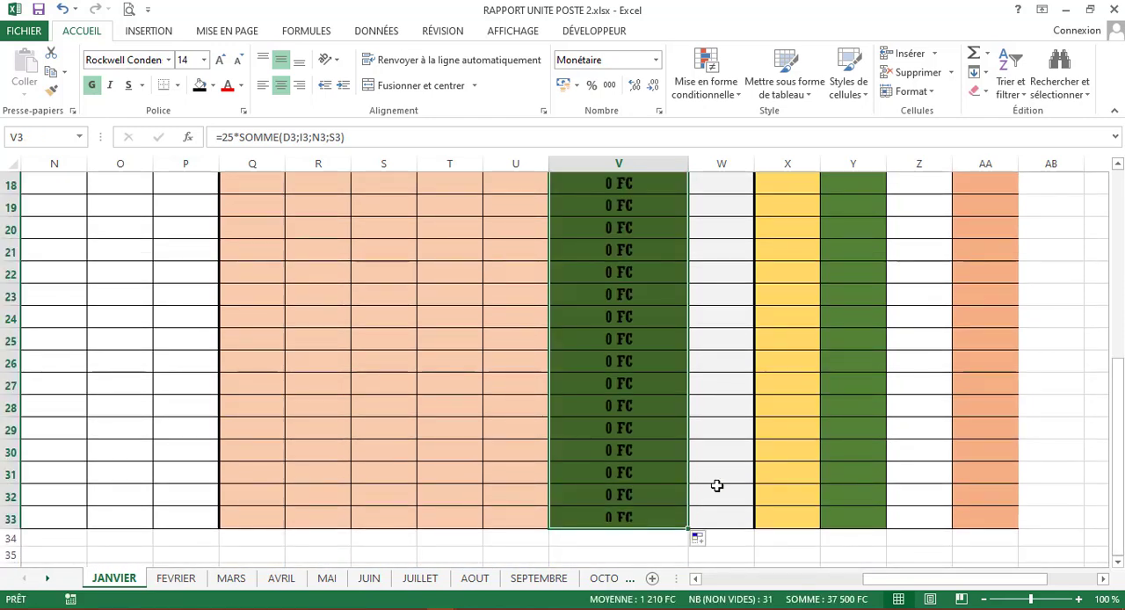
{"action": "scroll", "coordinate": [686, 417], "scroll_direction": "up", "scroll_amount": 6}
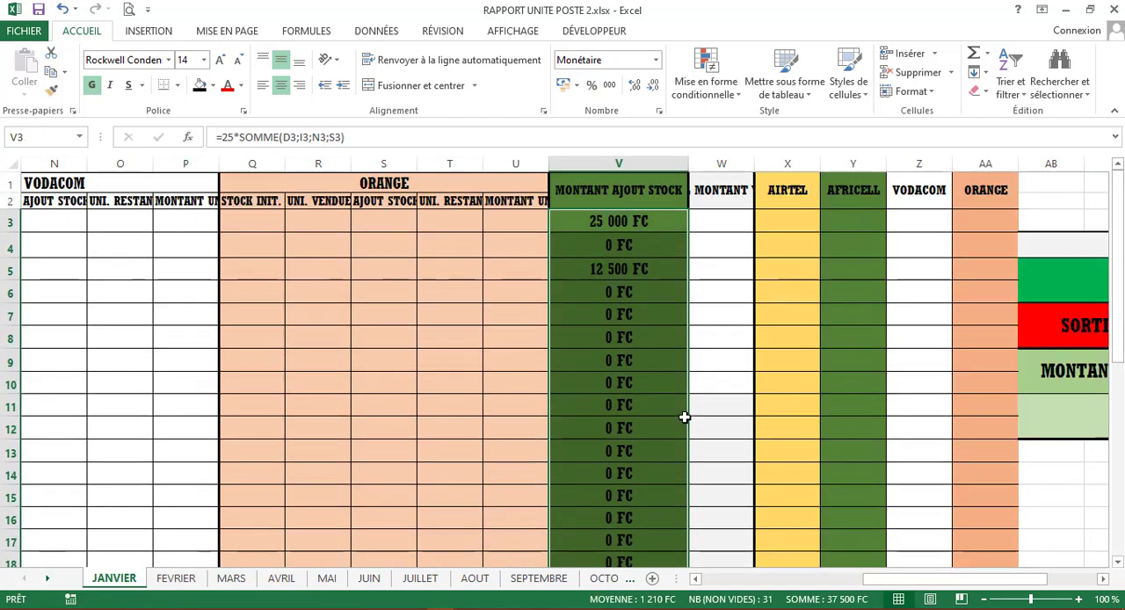
{"action": "left_click", "coordinate": [622, 269]}
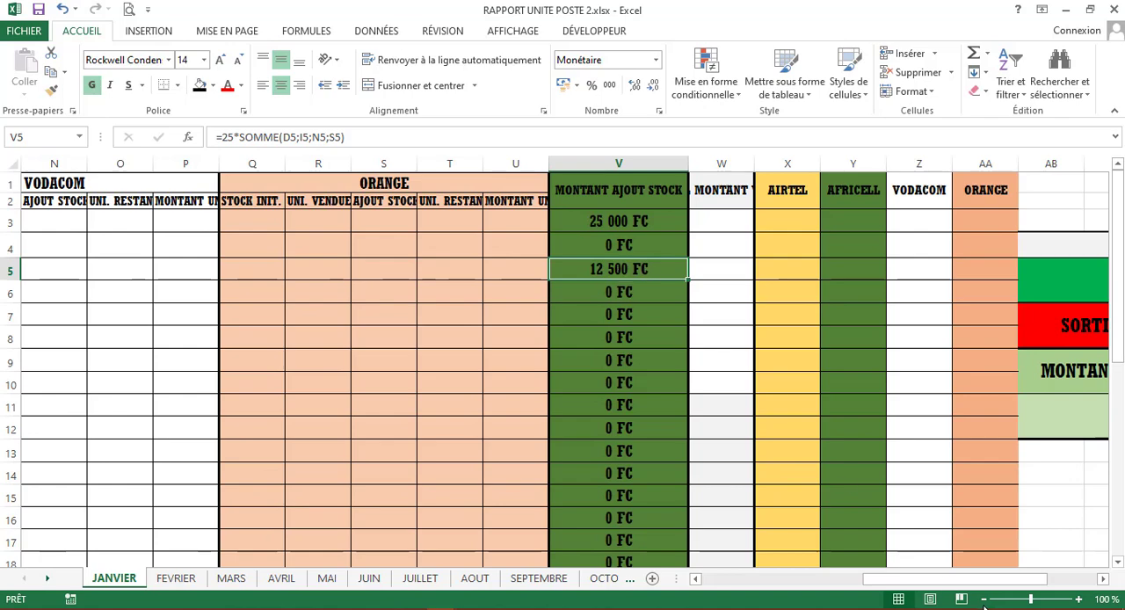
{"action": "left_click_drag", "start_coordinate": [976, 582], "coordinate": [813, 606]}
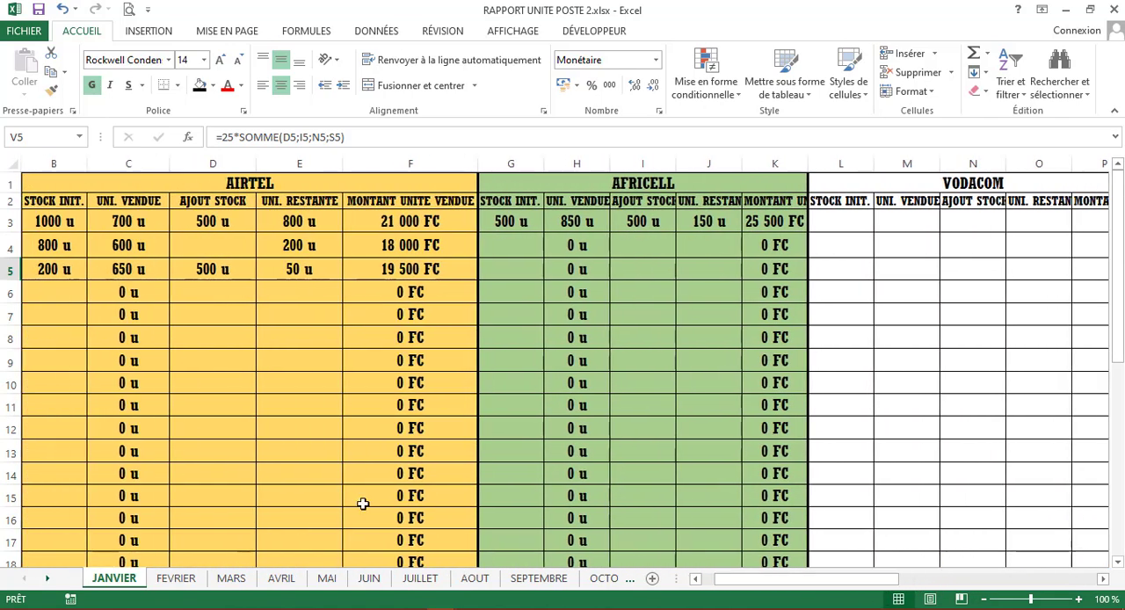
- Widen column W until its TOTAL MONTANT VENDU heading fits in full, and select W3
{"action": "left_click_drag", "start_coordinate": [891, 582], "coordinate": [1096, 595]}
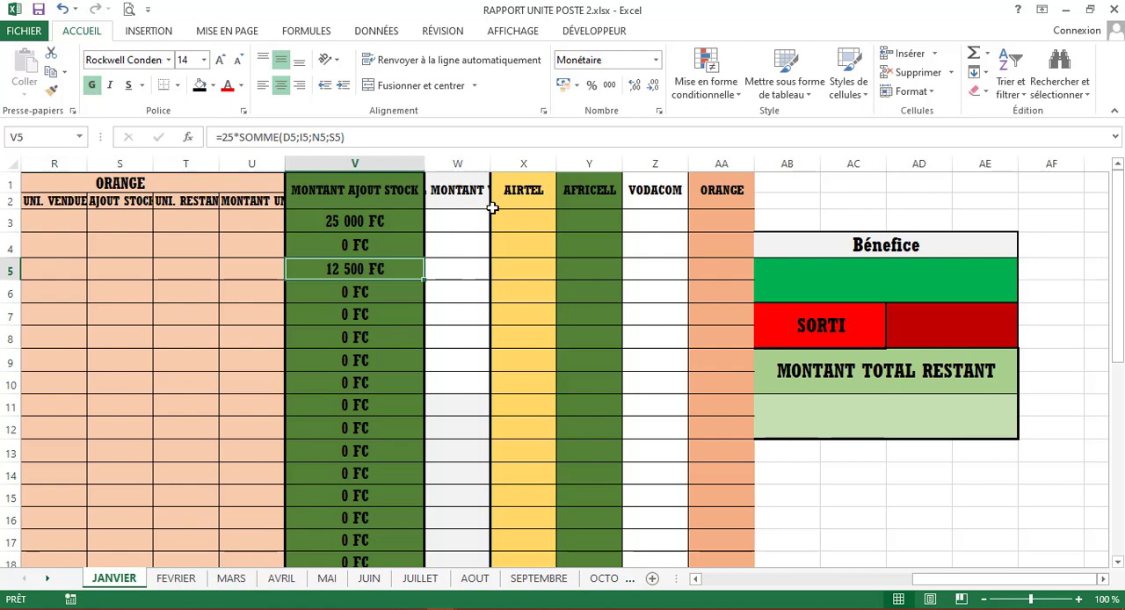
{"action": "left_click_drag", "start_coordinate": [488, 170], "coordinate": [581, 170]}
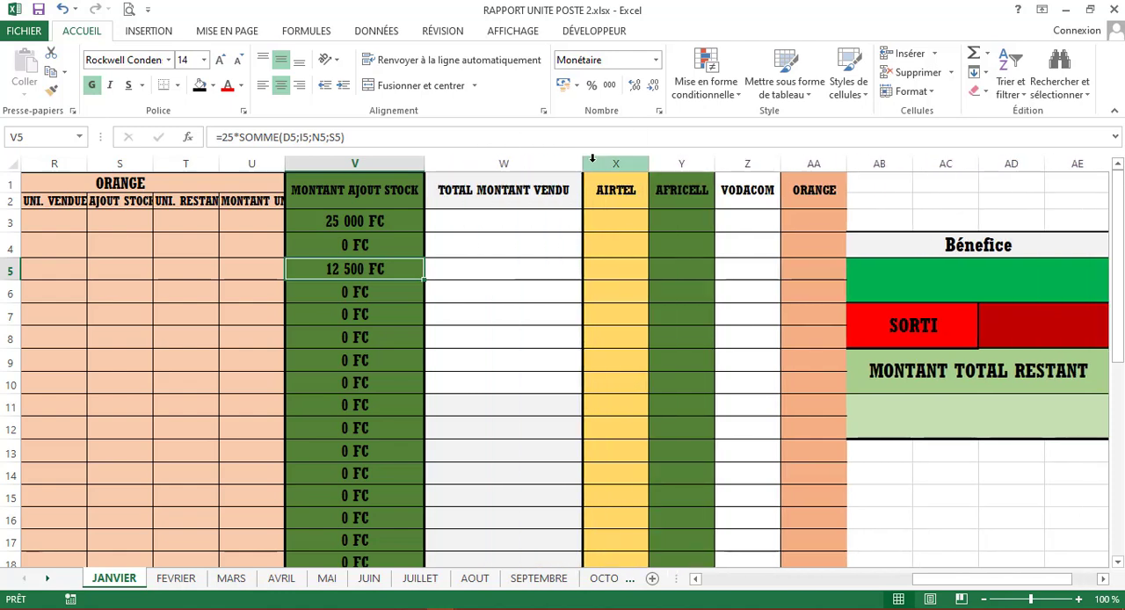
{"action": "left_click", "coordinate": [510, 228]}
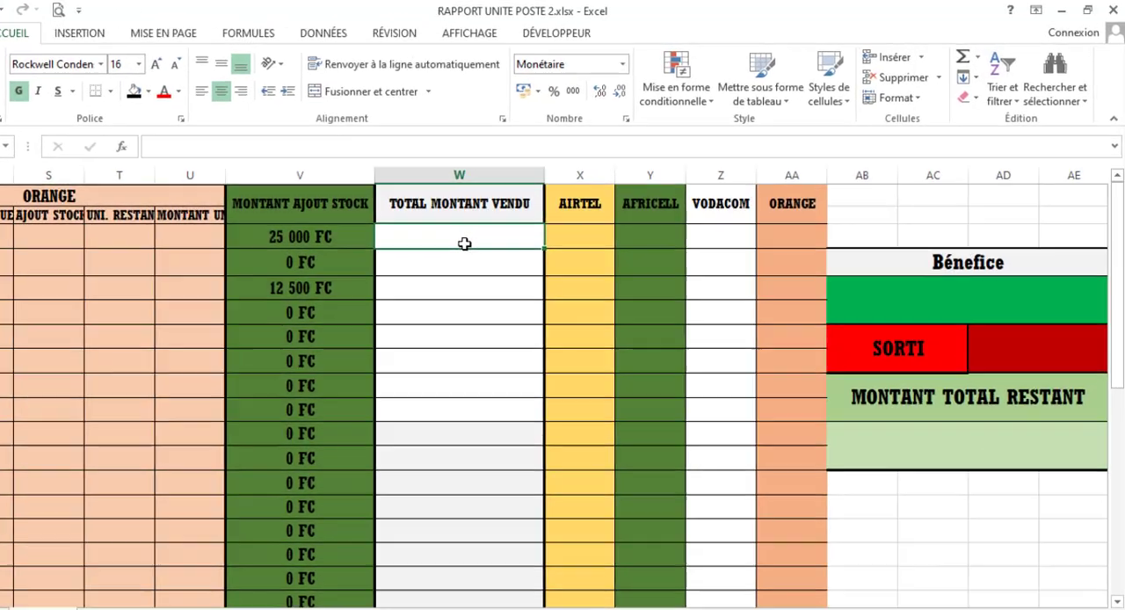
- Begin a SOMME formula in W3 for the total amount sold, with Airtel's amount F3 as its first argument
{"action": "double_click", "coordinate": [508, 228]}
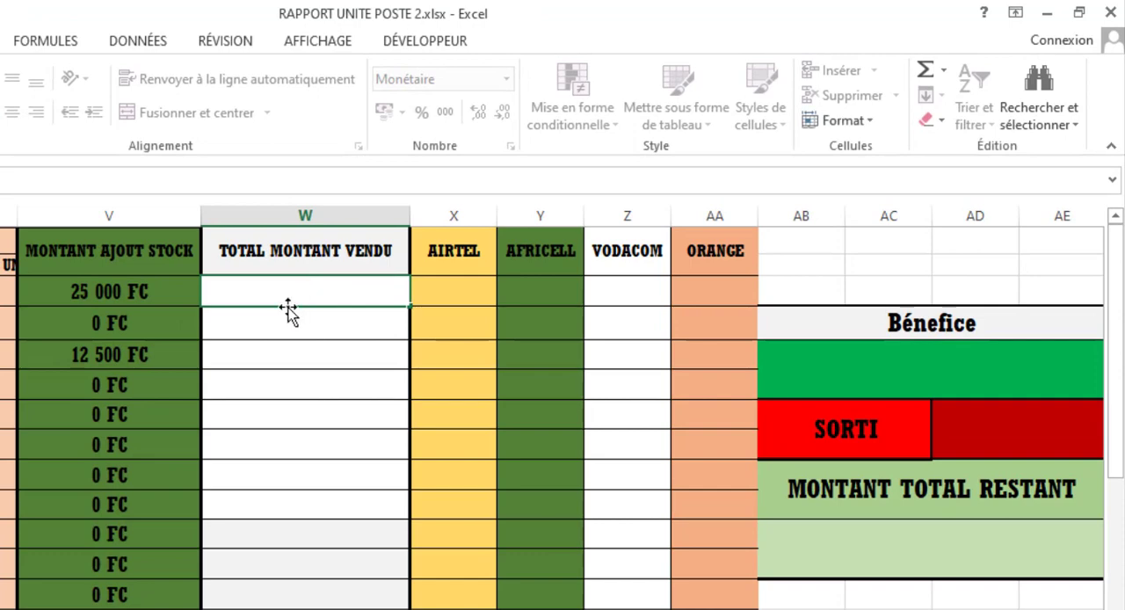
{"action": "type", "text": "="}
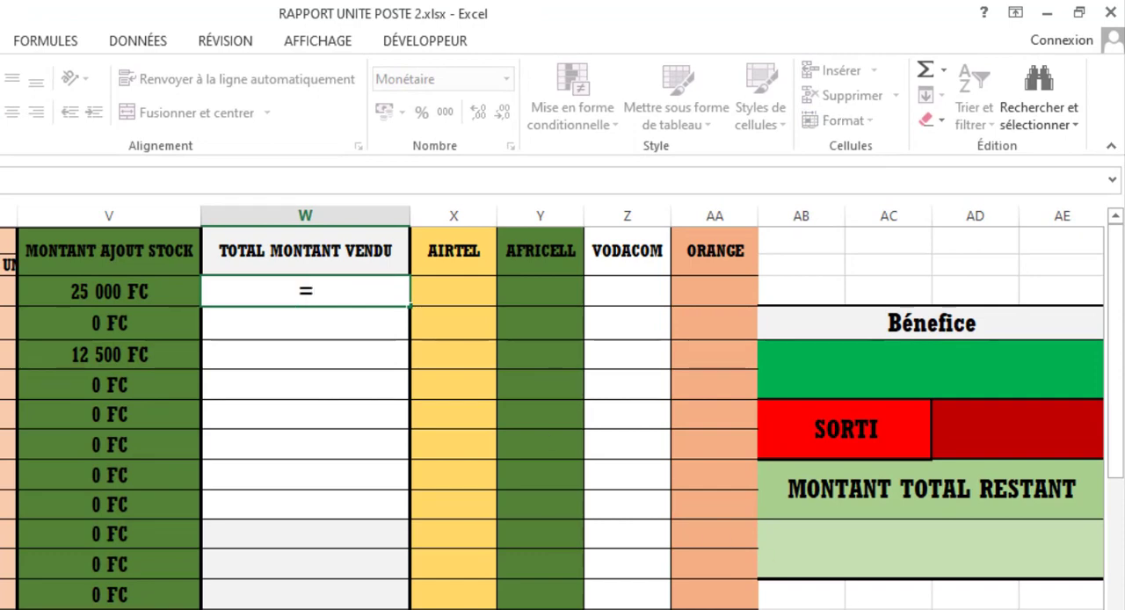
{"action": "type", "text": "som"}
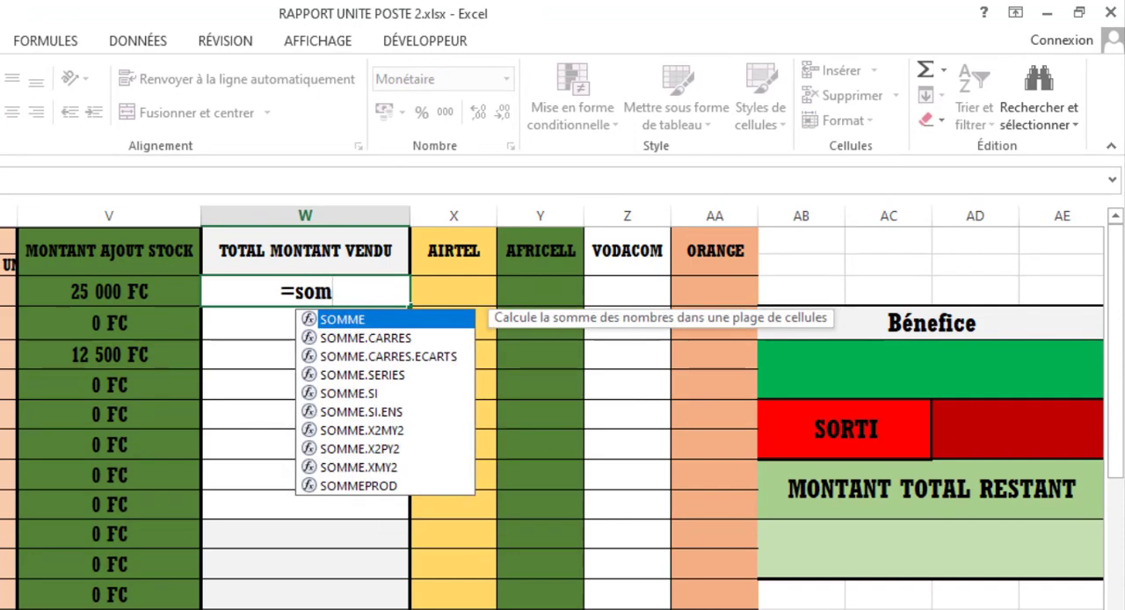
{"action": "key", "text": "Tab"}
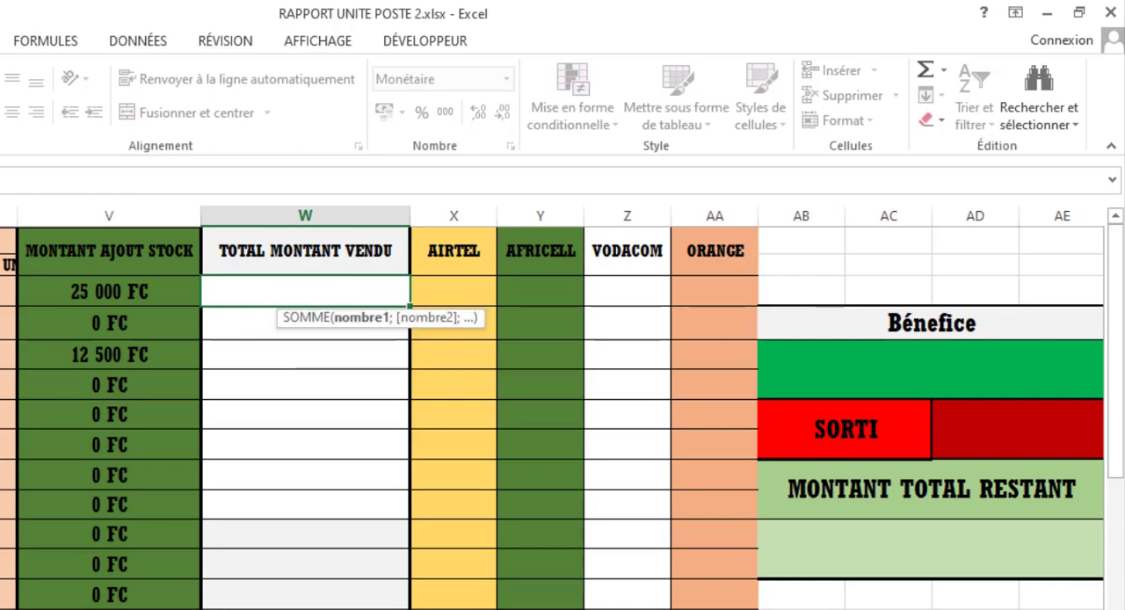
{"action": "scroll", "coordinate": [552, 407], "scroll_direction": "left", "scroll_amount": 6}
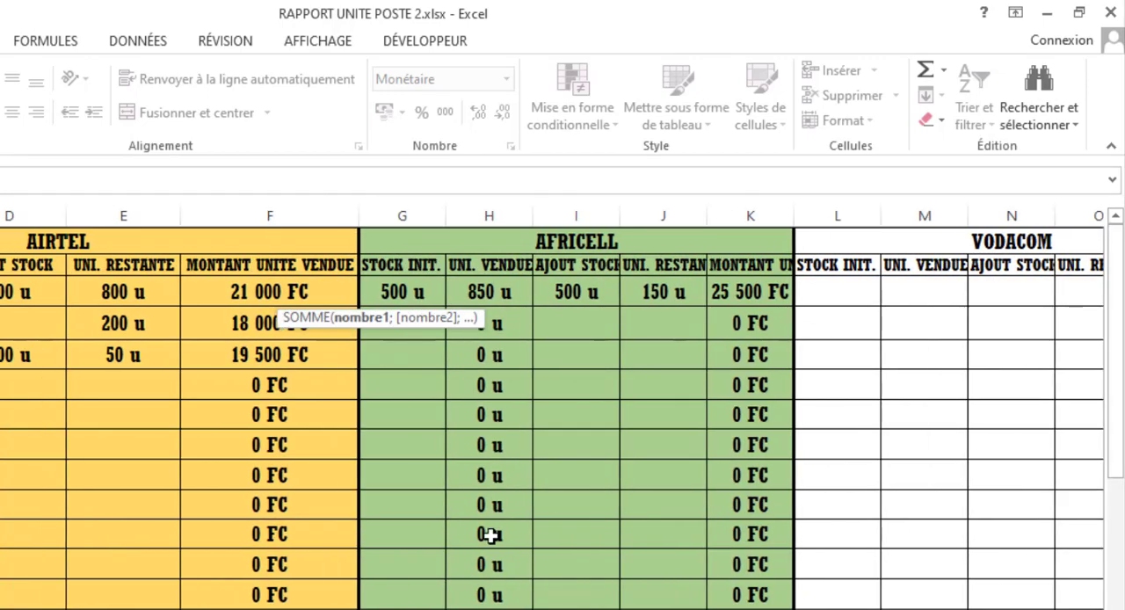
{"action": "left_click", "coordinate": [299, 290]}
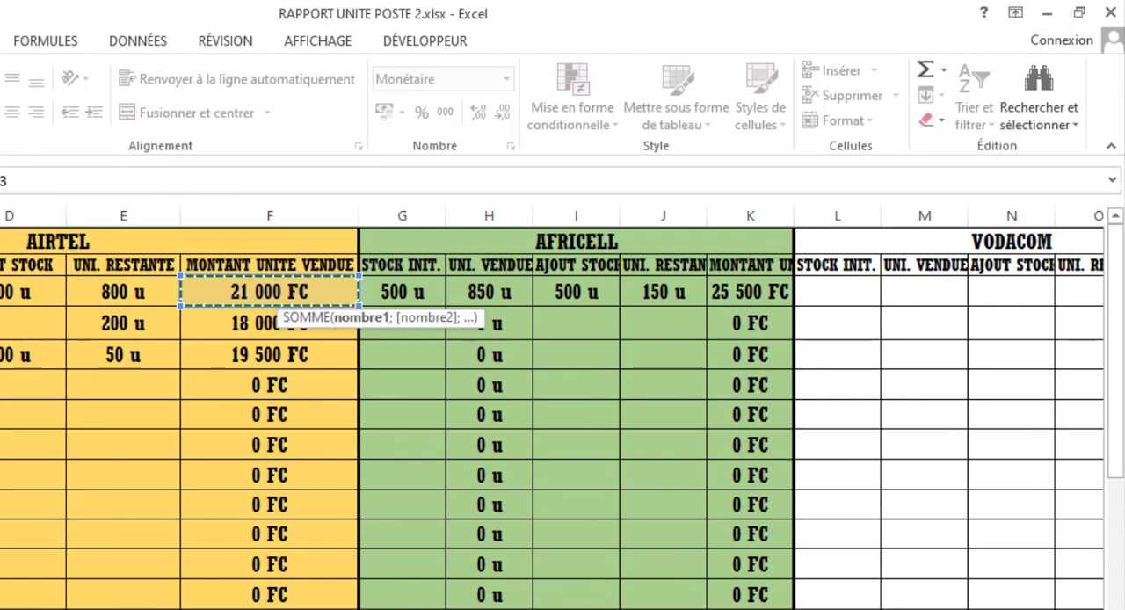
- Add the Africell, Vodacom and Orange amounts to complete W3 as =SOMME(F3;K3;P3;U3)
{"action": "scroll", "coordinate": [551, 408], "scroll_direction": "right", "scroll_amount": 3}
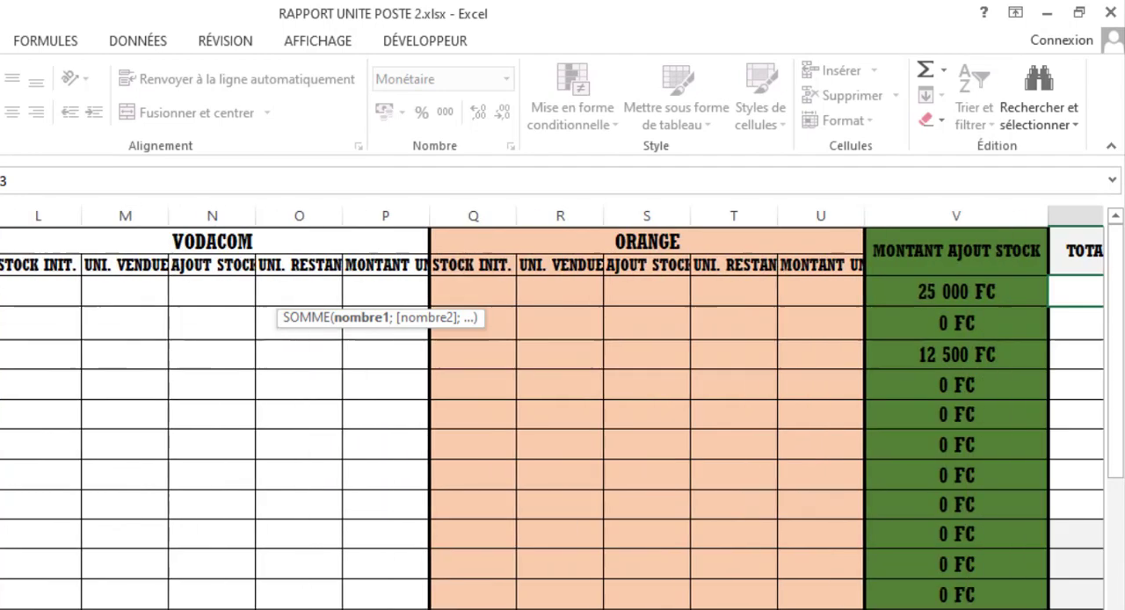
{"action": "scroll", "coordinate": [552, 408], "scroll_direction": "right", "scroll_amount": 4}
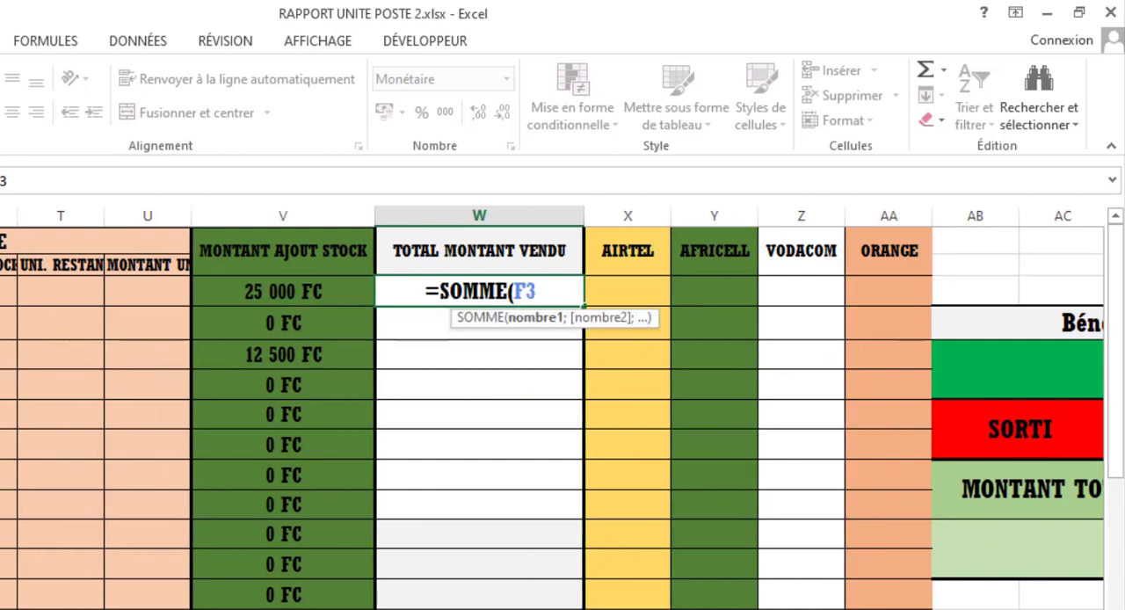
{"action": "scroll", "coordinate": [552, 407], "scroll_direction": "left", "scroll_amount": 5}
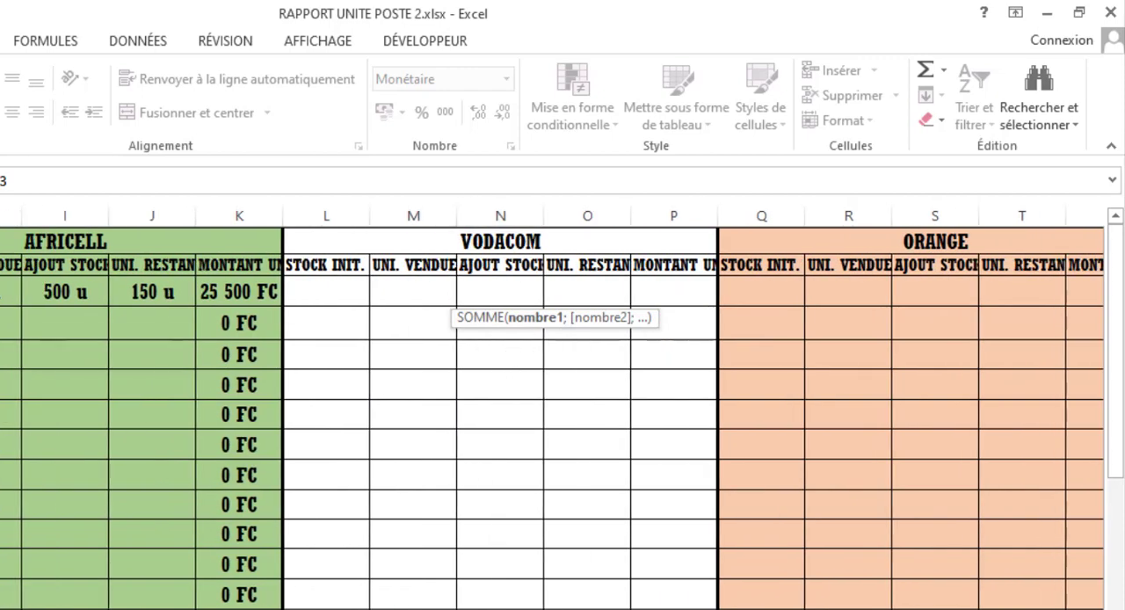
{"action": "left_click", "coordinate": [232, 298], "text": "ctrl"}
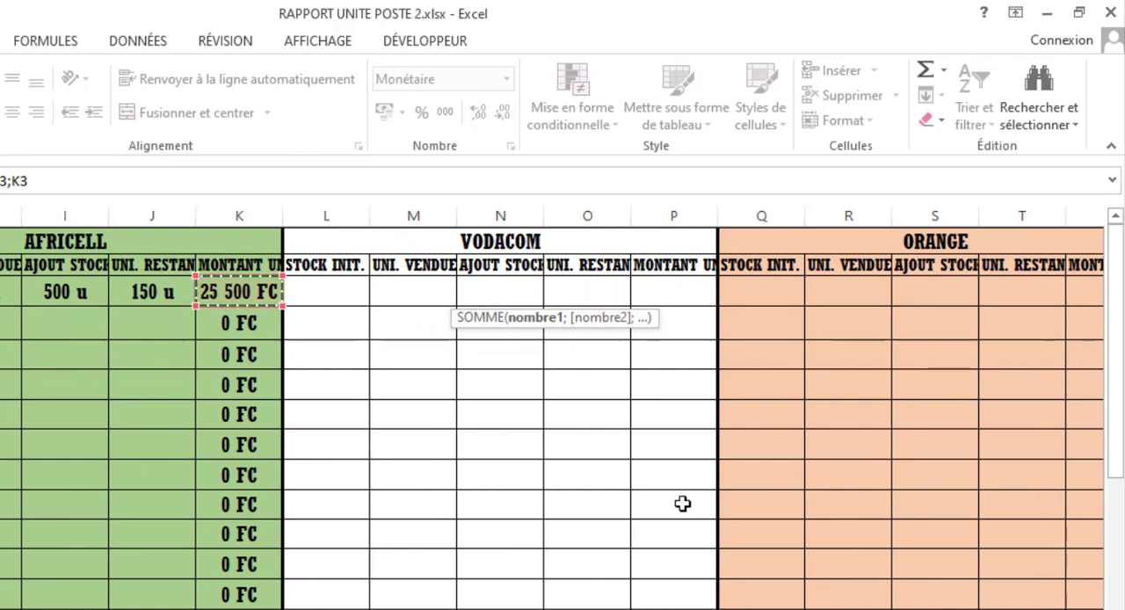
{"action": "left_click", "coordinate": [663, 295], "text": "ctrl"}
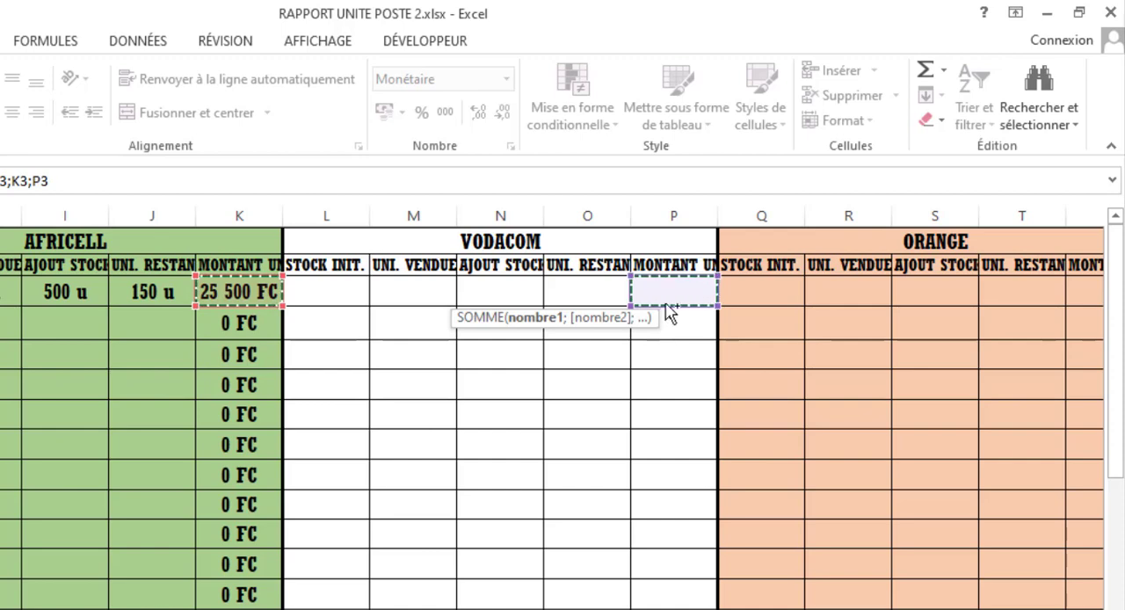
{"action": "scroll", "coordinate": [474, 268], "scroll_direction": "right", "scroll_amount": 4}
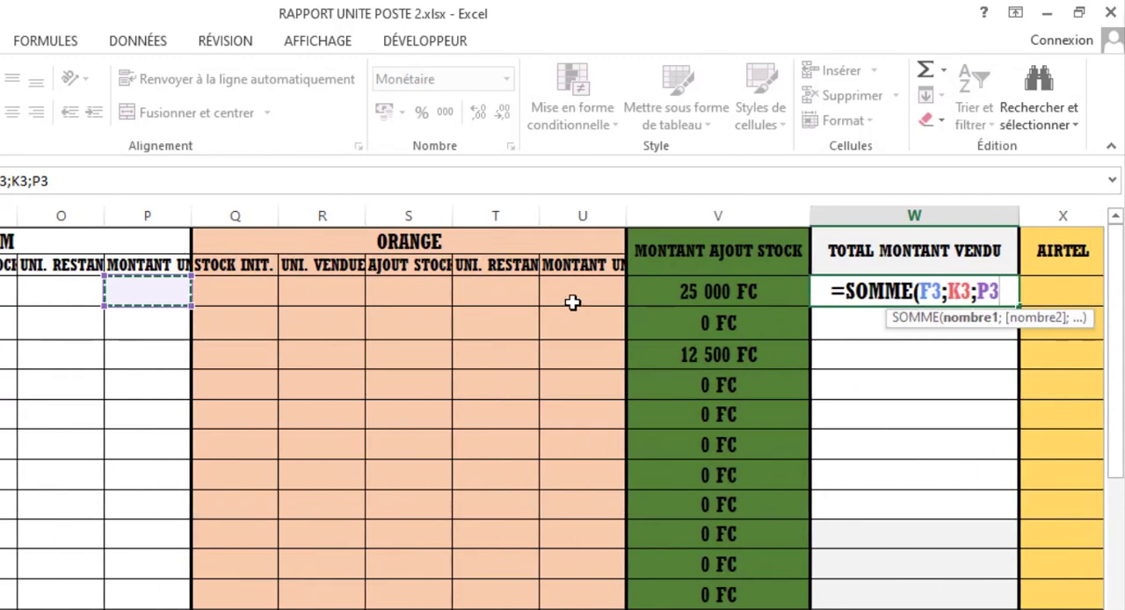
{"action": "left_click", "coordinate": [575, 289], "text": "ctrl"}
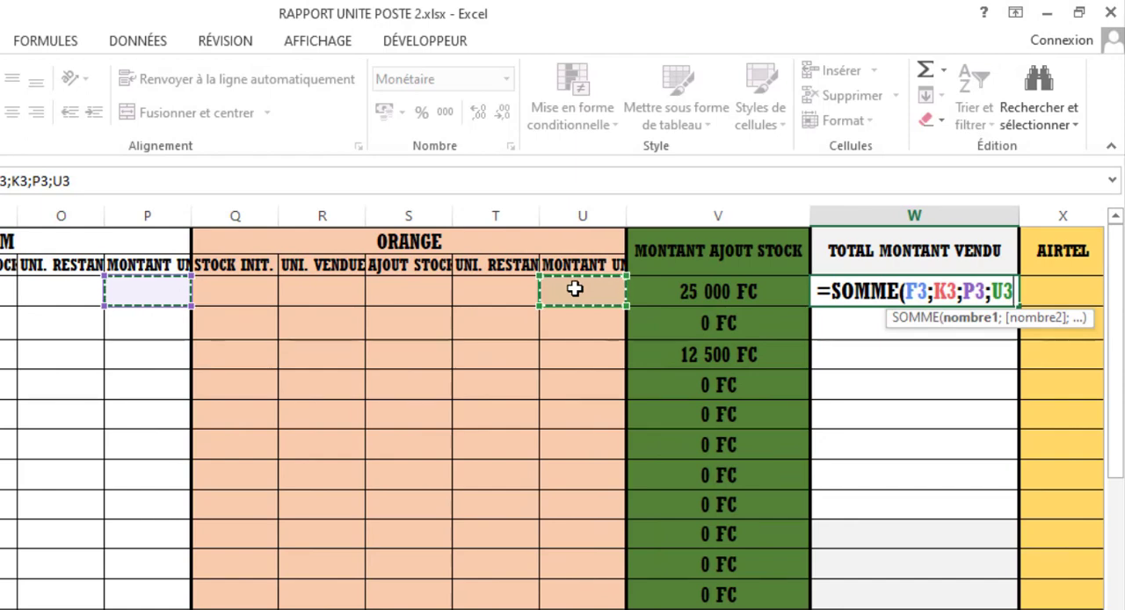
{"action": "key", "text": "Return"}
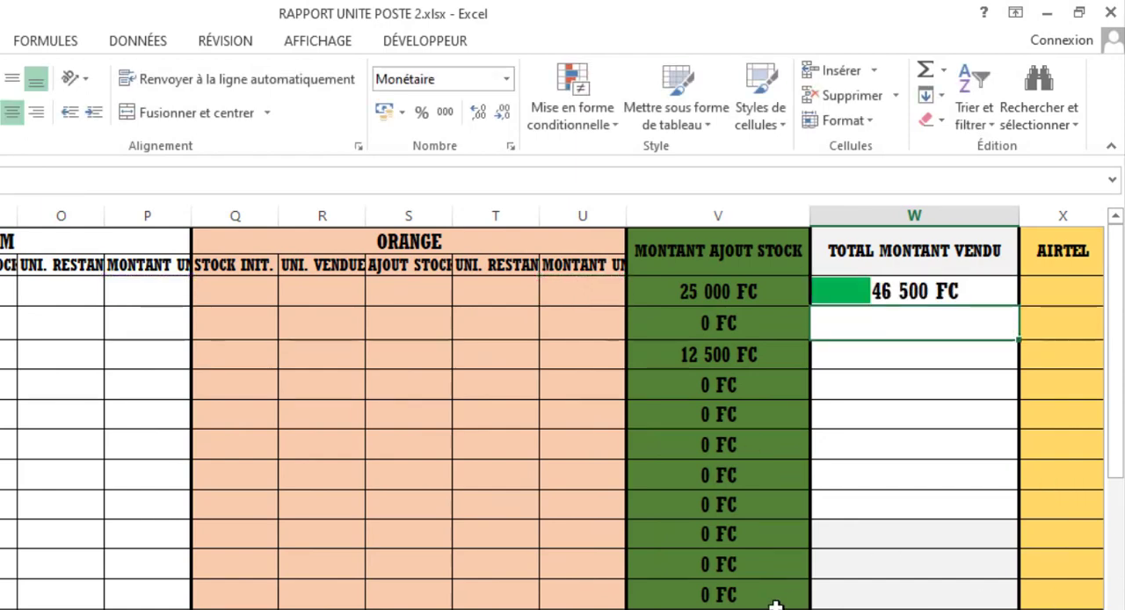
- Copy the W3 total formula down the TOTAL MONTANT VENDU column to W33
{"action": "mouse_move", "coordinate": [886, 294]}
{"action": "left_mouse_down"}
{"action": "mouse_move", "coordinate": [899, 389]}
{"action": "mouse_move", "coordinate": [884, 376]}
{"action": "left_mouse_up"}
{"action": "left_click", "coordinate": [877, 296]}
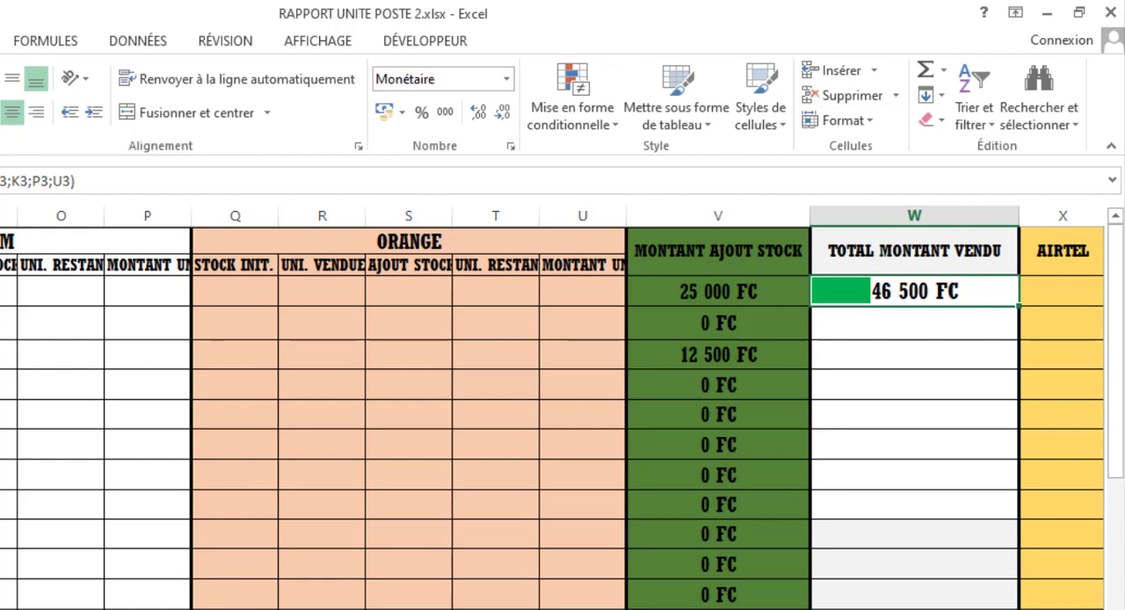
{"action": "scroll", "coordinate": [552, 408], "scroll_direction": "left", "scroll_amount": 6}
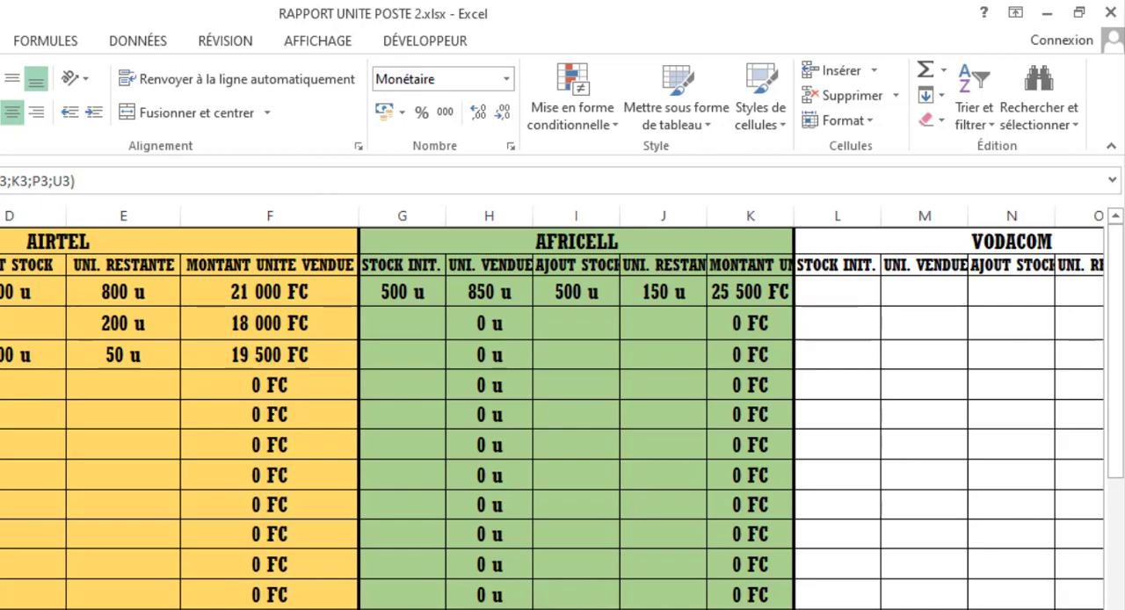
{"action": "scroll", "coordinate": [563, 404], "scroll_direction": "right", "scroll_amount": 5}
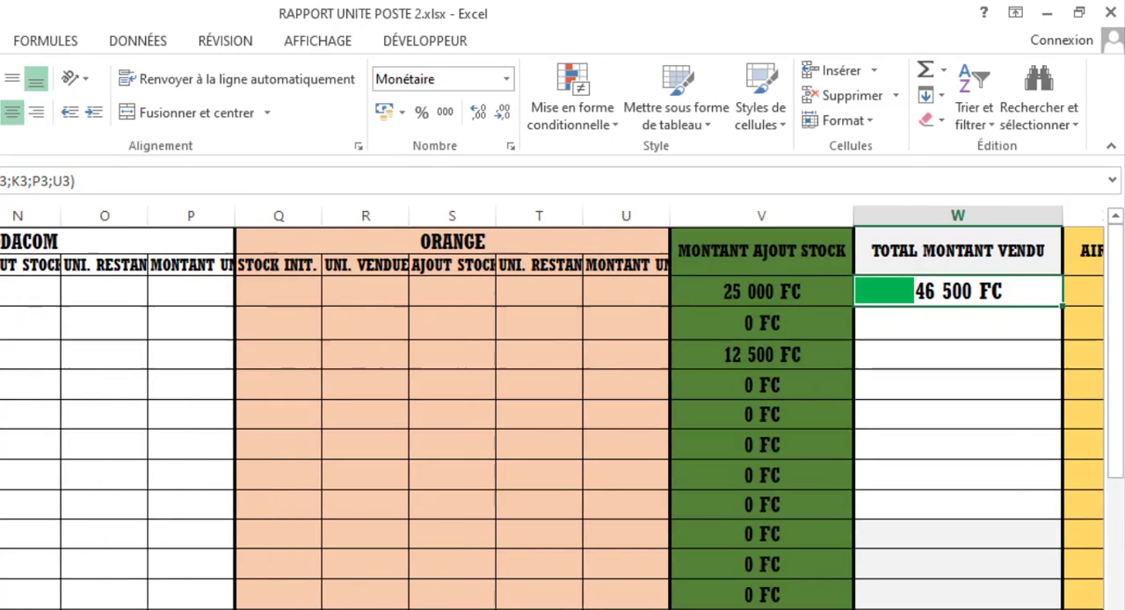
{"action": "scroll", "coordinate": [931, 316], "scroll_direction": "right", "scroll_amount": 1}
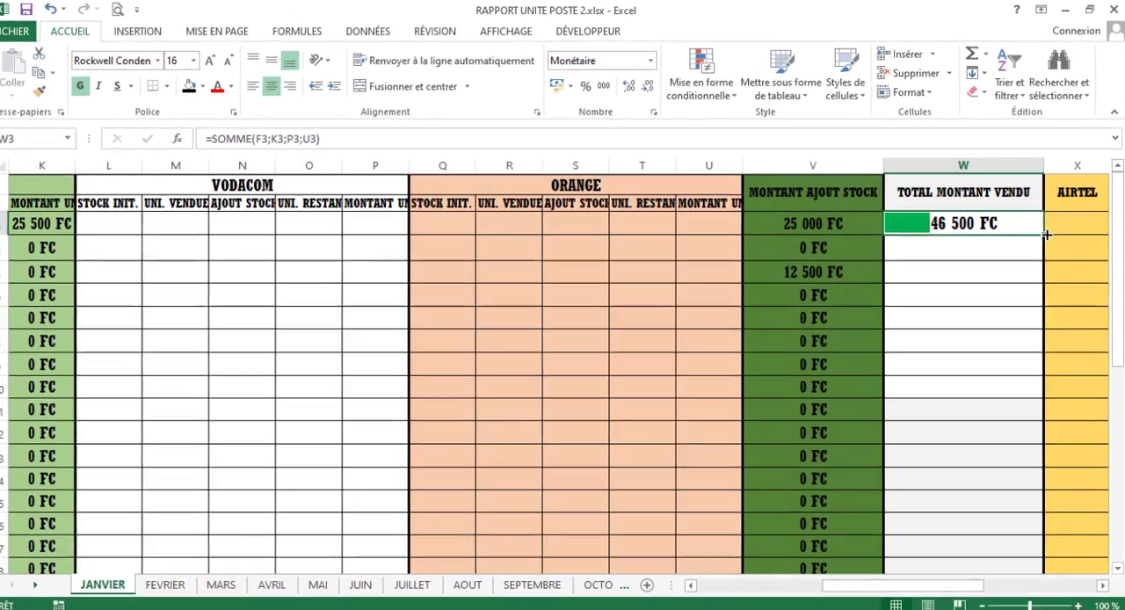
{"action": "left_click_drag", "start_coordinate": [1018, 306], "coordinate": [1005, 517]}
{"action": "left_click_drag", "start_coordinate": [1033, 392], "coordinate": [999, 527]}
{"action": "mouse_move", "coordinate": [984, 580]}
{"action": "left_mouse_down"}
{"action": "mouse_move", "coordinate": [914, 583]}
{"action": "mouse_move", "coordinate": [985, 583]}
{"action": "left_mouse_up"}
{"action": "scroll", "coordinate": [957, 317], "scroll_direction": "up", "scroll_amount": 5}
{"action": "scroll", "coordinate": [957, 318], "scroll_direction": "up", "scroll_amount": 1}
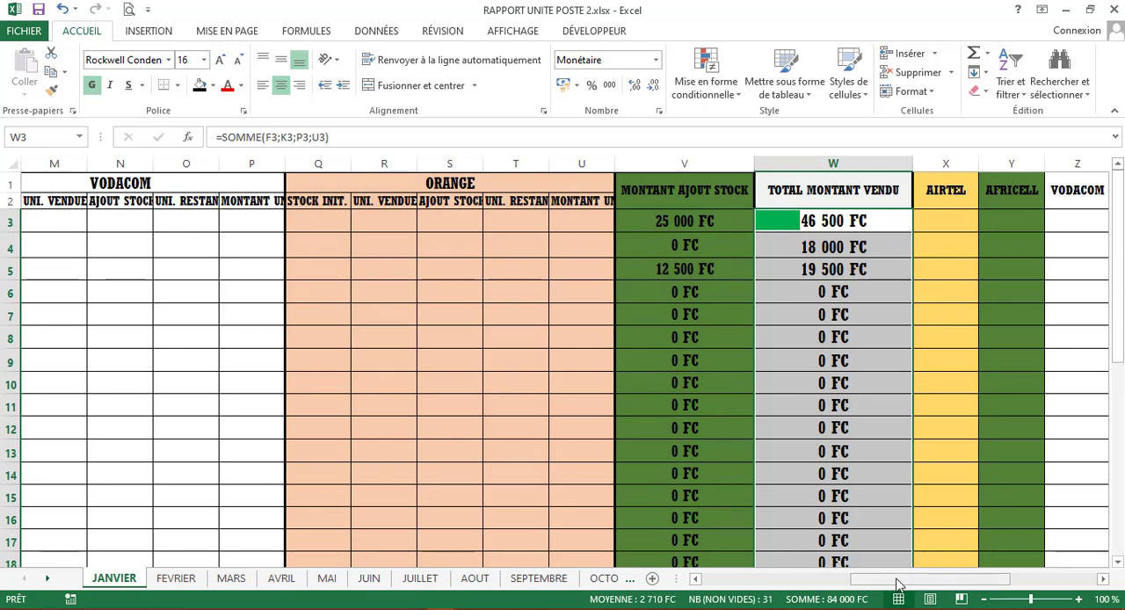
{"action": "left_click_drag", "start_coordinate": [898, 585], "coordinate": [948, 585]}
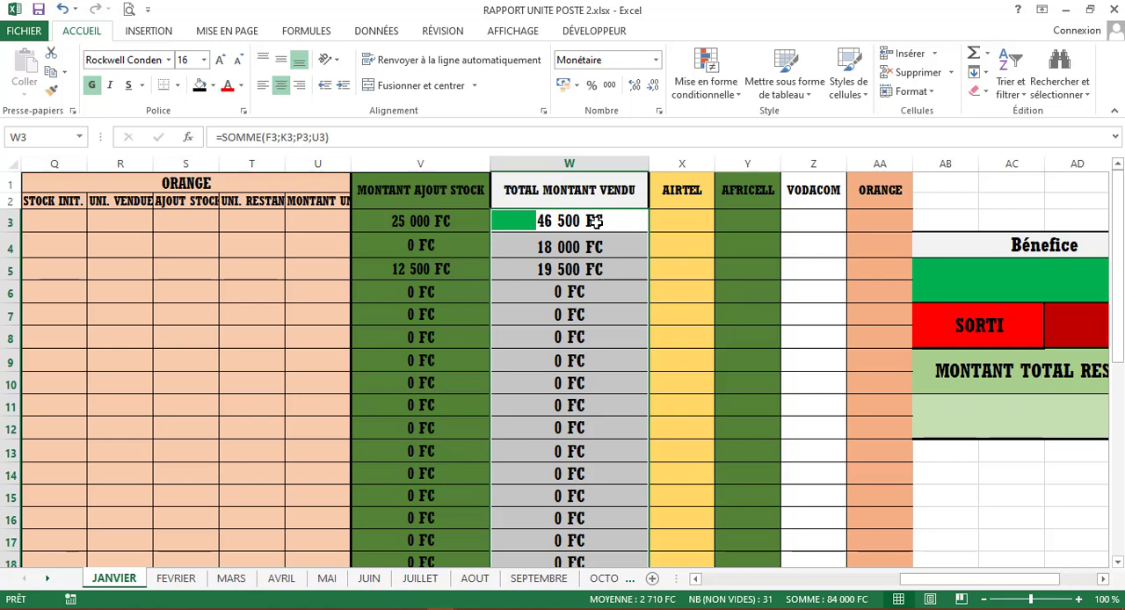
{"action": "left_click", "coordinate": [595, 221]}
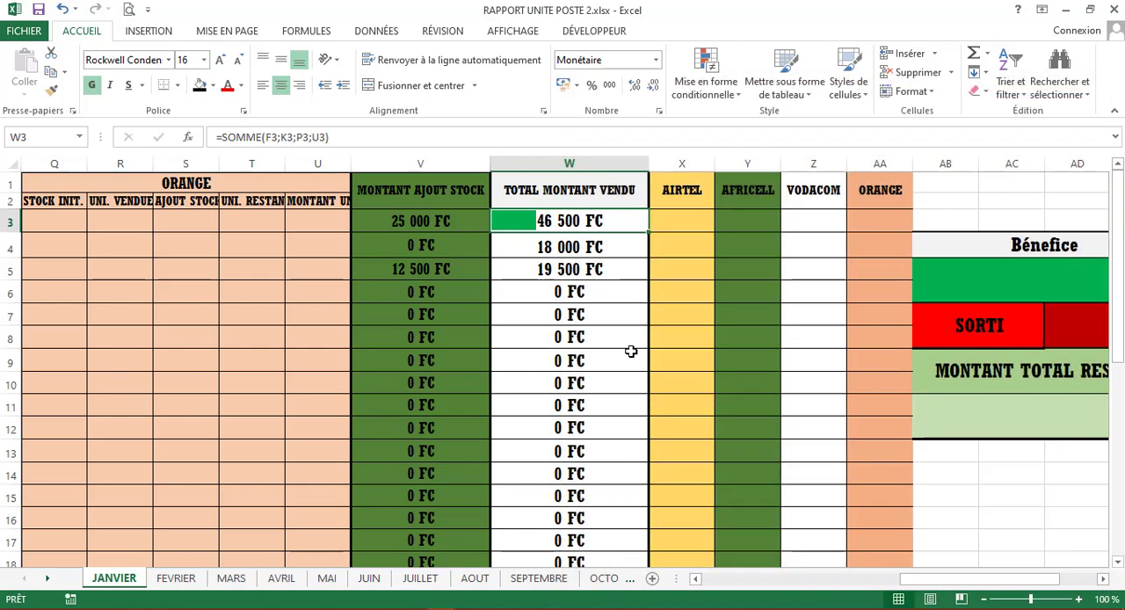
- Review the daily sales columns and the Airtel, Africell, Vodacom and Orange cells of rows 3 and 4 in columns X to AA
{"action": "left_click", "coordinate": [668, 349]}
{"action": "left_click_drag", "start_coordinate": [941, 581], "coordinate": [721, 578]}
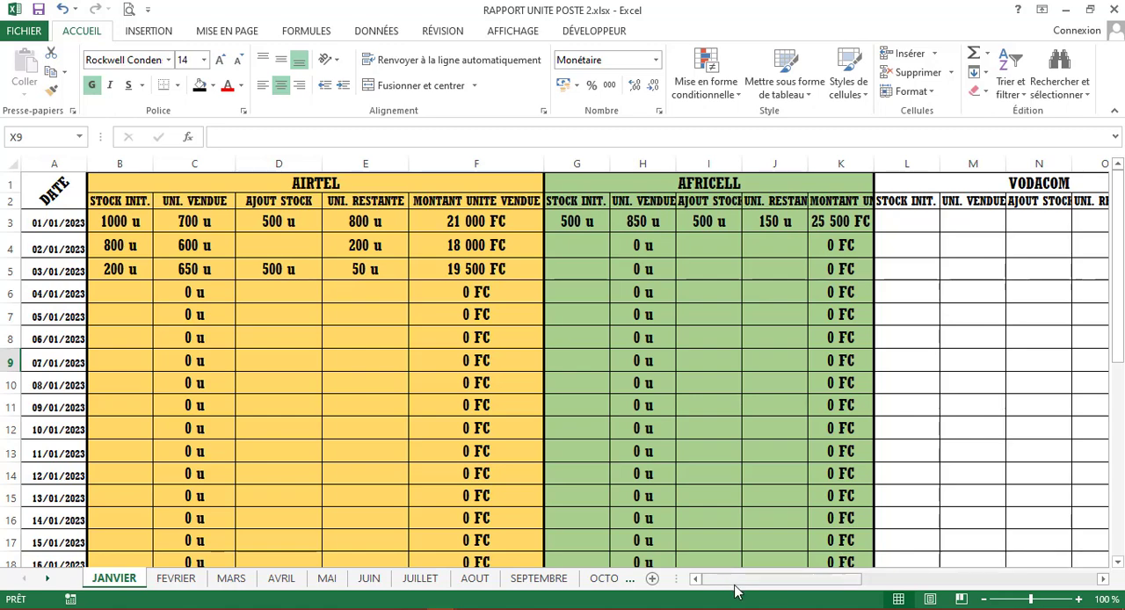
{"action": "left_click_drag", "start_coordinate": [736, 586], "coordinate": [984, 587]}
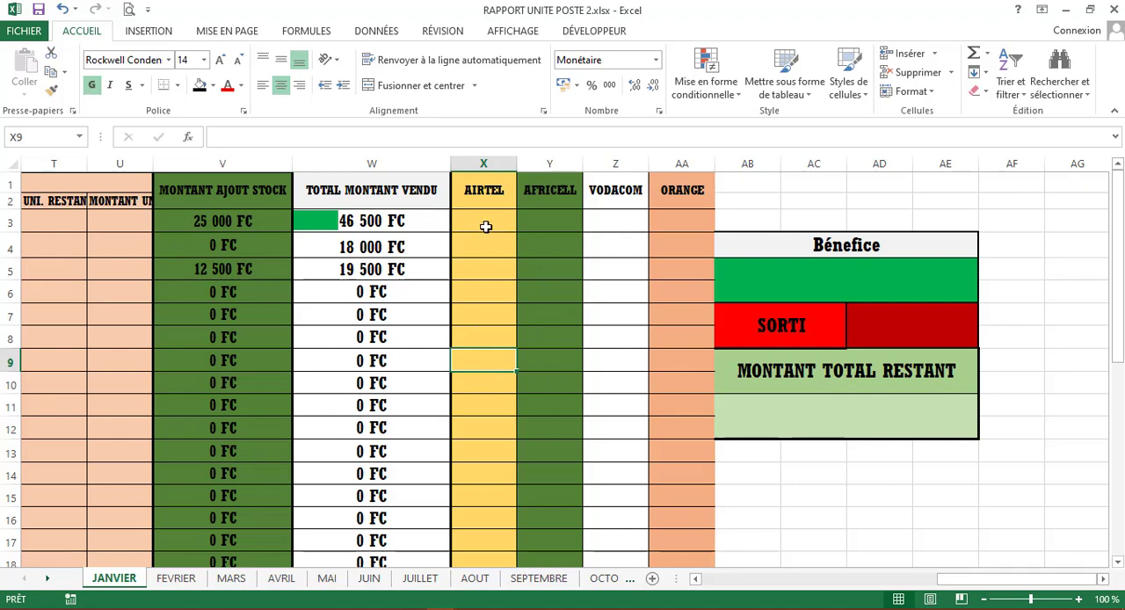
{"action": "left_click_drag", "start_coordinate": [477, 220], "coordinate": [671, 216]}
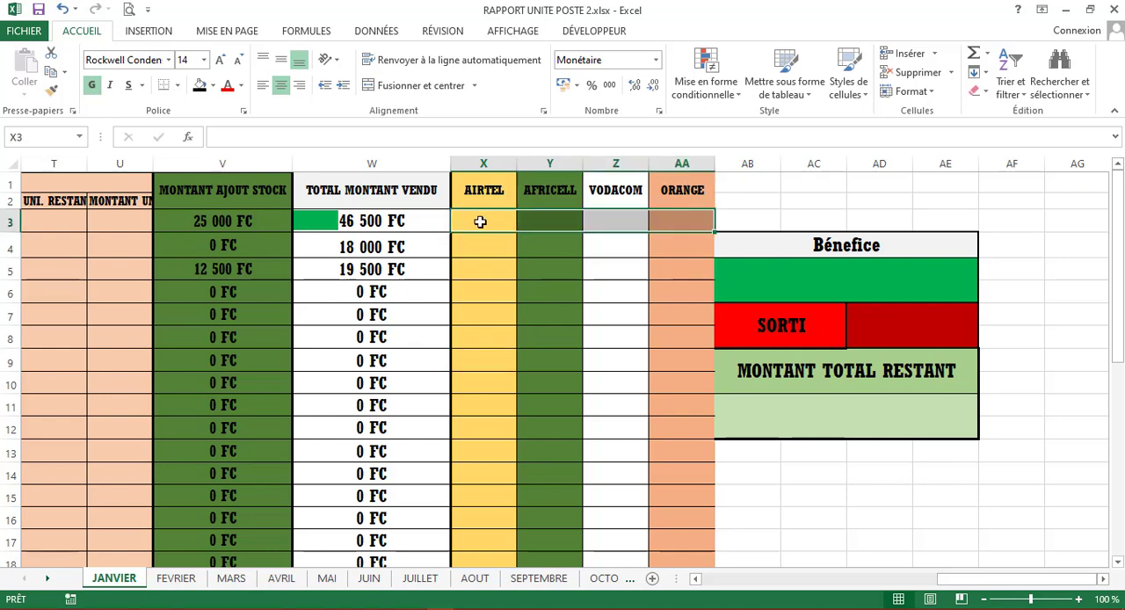
{"action": "left_click", "coordinate": [480, 222]}
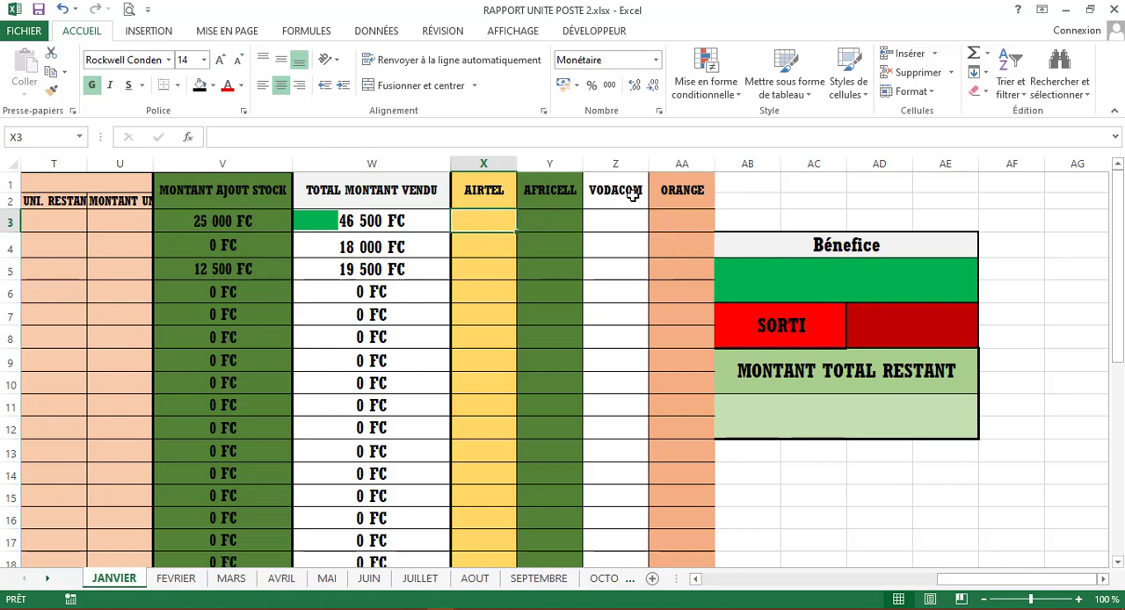
{"action": "left_click", "coordinate": [484, 241]}
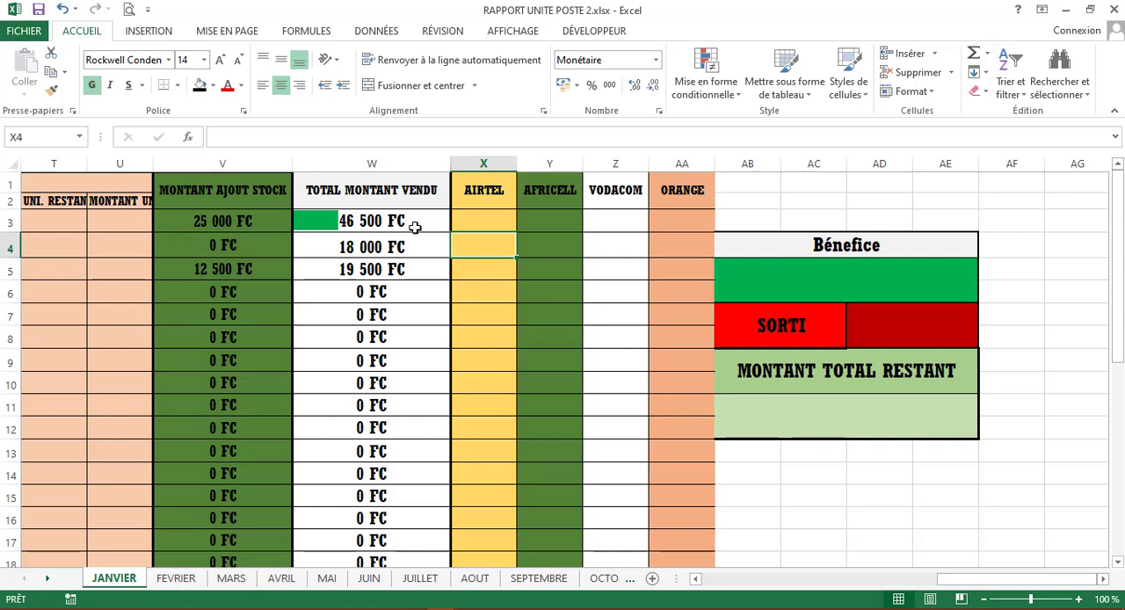
{"action": "left_click_drag", "start_coordinate": [479, 247], "coordinate": [763, 275]}
{"action": "left_click", "coordinate": [494, 245]}
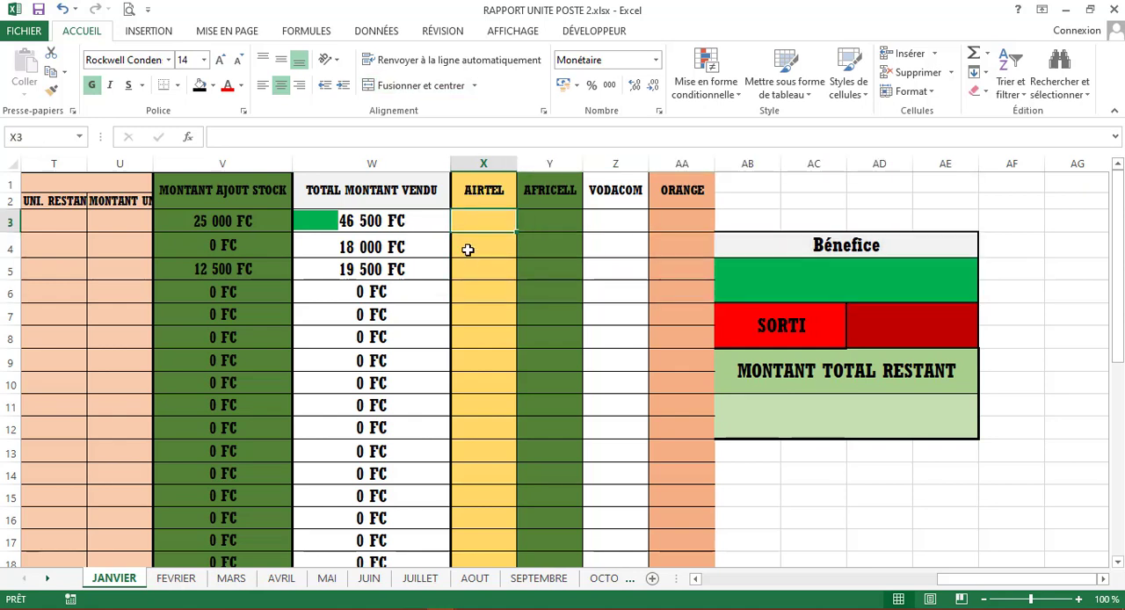
{"action": "left_click_drag", "start_coordinate": [664, 251], "coordinate": [674, 254]}
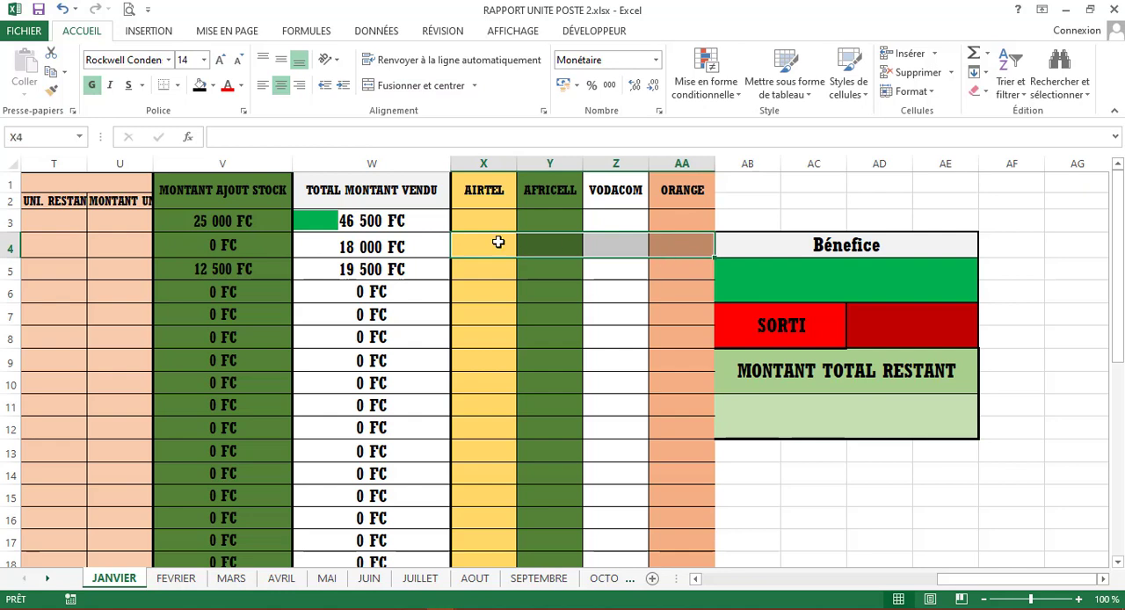
{"action": "left_click_drag", "start_coordinate": [485, 223], "coordinate": [691, 221]}
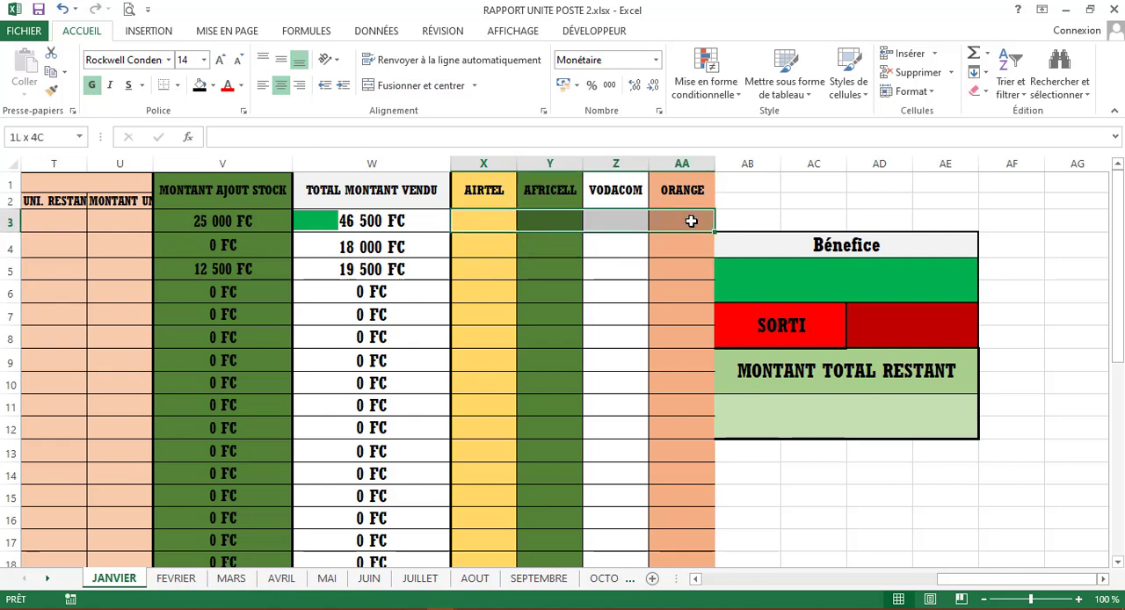
{"action": "left_click", "coordinate": [482, 246]}
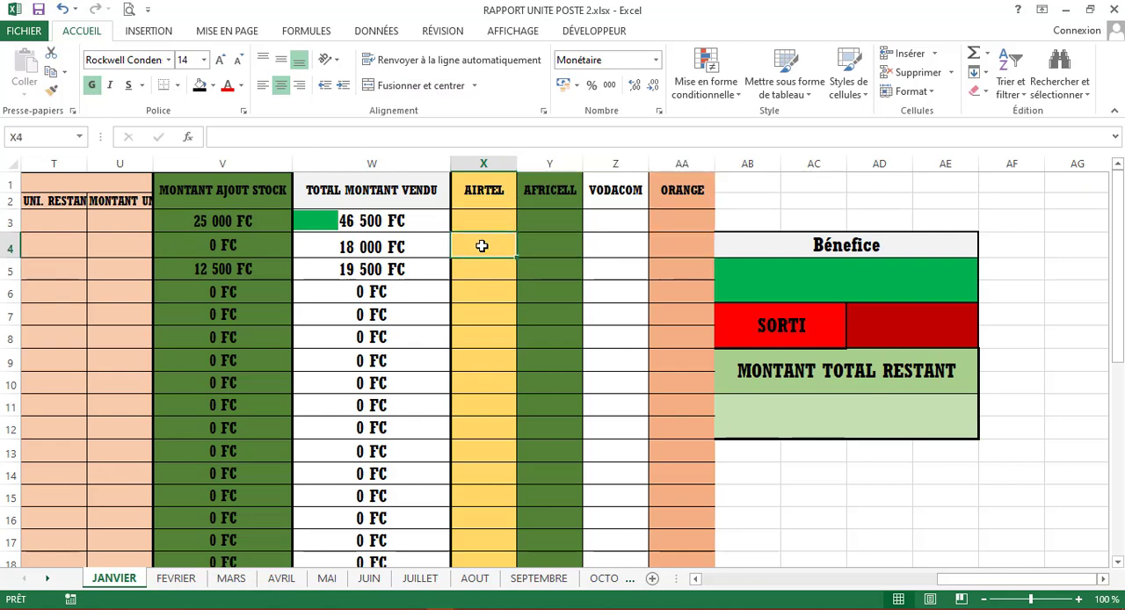
{"action": "left_click_drag", "start_coordinate": [481, 246], "coordinate": [665, 248]}
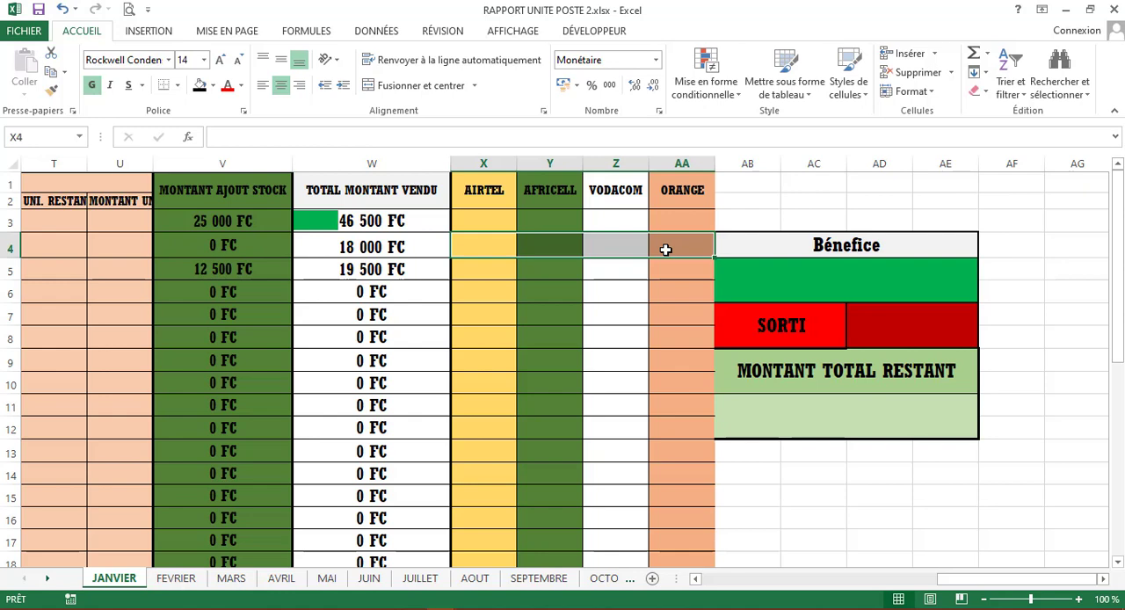
- Begin a SI formula in Airtel cell X4 that tests Airtel's added-stock cell D4
{"action": "left_click", "coordinate": [486, 239]}
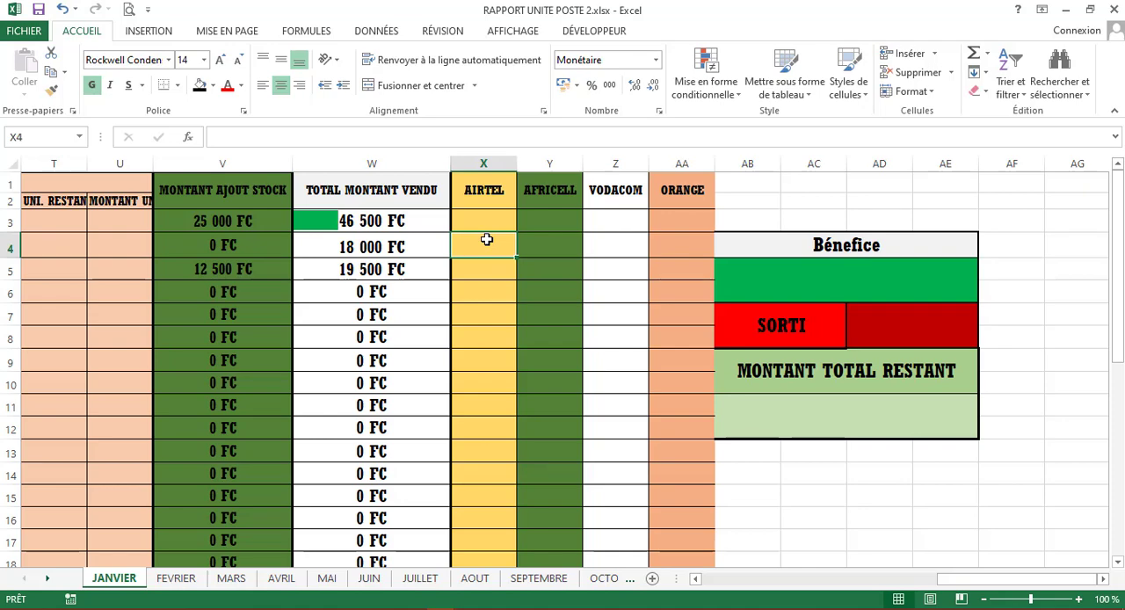
{"action": "type", "text": "="}
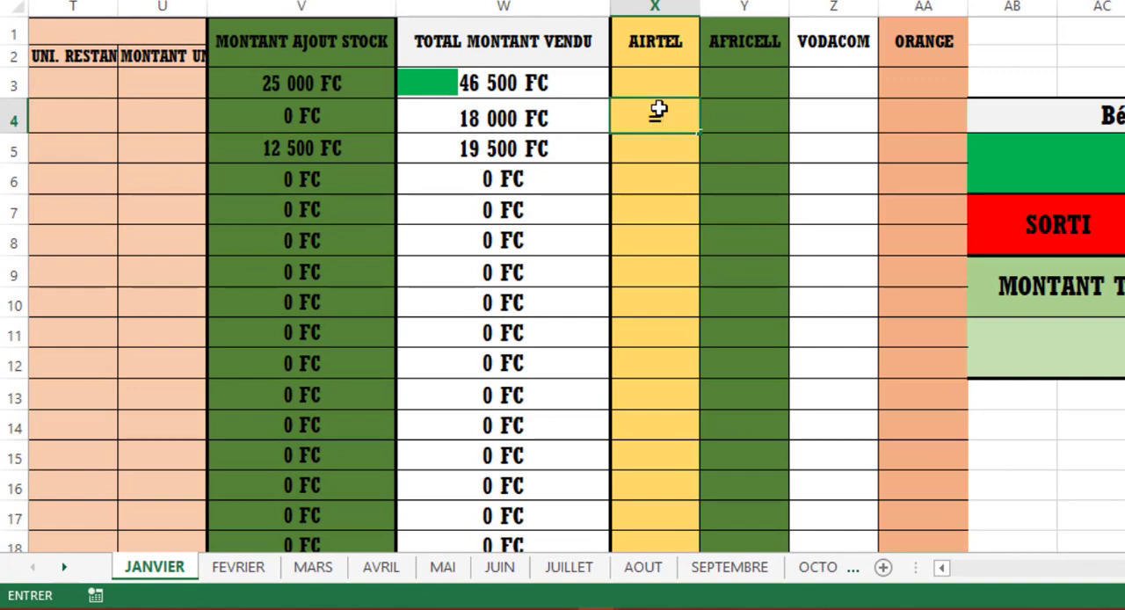
{"action": "type", "text": "si"}
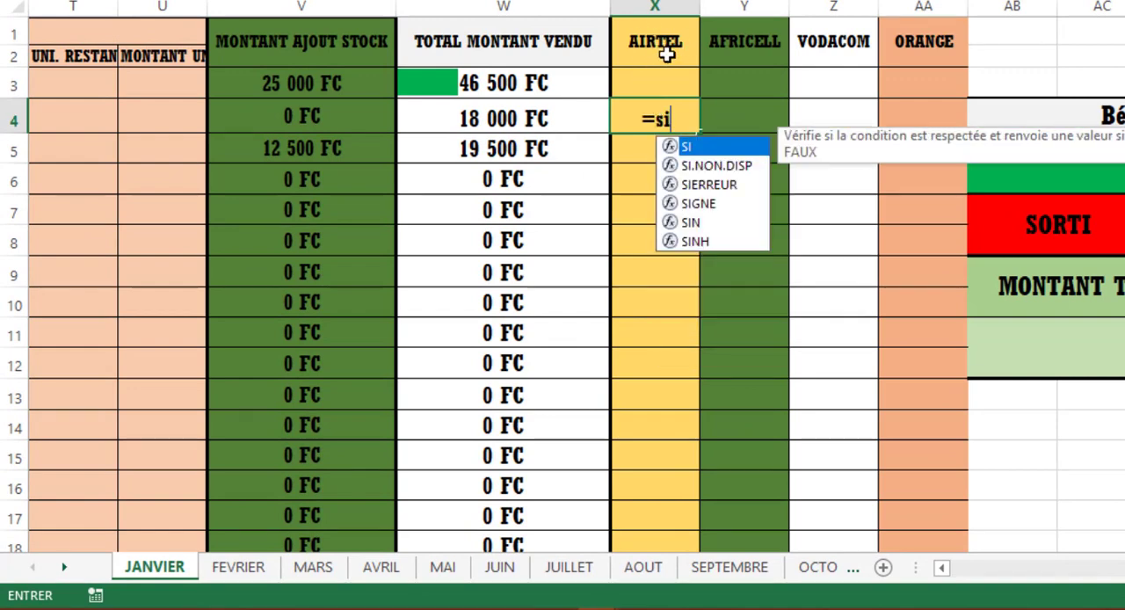
{"action": "type", "text": "("}
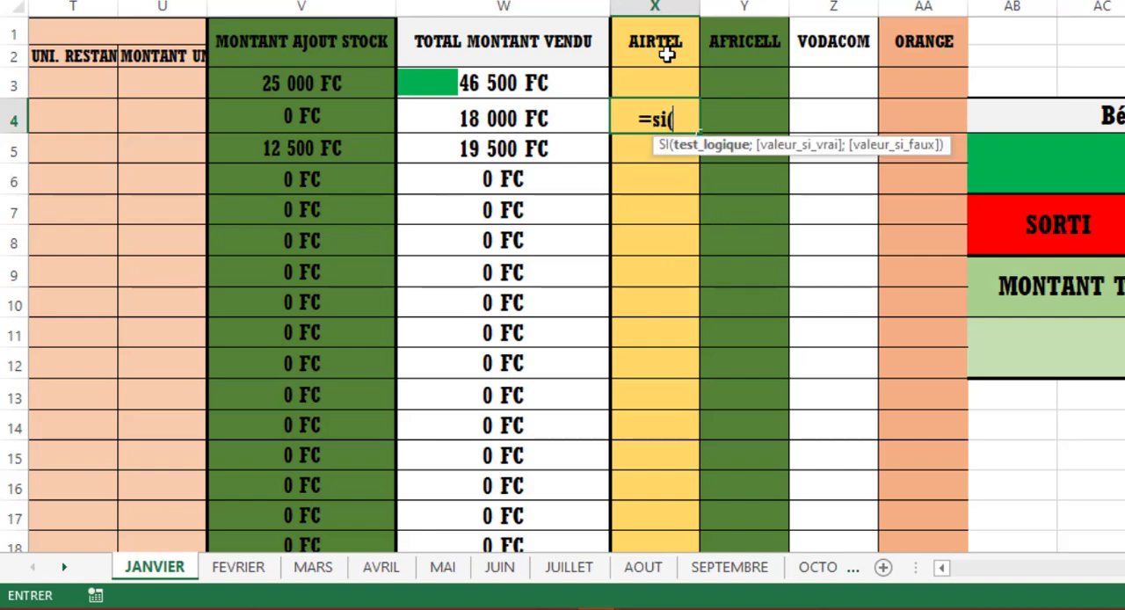
{"action": "left_click_drag", "start_coordinate": [1099, 568], "coordinate": [974, 570]}
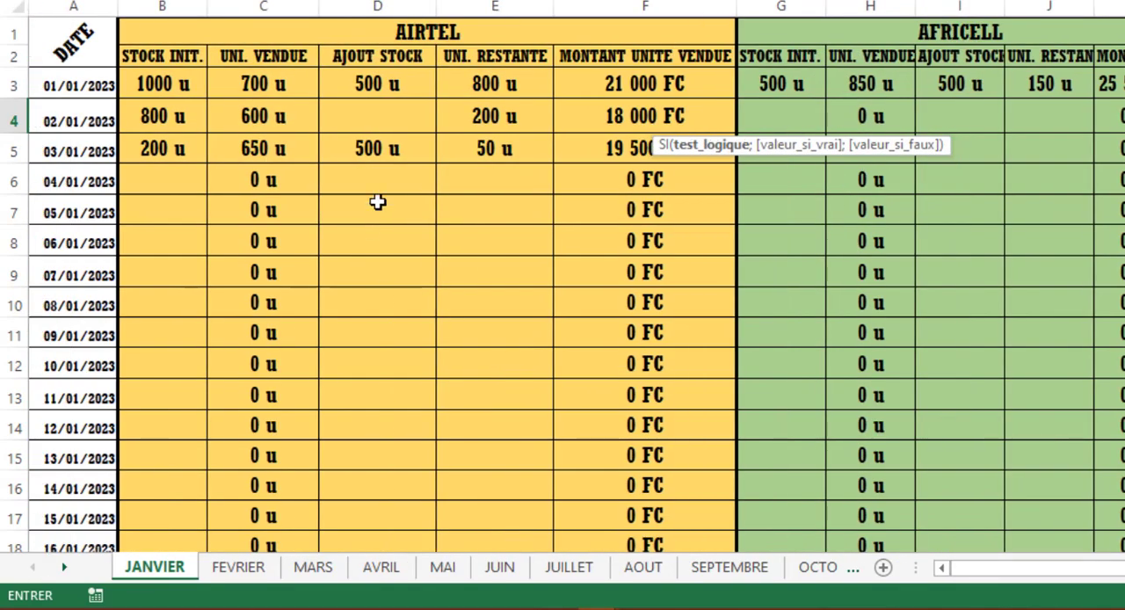
{"action": "left_click", "coordinate": [369, 109]}
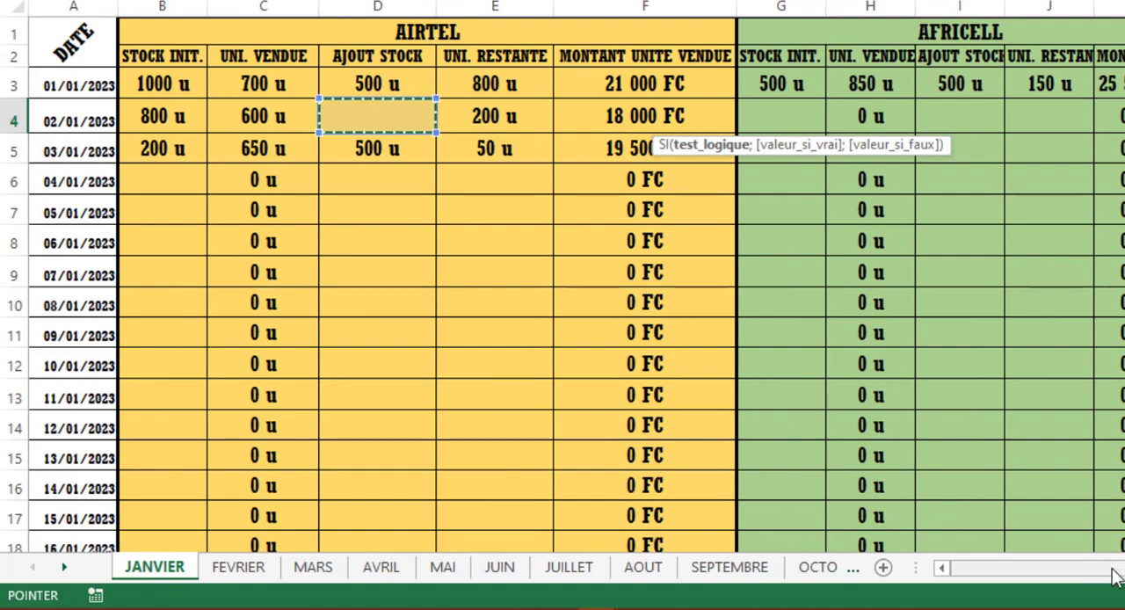
{"action": "left_click_drag", "start_coordinate": [1111, 569], "coordinate": [1124, 570]}
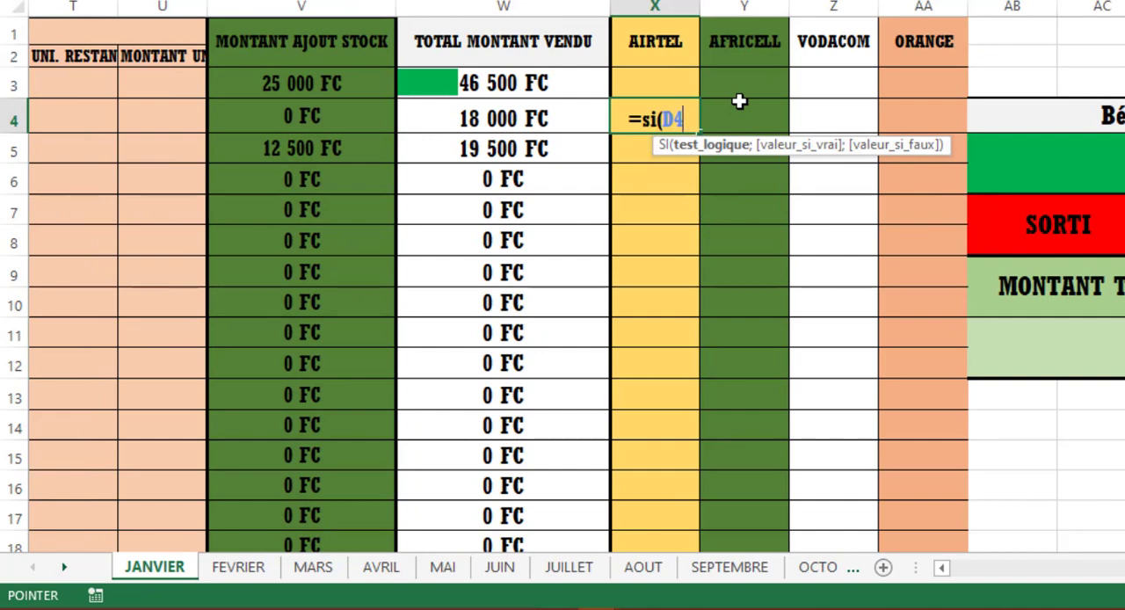
- Make the first SI test D4=500 and return 2500 when it is true
{"action": "type", "text": "="}
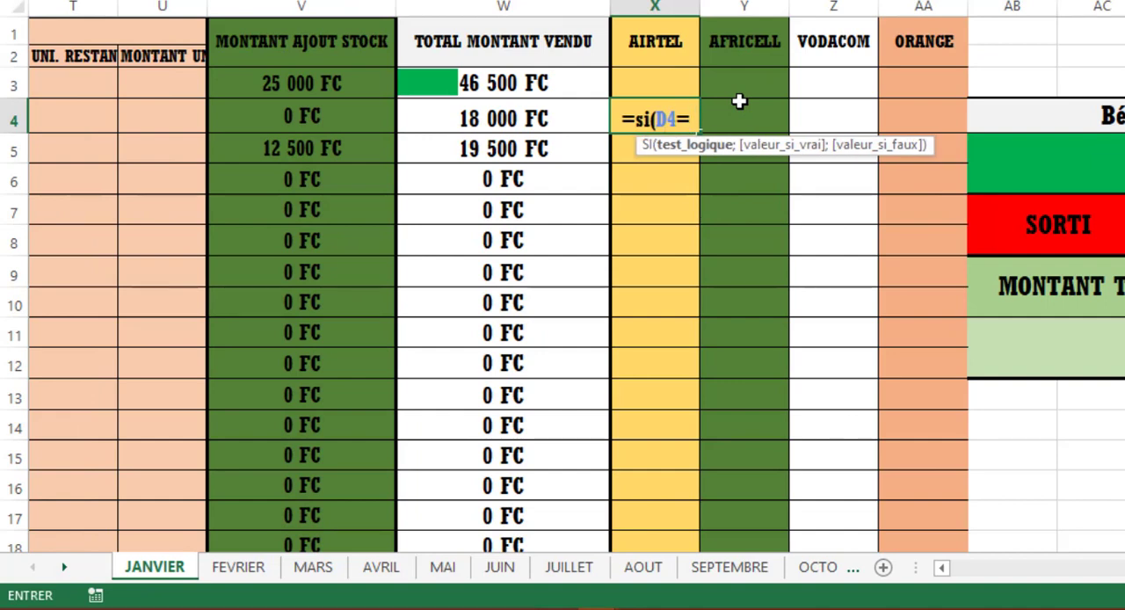
{"action": "type", "text": "500."}
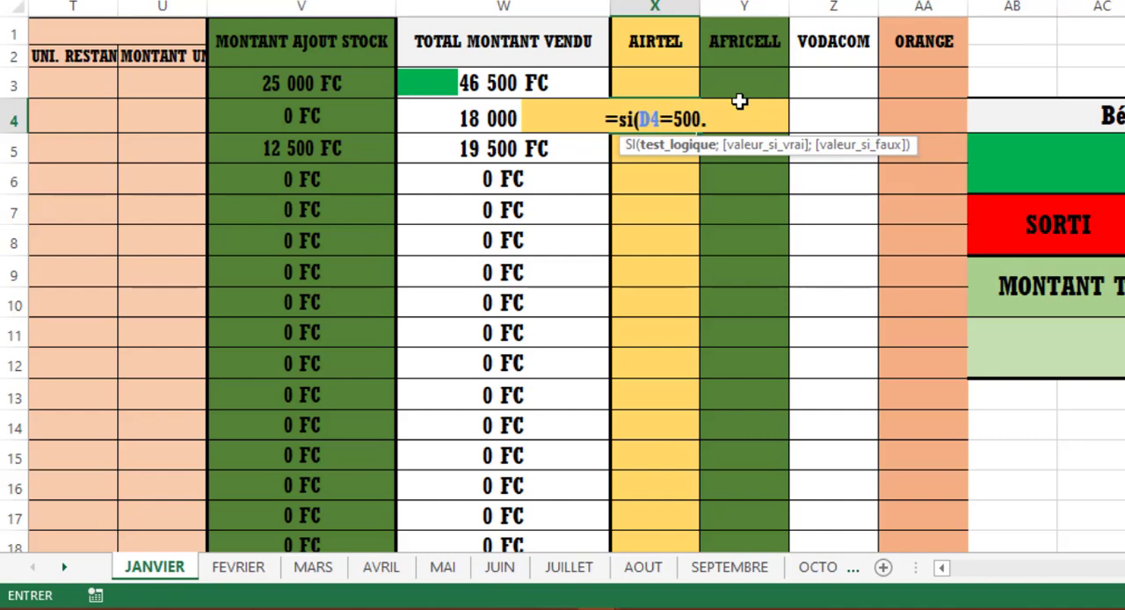
{"action": "key", "text": "BackSpace"}
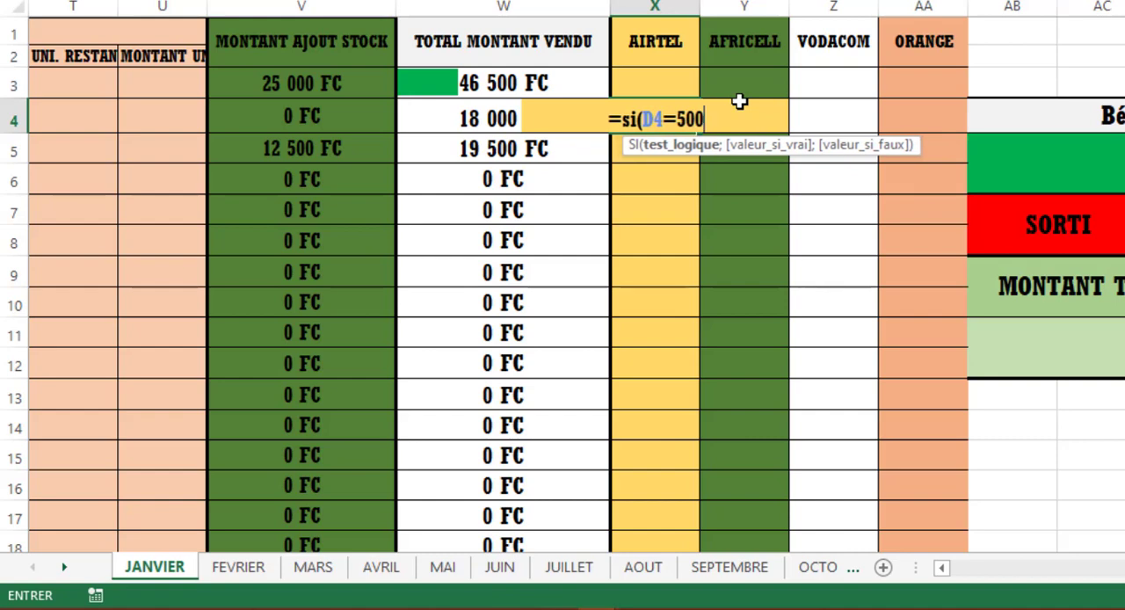
{"action": "type", "text": ";"}
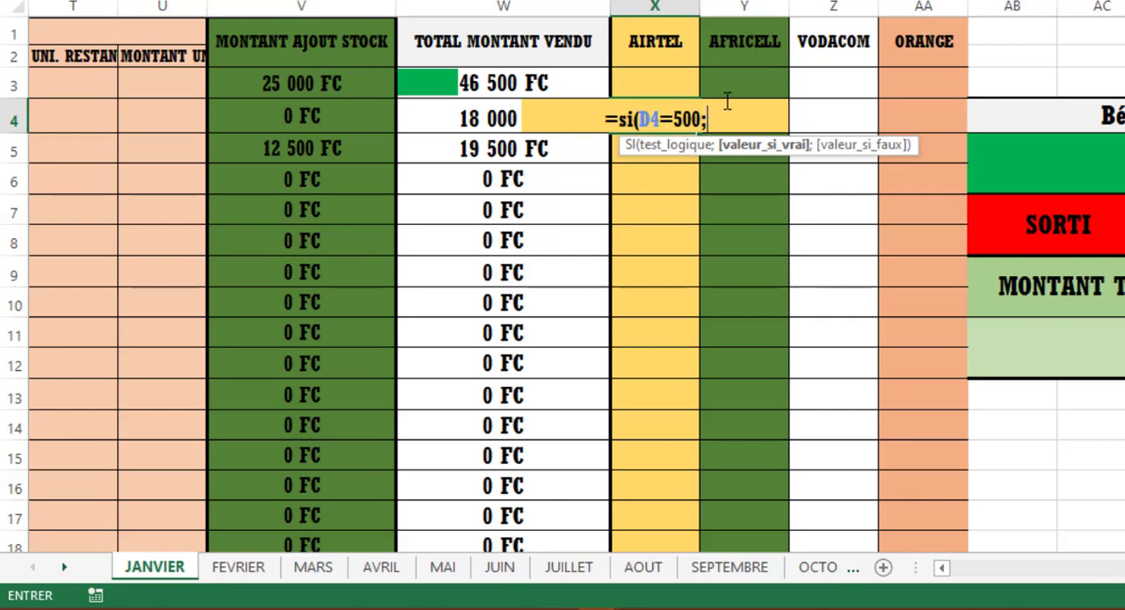
{"action": "type", "text": "2500"}
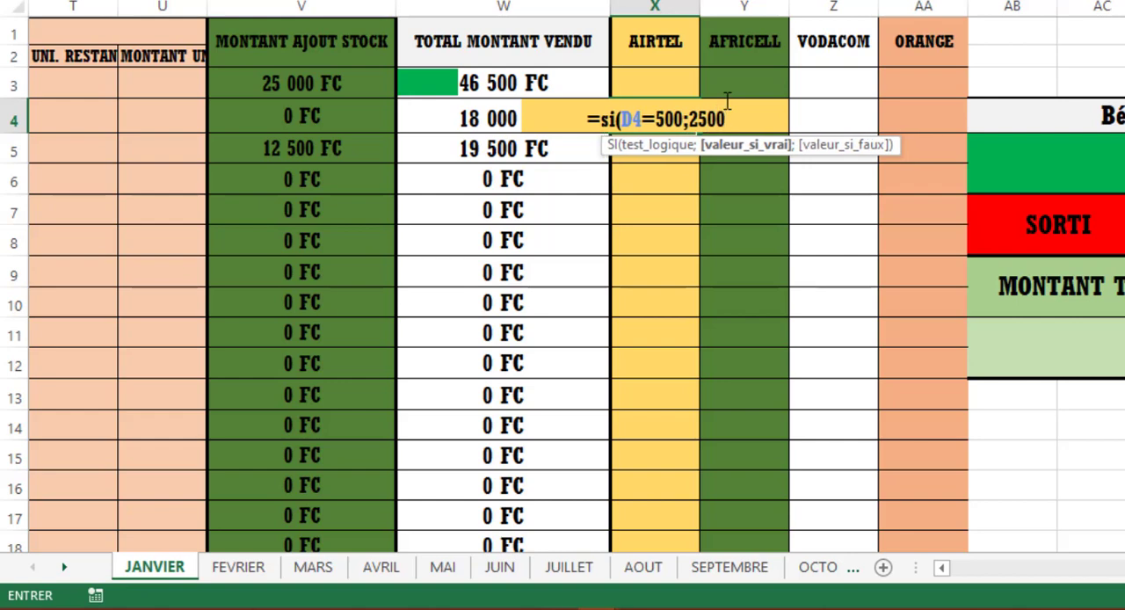
{"action": "type", "text": "."}
{"action": "key", "text": "BackSpace"}
- Nest a second SI as the false value in X4, with the test D4=1000
{"action": "type", "text": ";si"}
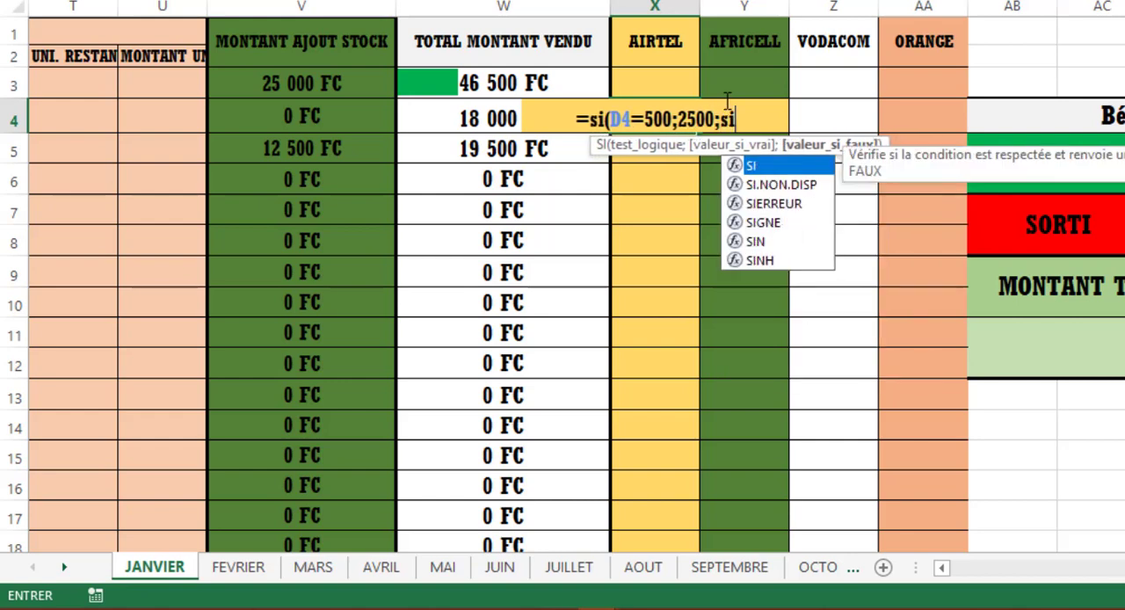
{"action": "type", "text": "("}
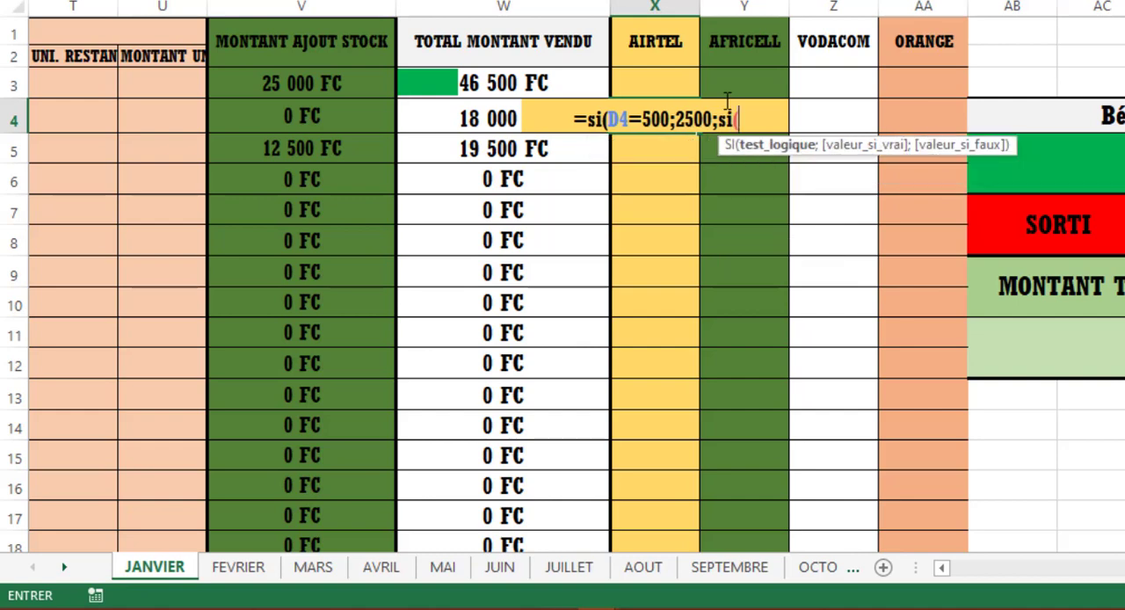
{"action": "type", "text": "D4"}
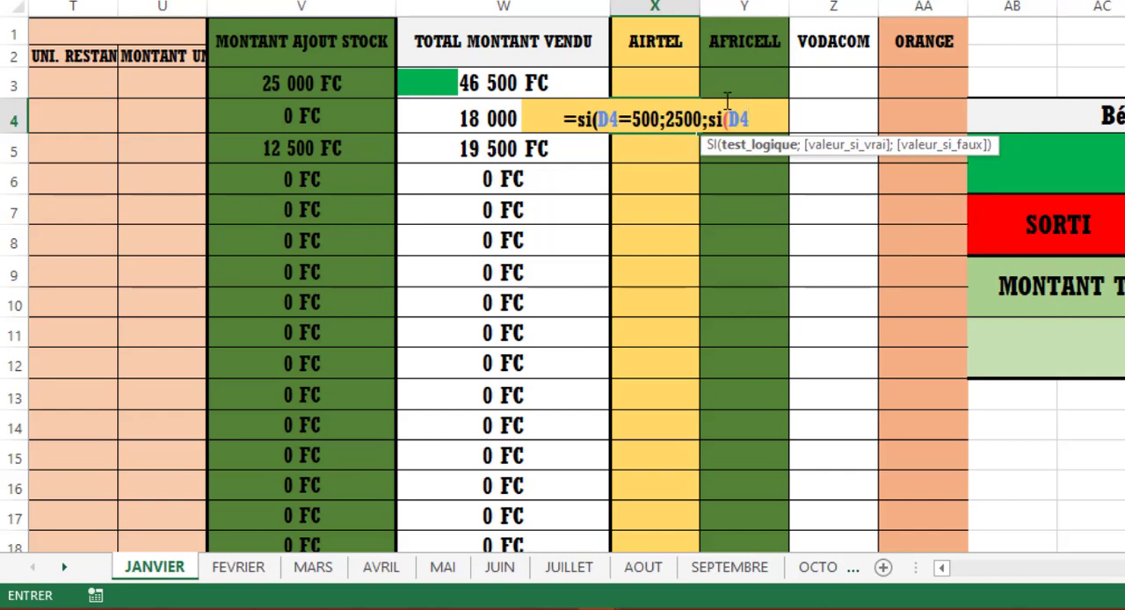
{"action": "type", "text": "="}
{"action": "type", "text": "&à"}
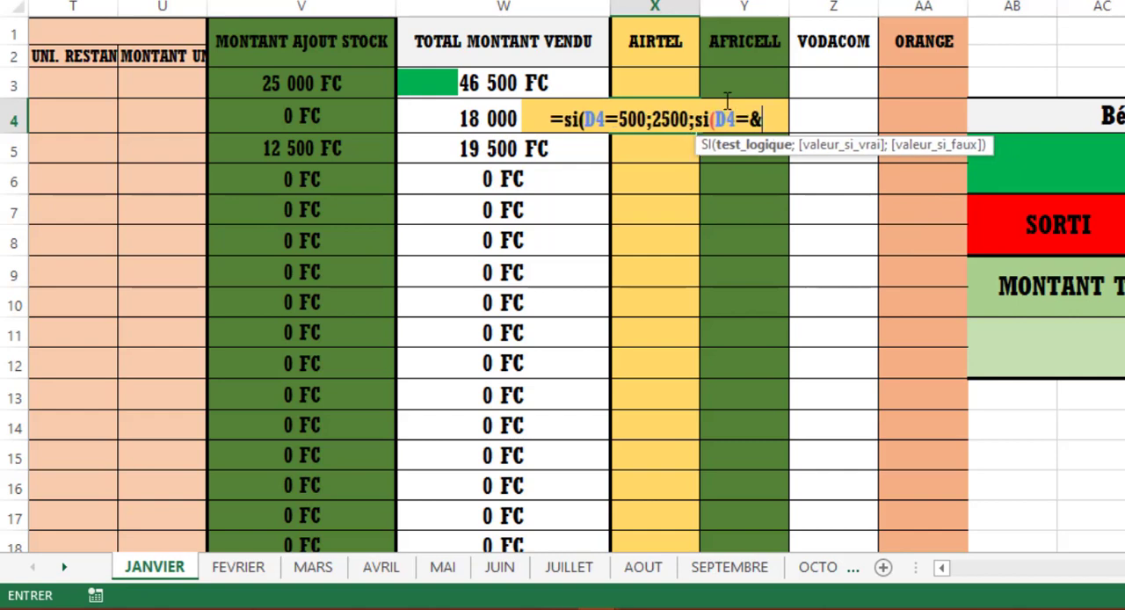
{"action": "key", "text": "BackSpace"}
{"action": "key", "text": "BackSpace"}
{"action": "key", "text": "Return"}
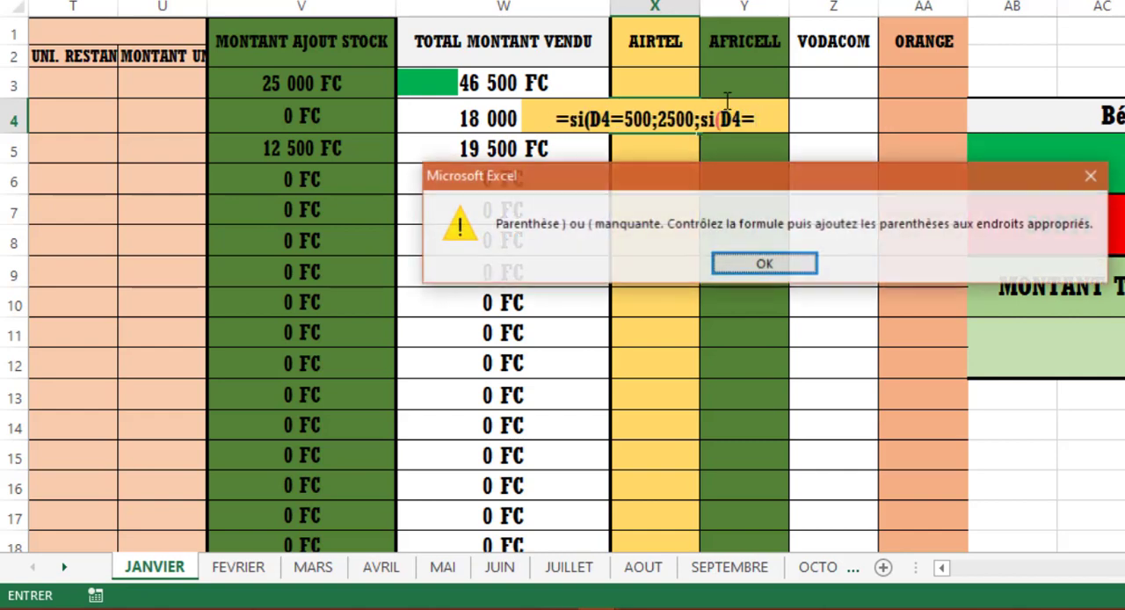
{"action": "left_click", "coordinate": [790, 260]}
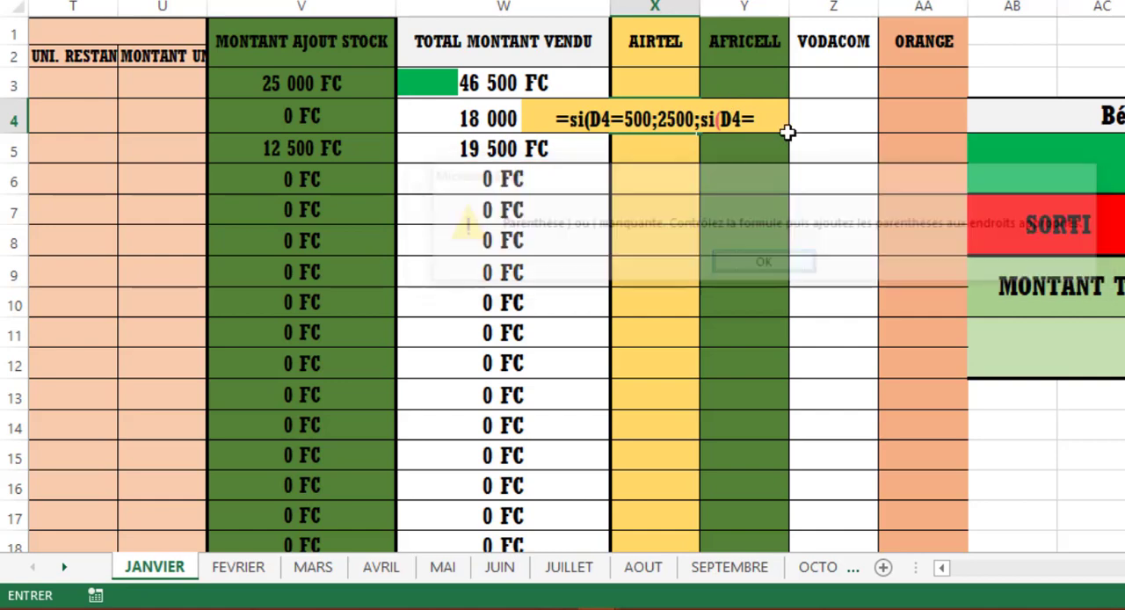
{"action": "left_click", "coordinate": [783, 118]}
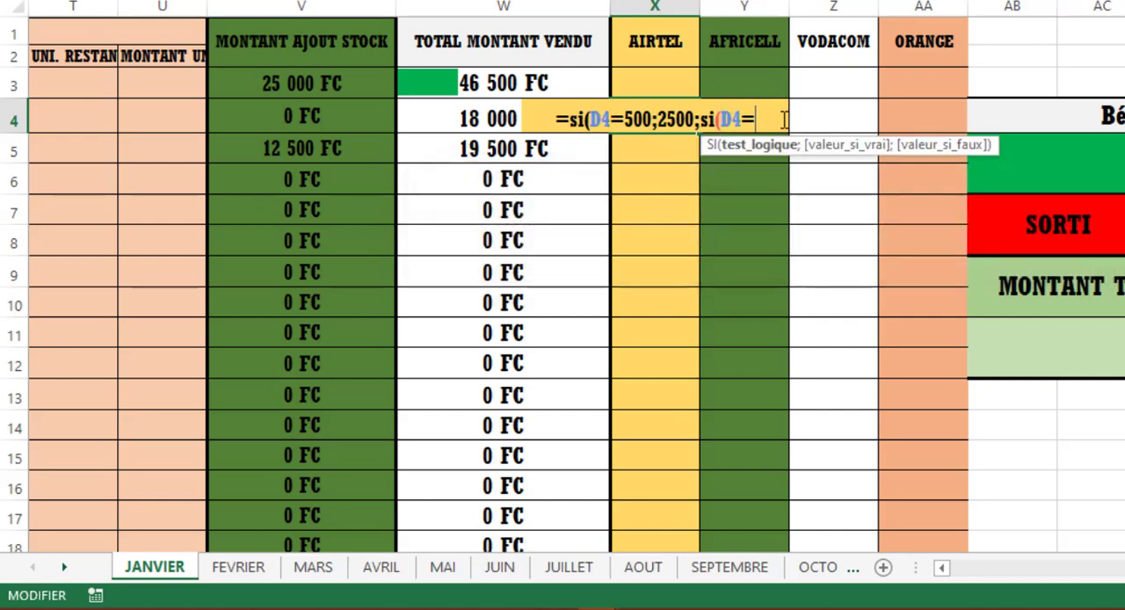
{"action": "type", "text": "1"}
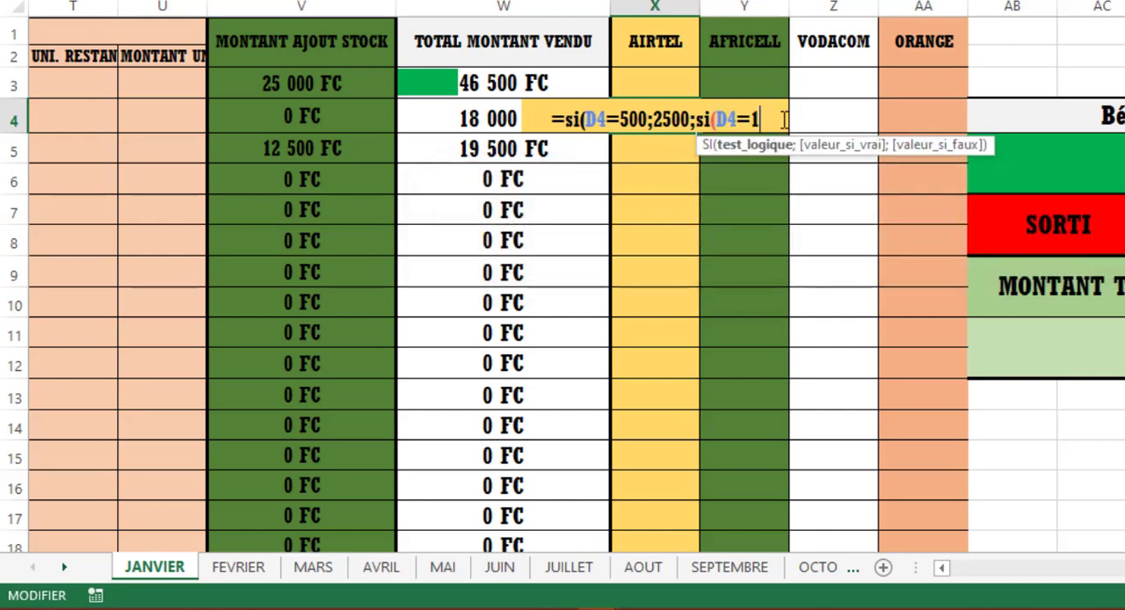
{"action": "type", "text": "000"}
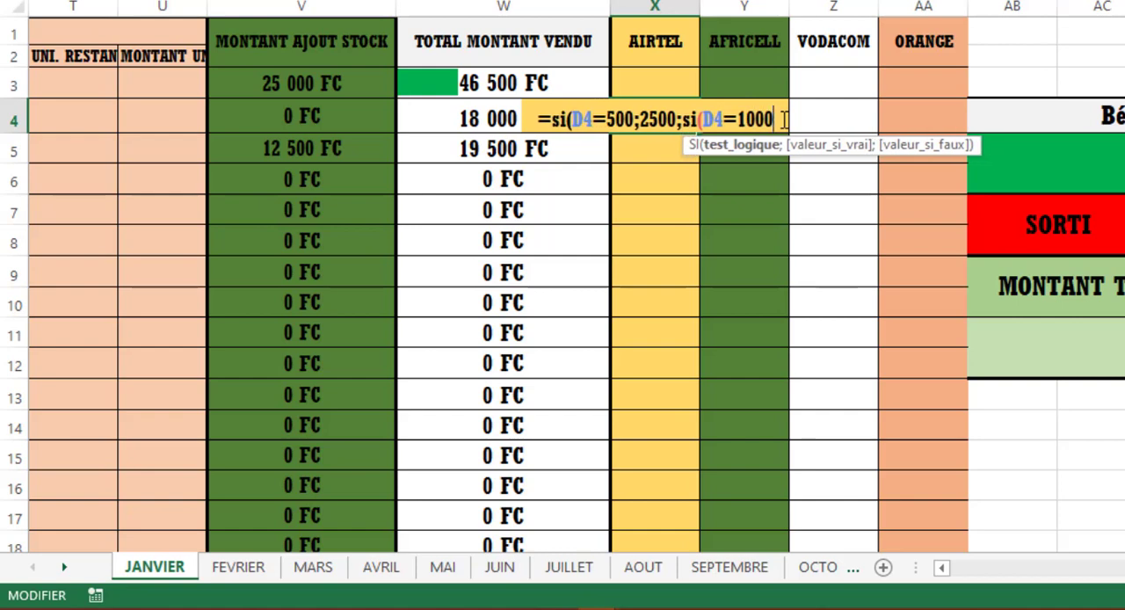
{"action": "type", "text": ";"}
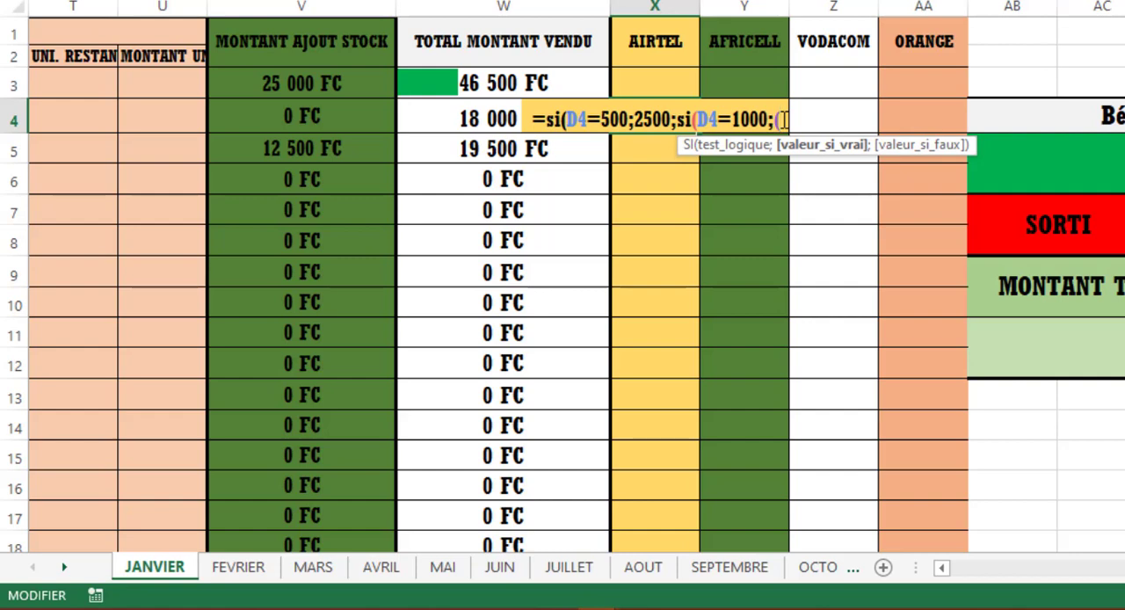
{"action": "type", "text": "50"}
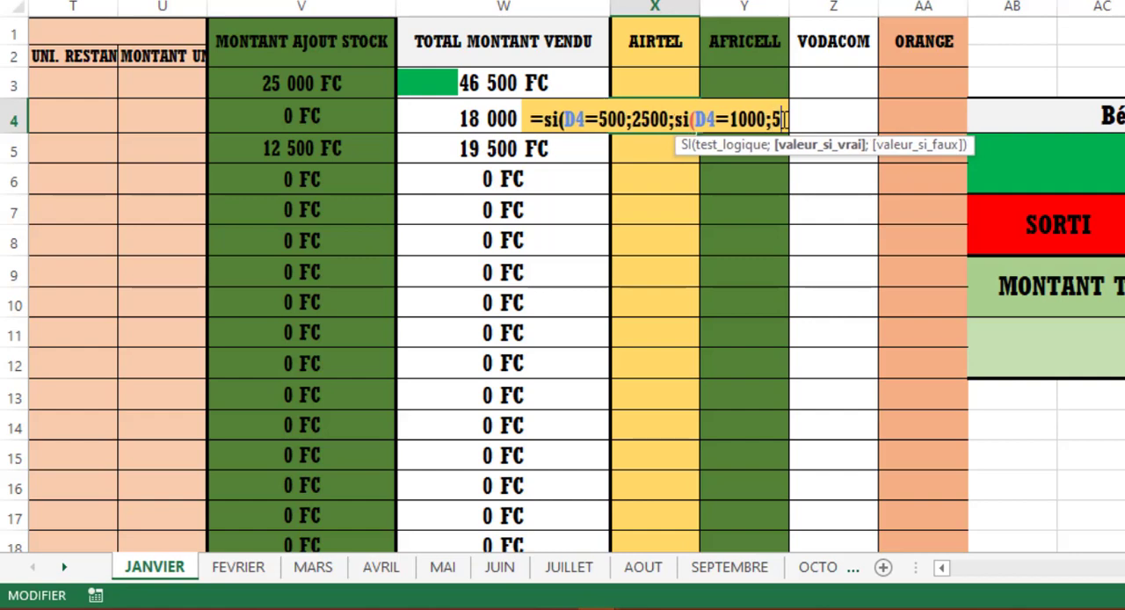
{"action": "type", "text": "0"}
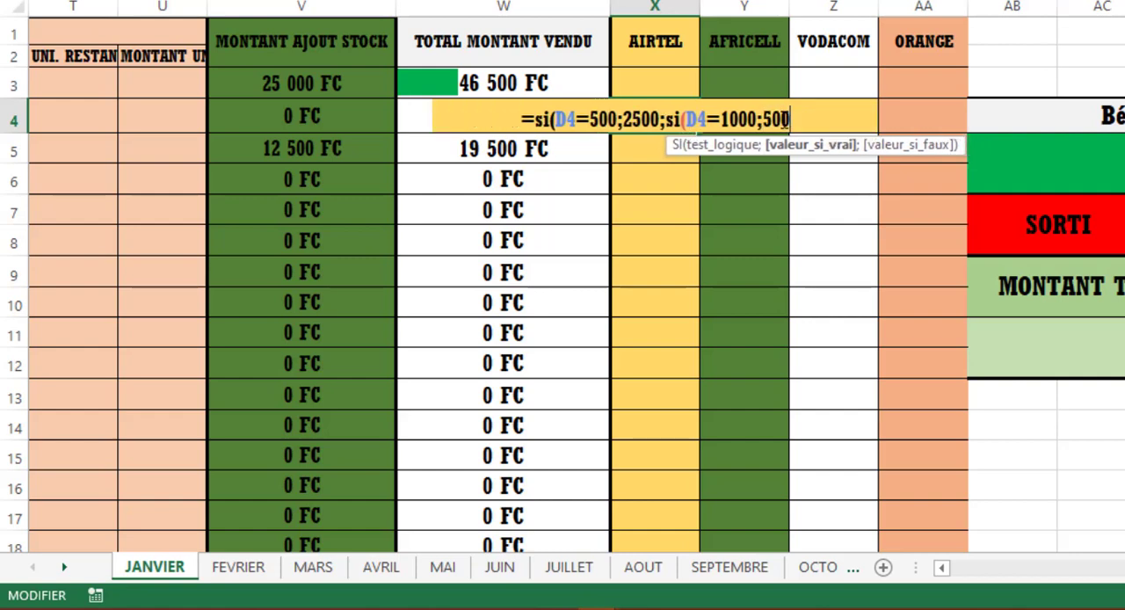
{"action": "type", "text": "0."}
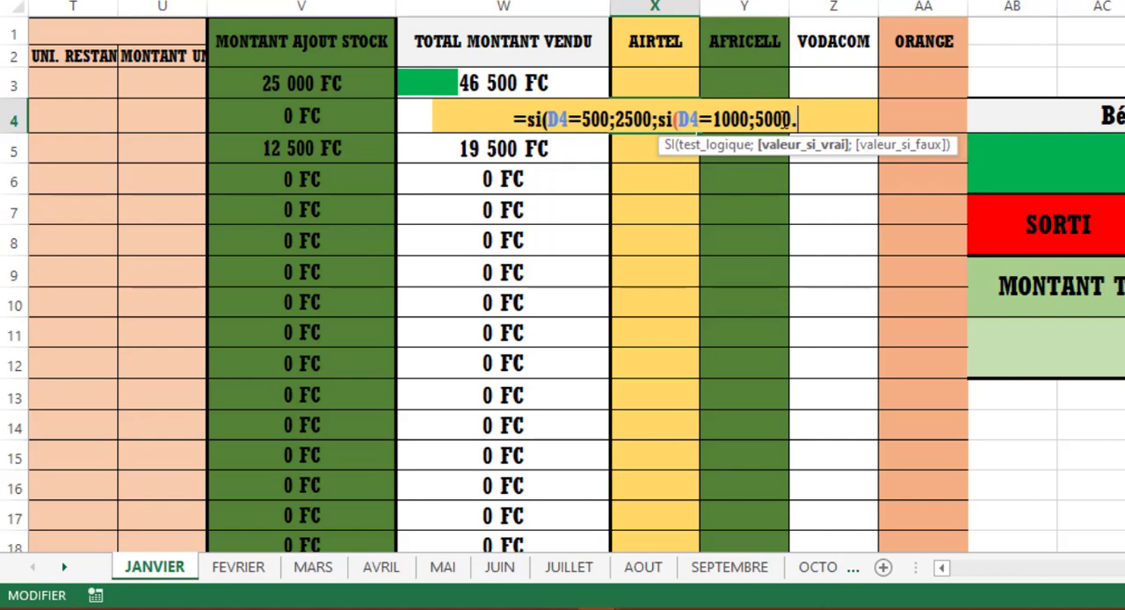
- Set the second SI in X4 to return 5000 when its test is true
{"action": "key", "text": "BackSpace"}
- Nest a third SI as the second one's false value in X4, testing cell D4
{"action": "type", "text": ";"}
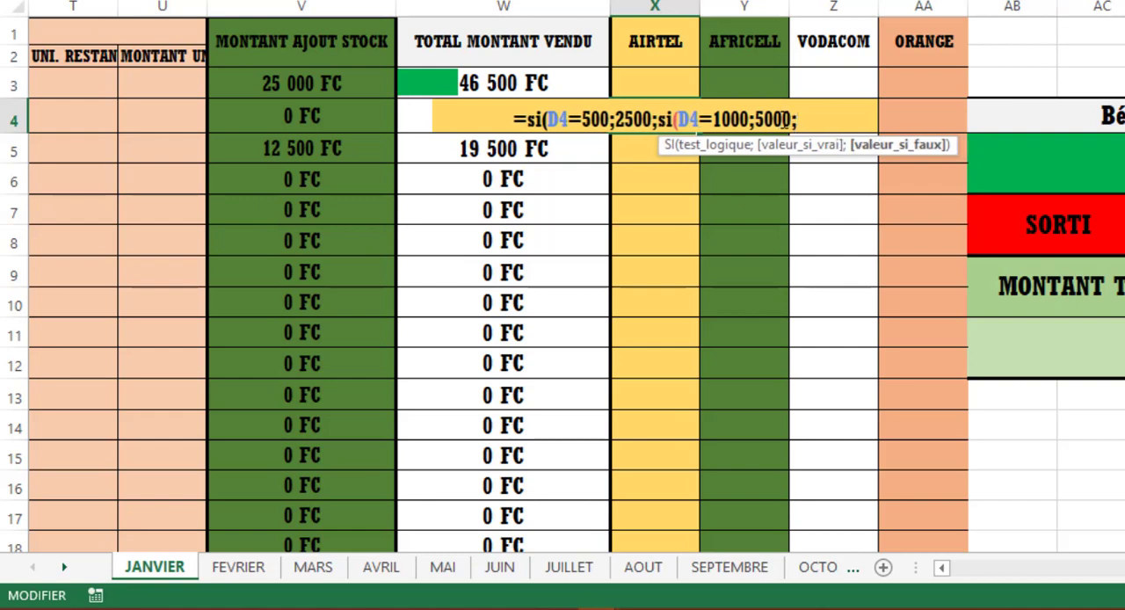
{"action": "type", "text": "si("}
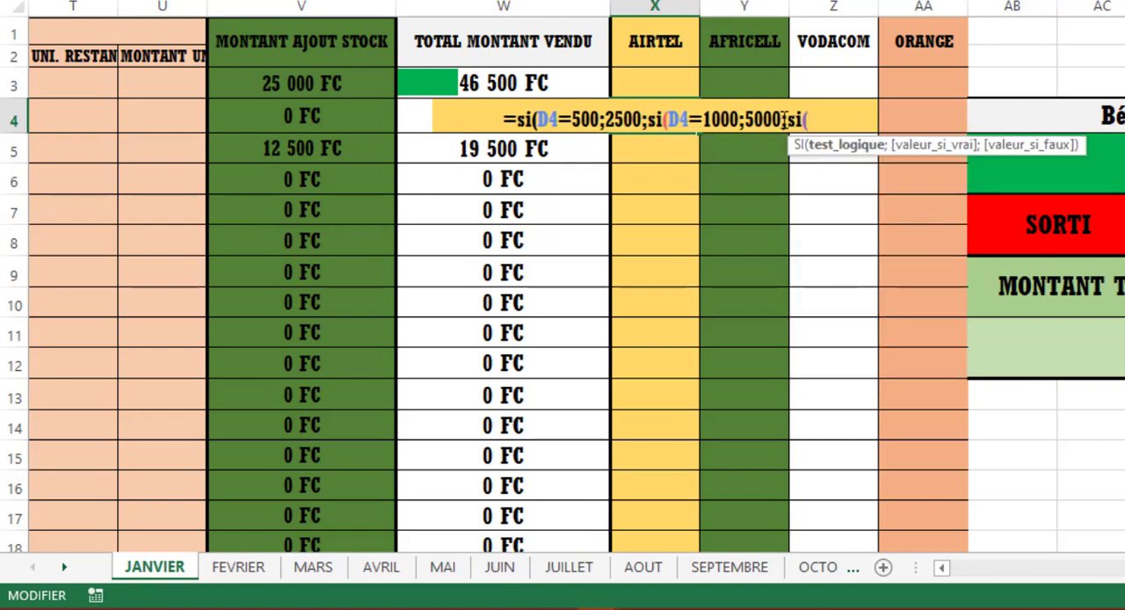
{"action": "type", "text": "15"}
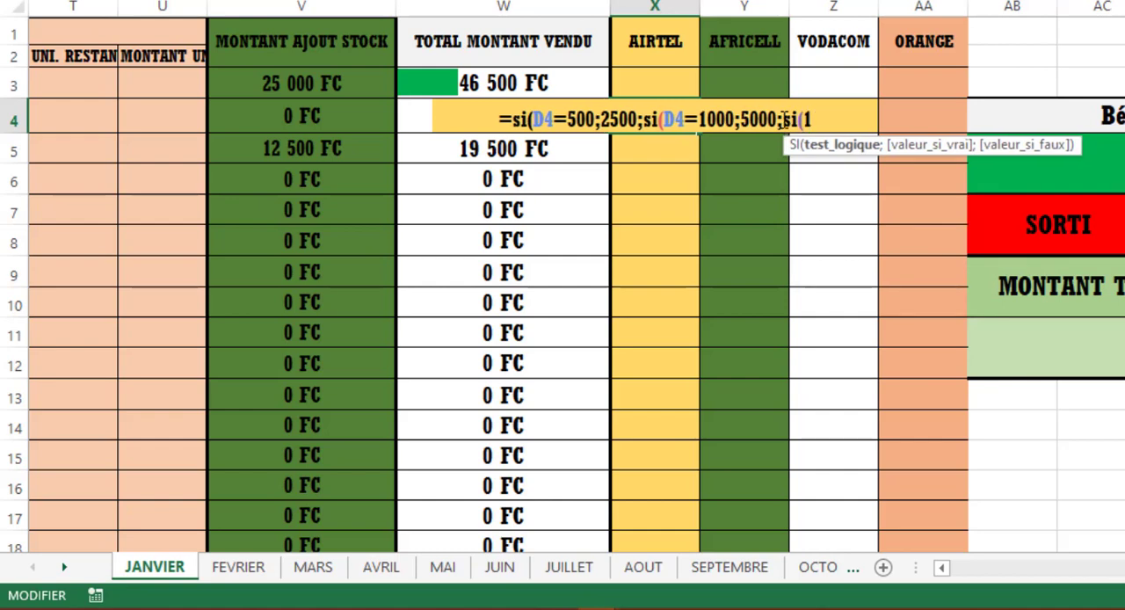
{"action": "key", "text": "BackSpace"}
{"action": "key", "text": "BackSpace"}
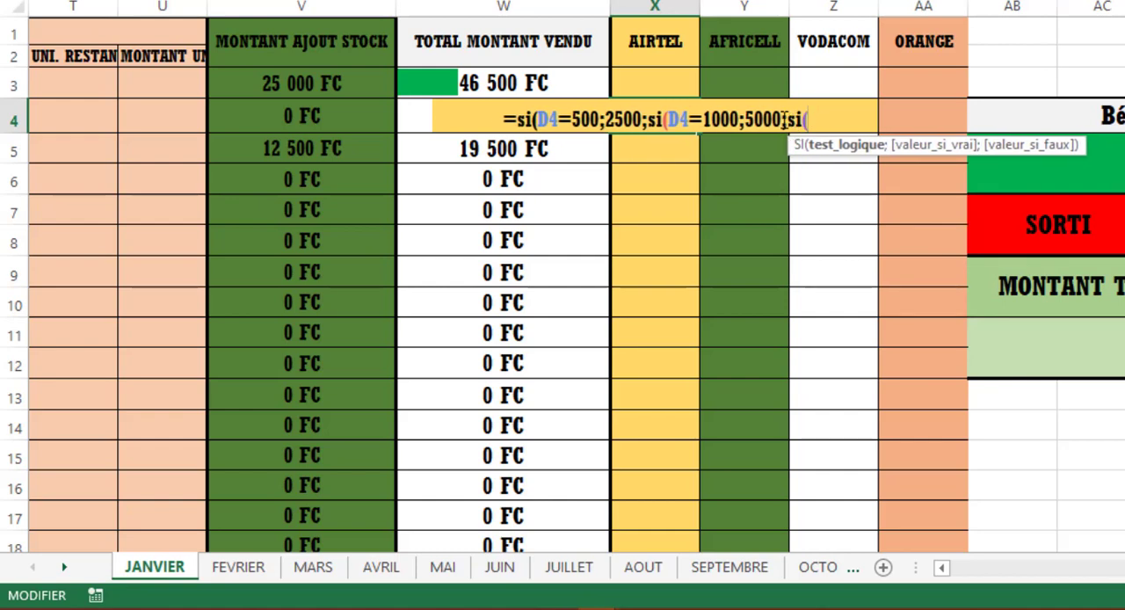
{"action": "type", "text": "d"}
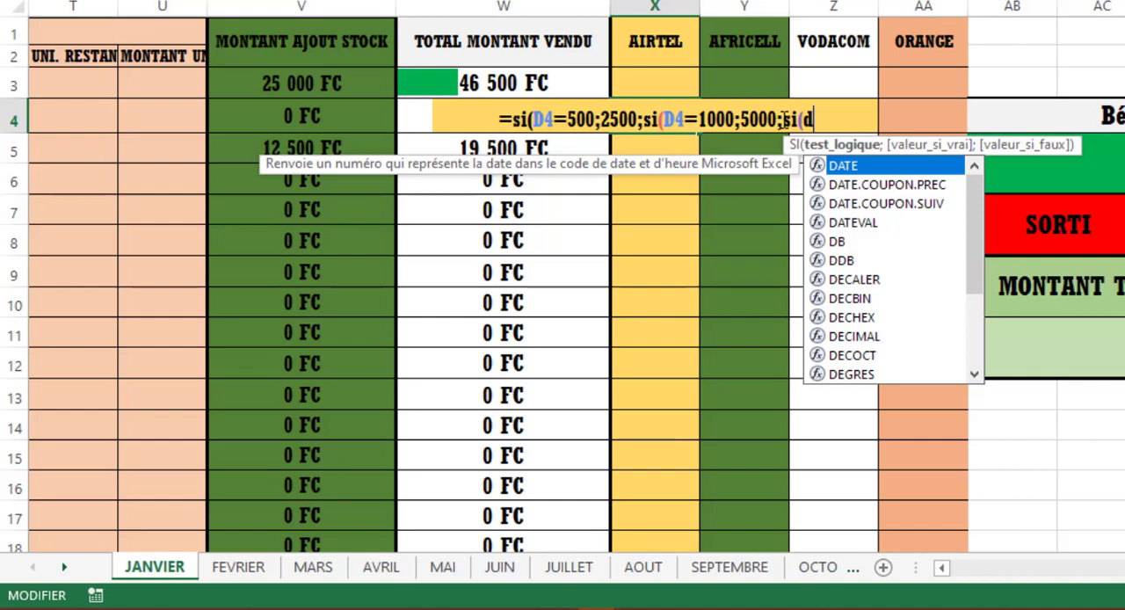
{"action": "type", "text": "'"}
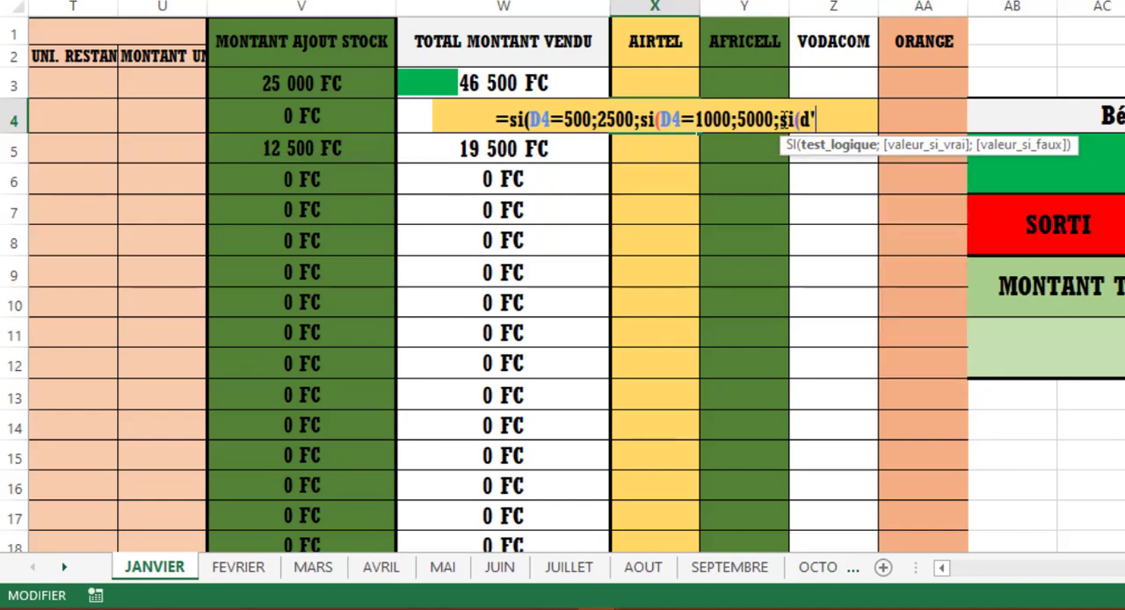
{"action": "key", "text": "BackSpace"}
{"action": "type", "text": "4+"}
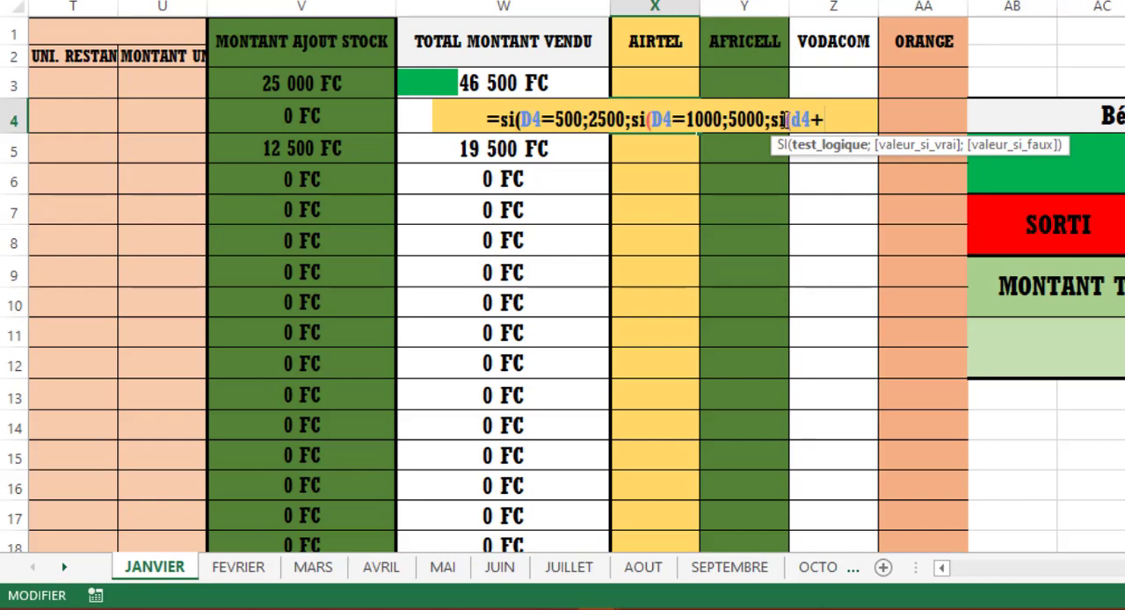
- Complete the third SI's condition in X4 as D4=1500
{"action": "key", "text": "BackSpace"}
{"action": "type", "text": "+"}
{"action": "key", "text": "BackSpace"}
{"action": "type", "text": "=&"}
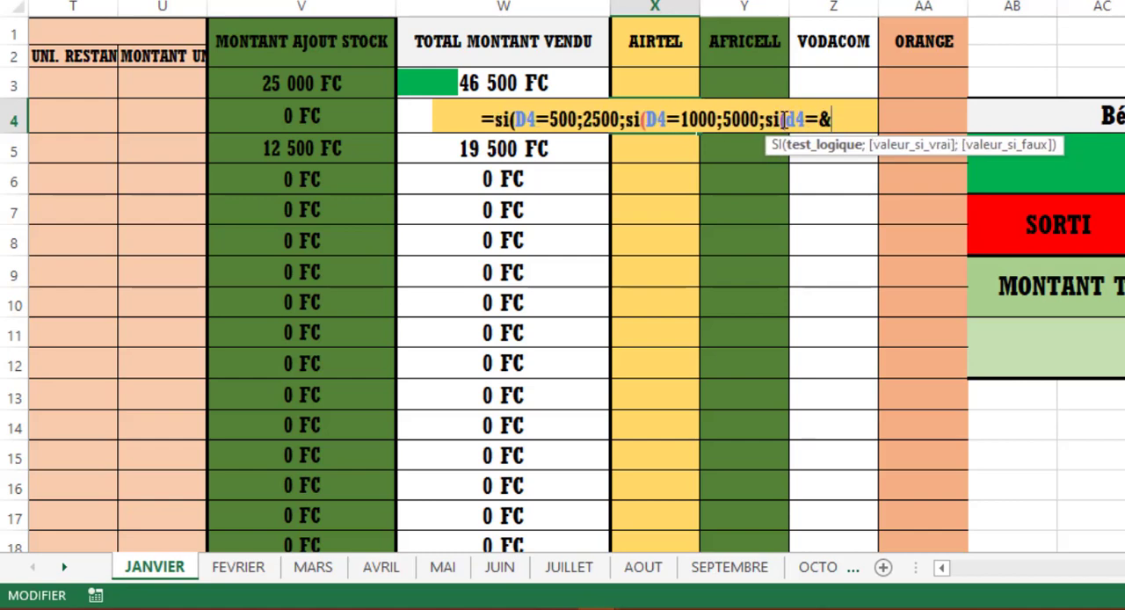
{"action": "key", "text": "BackSpace"}
{"action": "type", "text": "100"}
{"action": "key", "text": "BackSpace"}
{"action": "key", "text": "BackSpace"}
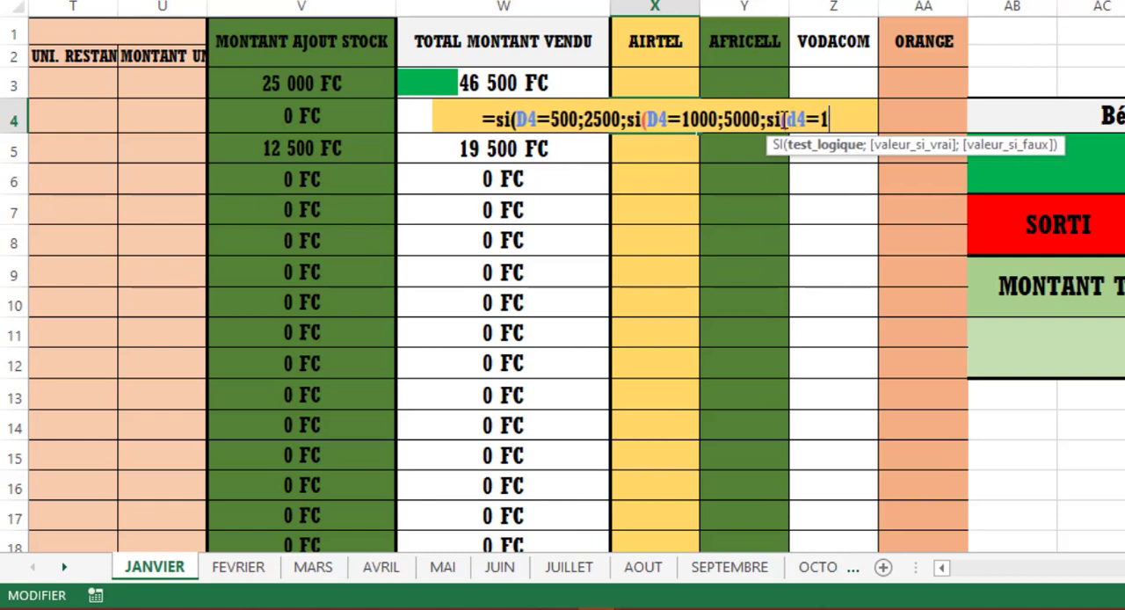
{"action": "type", "text": "4"}
{"action": "key", "text": "BackSpace"}
{"action": "type", "text": "500"}
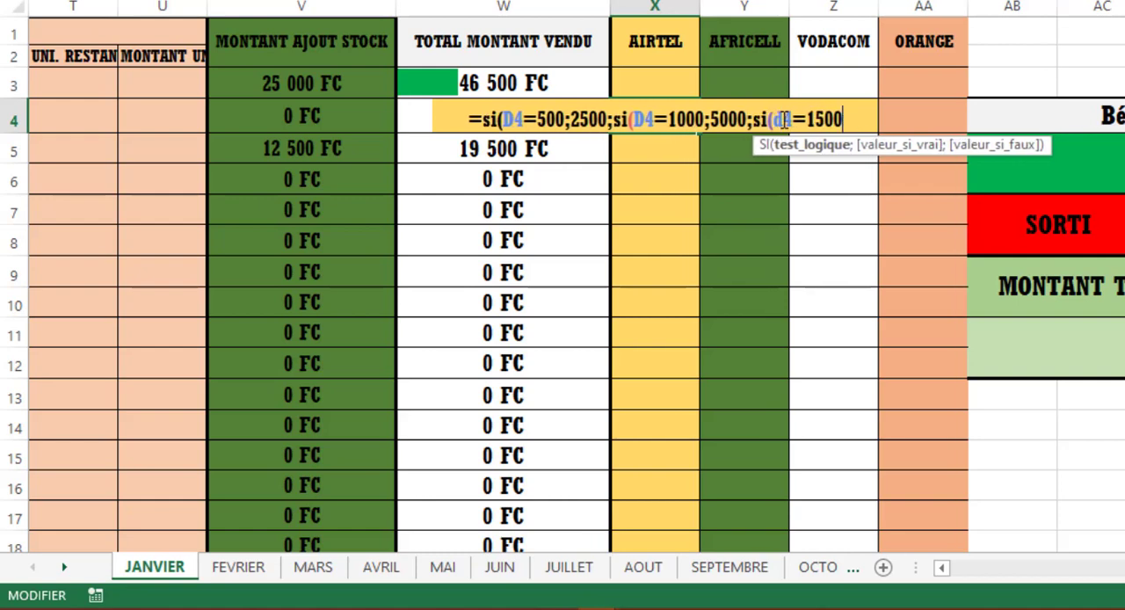
{"action": "type", "text": ";"}
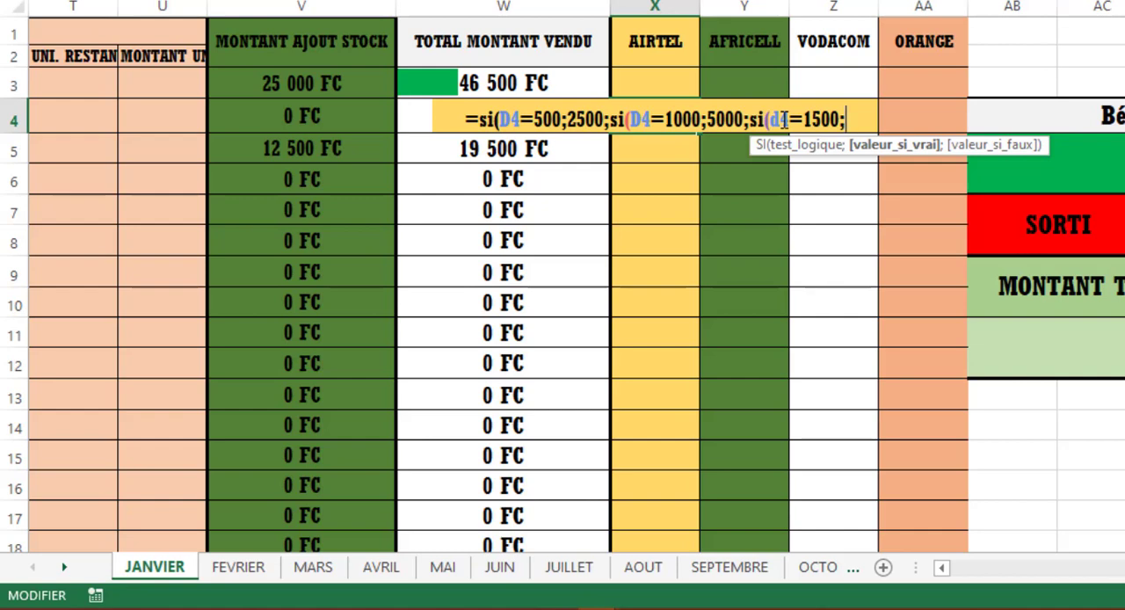
- Set the third SI in X4 to return 7500 when its test is true
{"action": "type", "text": "70"}
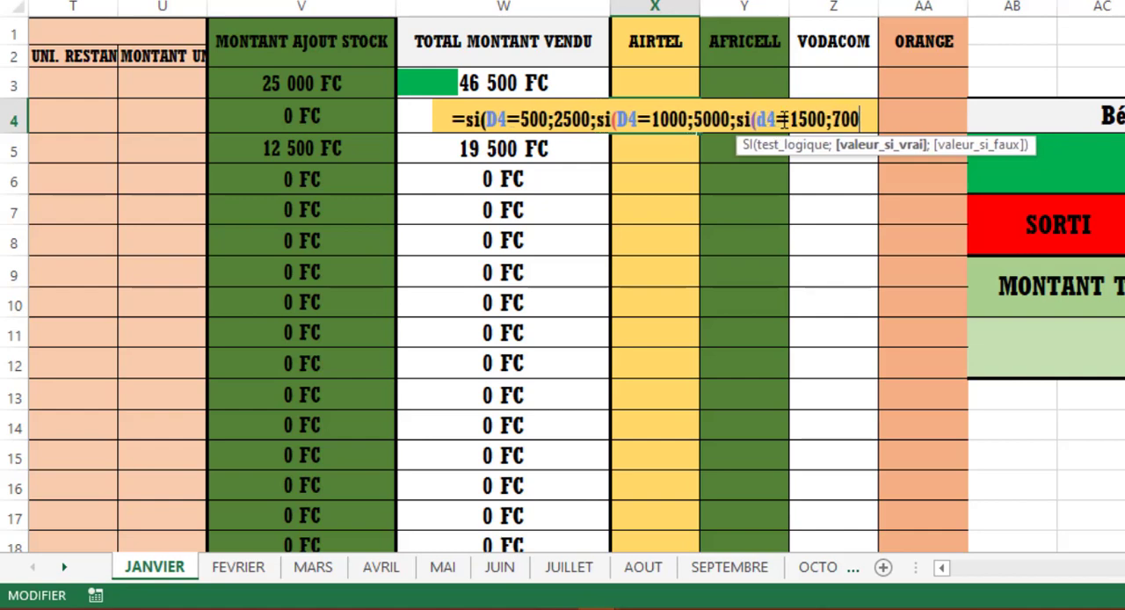
{"action": "key", "text": "BackSpace"}
{"action": "type", "text": "500"}
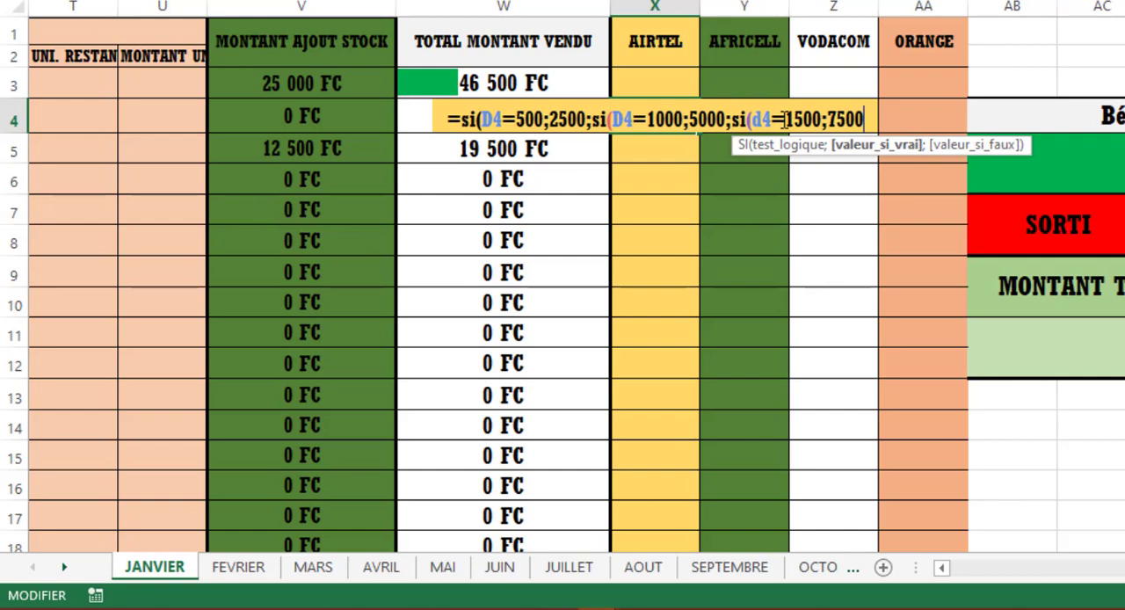
{"action": "type", "text": ";"}
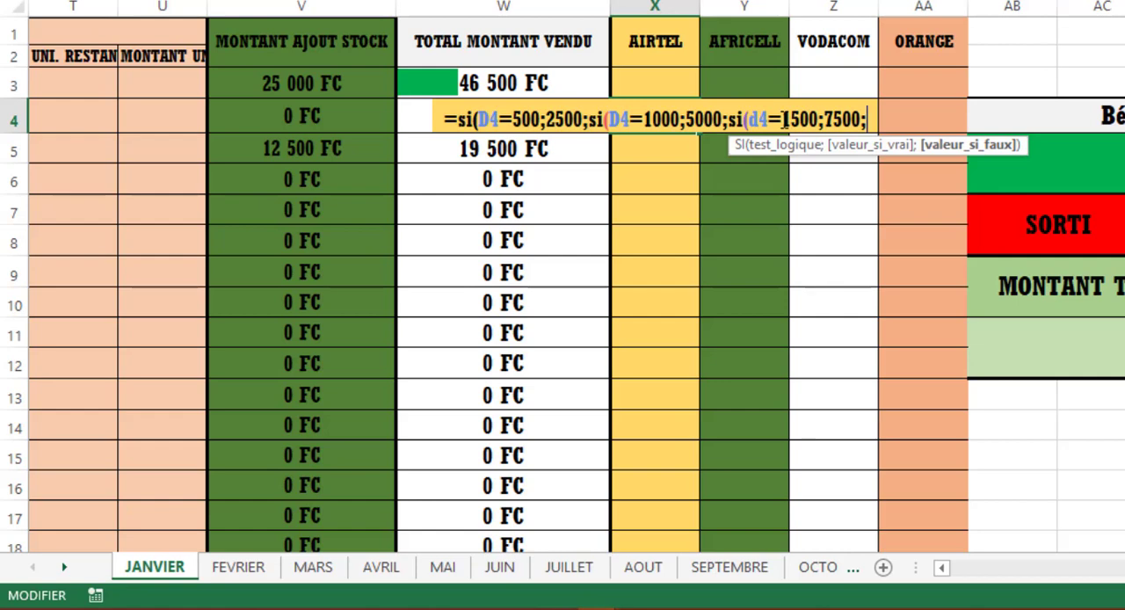
{"action": "type", "text": "si"}
- Nest a fourth SI as the third one's false value in X4, with the test D4=2000
{"action": "key", "text": "Tab"}
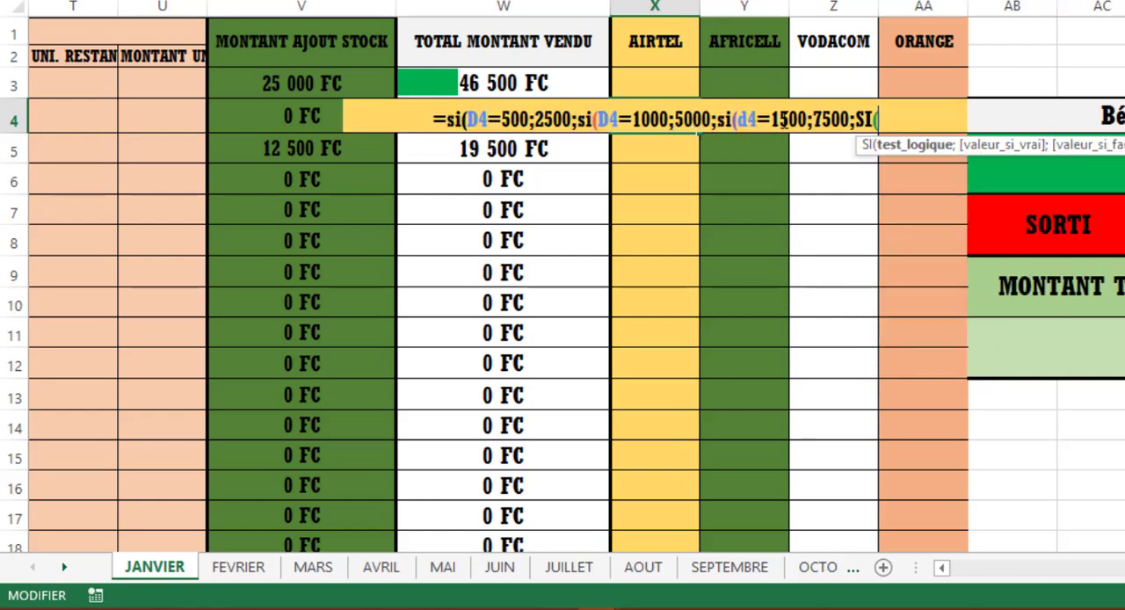
{"action": "type", "text": "d"}
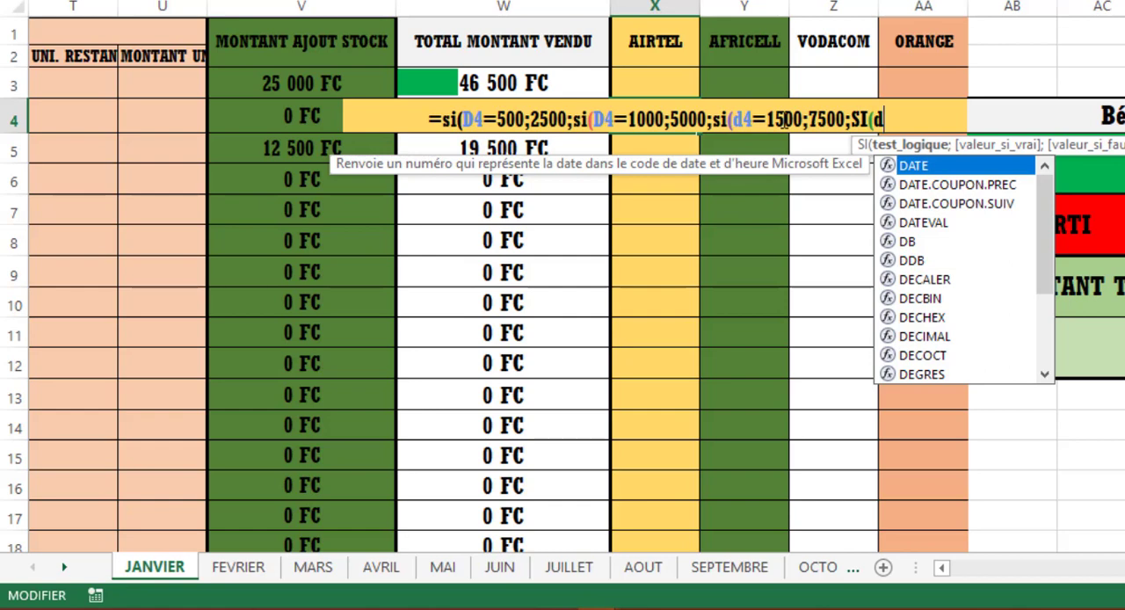
{"action": "type", "text": "'"}
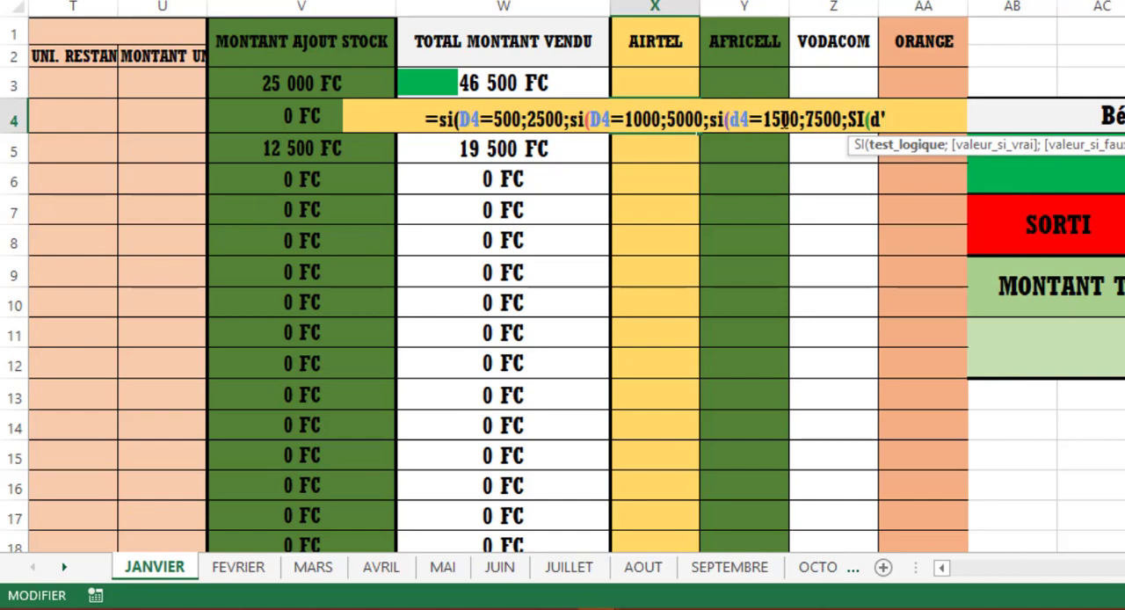
{"action": "key", "text": "BackSpace"}
{"action": "type", "text": "4"}
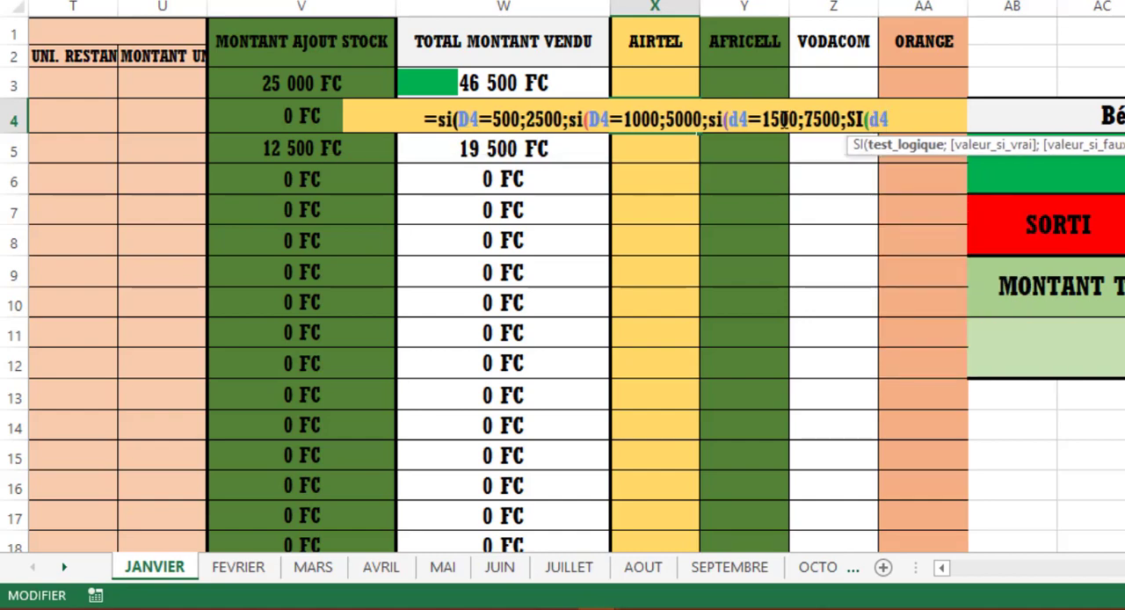
{"action": "type", "text": "=2000"}
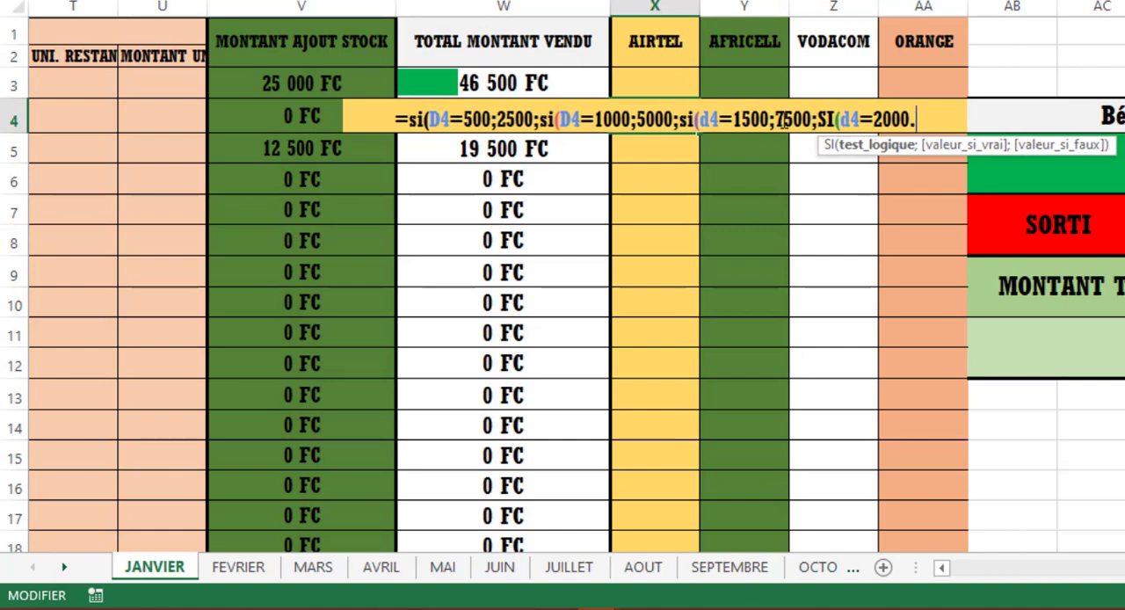
{"action": "type", "text": ",&"}
- Add 1000 after the fourth SI's test in X4, followed by a semicolon
{"action": "key", "text": "BackSpace"}
{"action": "type", "text": "1000"}
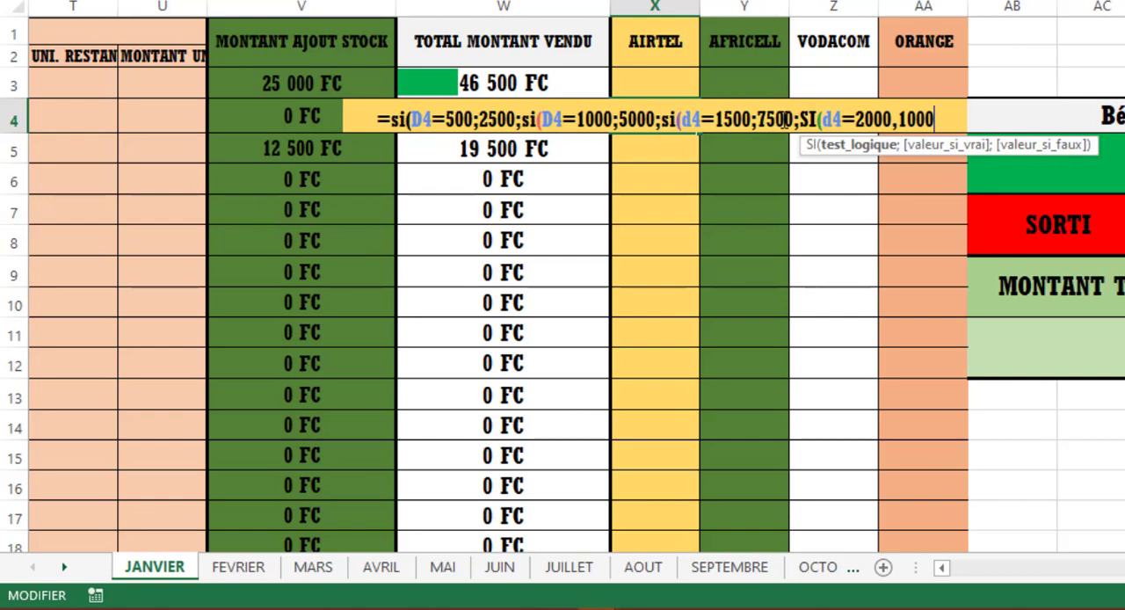
{"action": "type", "text": "°"}
{"action": "key", "text": "BackSpace"}
{"action": "type", "text": ")"}
{"action": "key", "text": "BackSpace"}
{"action": "type", "text": ";"}
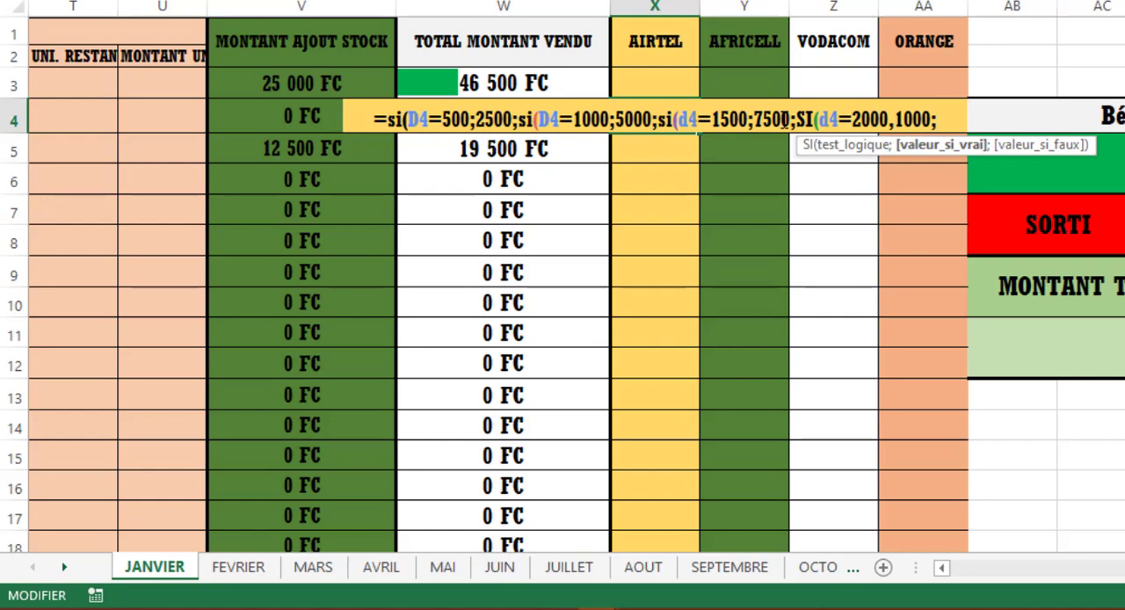
{"action": "type", "text": "\"\""}
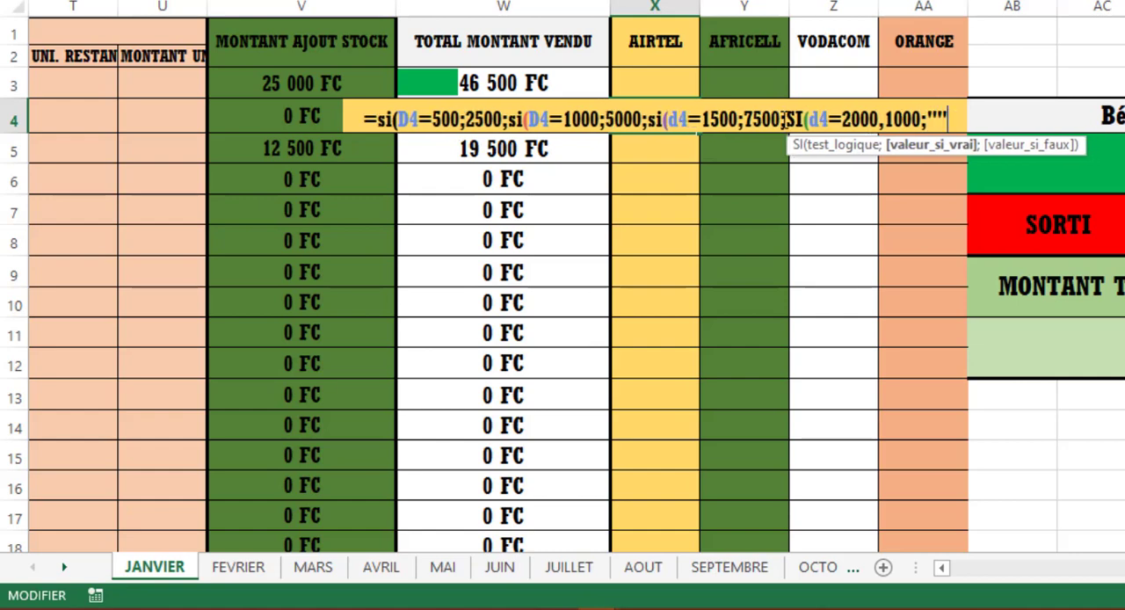
- Replace the comma before 1000 in X4's fourth SI with a semicolon so that 1000 is its true value
{"action": "key", "text": "BackSpace"}
{"action": "key", "text": "BackSpace"}
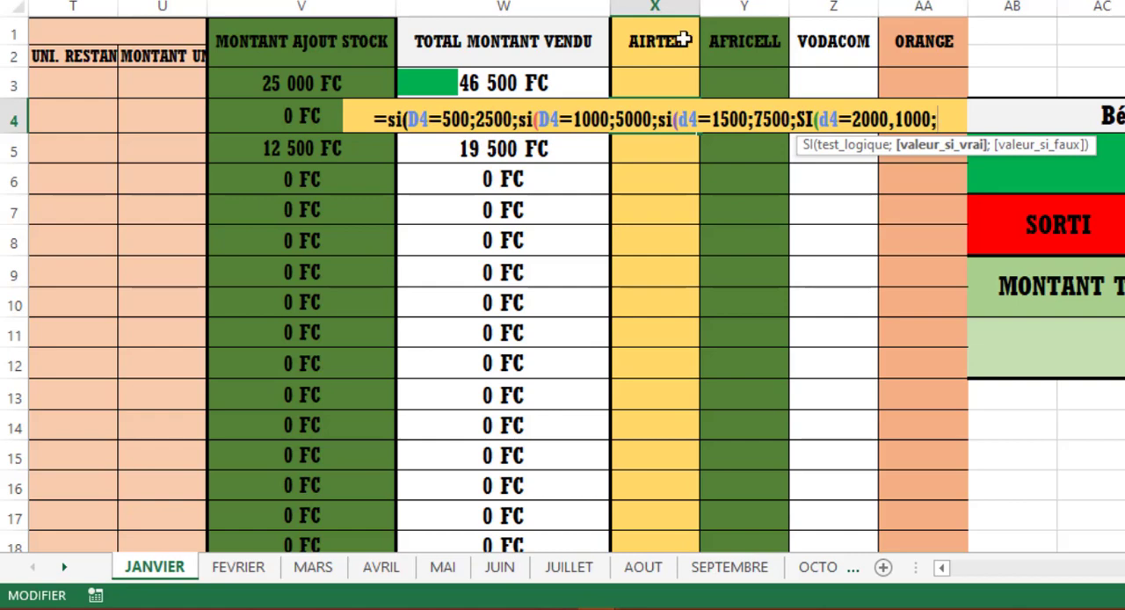
{"action": "left_click", "coordinate": [898, 119]}
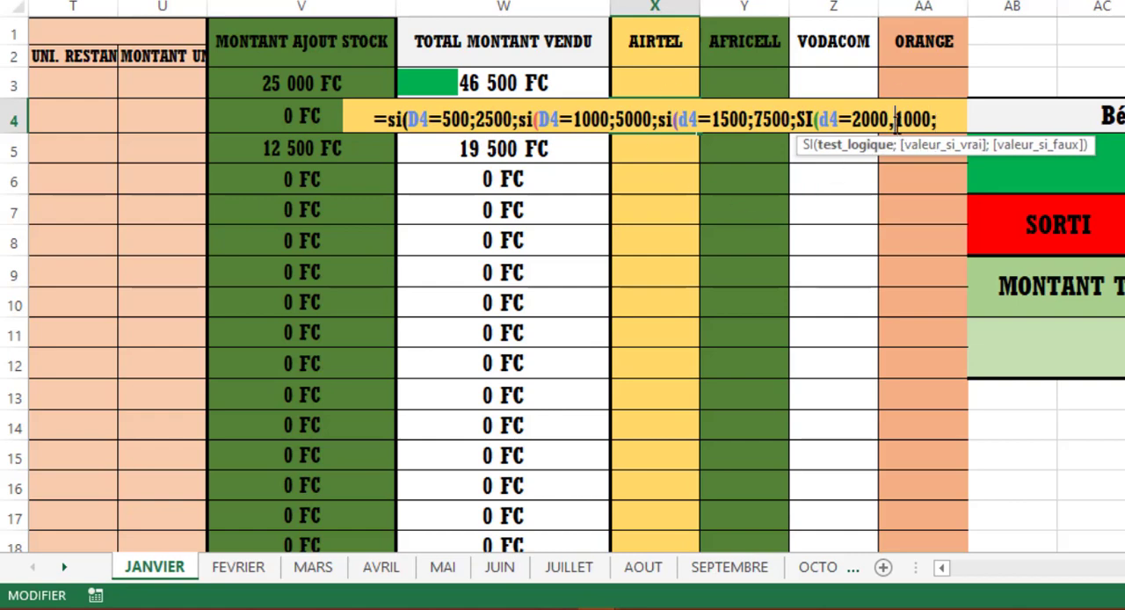
{"action": "key", "text": "BackSpace"}
{"action": "type", "text": ";"}
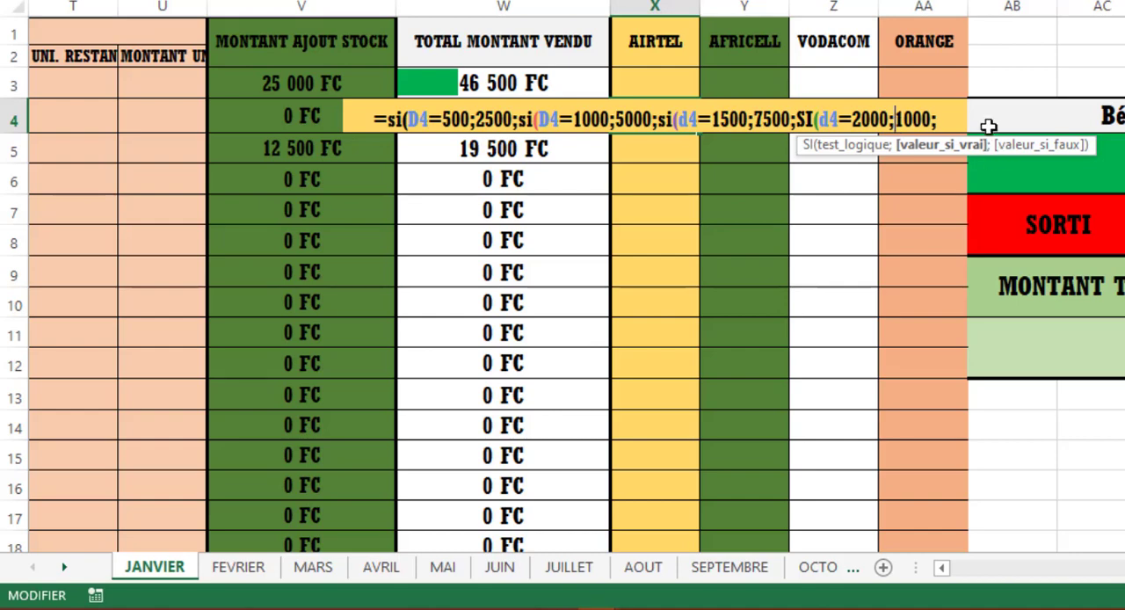
- Set the fourth SI's false value to empty text "", close all four nested SI functions and validate the X4 formula
{"action": "left_click", "coordinate": [939, 118]}
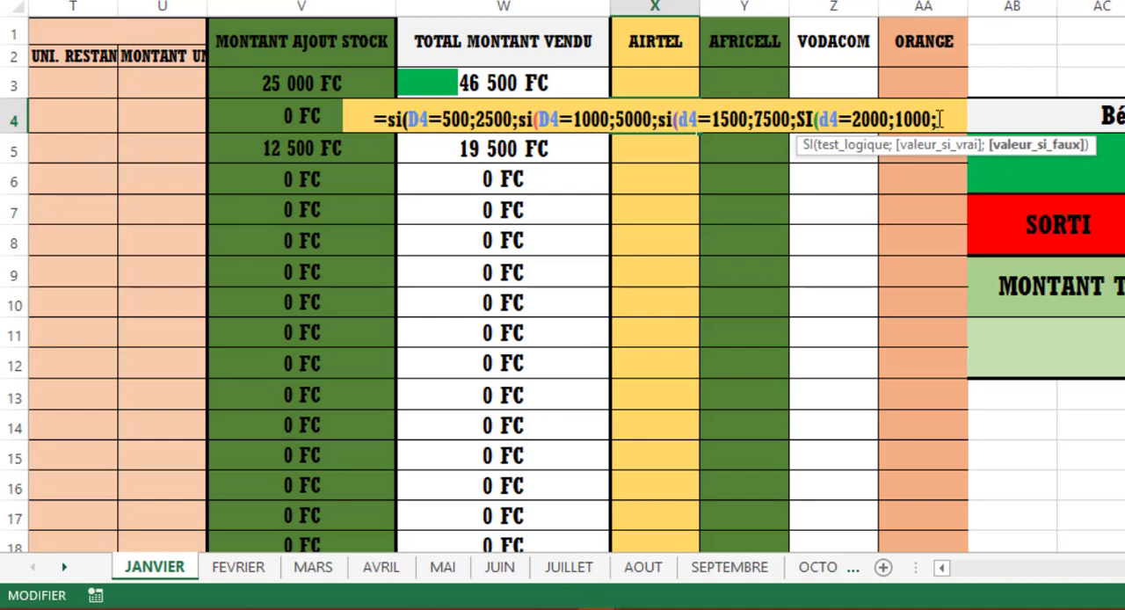
{"action": "type", "text": "\""}
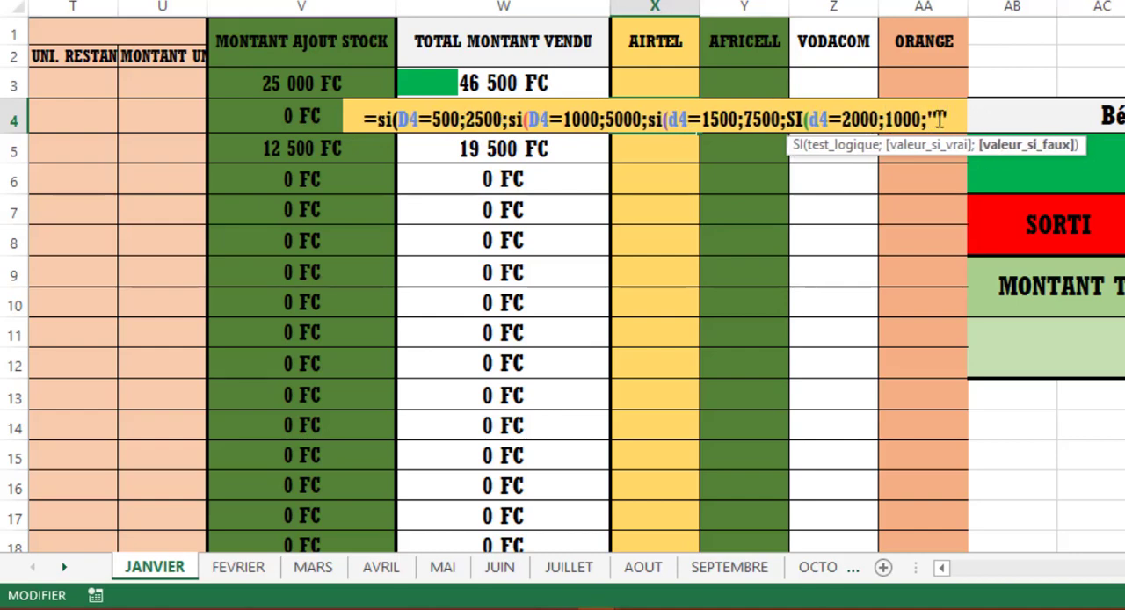
{"action": "type", "text": "T\")"}
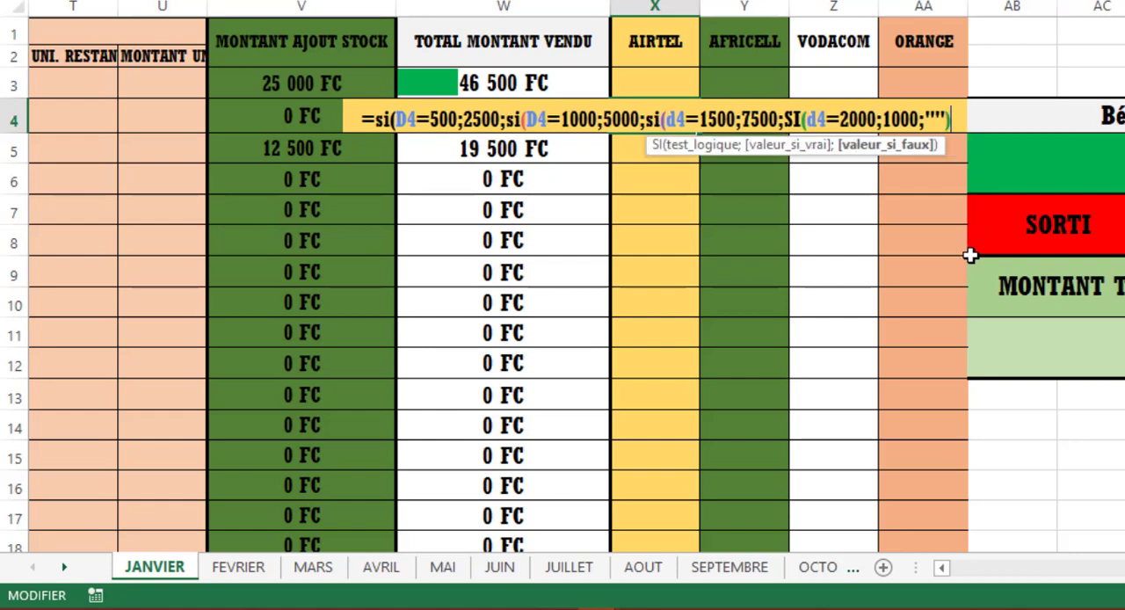
{"action": "type", "text": ")"}
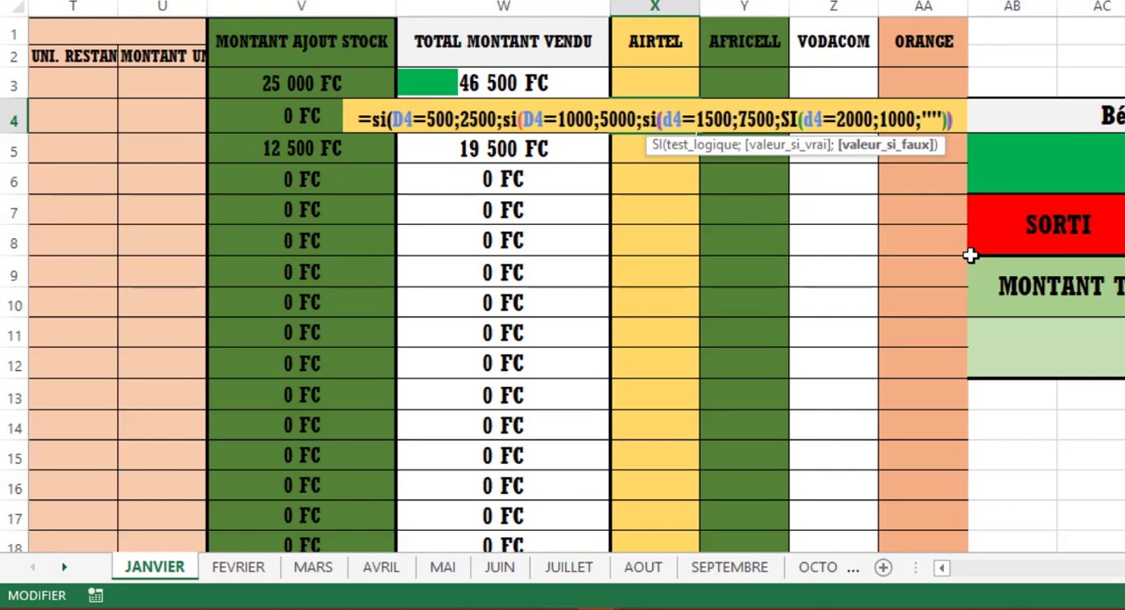
{"action": "type", "text": ")"}
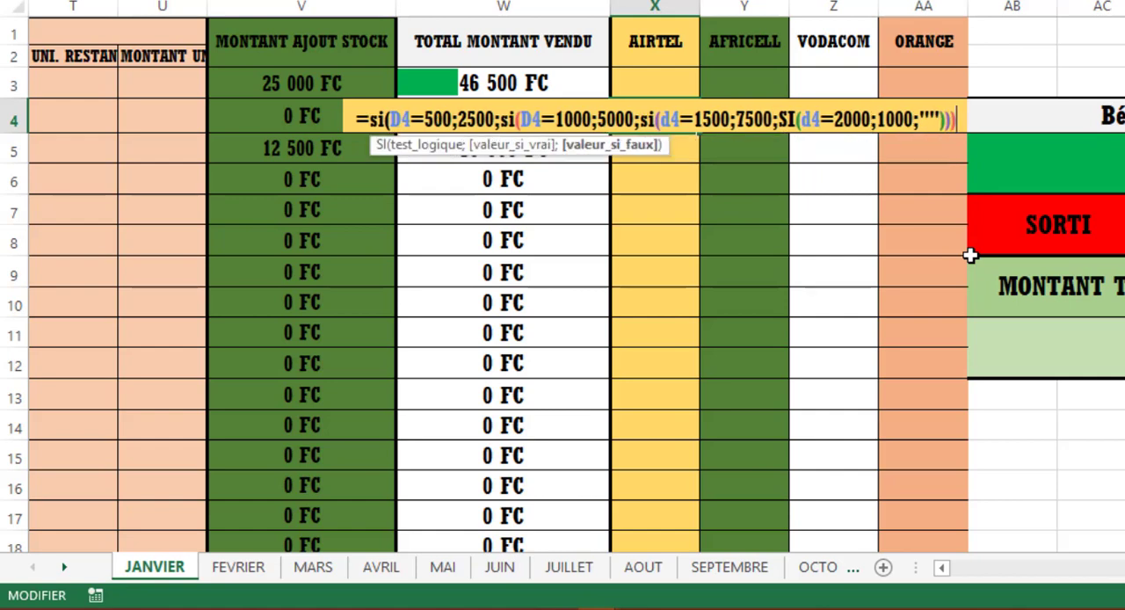
{"action": "type", "text": ")"}
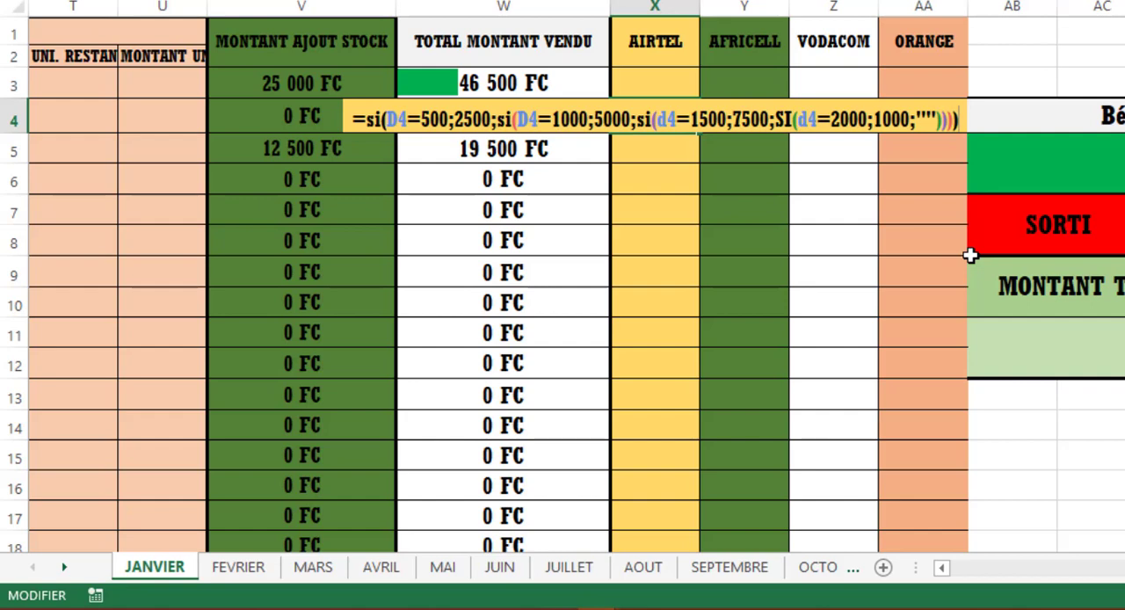
{"action": "key", "text": "Return"}
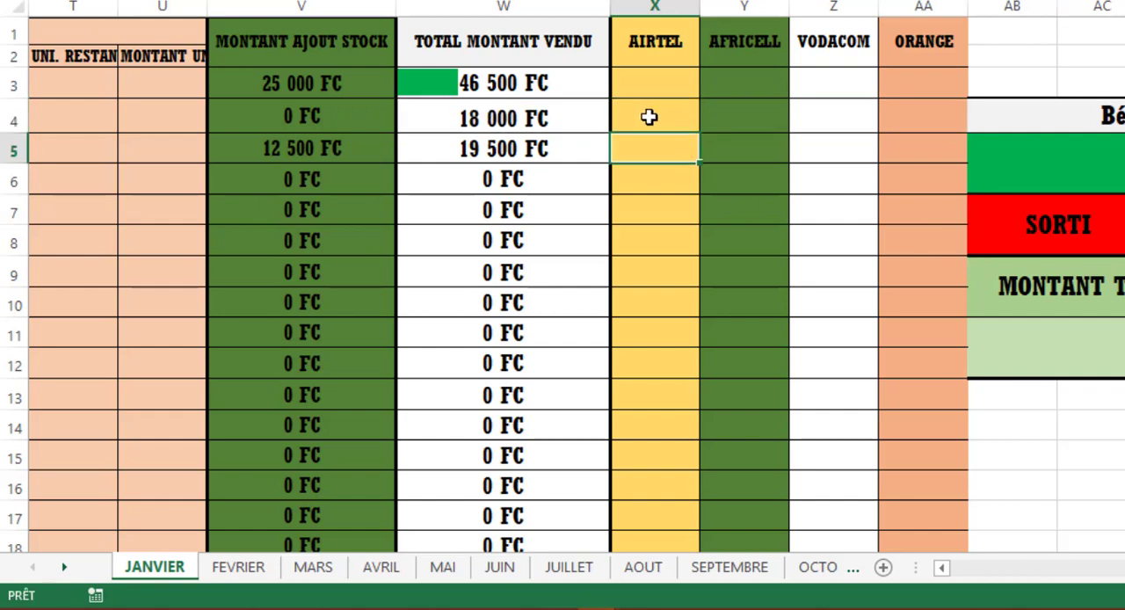
- Copy the X4 formula down the AIRTEL profit column and check the 03/01/2023 profit against that day's added stock
{"action": "left_click", "coordinate": [648, 117]}
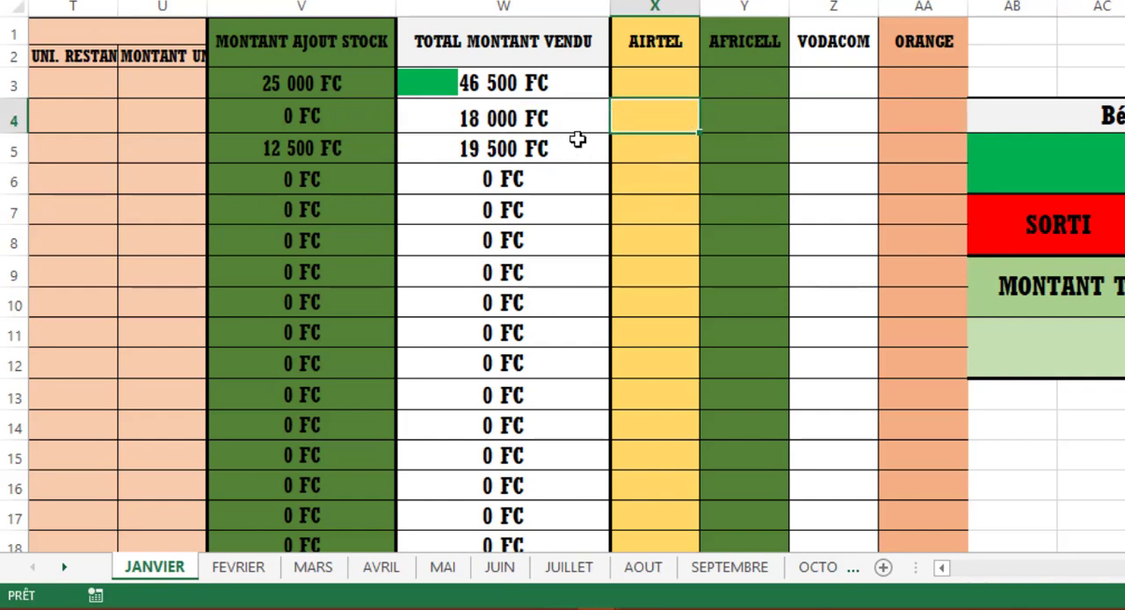
{"action": "left_click_drag", "start_coordinate": [697, 132], "coordinate": [658, 487]}
{"action": "scroll", "coordinate": [655, 261], "scroll_direction": "up", "scroll_amount": 5}
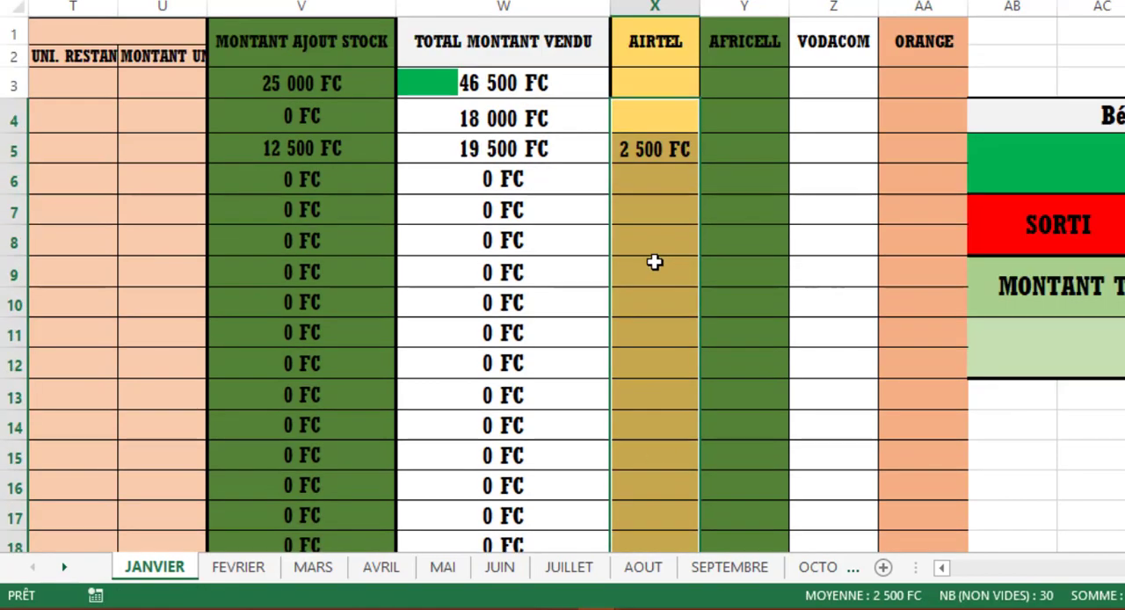
{"action": "left_click", "coordinate": [668, 151]}
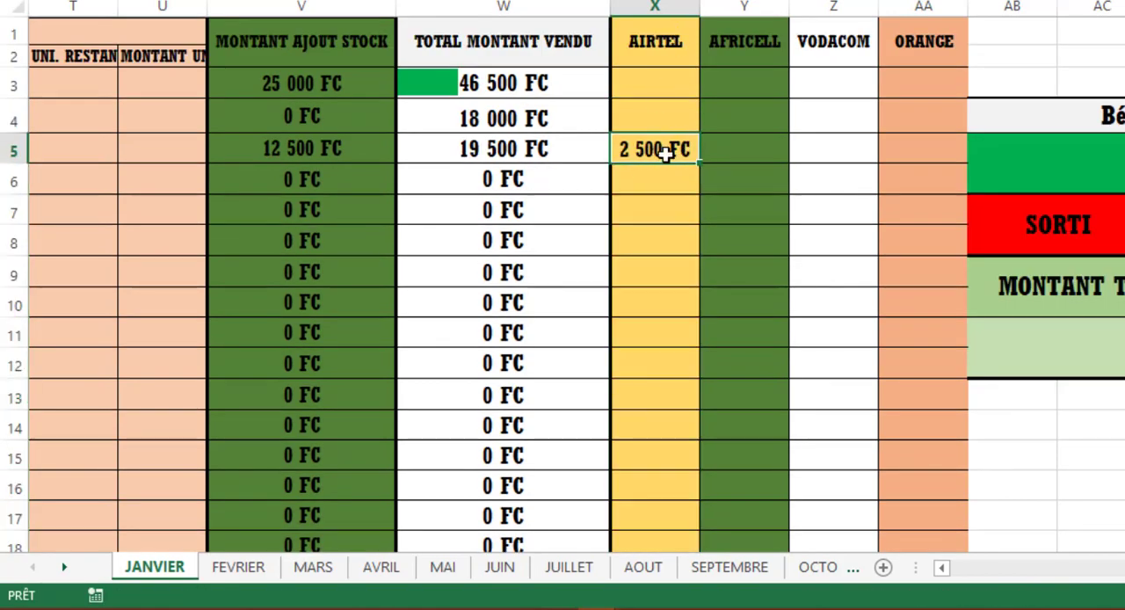
{"action": "scroll", "coordinate": [577, 277], "scroll_direction": "left", "scroll_amount": 5}
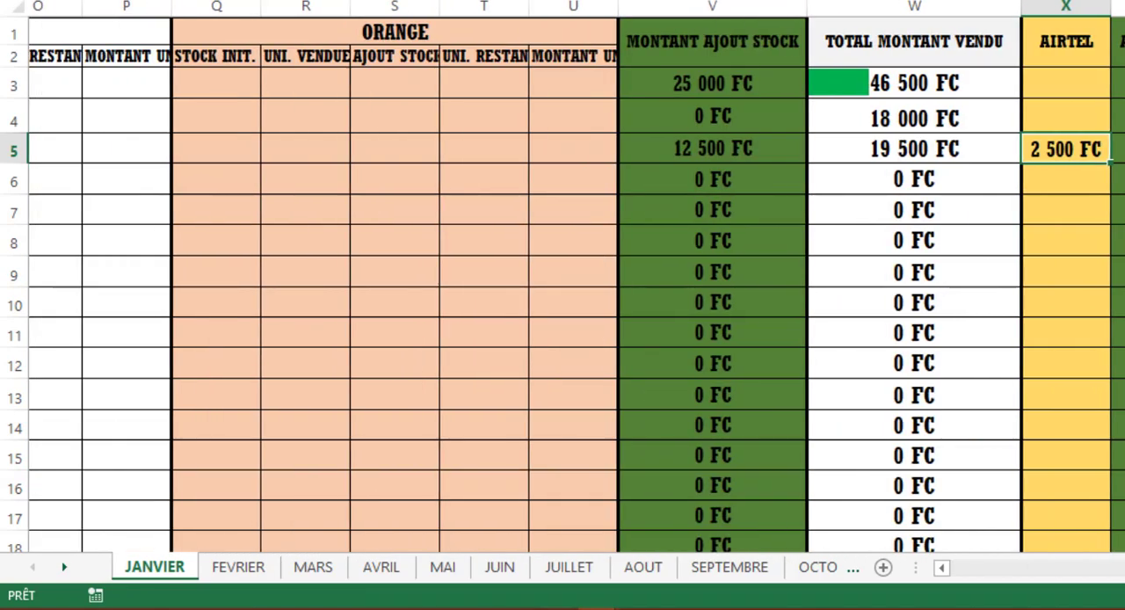
{"action": "left_click_drag", "start_coordinate": [1124, 576], "coordinate": [991, 578]}
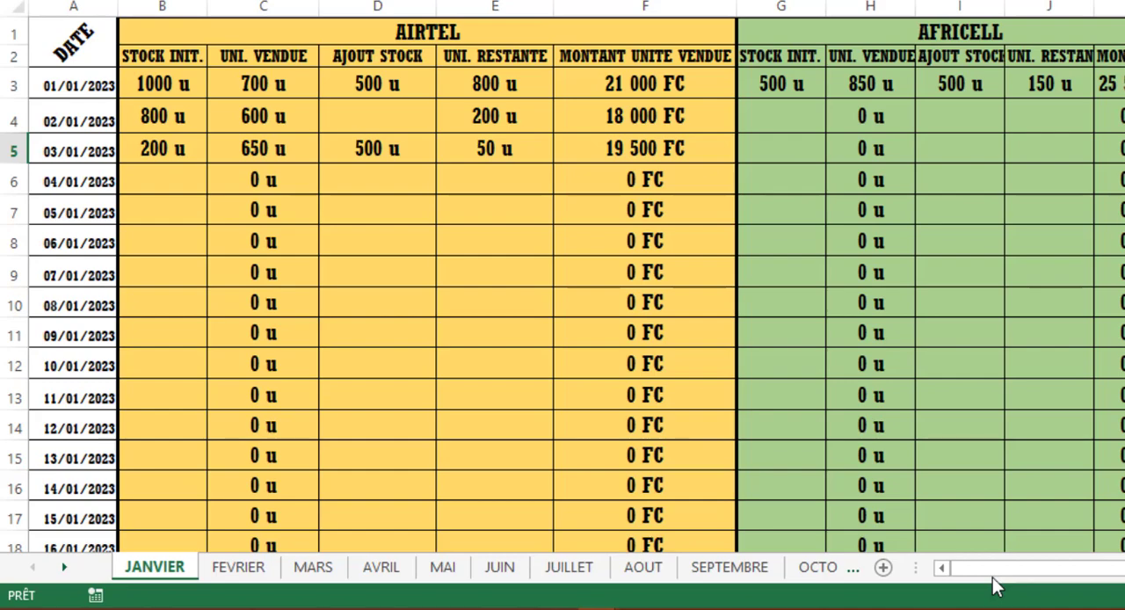
{"action": "left_click_drag", "start_coordinate": [997, 576], "coordinate": [1124, 577]}
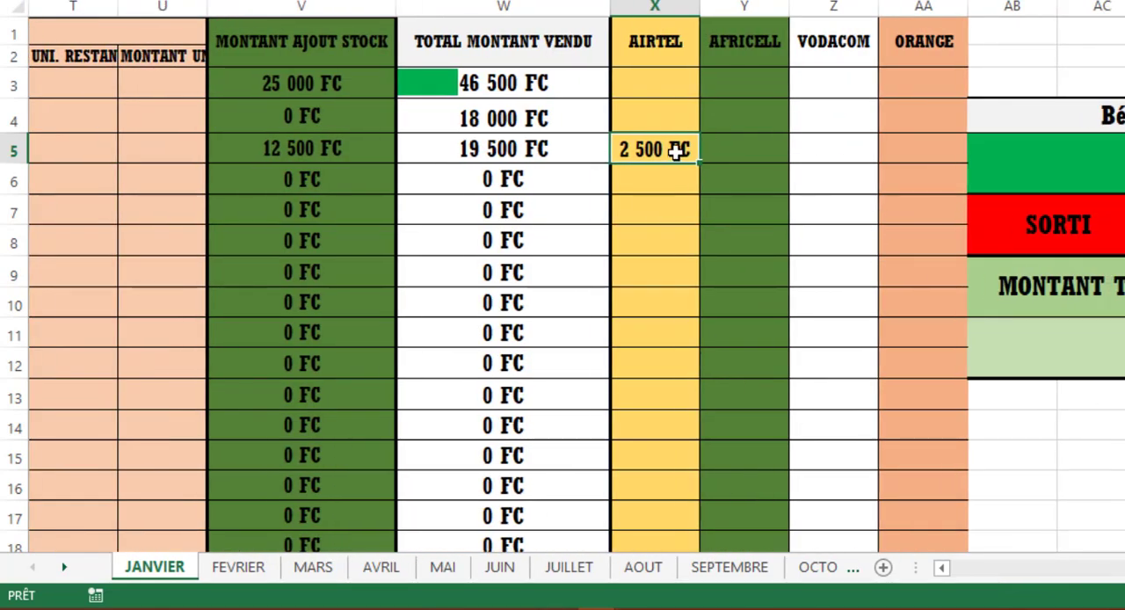
- Enter an initial stock of 50 and an added stock of 1000 for Airtel on 04/01/2023
{"action": "left_click_drag", "start_coordinate": [1116, 566], "coordinate": [996, 562]}
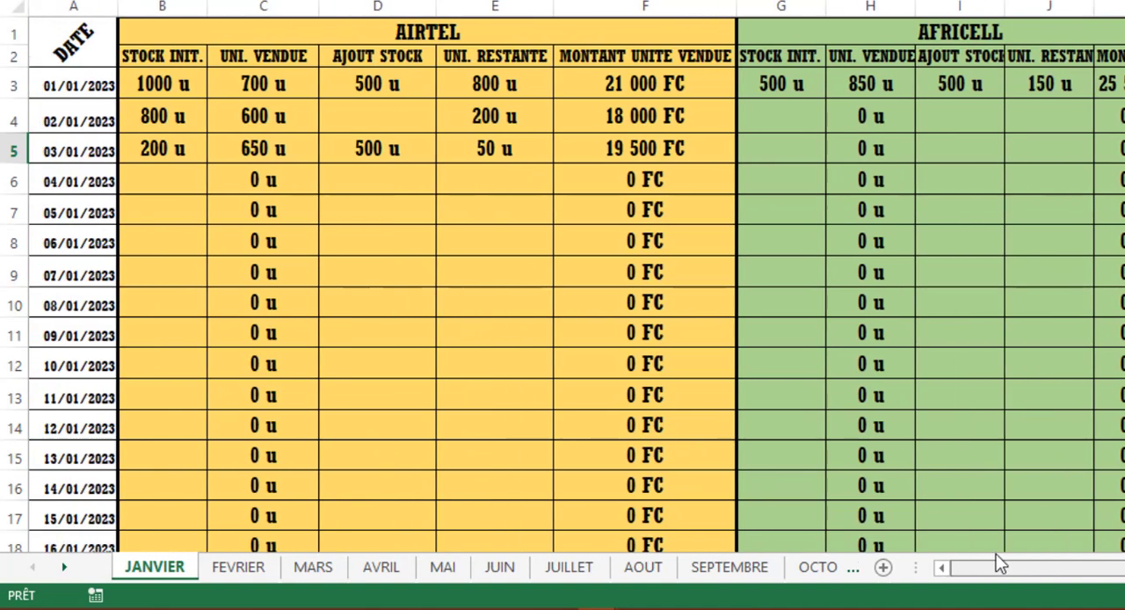
{"action": "left_click", "coordinate": [144, 187]}
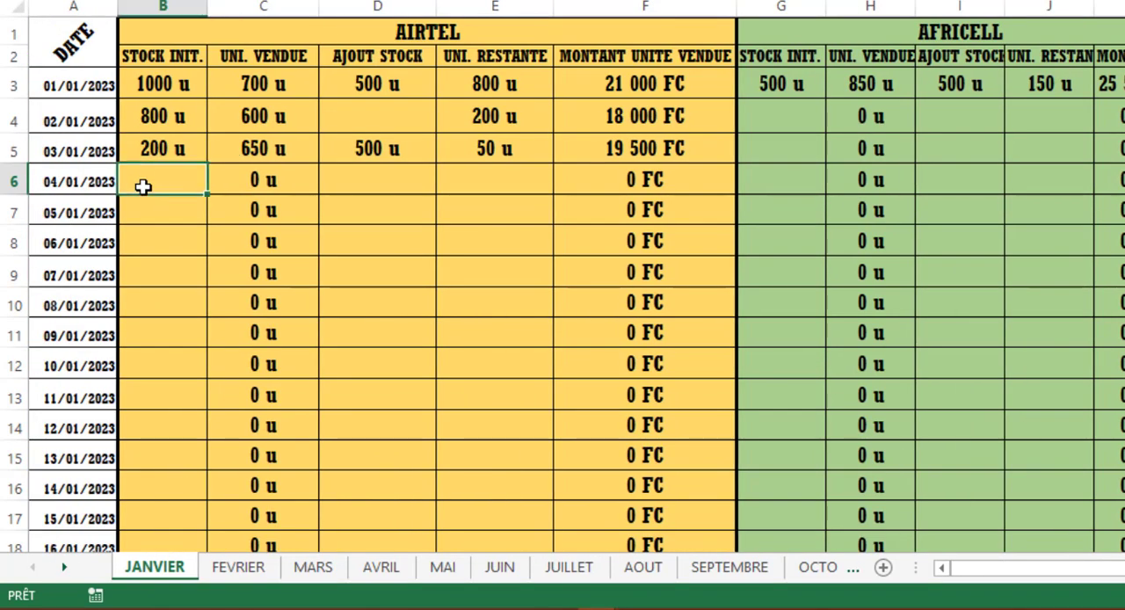
{"action": "type", "text": "(à"}
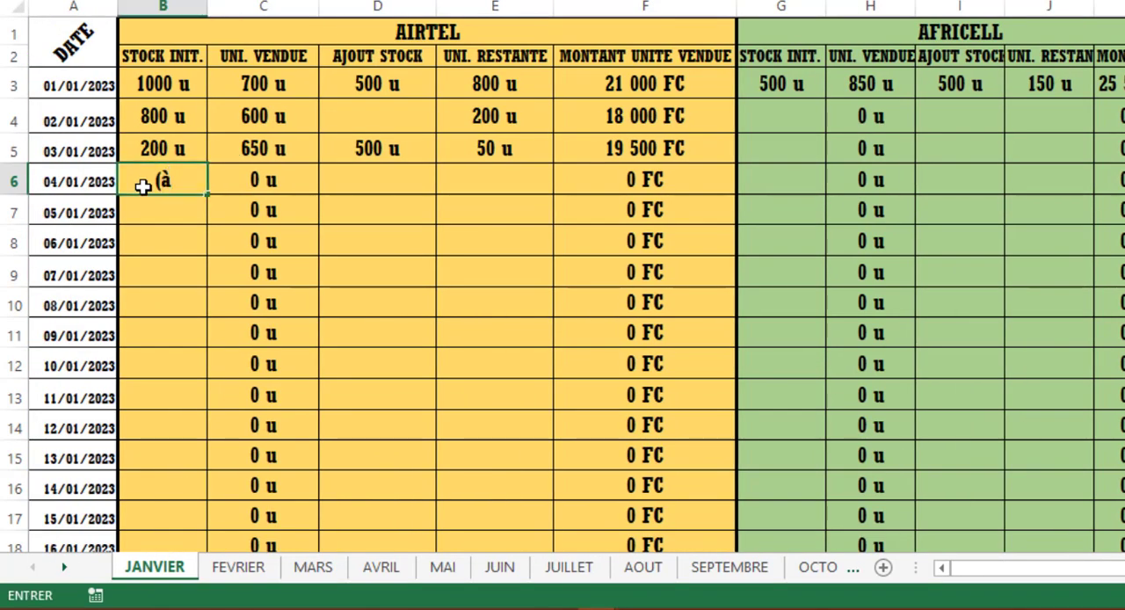
{"action": "key", "text": "BackSpace"}
{"action": "key", "text": "BackSpace"}
{"action": "type", "text": "50"}
{"action": "key", "text": "Tab"}
{"action": "type", "text": "1000"}
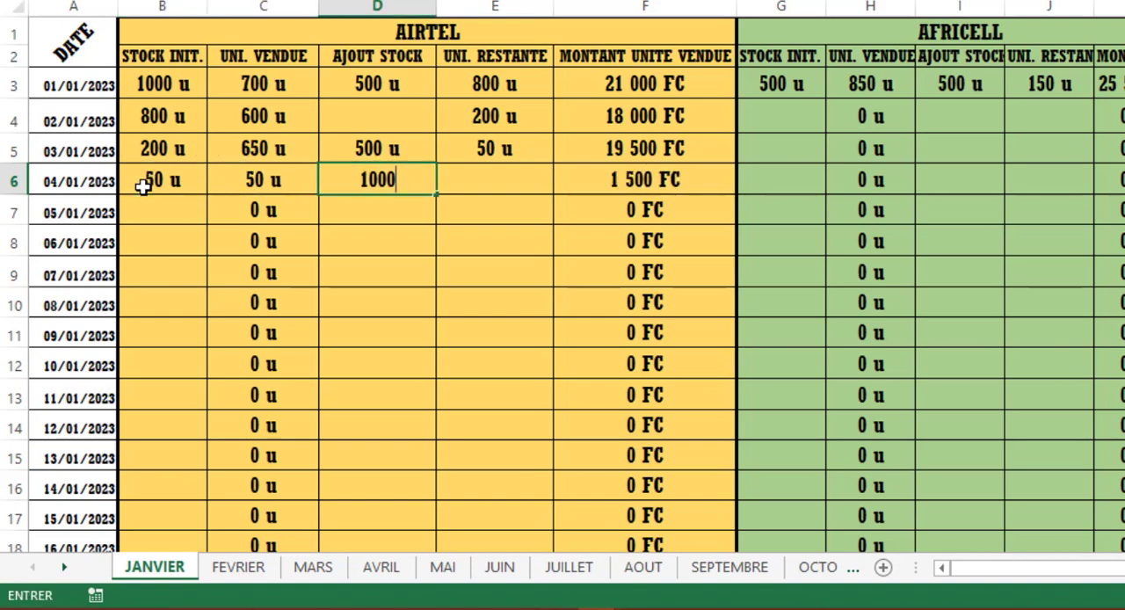
{"action": "key", "text": "Tab"}
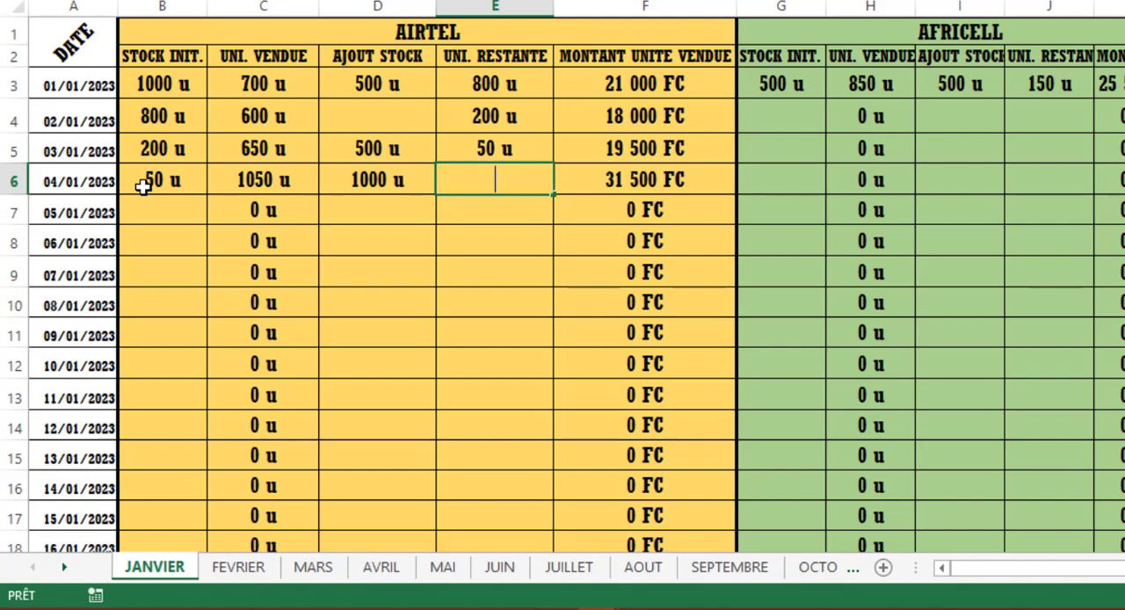
- Enter 700 remaining units for Airtel on 04/01/2023
{"action": "type", "text": "700"}
{"action": "key", "text": "Tab"}
{"action": "key", "text": "Tab"}
{"action": "key", "text": "Tab"}
{"action": "key", "text": "Tab"}
{"action": "key", "text": "Tab"}
{"action": "key", "text": "Tab"}
{"action": "key", "text": "Tab"}
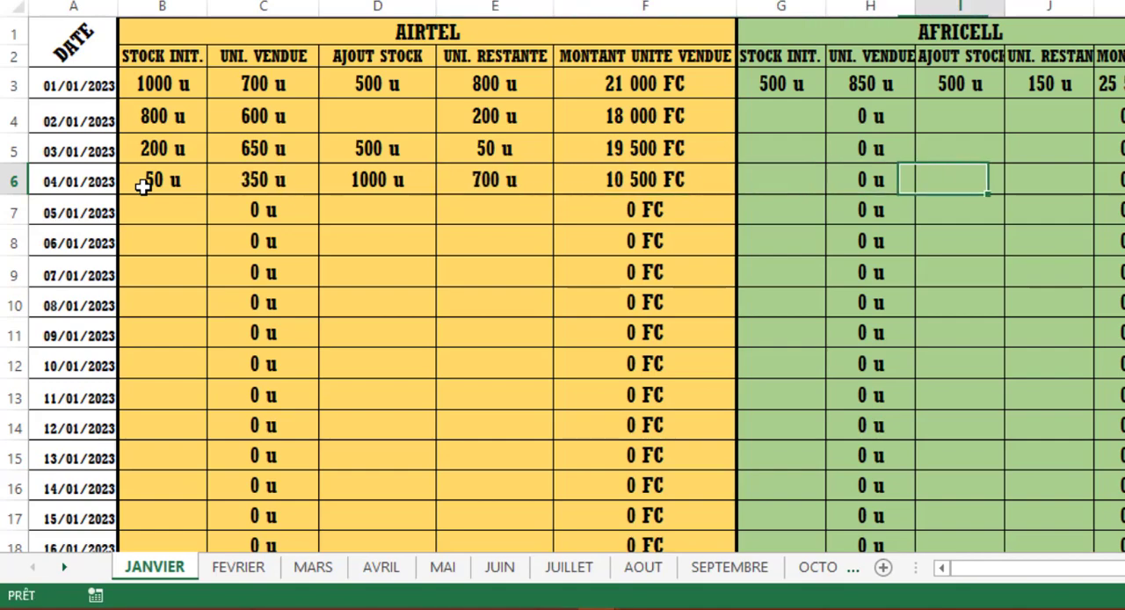
{"action": "scroll", "coordinate": [143, 186], "scroll_direction": "right", "scroll_amount": 5}
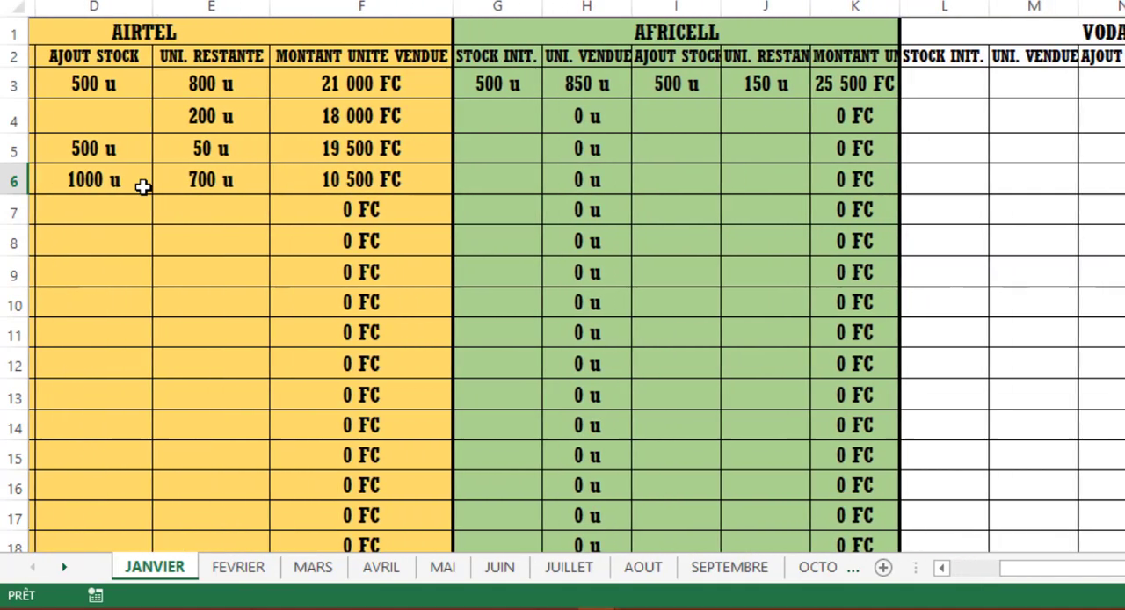
- Check the AIRTEL profit for 04/01/2023 and review the AFRICELL, VODACOM and ORANGE profit columns
{"action": "scroll", "coordinate": [142, 186], "scroll_direction": "right", "scroll_amount": 1}
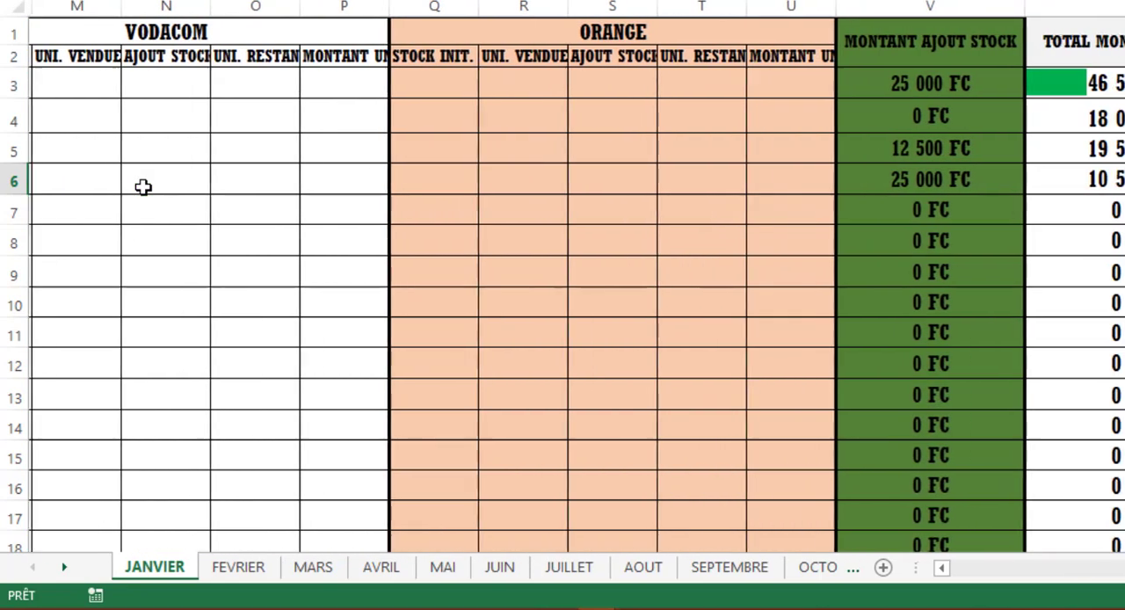
{"action": "key", "text": "Right"}
{"action": "key", "text": "Right"}
{"action": "key", "text": "Right"}
{"action": "key", "text": "Right"}
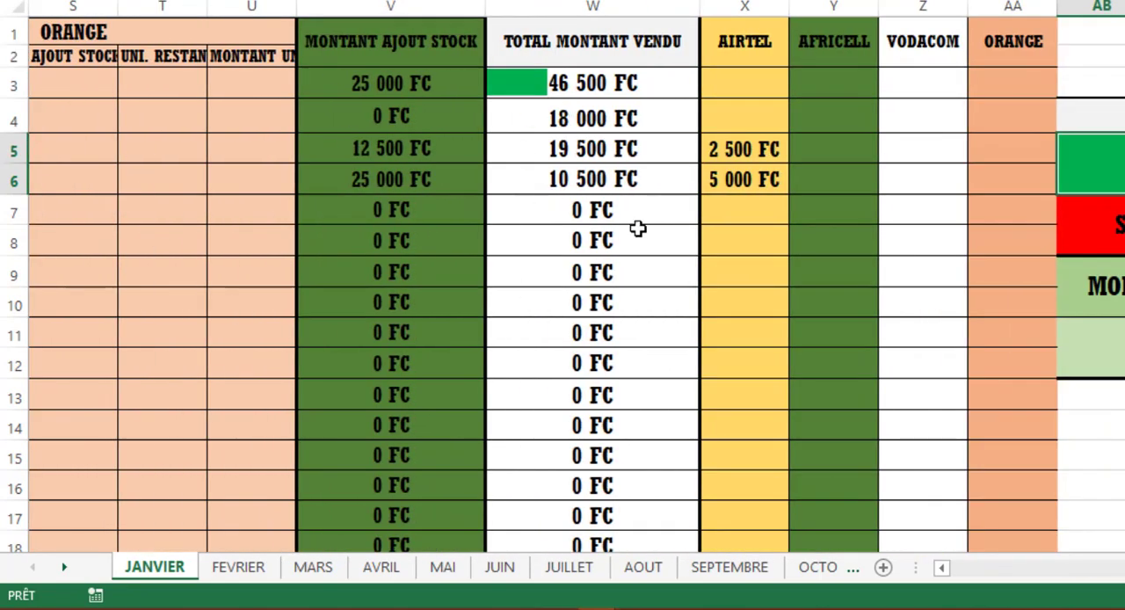
{"action": "left_click", "coordinate": [841, 147]}
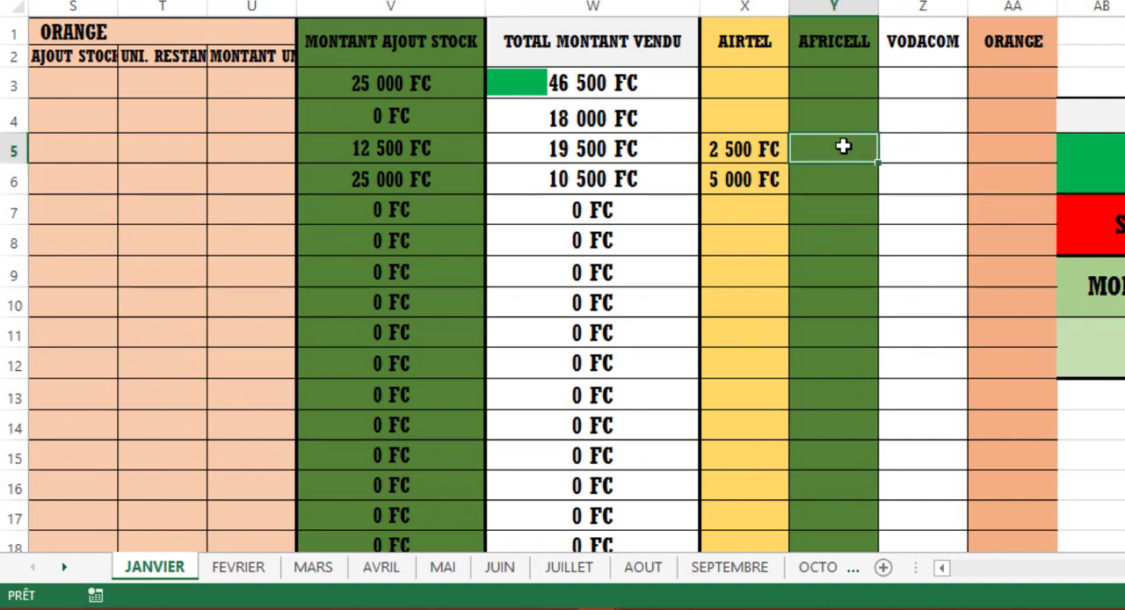
{"action": "left_click", "coordinate": [910, 150]}
{"action": "left_click", "coordinate": [1024, 156]}
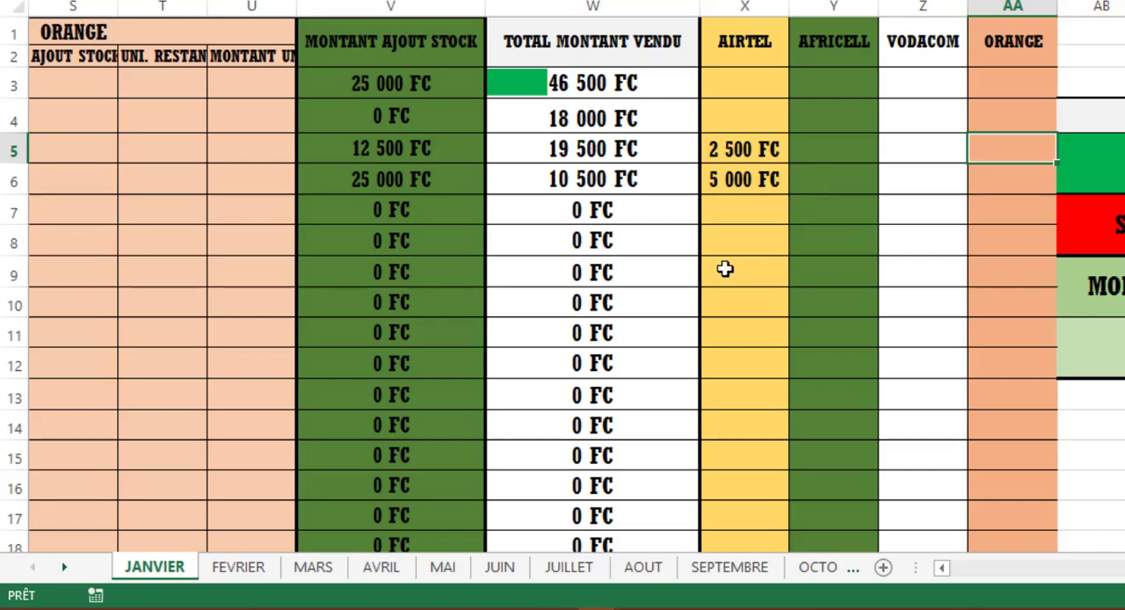
{"action": "left_click", "coordinate": [759, 150]}
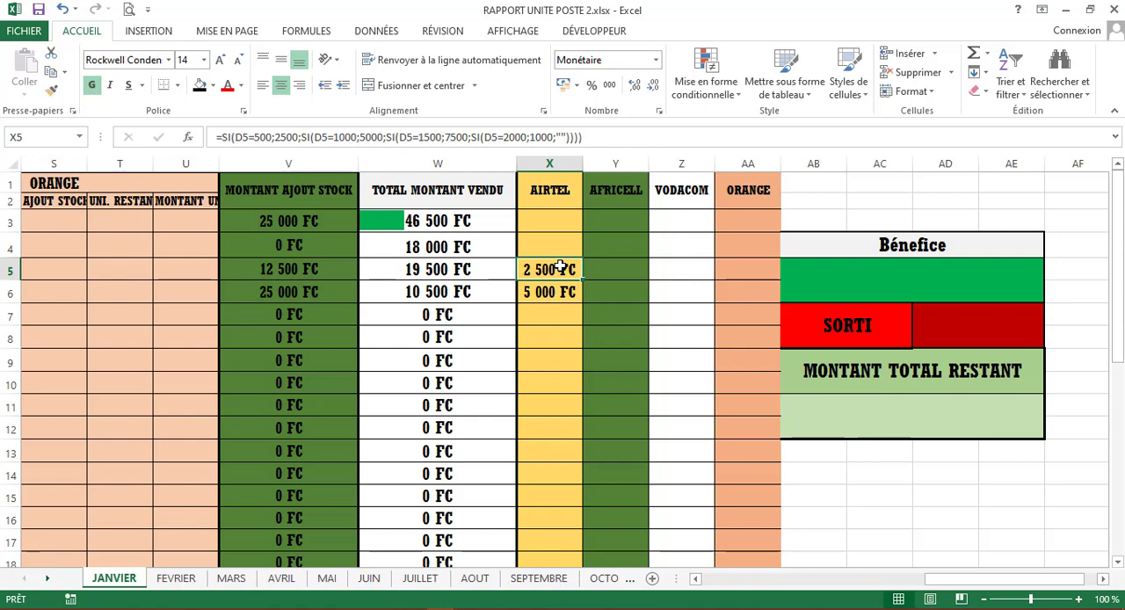
- Copy the full text of the nested SI formula in X4, leaving the original formula in place
{"action": "left_click", "coordinate": [548, 243]}
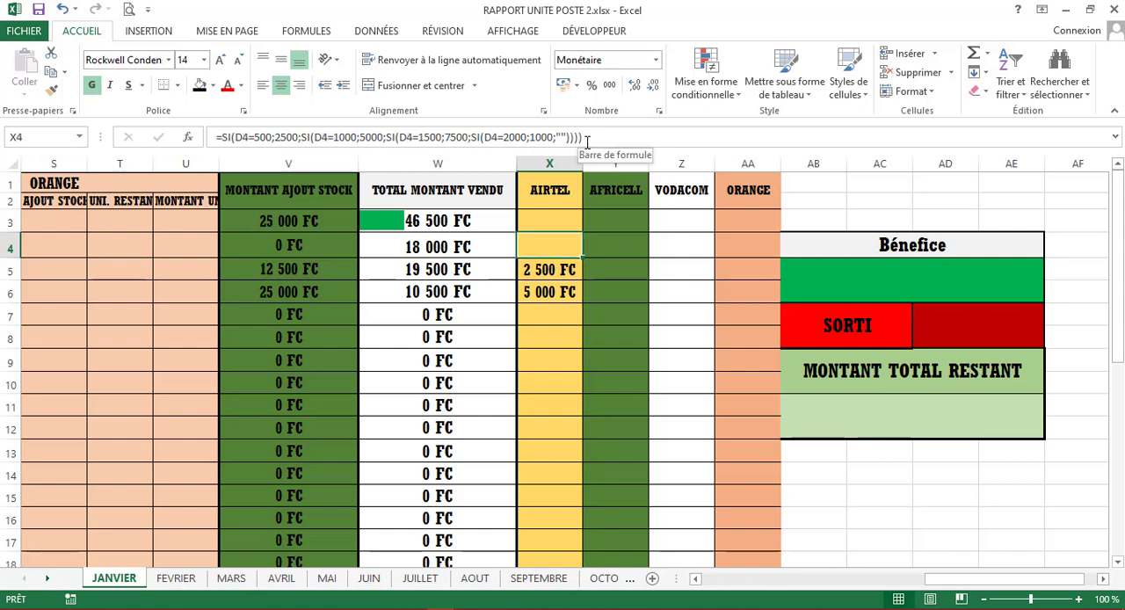
{"action": "left_click_drag", "start_coordinate": [587, 138], "coordinate": [213, 132]}
{"action": "key", "text": "ctrl+c"}
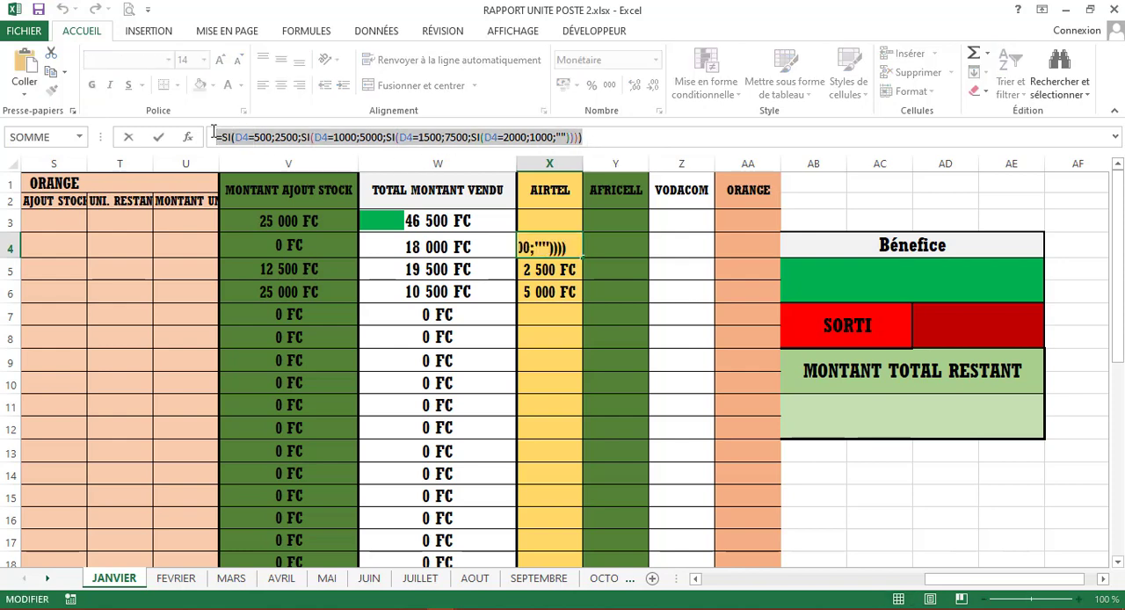
{"action": "left_click_drag", "start_coordinate": [947, 583], "coordinate": [791, 575]}
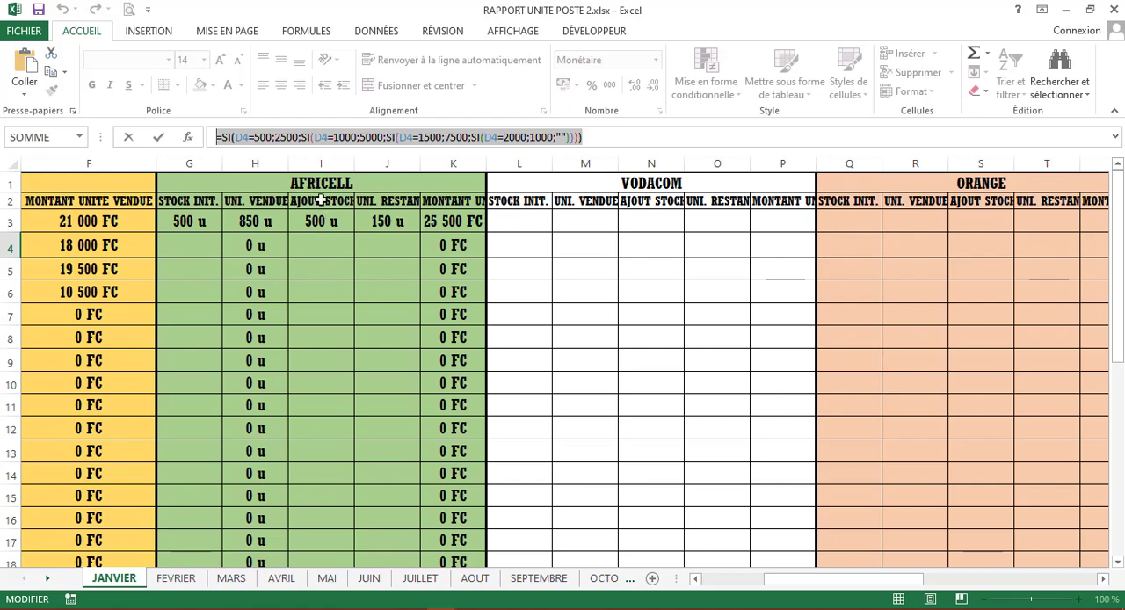
{"action": "key", "text": "Return"}
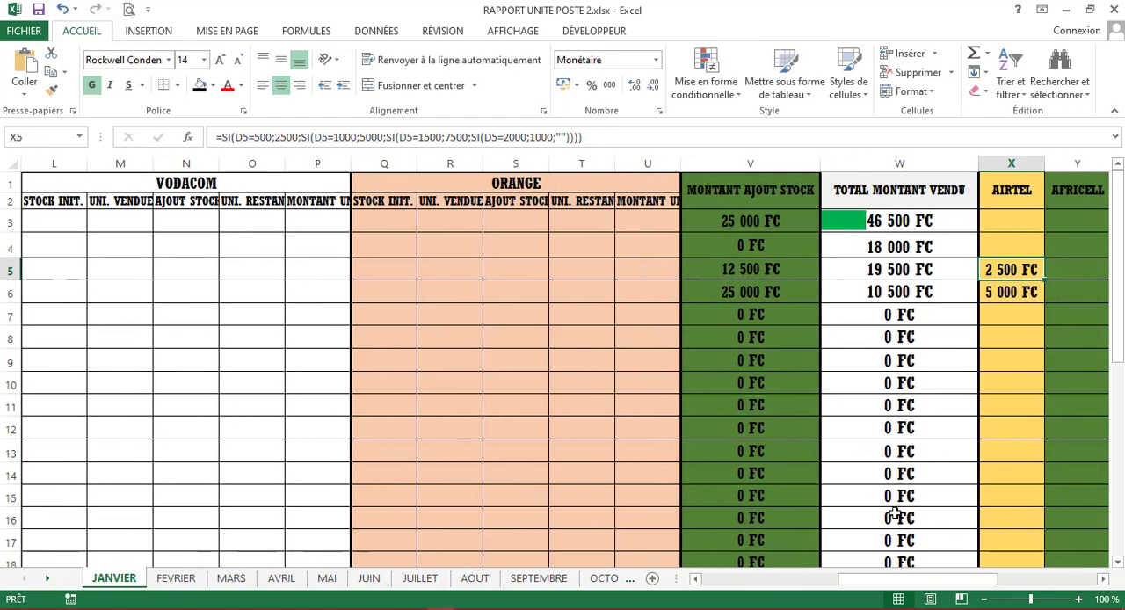
- Locate Africell's added-stock cell I4 for 02/01/2023 and paste the copied SI formula into Y4 of the AFRICELL profit column
{"action": "left_click_drag", "start_coordinate": [858, 582], "coordinate": [729, 580]}
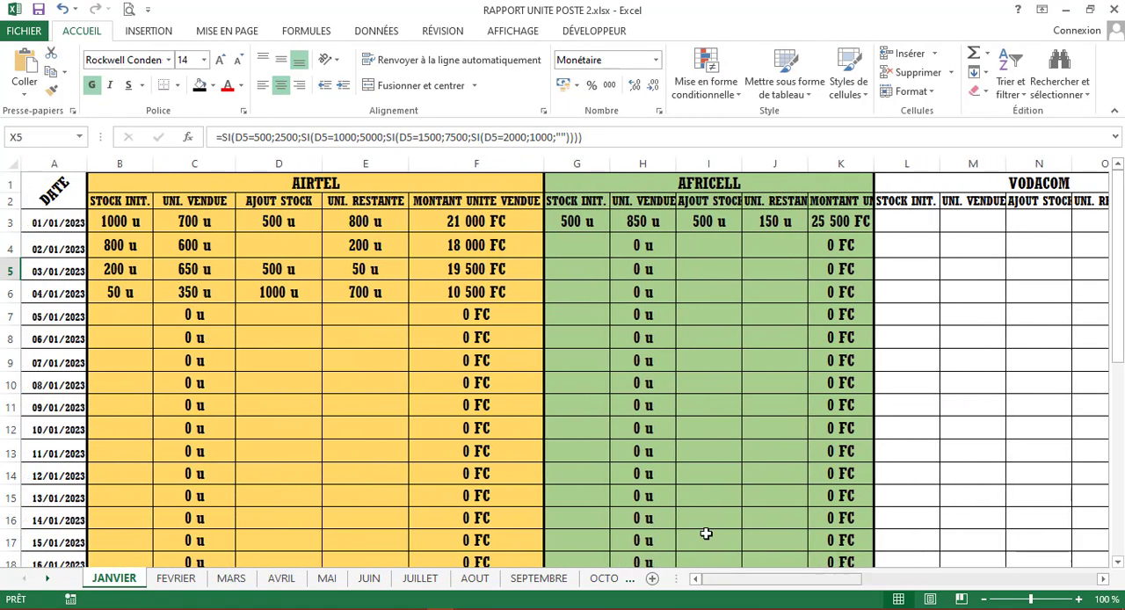
{"action": "left_click", "coordinate": [719, 226]}
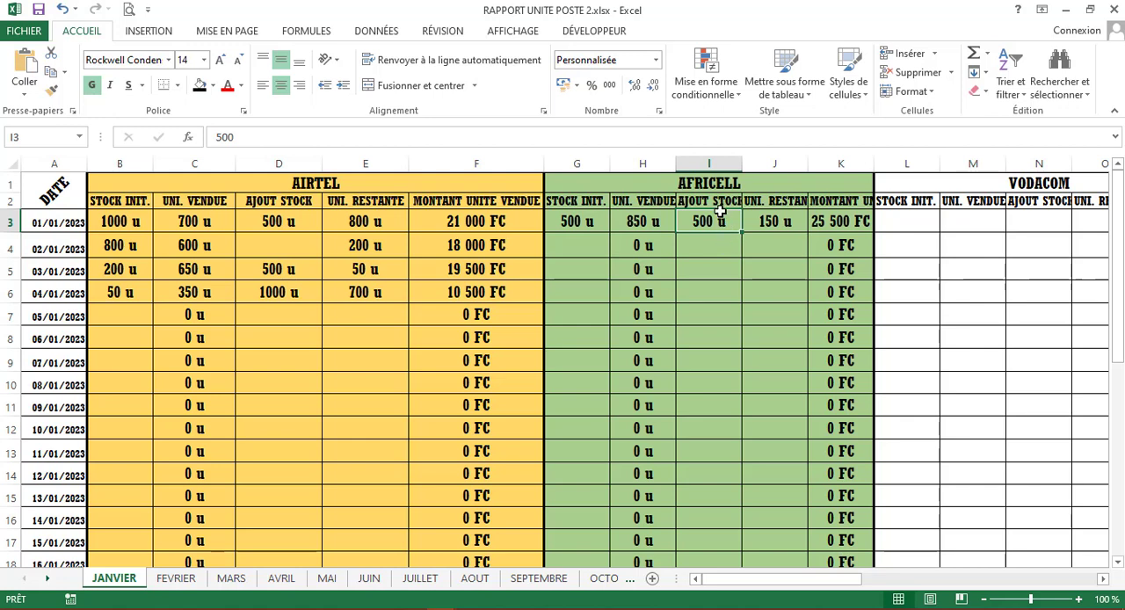
{"action": "left_click", "coordinate": [719, 256]}
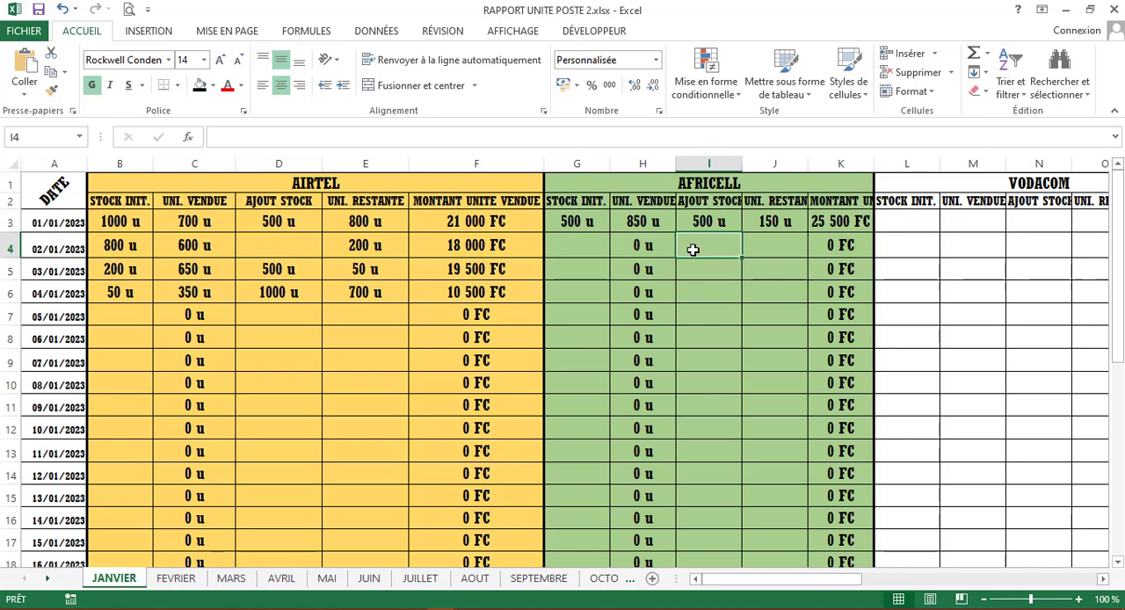
{"action": "left_click", "coordinate": [729, 221]}
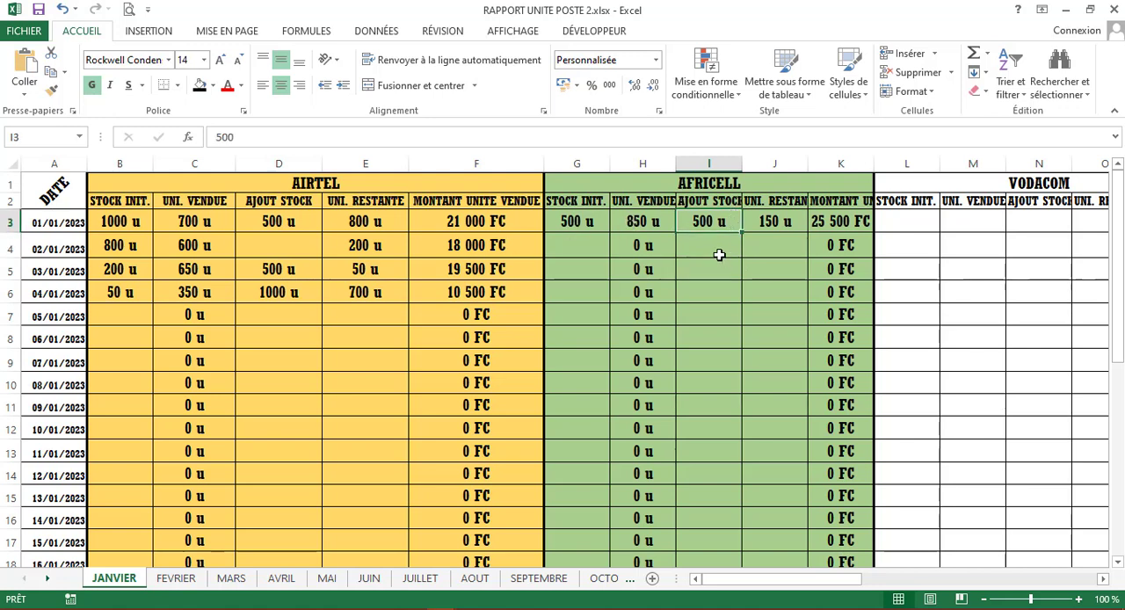
{"action": "left_click", "coordinate": [719, 252]}
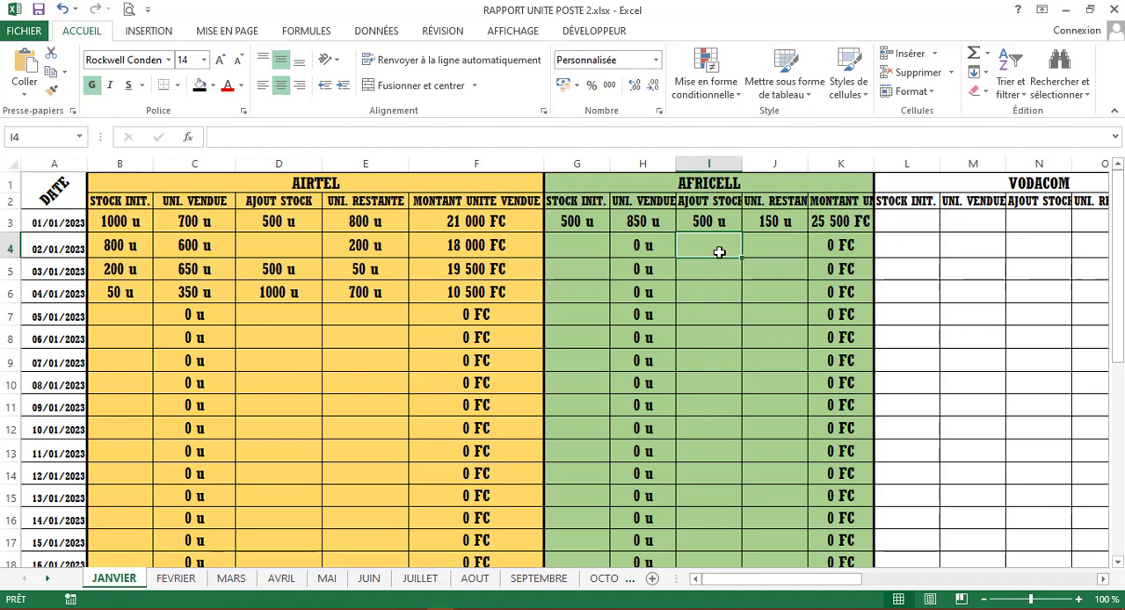
{"action": "left_click_drag", "start_coordinate": [861, 579], "coordinate": [1080, 581]}
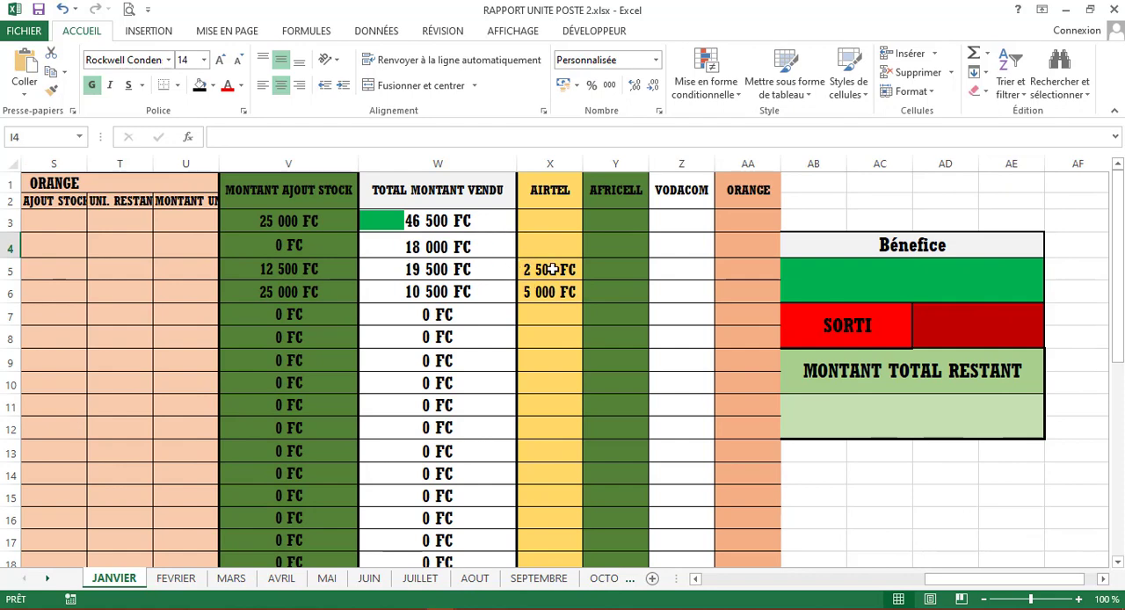
{"action": "left_click", "coordinate": [600, 248]}
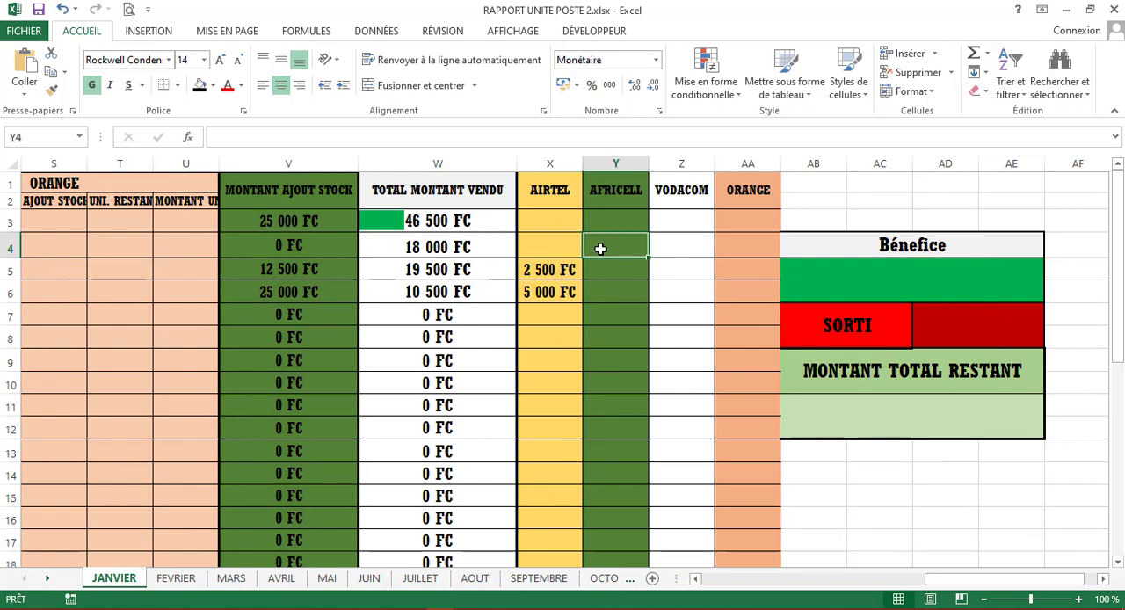
{"action": "double_click", "coordinate": [600, 249]}
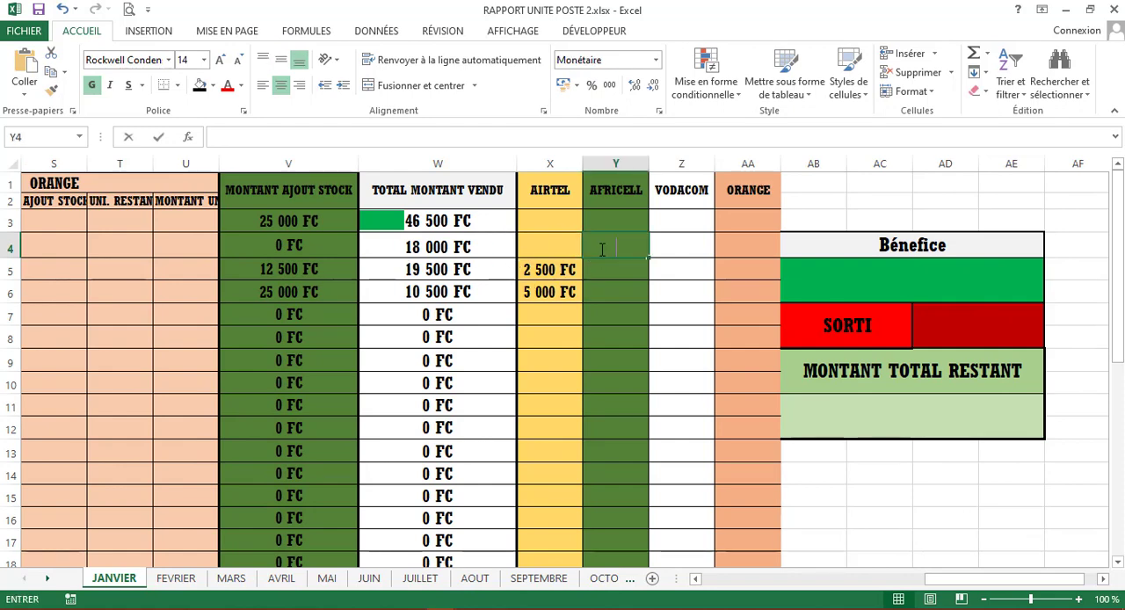
{"action": "key", "text": "ctrl+v"}
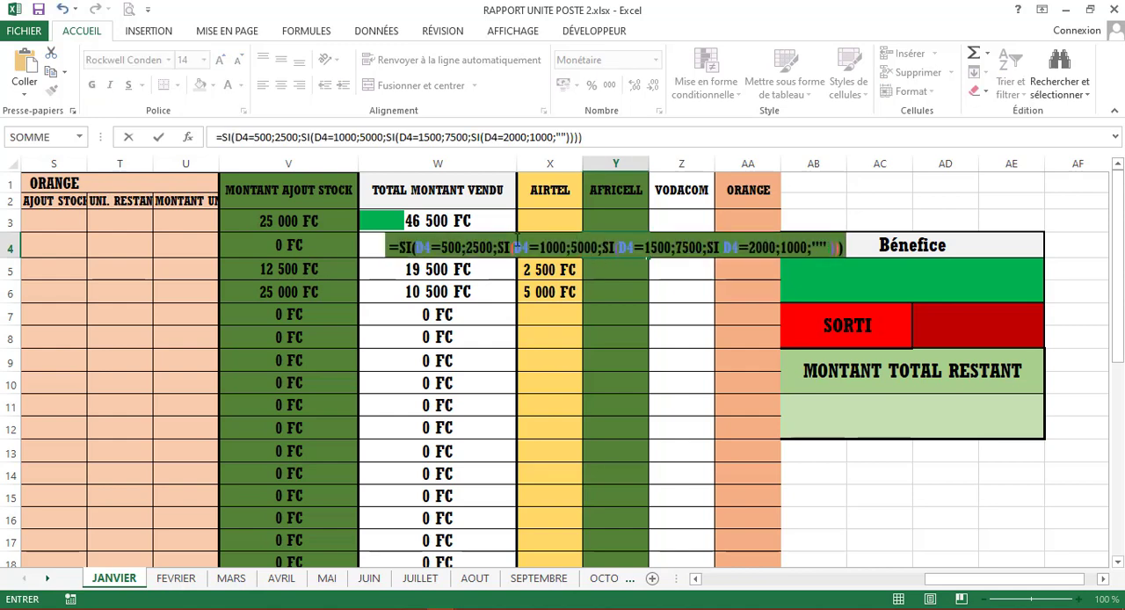
- Replace D4 with I4 in all four SI tests of the Y4 formula and validate it
{"action": "left_click", "coordinate": [520, 247]}
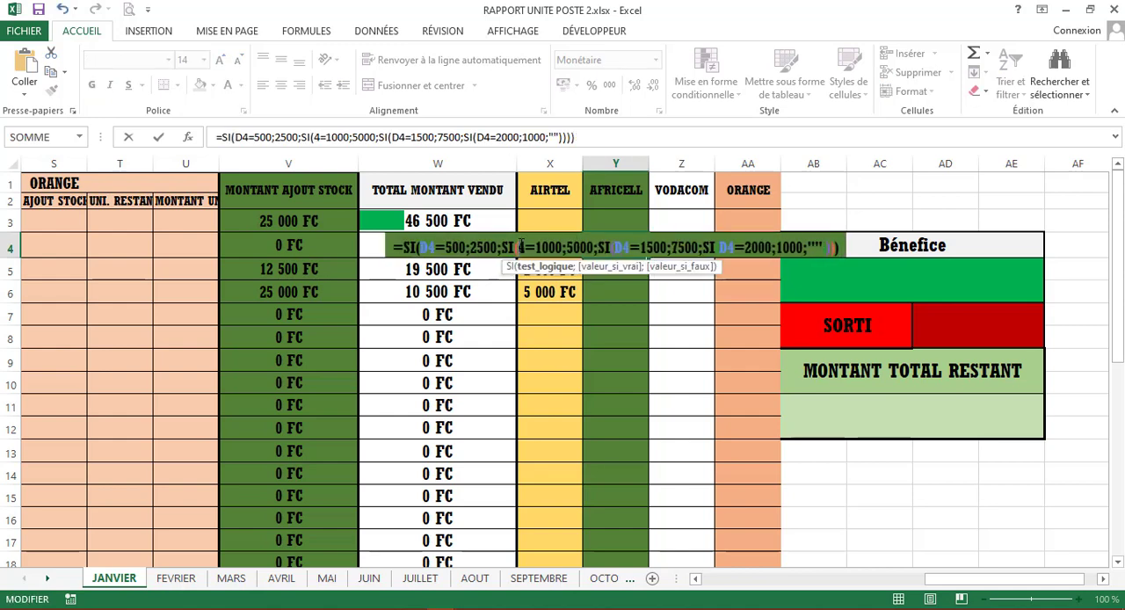
{"action": "type", "text": "I"}
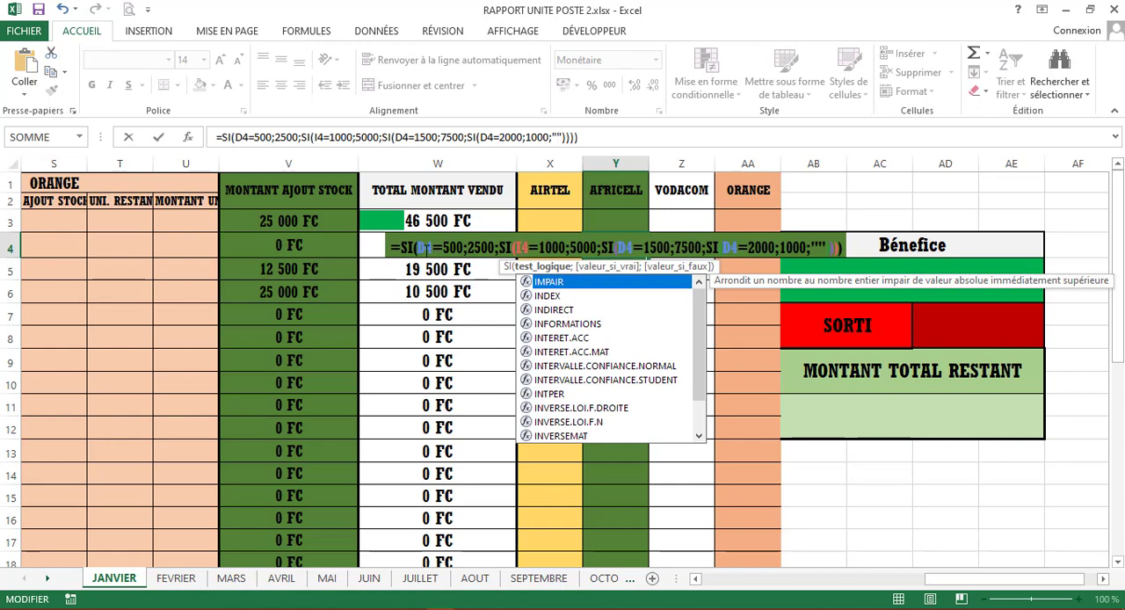
{"action": "left_click", "coordinate": [427, 249]}
{"action": "key", "text": "BackSpace"}
{"action": "type", "text": "I"}
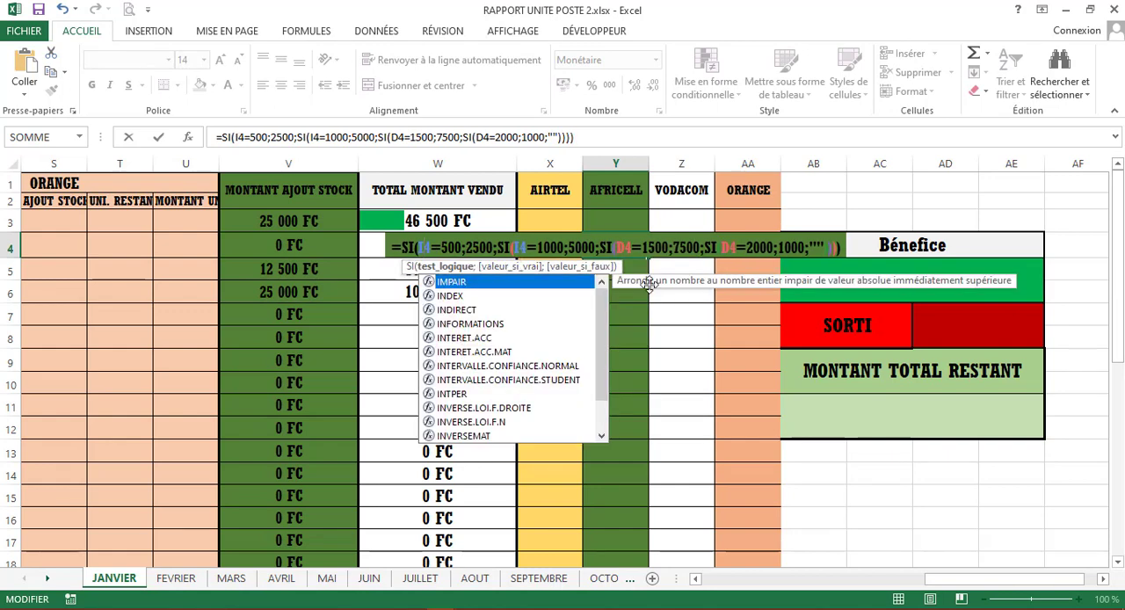
{"action": "left_click", "coordinate": [628, 246]}
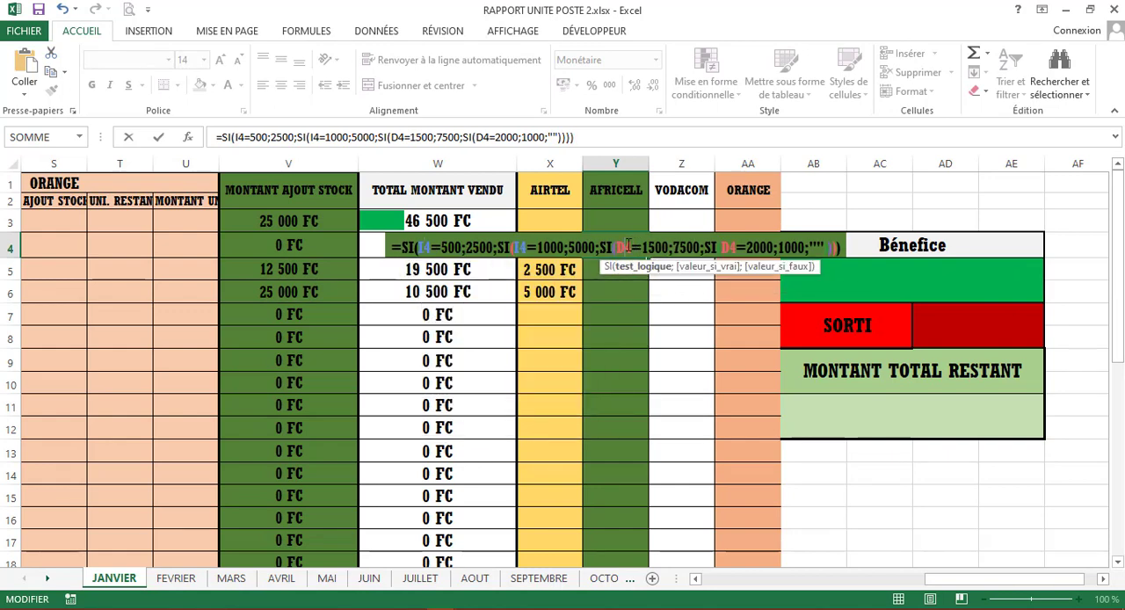
{"action": "key", "text": "BackSpace"}
{"action": "type", "text": "I"}
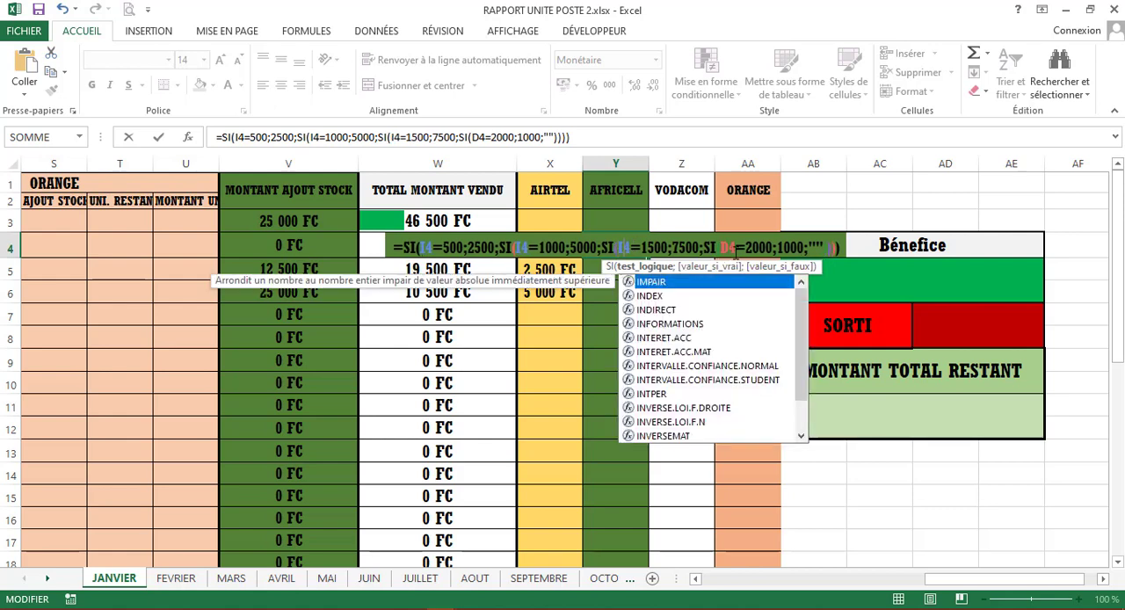
{"action": "left_click", "coordinate": [730, 246]}
{"action": "key", "text": "BackSpace"}
{"action": "type", "text": "I"}
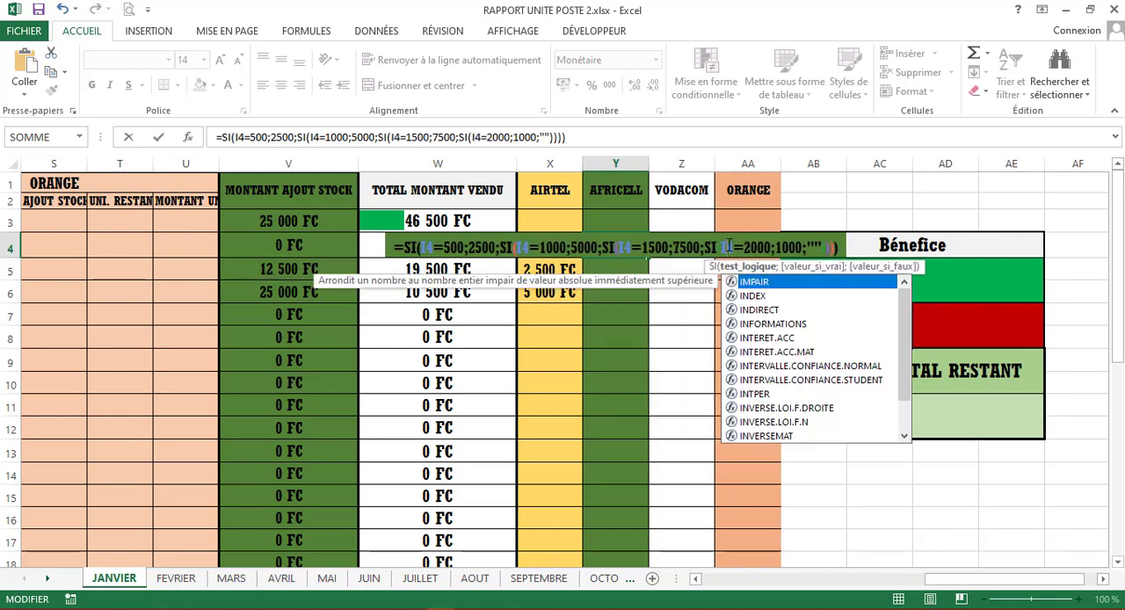
{"action": "key", "text": "Return"}
- Copy the Y4 formula down the AFRICELL profit column
{"action": "left_click", "coordinate": [619, 240]}
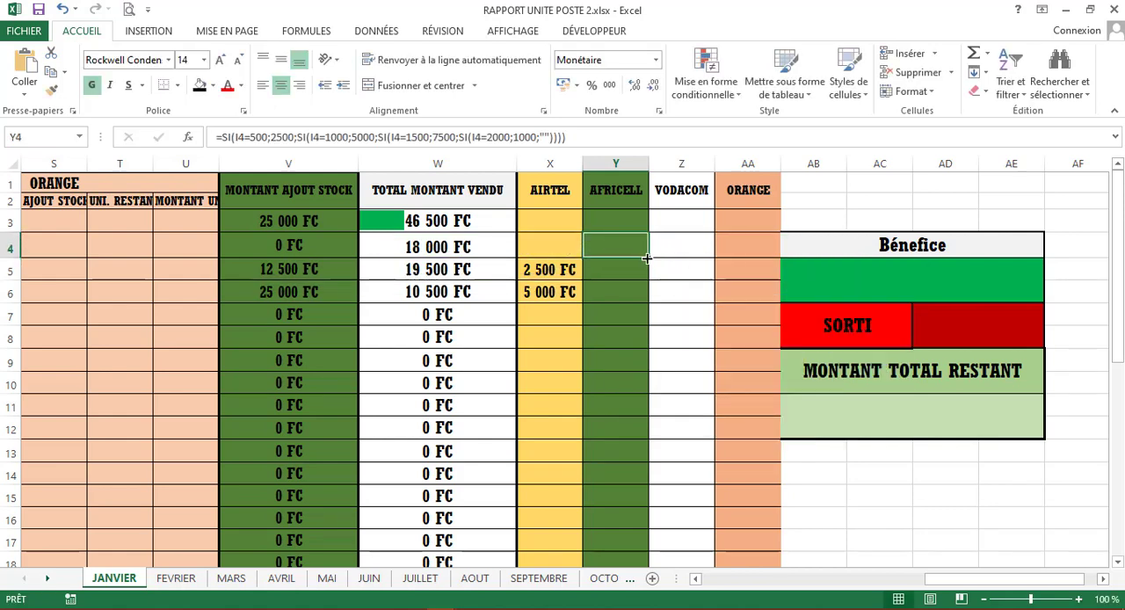
{"action": "left_click_drag", "start_coordinate": [648, 257], "coordinate": [623, 522]}
{"action": "scroll", "coordinate": [588, 350], "scroll_direction": "up", "scroll_amount": 6}
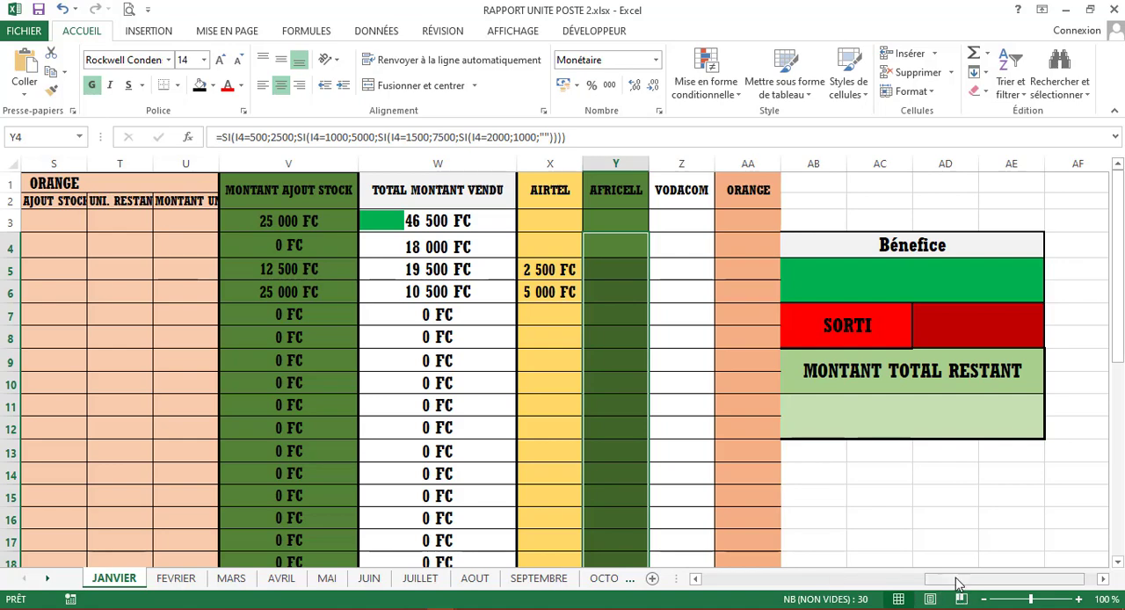
- Enter an initial stock of 150 and an added stock of 500 for Africell on 02/01/2023
{"action": "left_click_drag", "start_coordinate": [929, 580], "coordinate": [708, 580]}
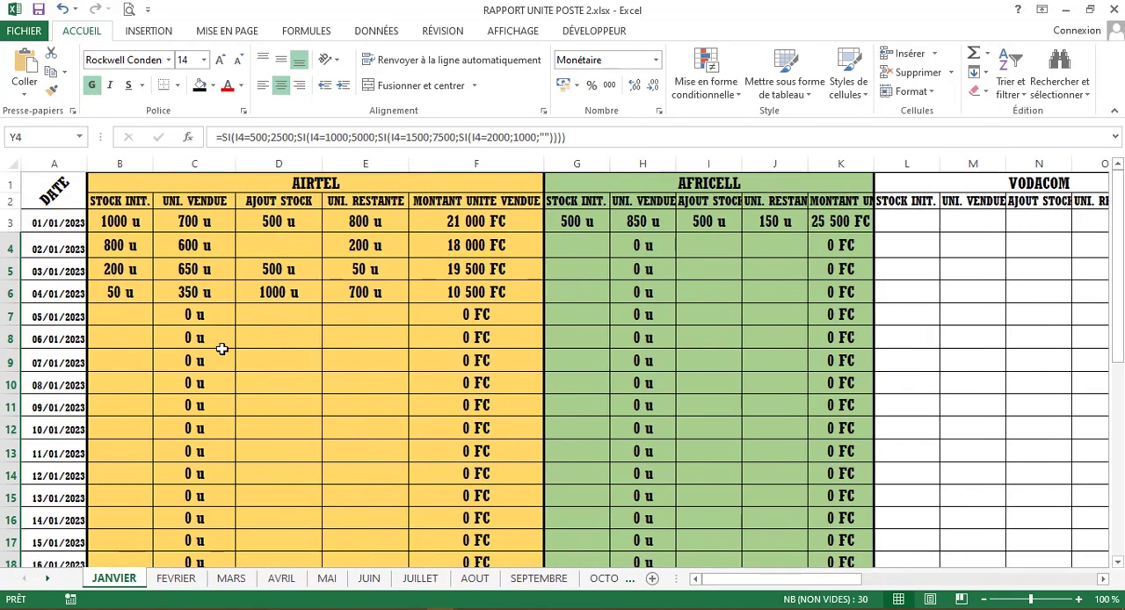
{"action": "left_click", "coordinate": [99, 310]}
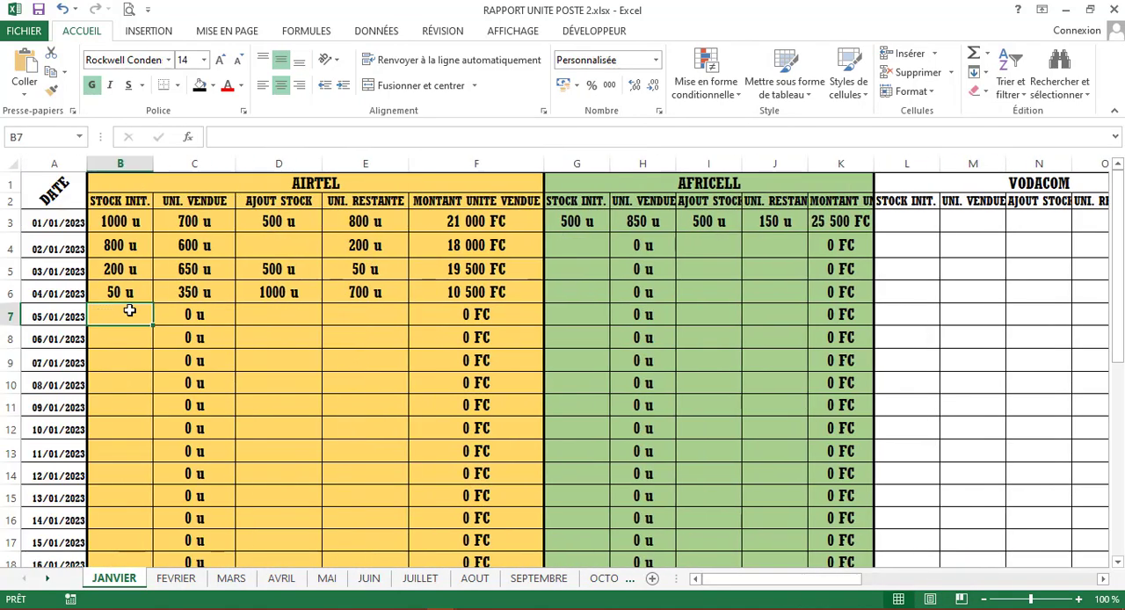
{"action": "left_click", "coordinate": [579, 248]}
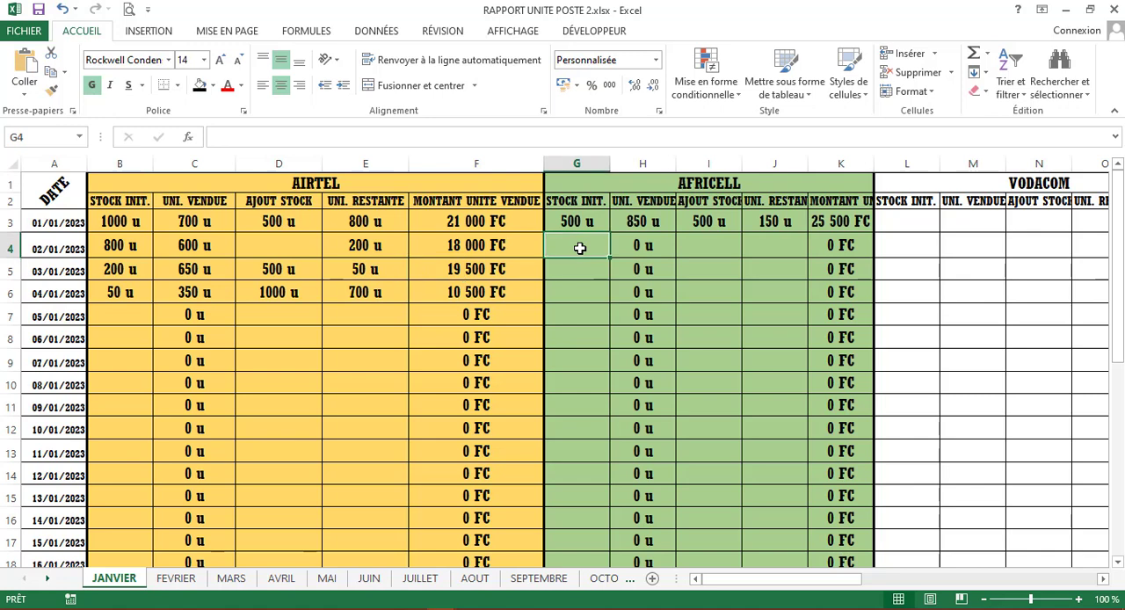
{"action": "type", "text": "150"}
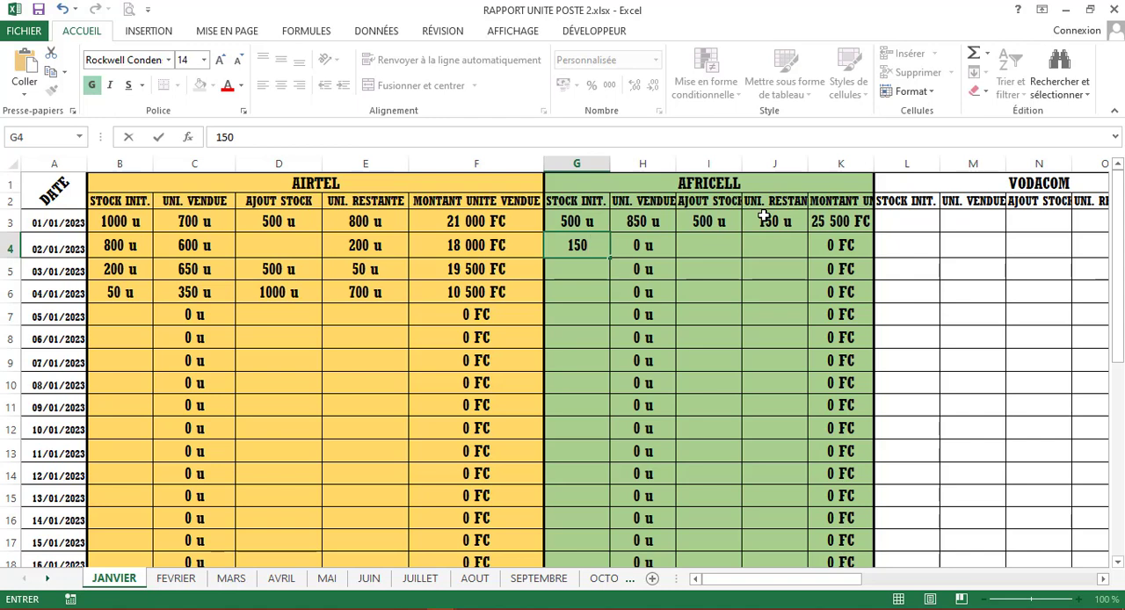
{"action": "left_click", "coordinate": [712, 247]}
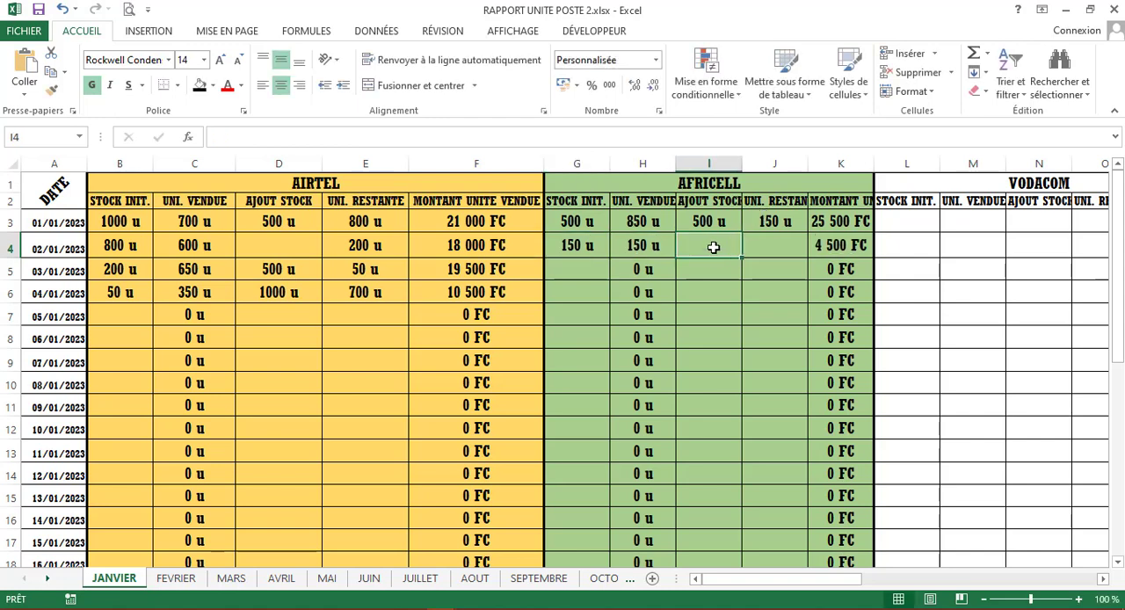
{"action": "type", "text": "5000"}
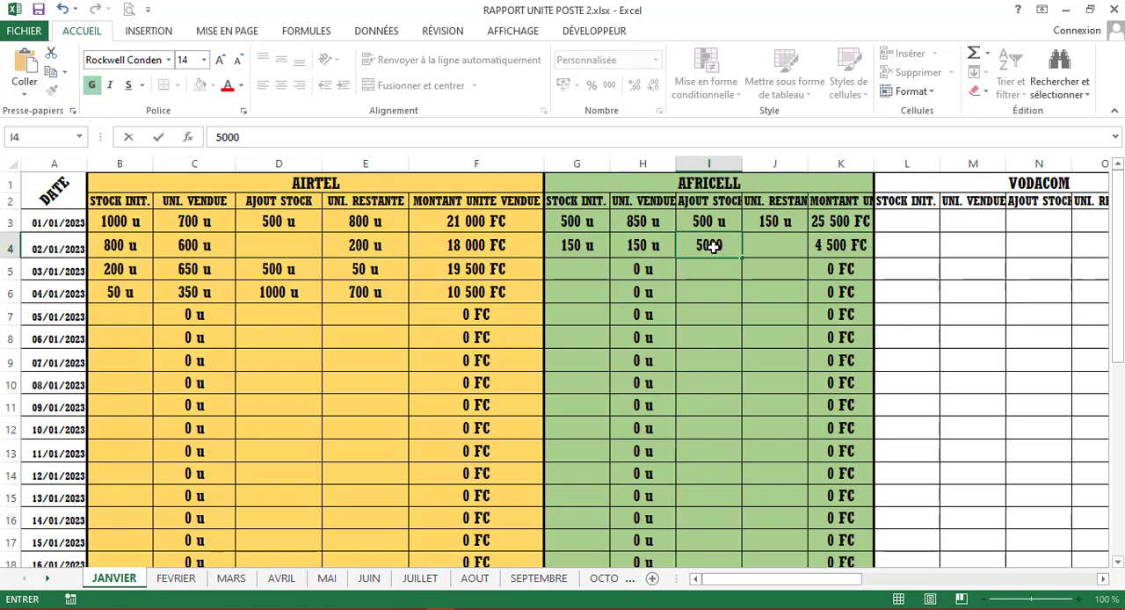
{"action": "key", "text": "Right"}
{"action": "key", "text": "Right"}
{"action": "key", "text": "Right"}
{"action": "key", "text": "Right"}
{"action": "key", "text": "Right"}
{"action": "key", "text": "Right"}
{"action": "key", "text": "Right"}
{"action": "key", "text": "Right"}
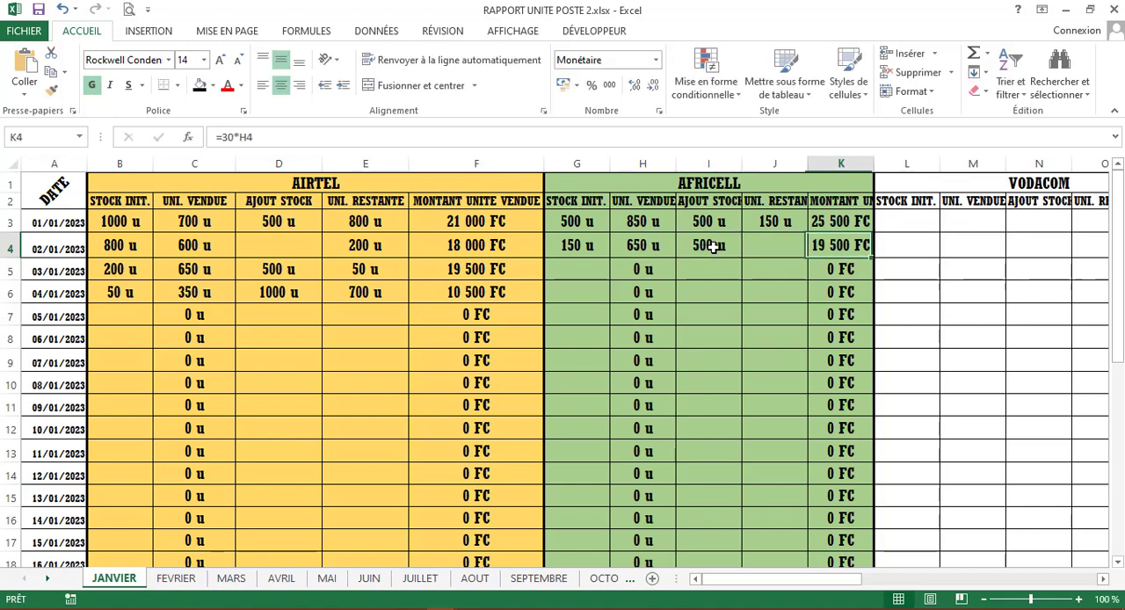
- Check the AFRICELL profit for 02/01/2023 against that day's added stock
{"action": "key", "text": "Right"}
{"action": "key", "text": "Right"}
{"action": "key", "text": "Right"}
{"action": "key", "text": "Right"}
{"action": "key", "text": "Right"}
{"action": "key", "text": "Right"}
{"action": "key", "text": "Right"}
{"action": "key", "text": "Right"}
{"action": "key", "text": "Right"}
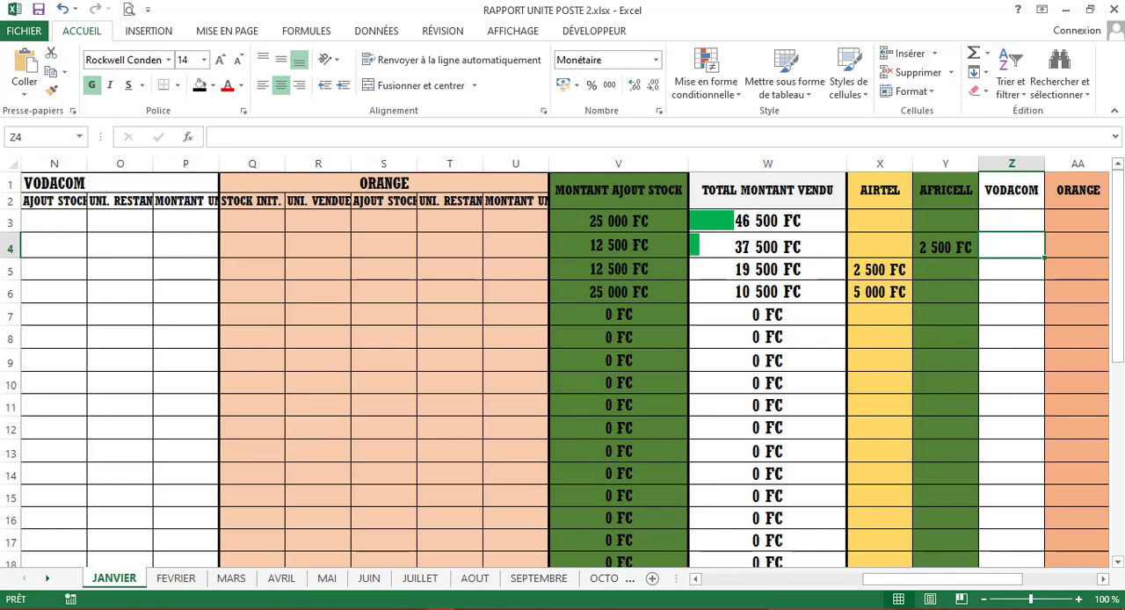
{"action": "mouse_move", "coordinate": [888, 608]}
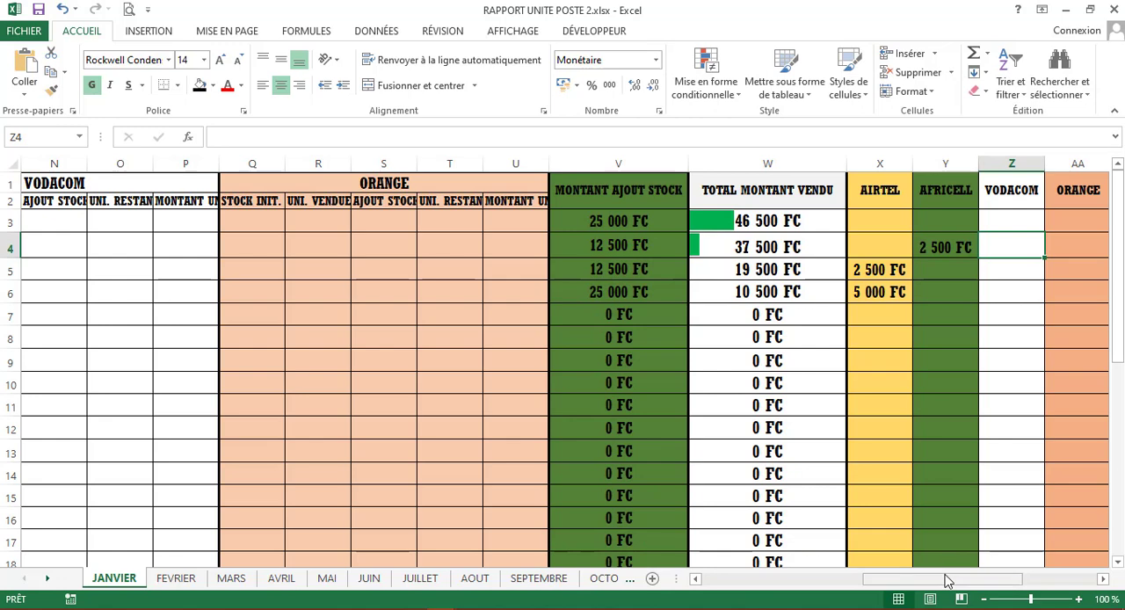
- Total all operators' profits in the merged cell under Bénefice with =SOMME(X3:AA33)
{"action": "left_click_drag", "start_coordinate": [944, 579], "coordinate": [1036, 580]}
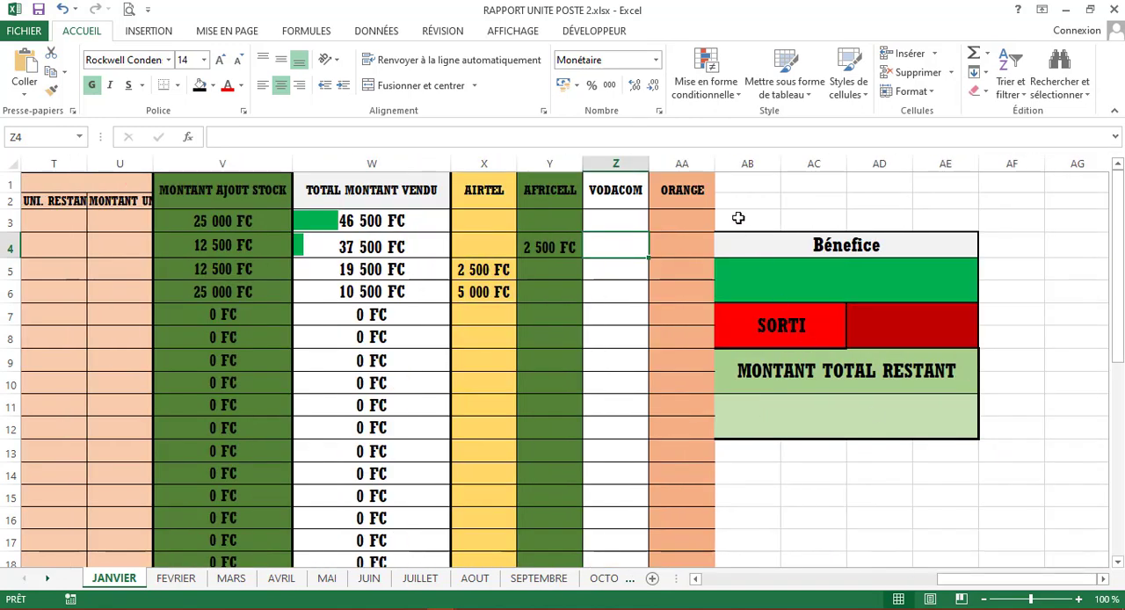
{"action": "left_click", "coordinate": [840, 291]}
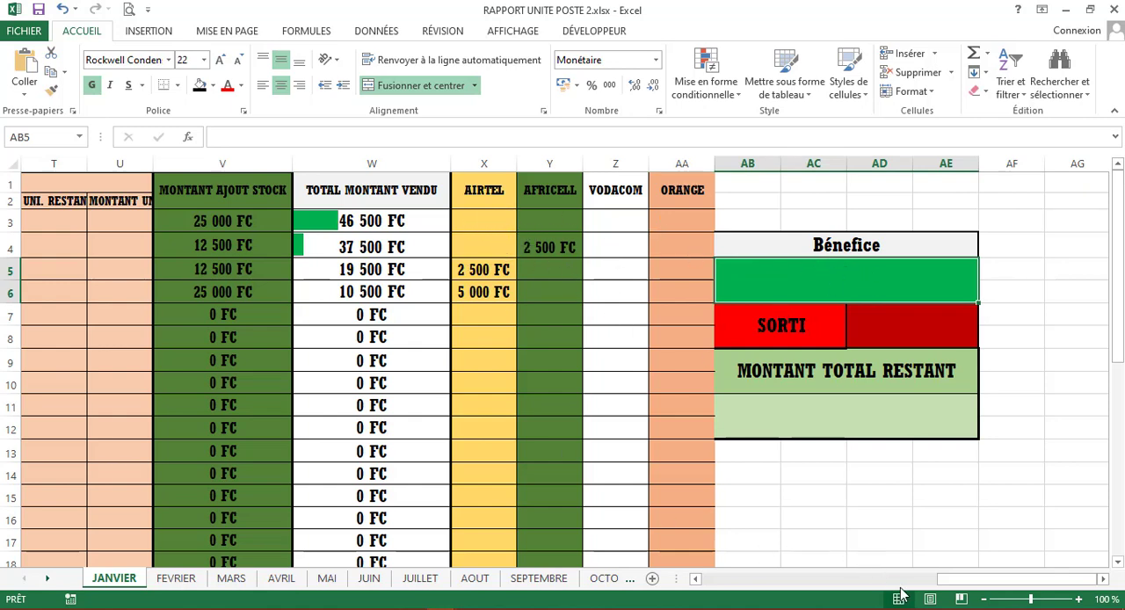
{"action": "left_click_drag", "start_coordinate": [962, 580], "coordinate": [734, 578]}
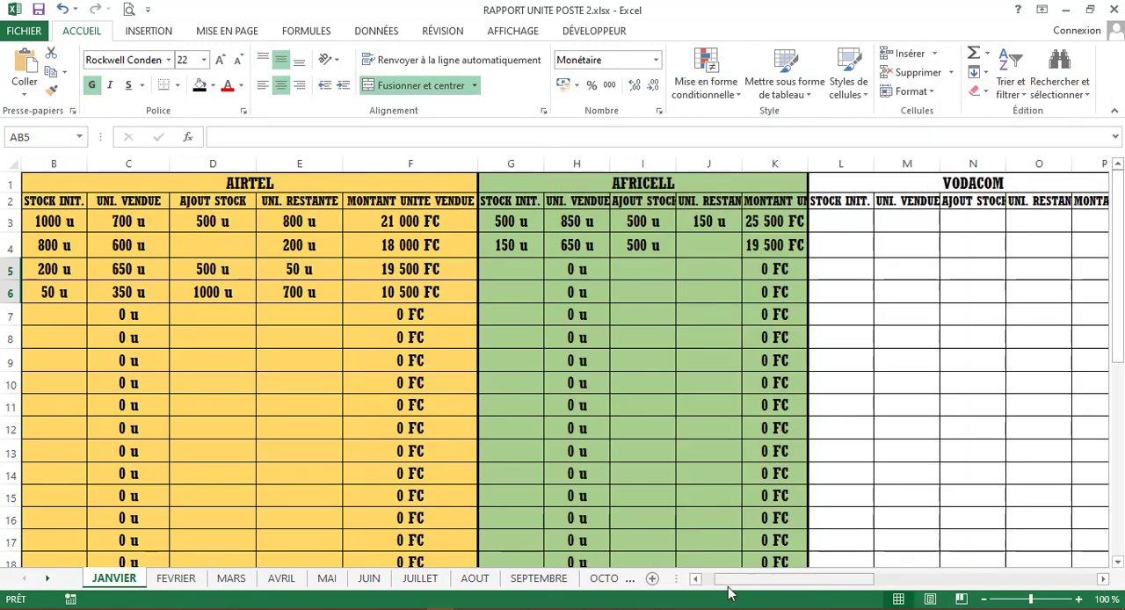
{"action": "left_click_drag", "start_coordinate": [755, 580], "coordinate": [1019, 580]}
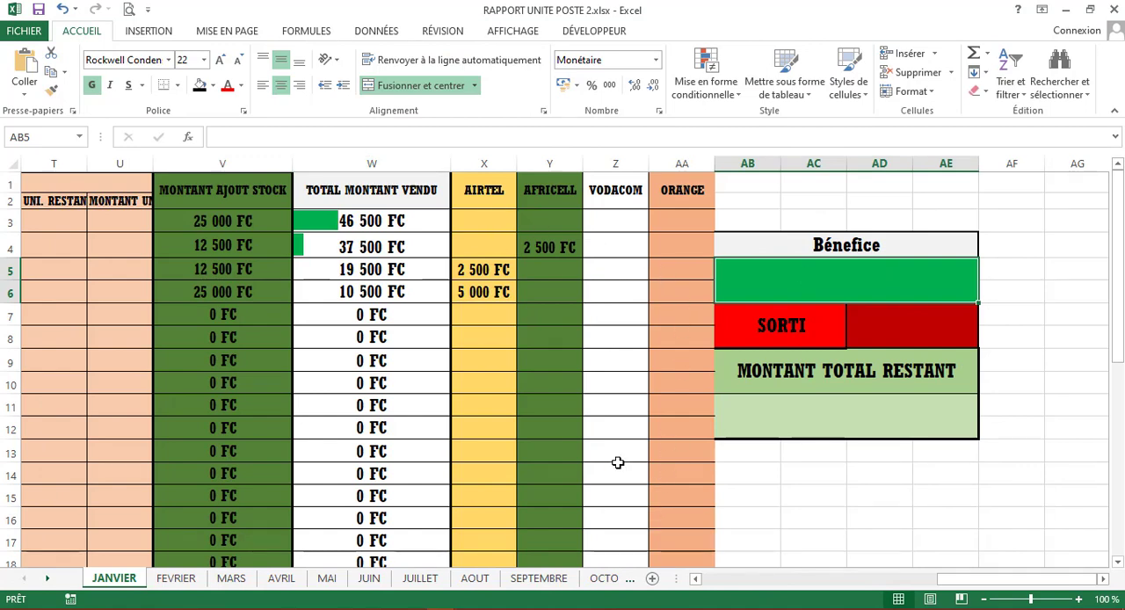
{"action": "double_click", "coordinate": [852, 276]}
{"action": "type", "text": "=so"}
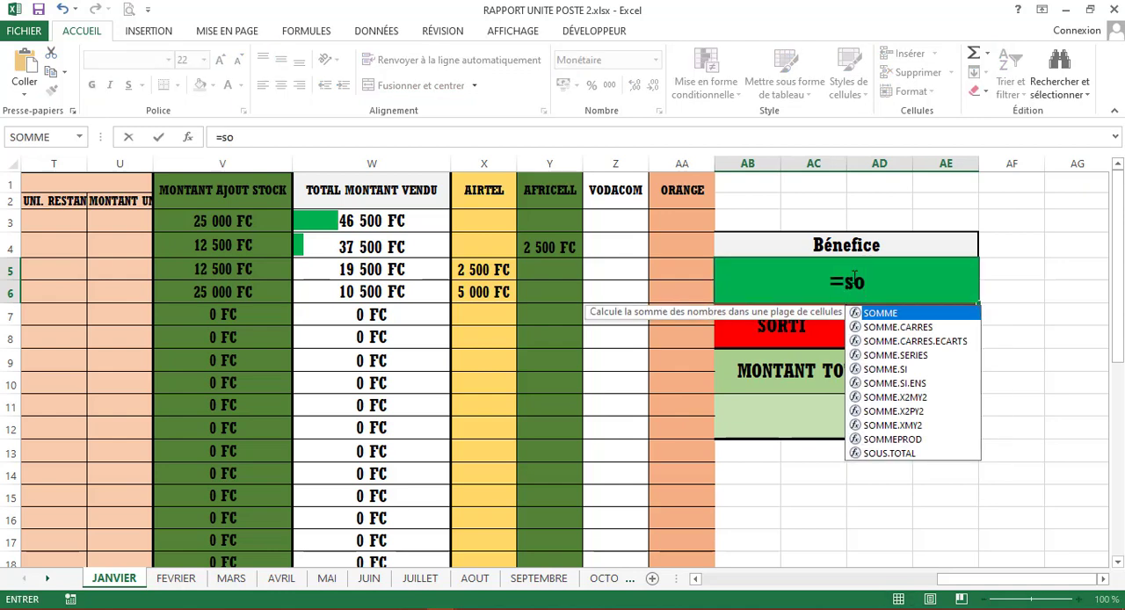
{"action": "key", "text": "Tab"}
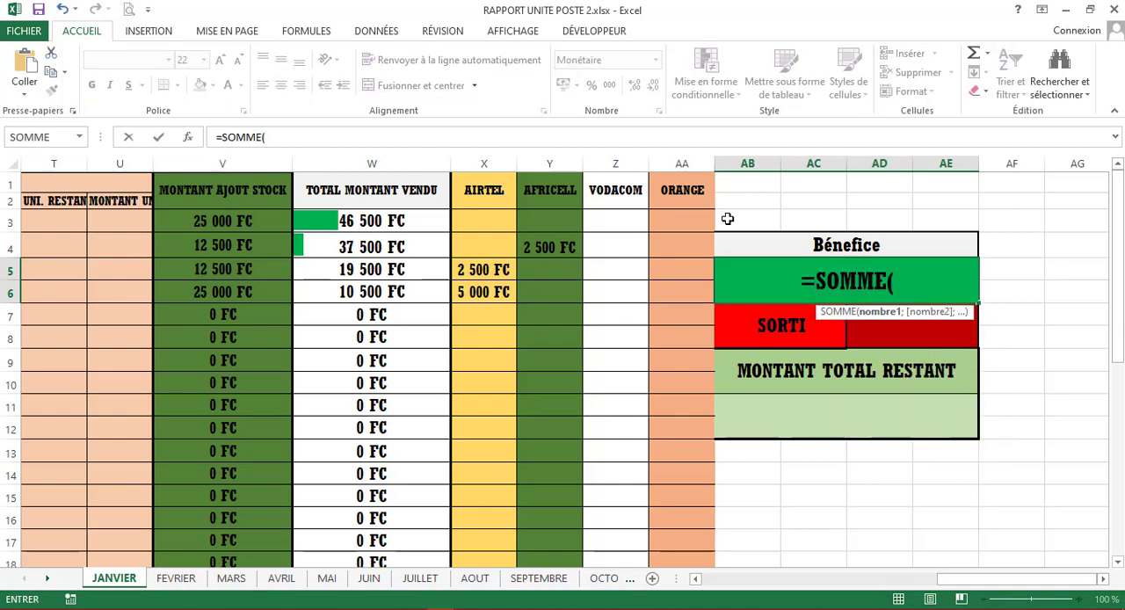
{"action": "left_click_drag", "start_coordinate": [469, 212], "coordinate": [671, 519]}
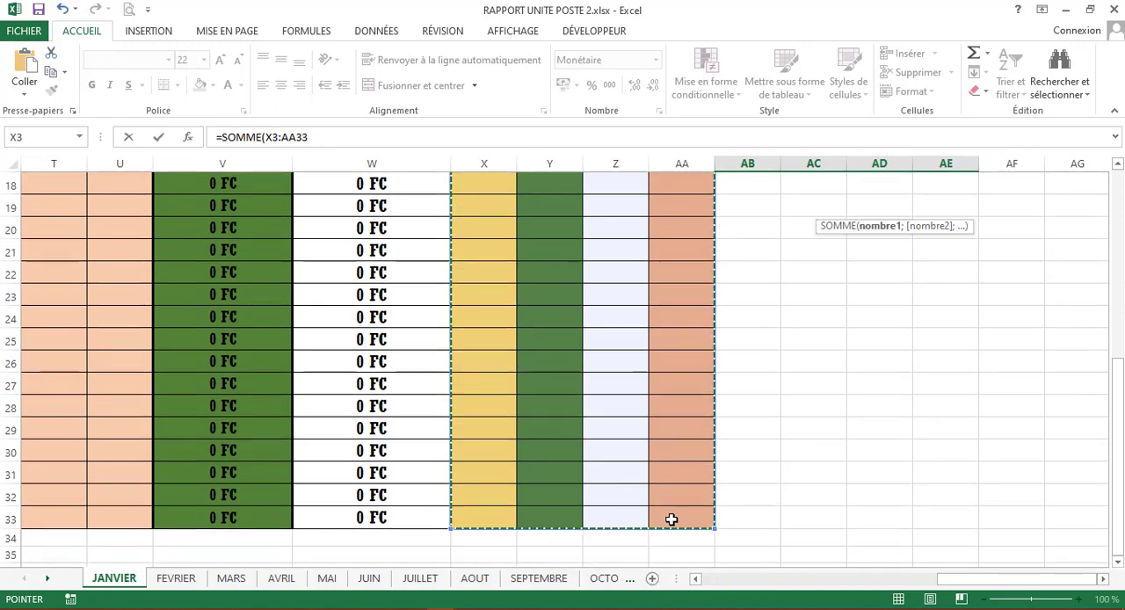
{"action": "key", "text": "Return"}
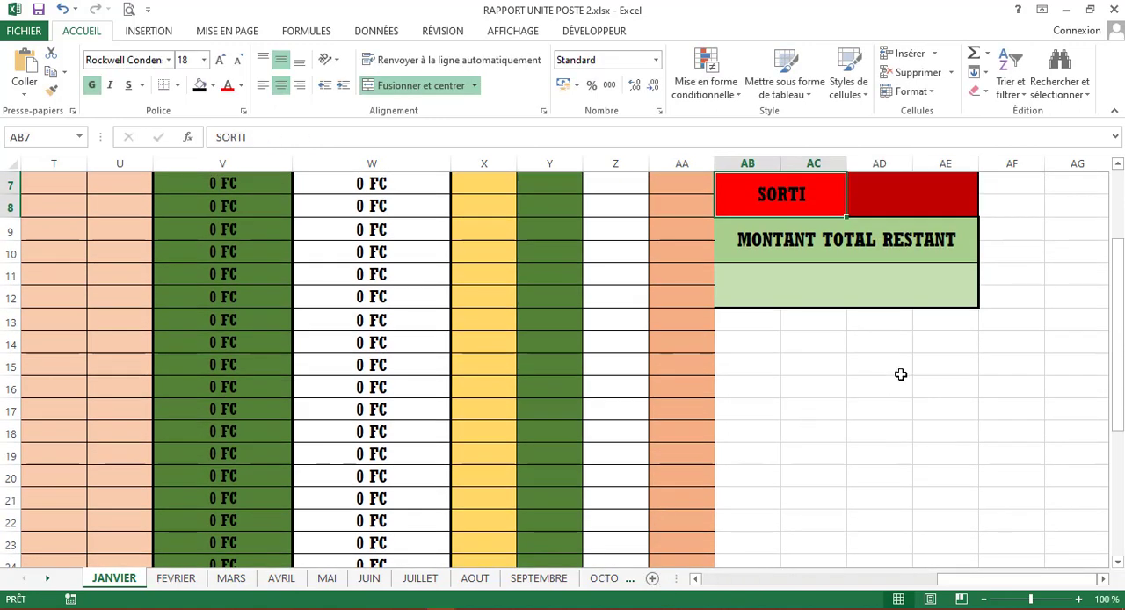
{"action": "scroll", "coordinate": [901, 374], "scroll_direction": "up", "scroll_amount": 2}
{"action": "left_click", "coordinate": [796, 272]}
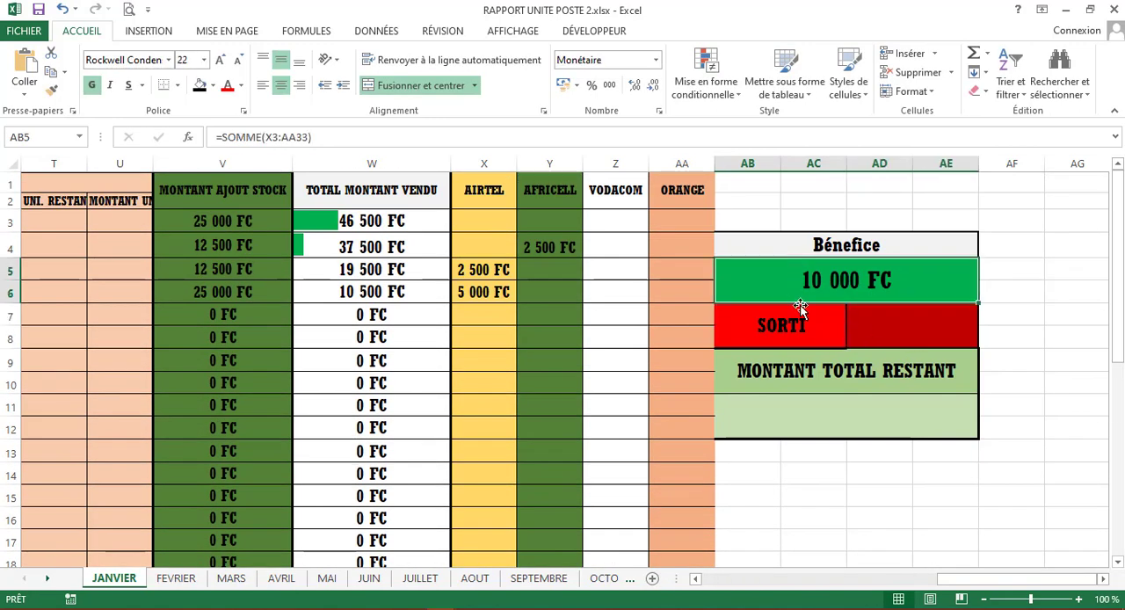
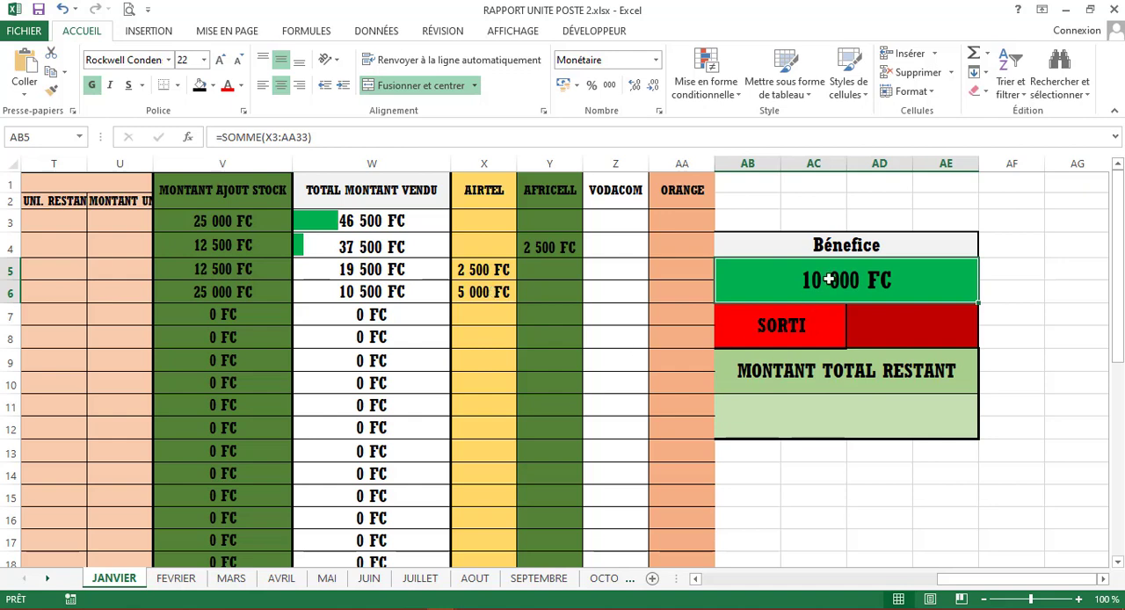
- Begin the formula under MONTANT TOTAL RESTANT with the sum of the TOTAL MONTANT VENDU column, =SOMME(W3:W33)
{"action": "left_click", "coordinate": [914, 322]}
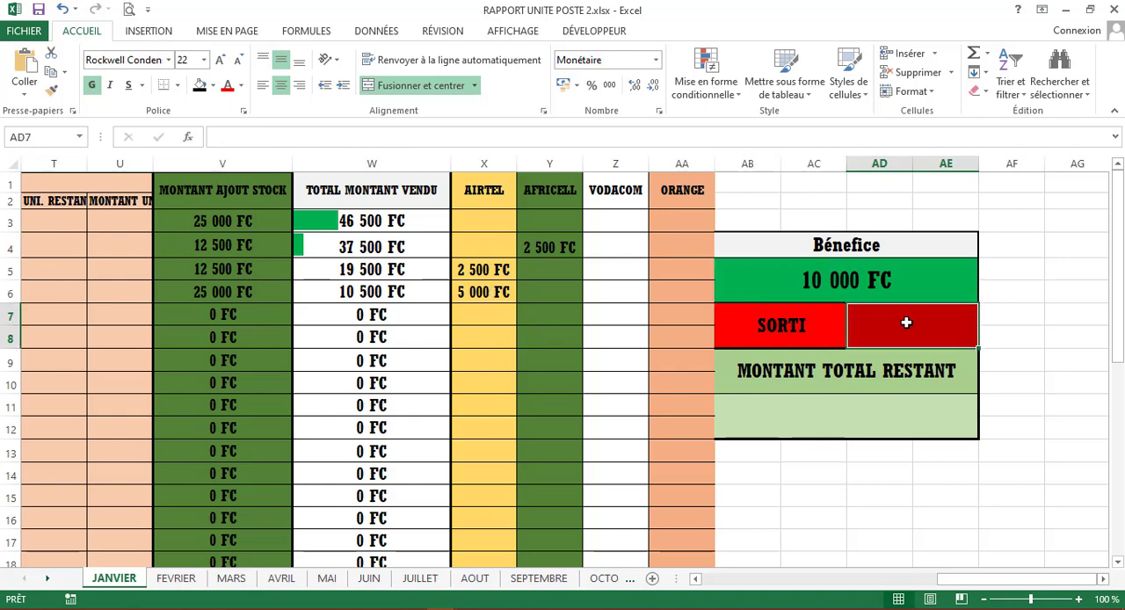
{"action": "left_click", "coordinate": [835, 422]}
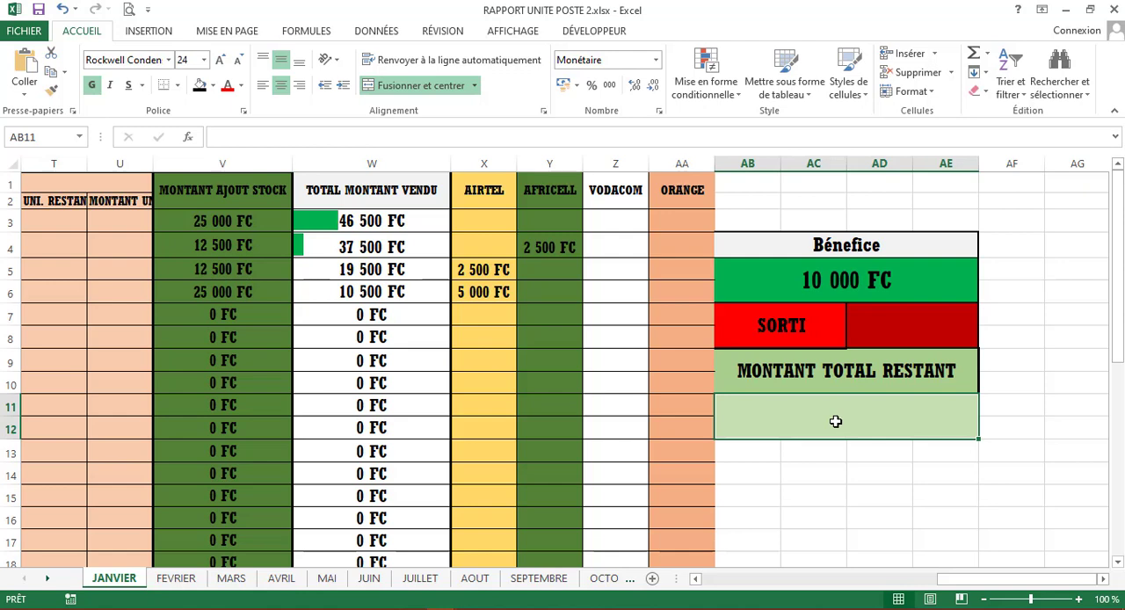
{"action": "type", "text": "="}
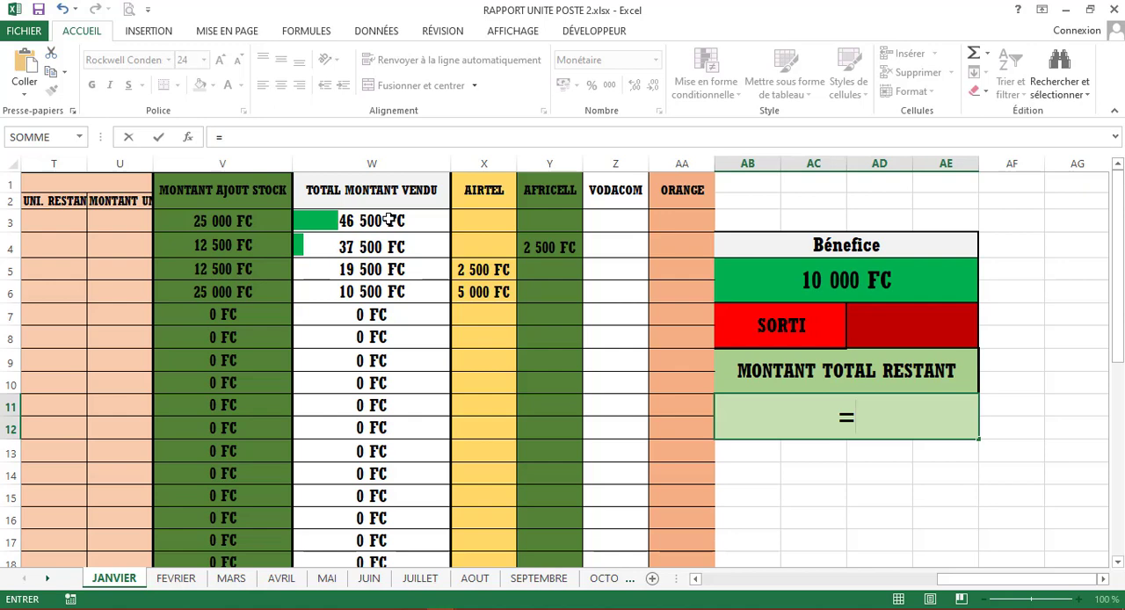
{"action": "left_click", "coordinate": [378, 167]}
{"action": "key", "text": "BackSpace"}
{"action": "key", "text": "BackSpace"}
{"action": "key", "text": "BackSpace"}
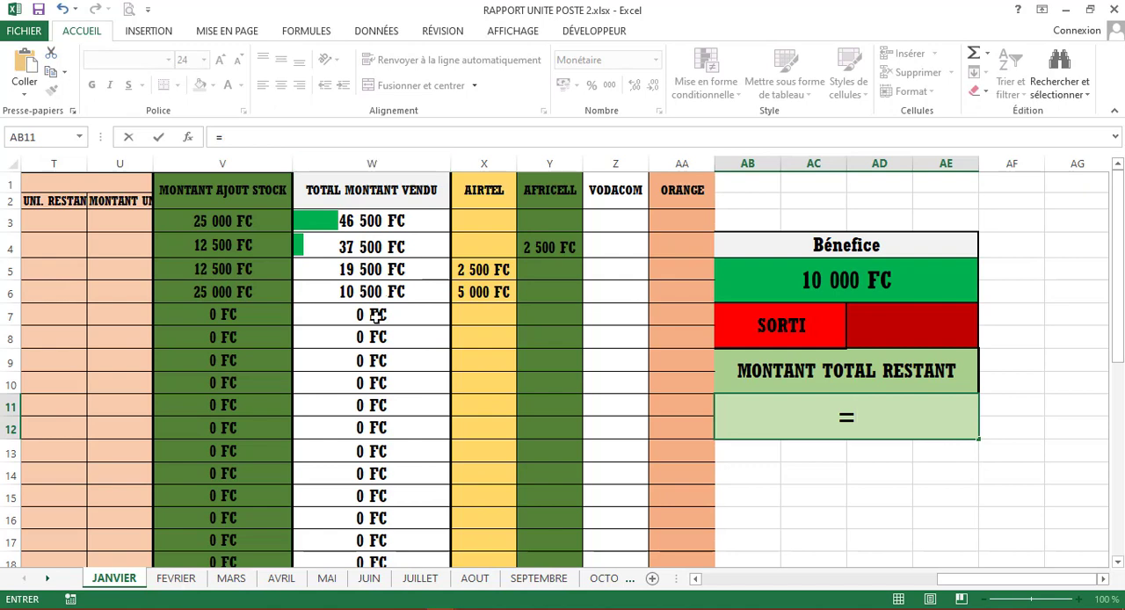
{"action": "type", "text": "so"}
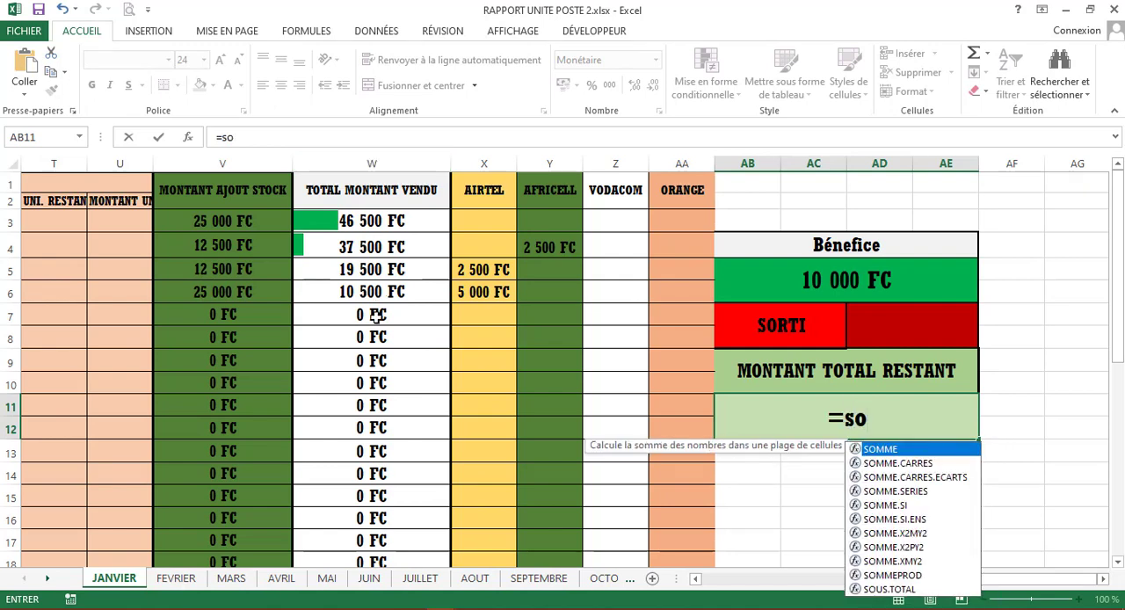
{"action": "key", "text": "Tab"}
{"action": "left_click_drag", "start_coordinate": [384, 220], "coordinate": [377, 517]}
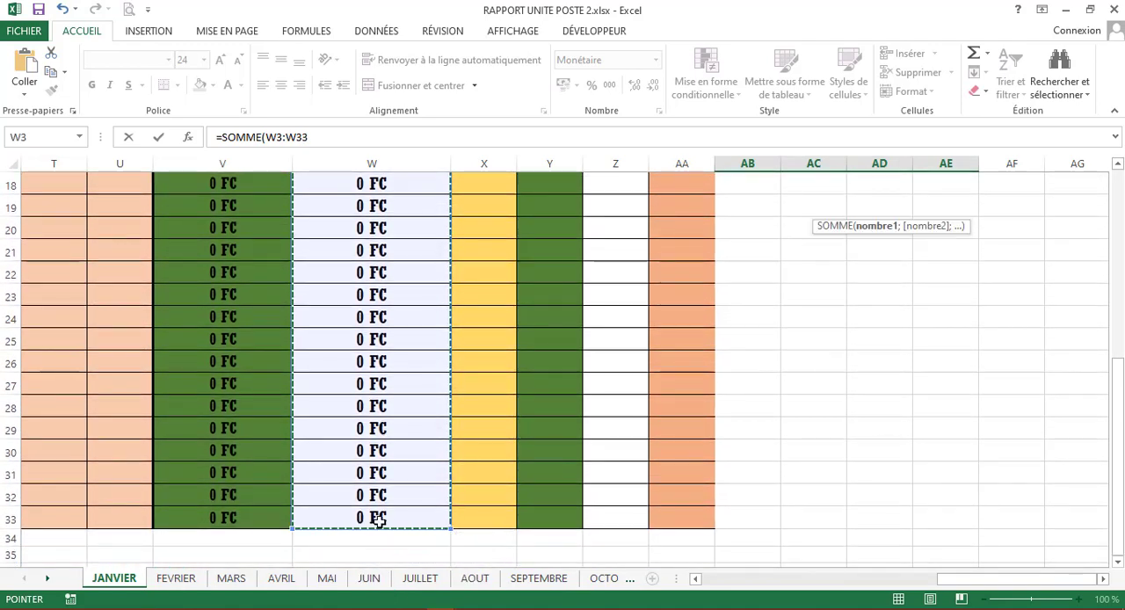
{"action": "scroll", "coordinate": [610, 405], "scroll_direction": "up", "scroll_amount": 6}
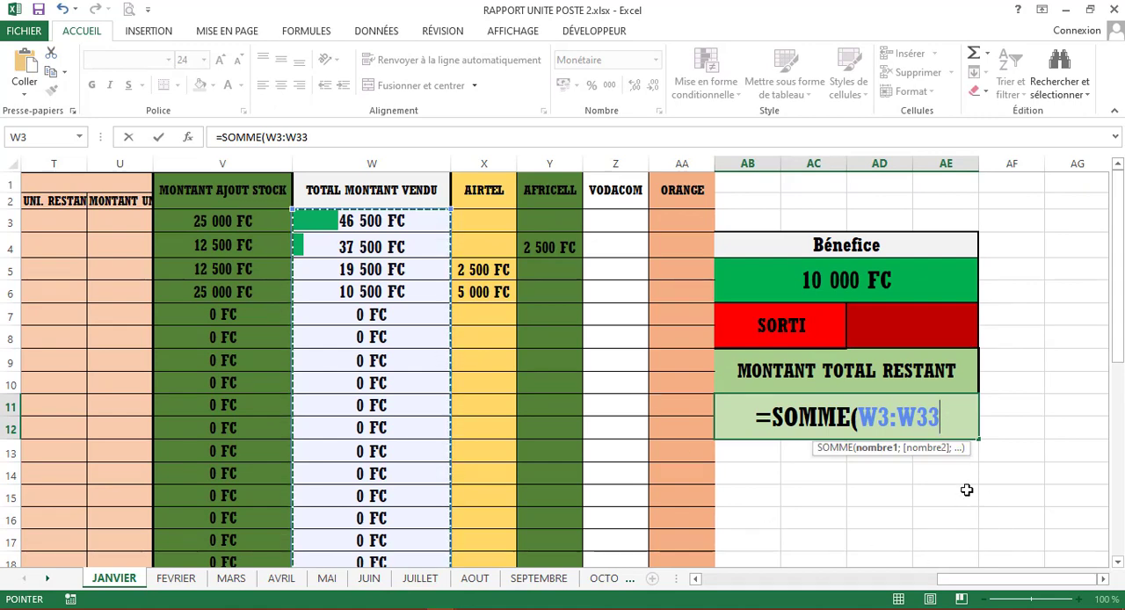
{"action": "type", "text": ")"}
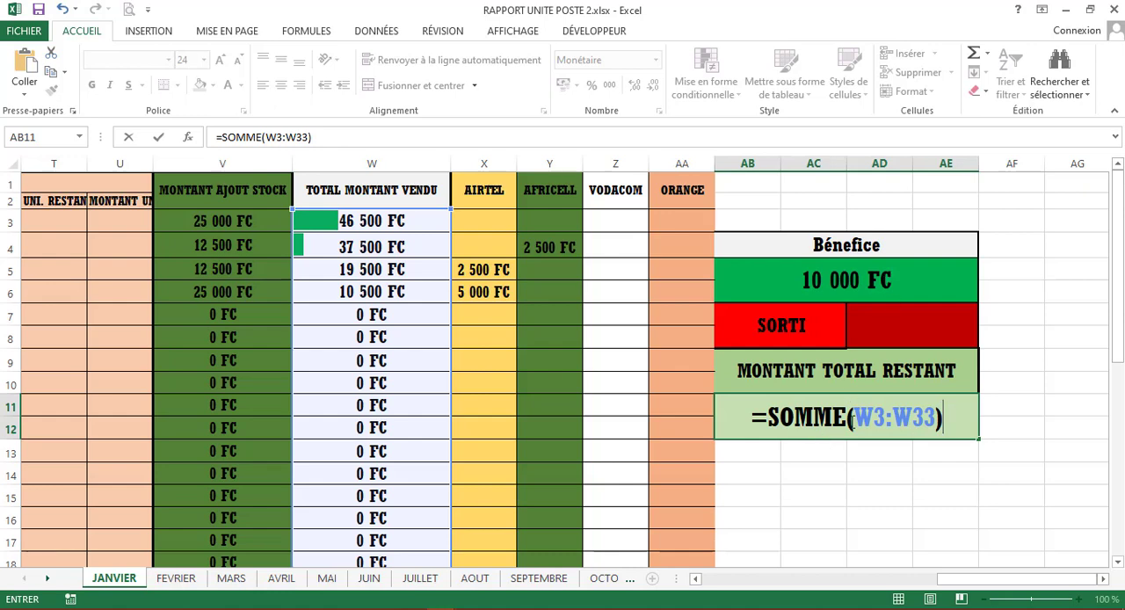
- Subtract the summed MONTANT AJOUT STOCK column, SOMME(V3:V33), in the remaining-total formula and append another minus sign
{"action": "type", "text": "-"}
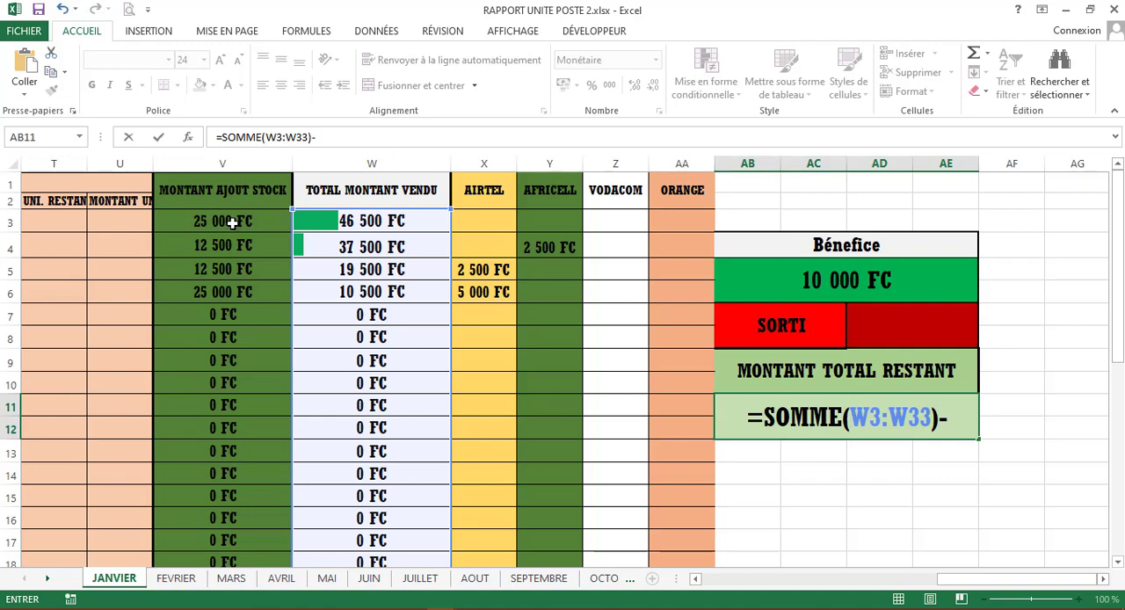
{"action": "left_click_drag", "start_coordinate": [230, 222], "coordinate": [228, 523]}
{"action": "scroll", "coordinate": [864, 355], "scroll_direction": "up", "scroll_amount": 5}
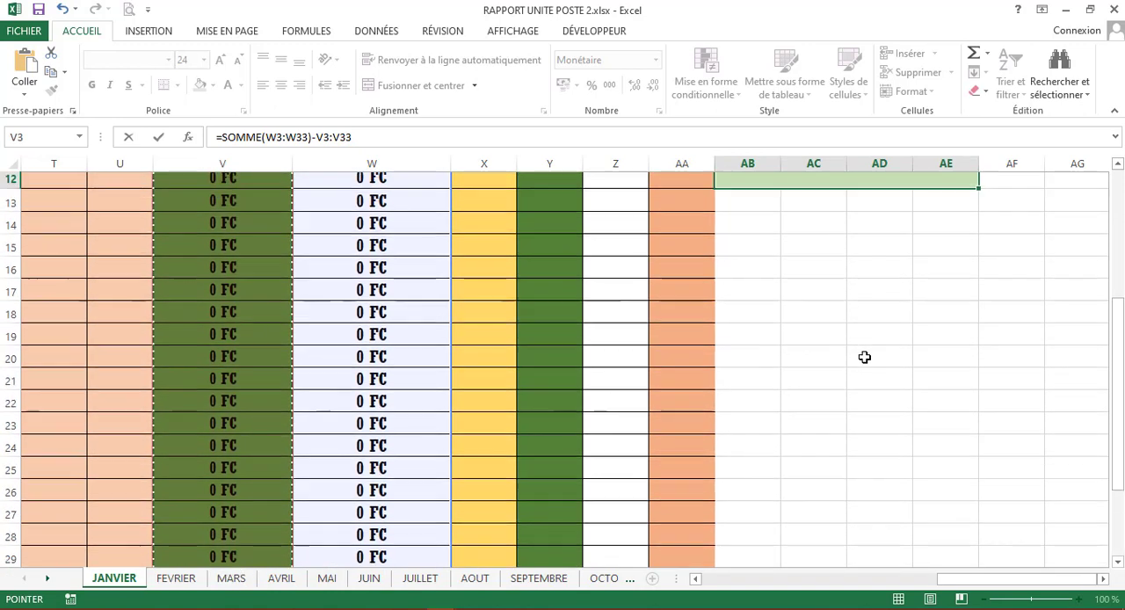
{"action": "left_click", "coordinate": [913, 377]}
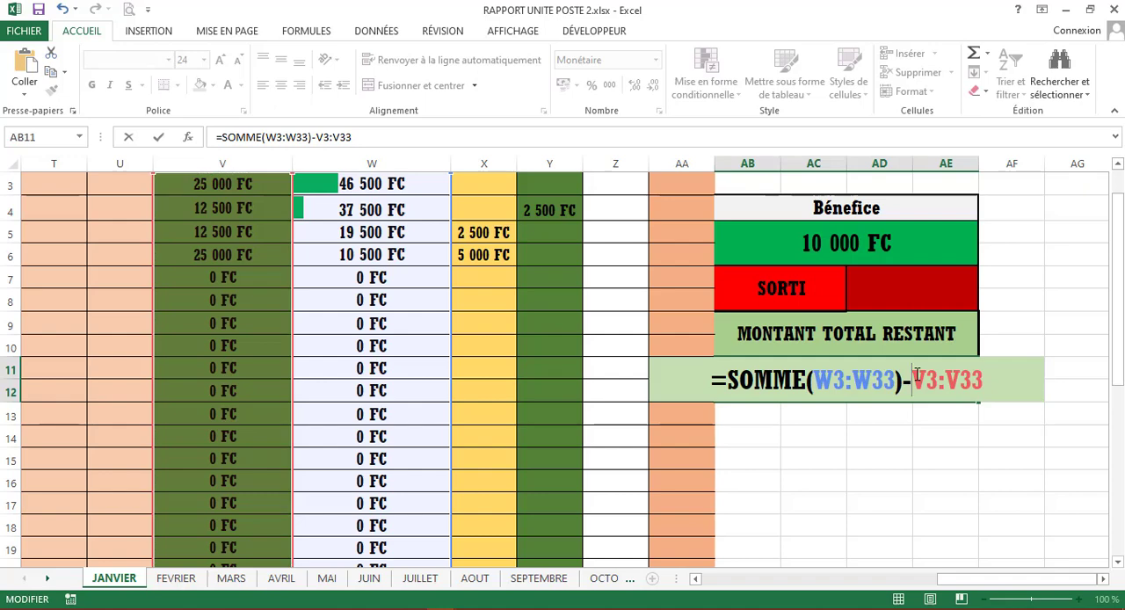
{"action": "type", "text": "so"}
{"action": "key", "text": "Tab"}
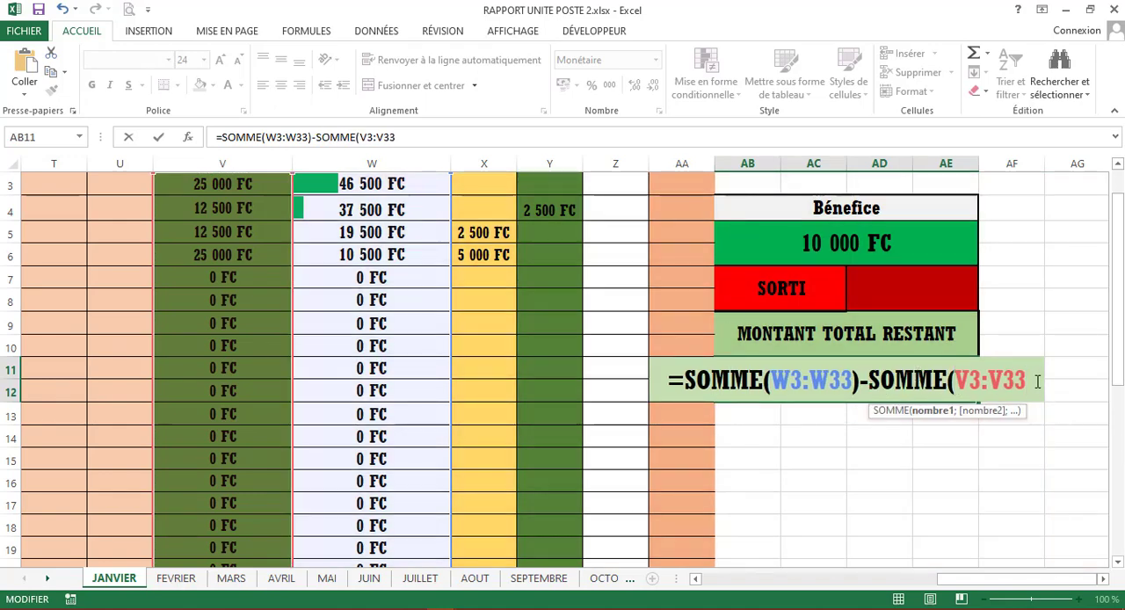
{"action": "scroll", "coordinate": [1037, 381], "scroll_direction": "up", "scroll_amount": 1}
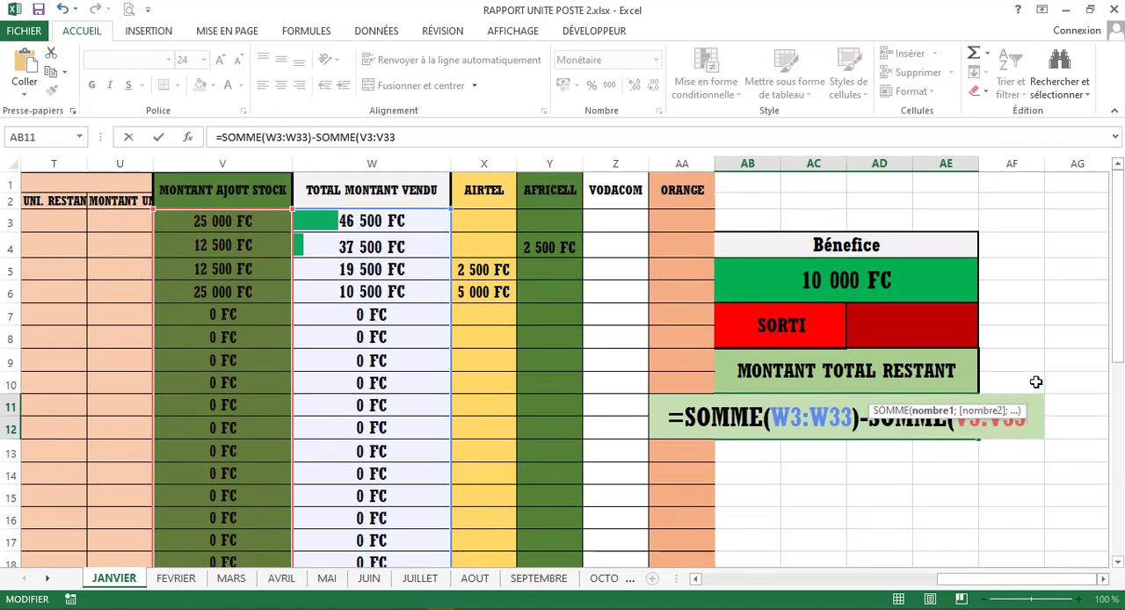
{"action": "type", "text": ")"}
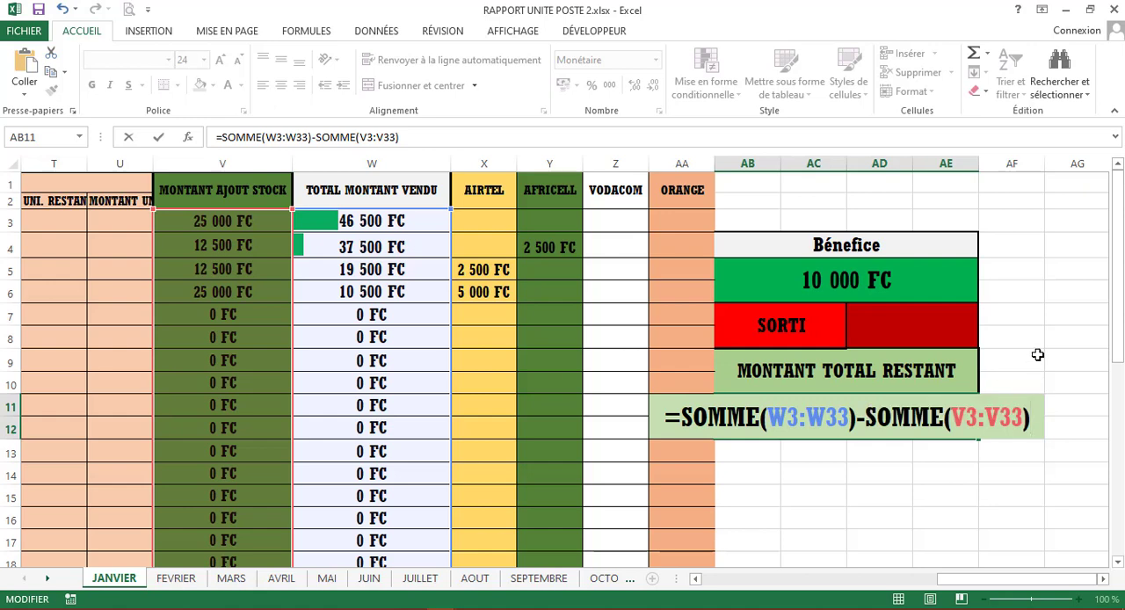
{"action": "type", "text": "-"}
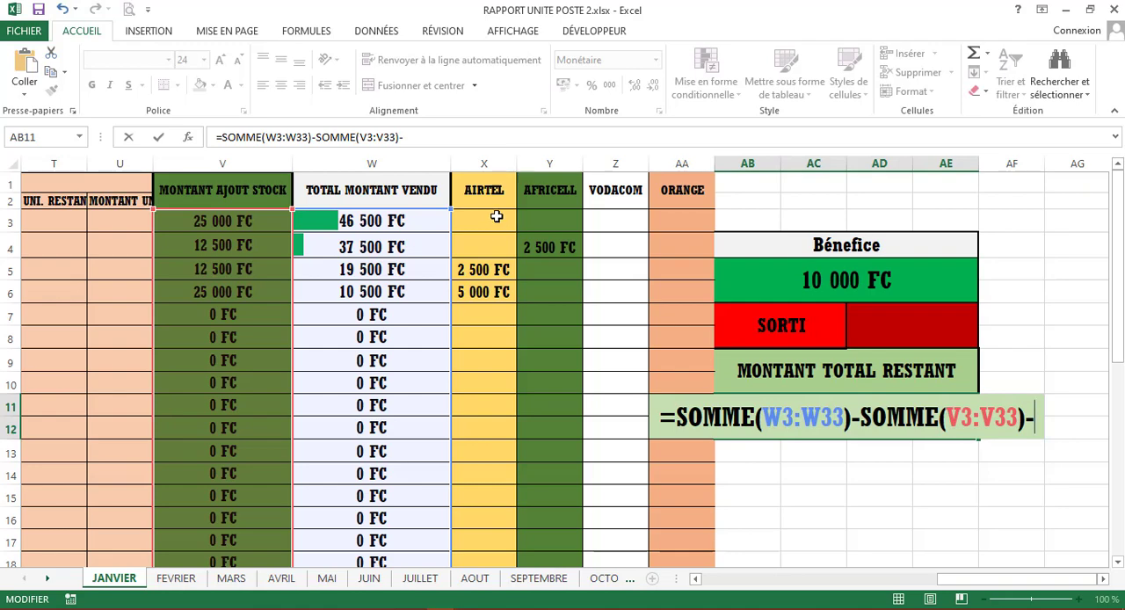
{"action": "left_click_drag", "start_coordinate": [490, 217], "coordinate": [660, 515]}
{"action": "scroll", "coordinate": [660, 514], "scroll_direction": "up", "scroll_amount": 6}
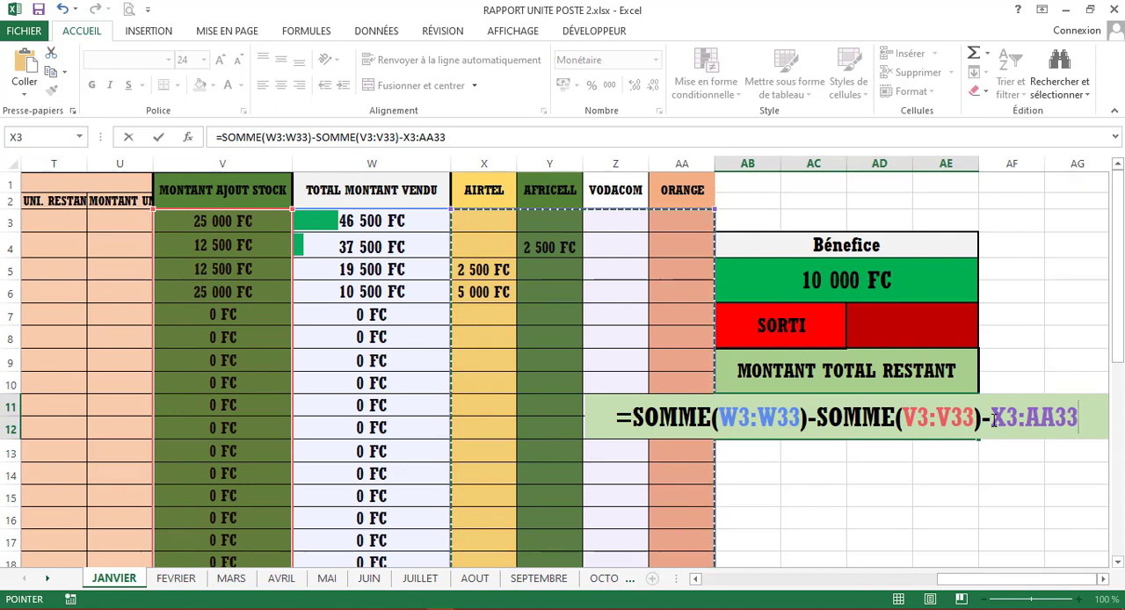
{"action": "key", "text": "BackSpace"}
{"action": "key", "text": "BackSpace"}
{"action": "key", "text": "BackSpace"}
{"action": "key", "text": "BackSpace"}
{"action": "key", "text": "BackSpace"}
{"action": "key", "text": "BackSpace"}
{"action": "key", "text": "BackSpace"}
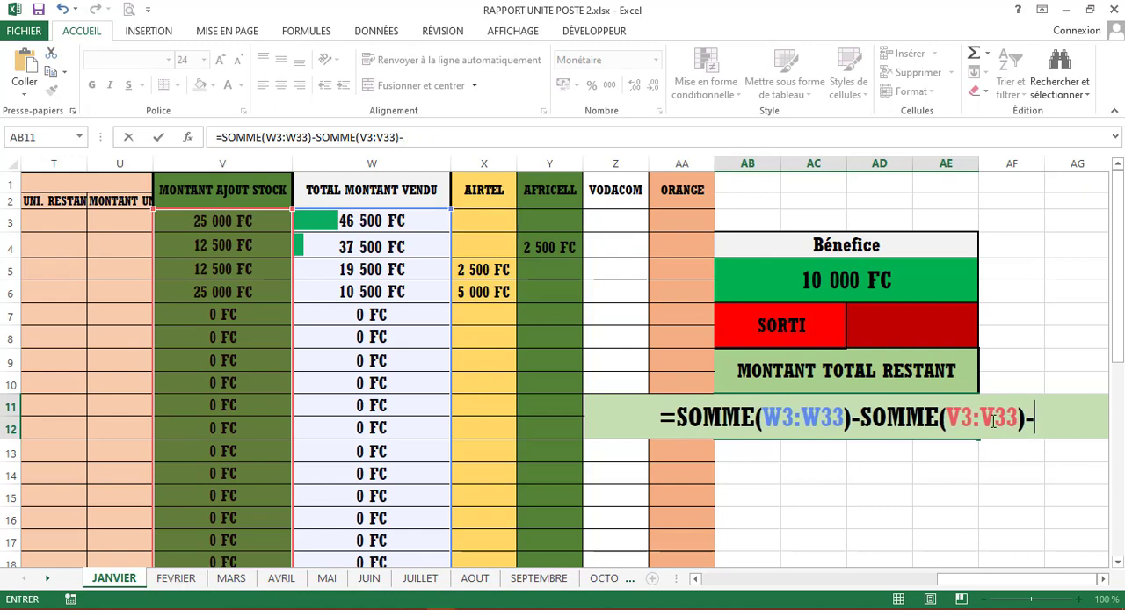
- Complete the remaining-total formula by subtracting the Bénefice amount in AB5
{"action": "left_click", "coordinate": [885, 280]}
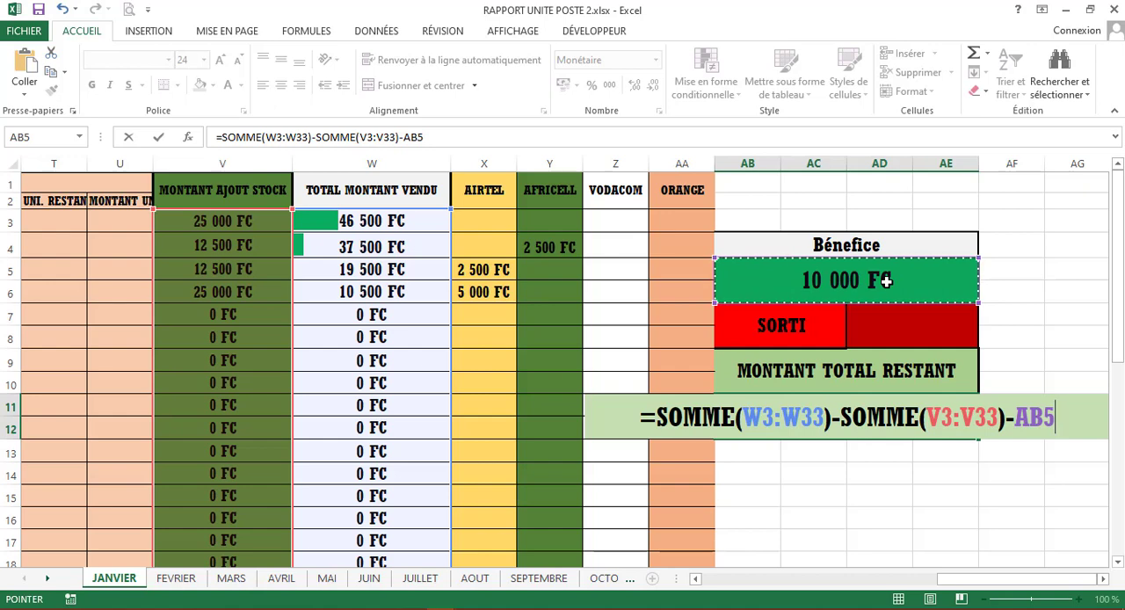
{"action": "key", "text": "Return"}
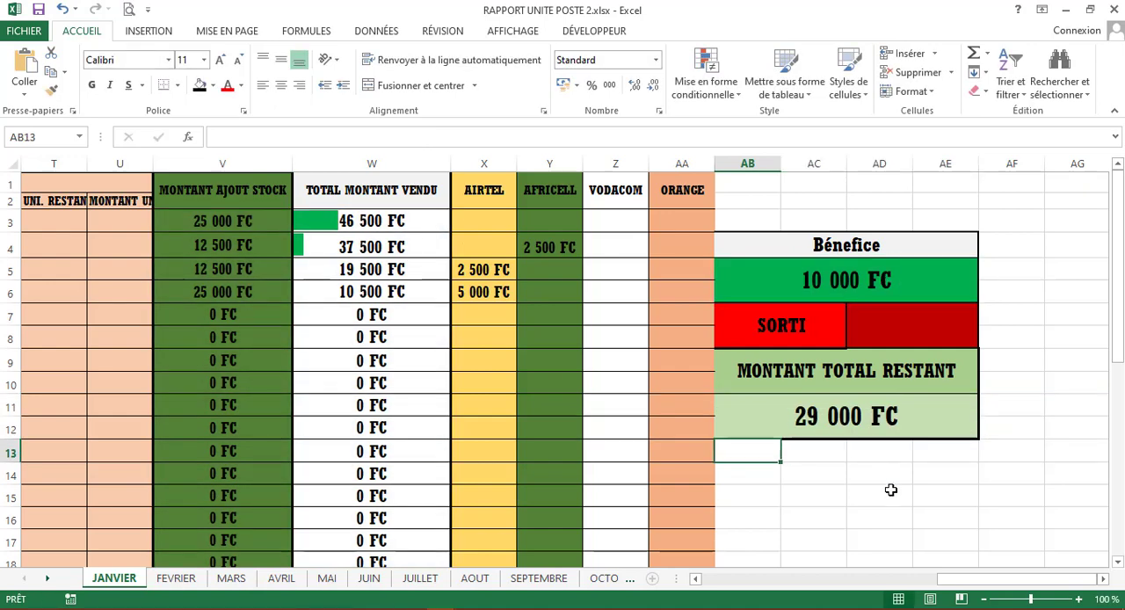
- Review the formulas of the remaining total and the Bénefice amount alongside the empty SORTI cell
{"action": "left_click", "coordinate": [872, 420]}
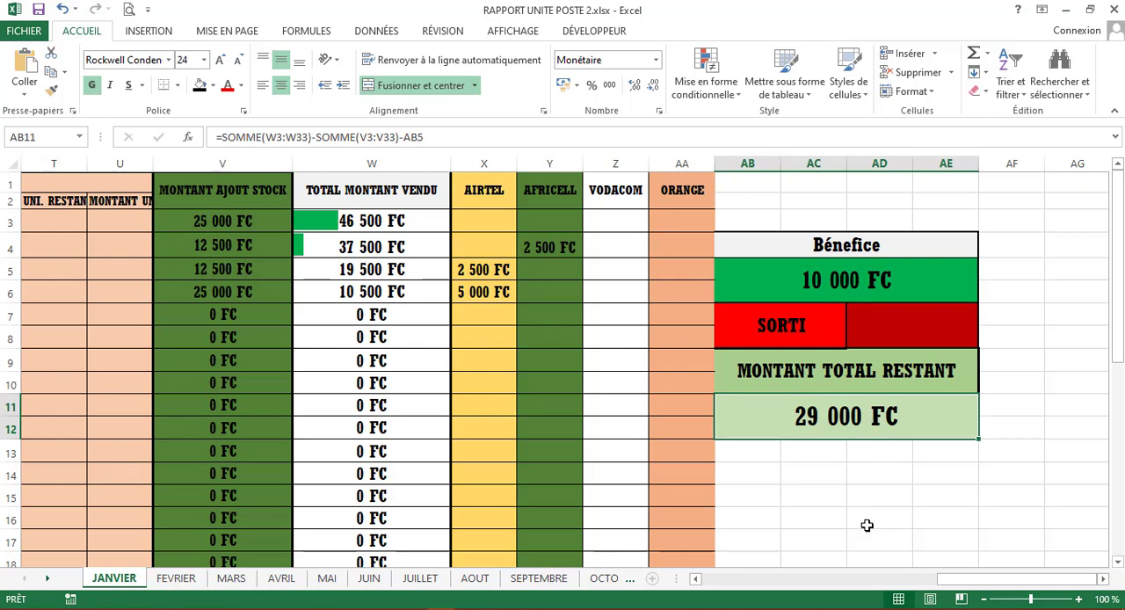
{"action": "left_click", "coordinate": [846, 278]}
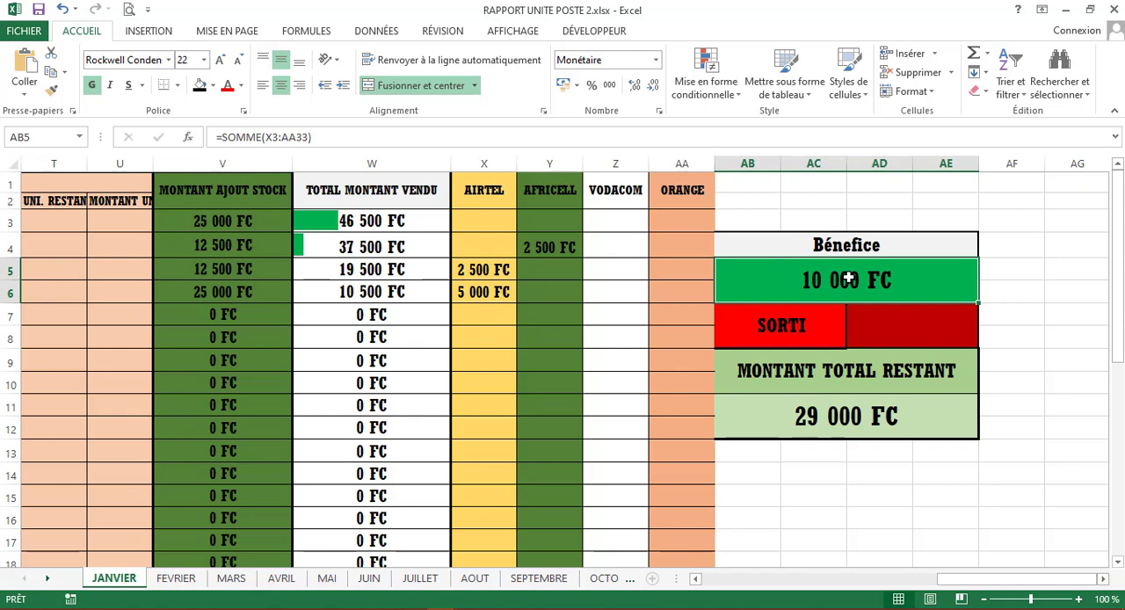
{"action": "left_click", "coordinate": [899, 323]}
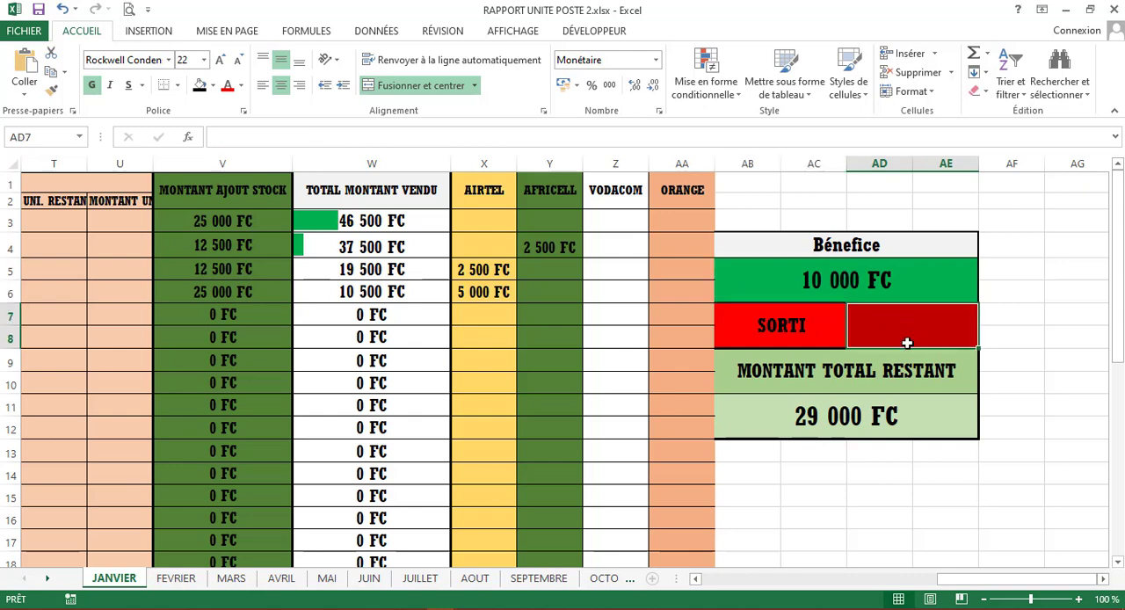
{"action": "left_click", "coordinate": [891, 279]}
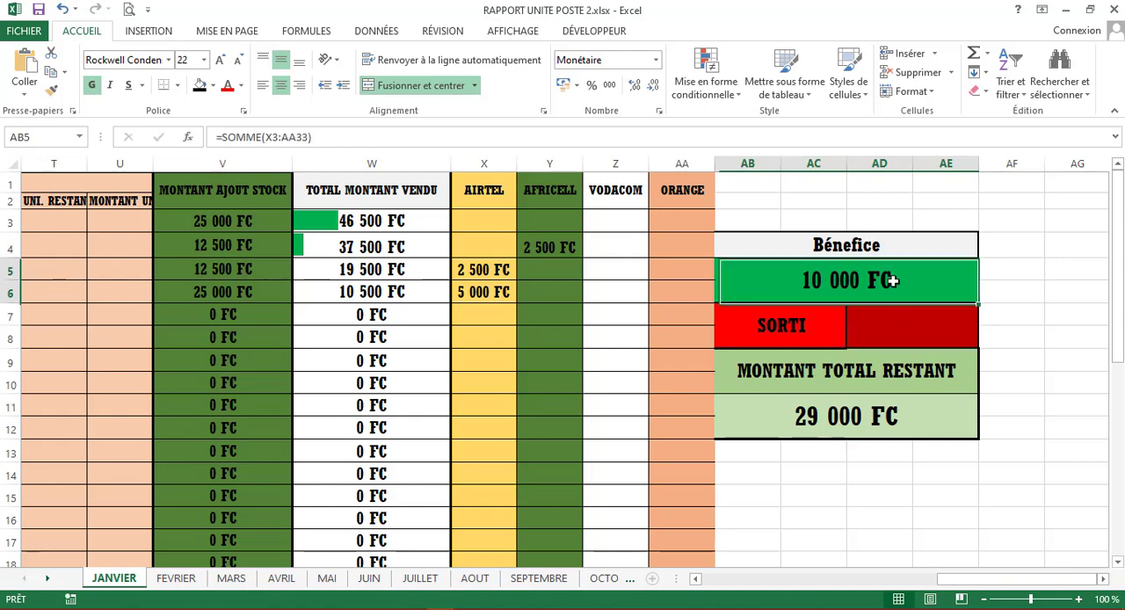
{"action": "left_click", "coordinate": [856, 425]}
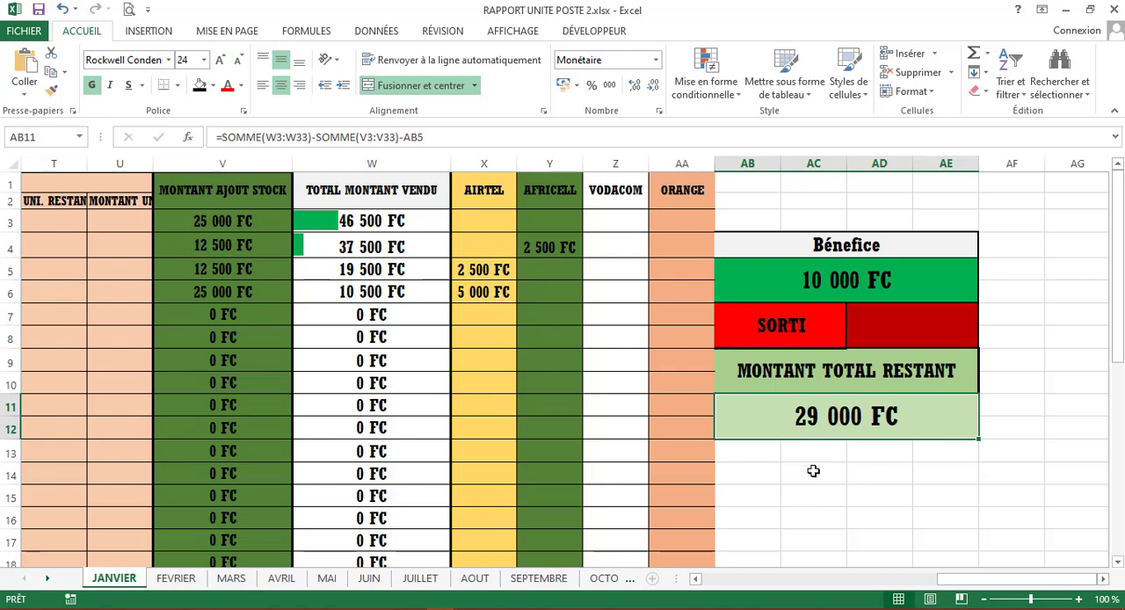
- Copy the SORTI label and its amount cell to AB13, directly below the remaining total, and fill the copy with yellow
{"action": "left_click_drag", "start_coordinate": [757, 320], "coordinate": [892, 322]}
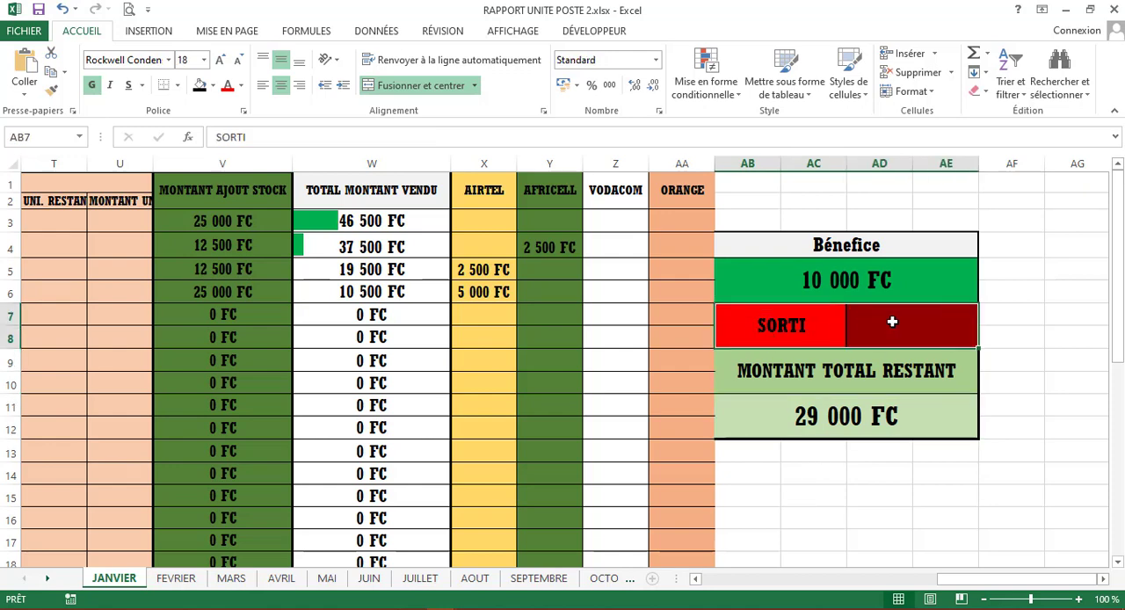
{"action": "key", "text": "ctrl+c"}
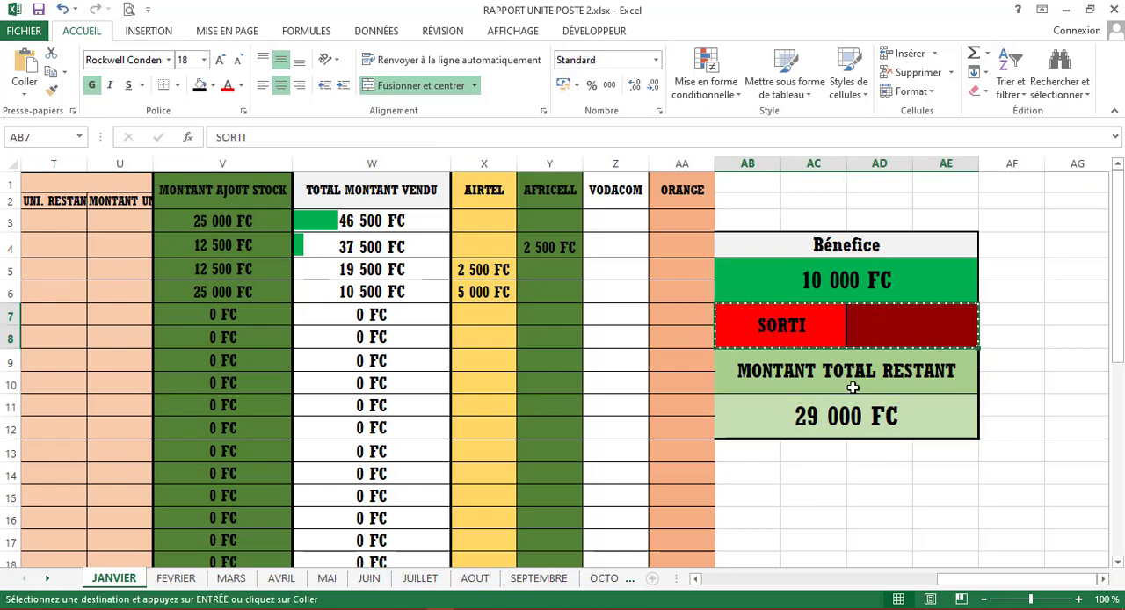
{"action": "left_click", "coordinate": [750, 449]}
{"action": "key", "text": "ctrl+v"}
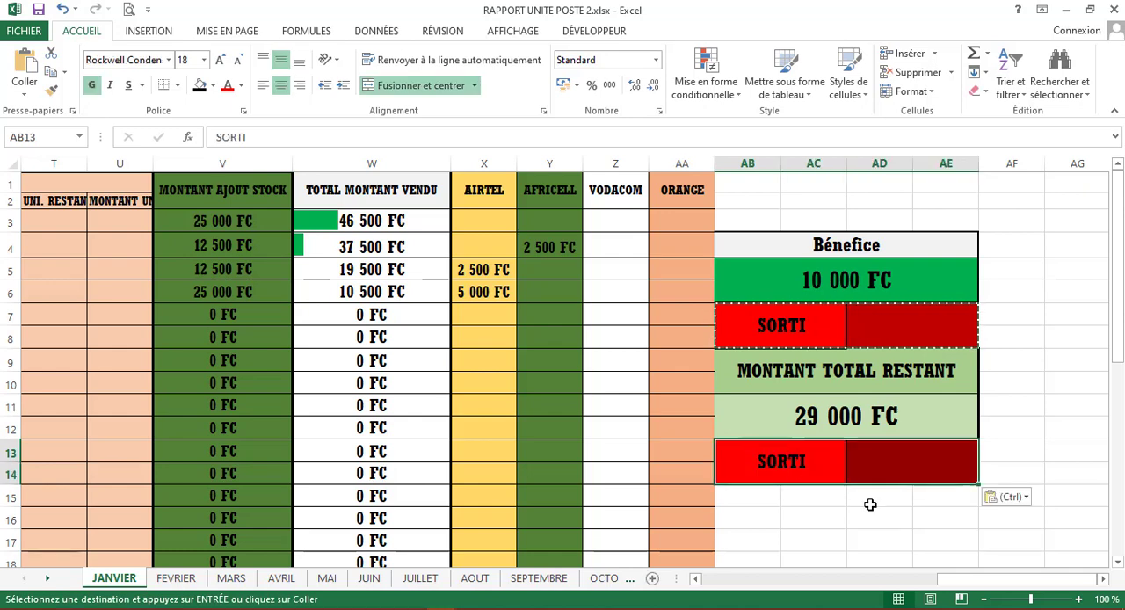
{"action": "left_click", "coordinate": [212, 85]}
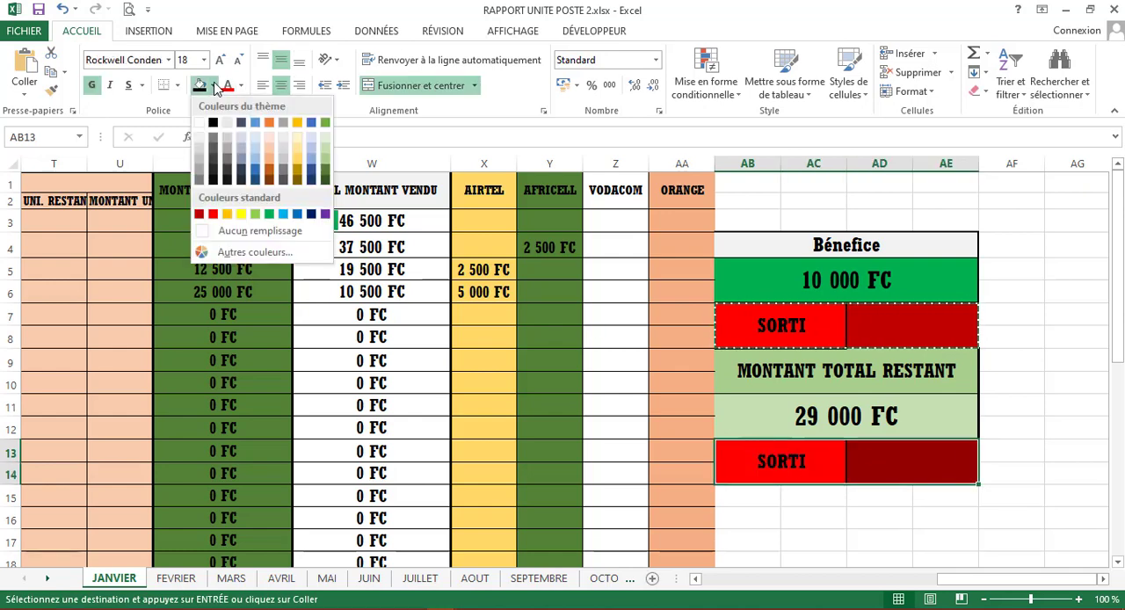
{"action": "left_click", "coordinate": [241, 216]}
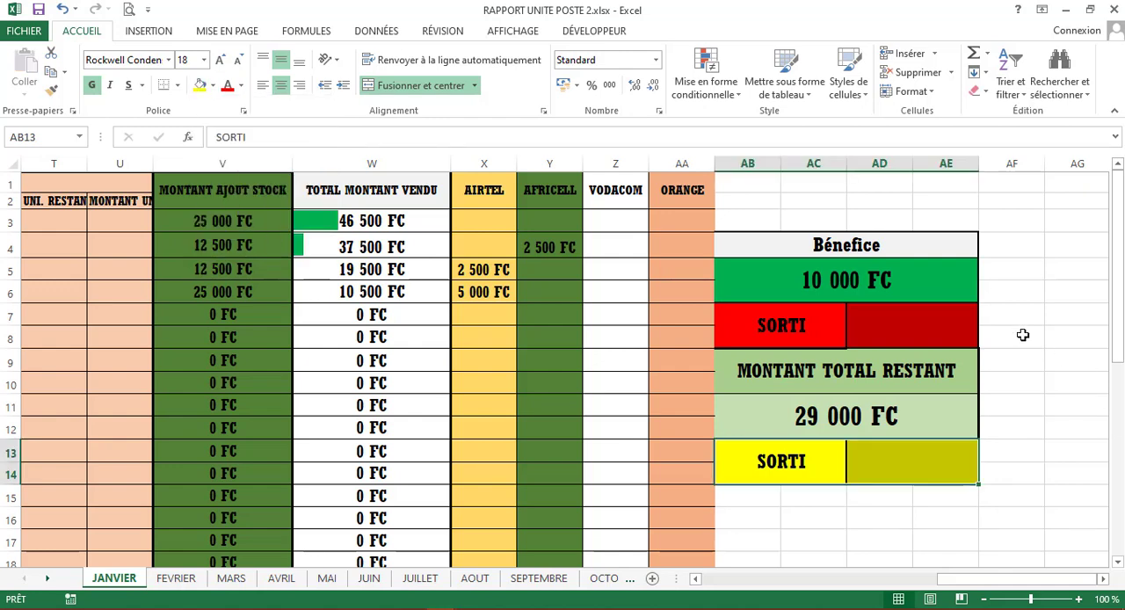
- Subtract the red SORTI amount in AD7 from the Bénefice formula, giving =SOMME(X3:AA33)-AD7
{"action": "left_click", "coordinate": [784, 324]}
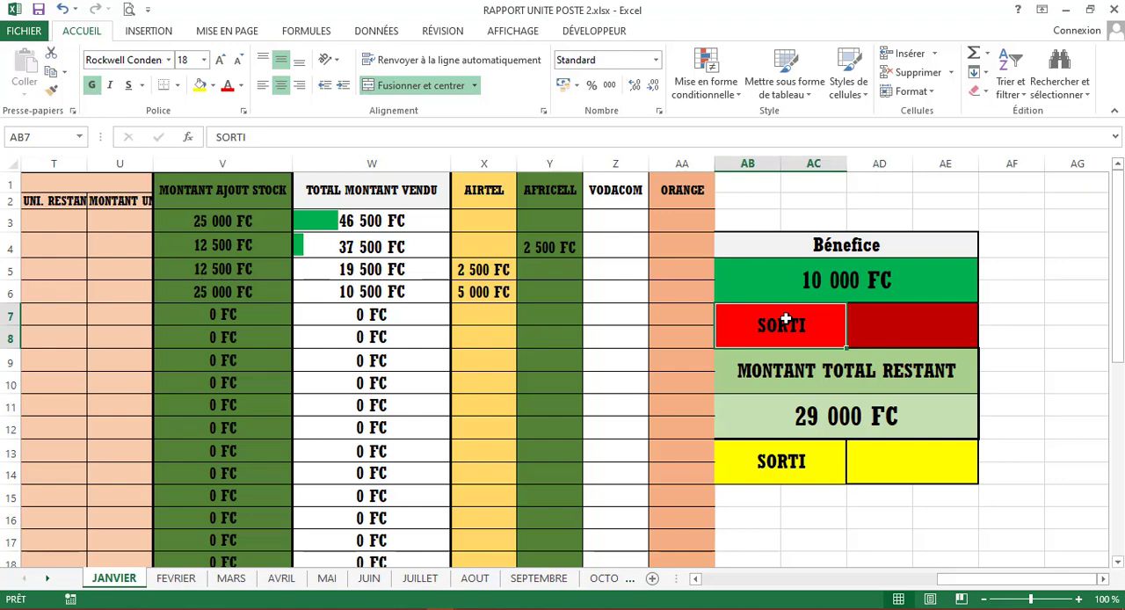
{"action": "left_click", "coordinate": [901, 330]}
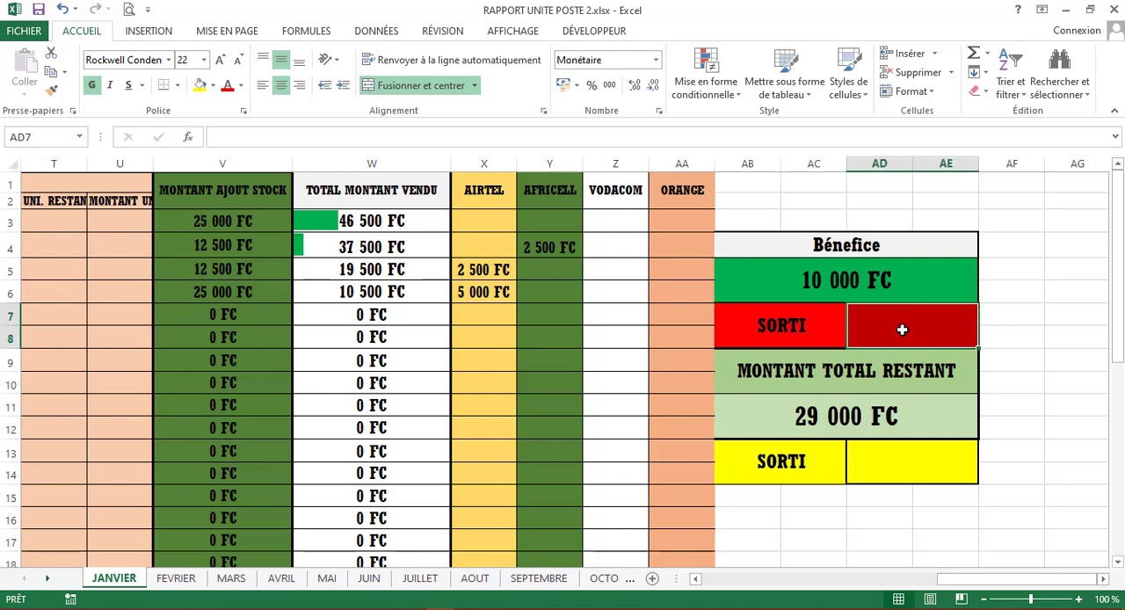
{"action": "left_click", "coordinate": [857, 421]}
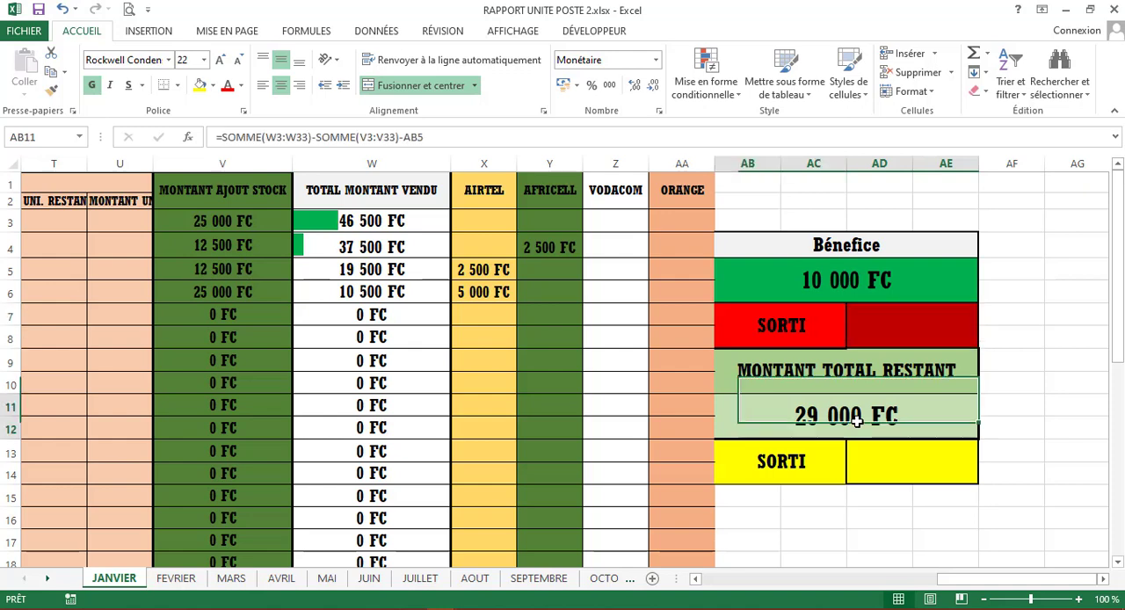
{"action": "double_click", "coordinate": [950, 287]}
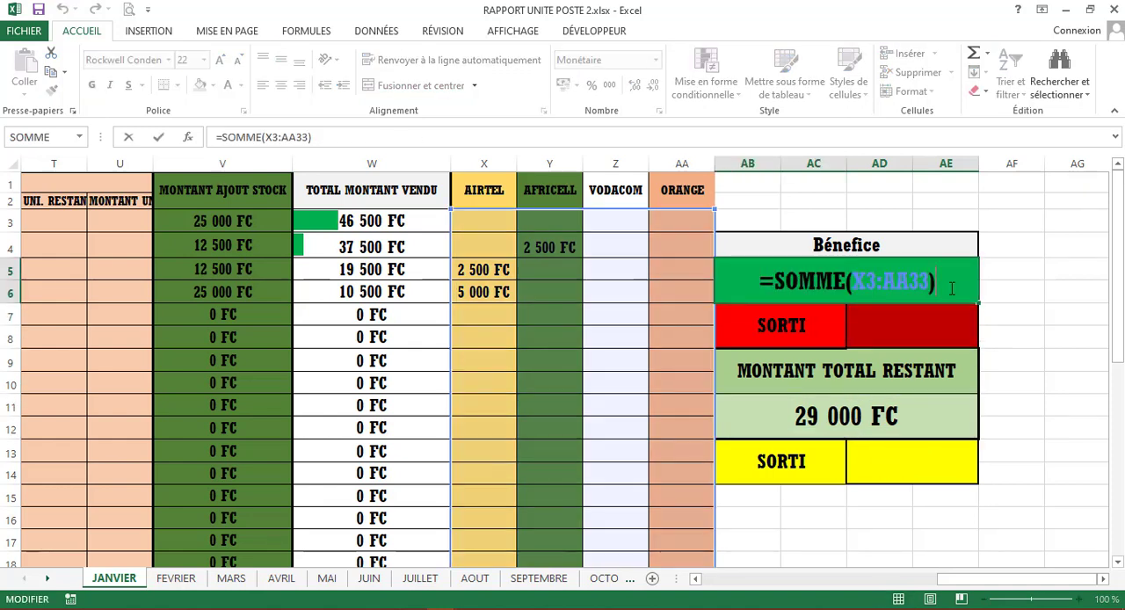
{"action": "type", "text": "-"}
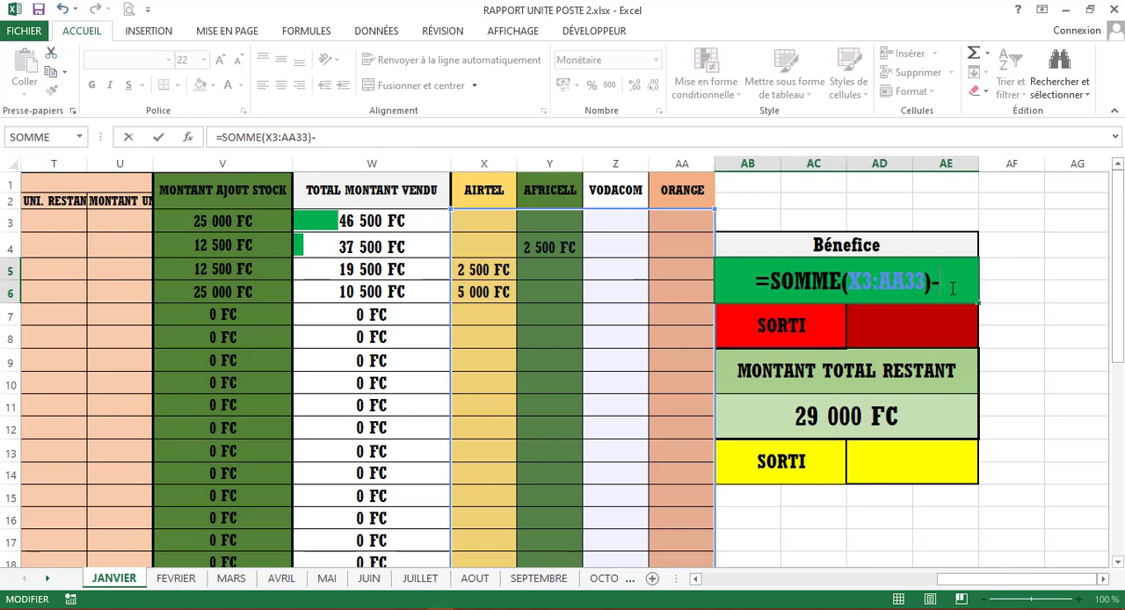
{"action": "left_click", "coordinate": [919, 320]}
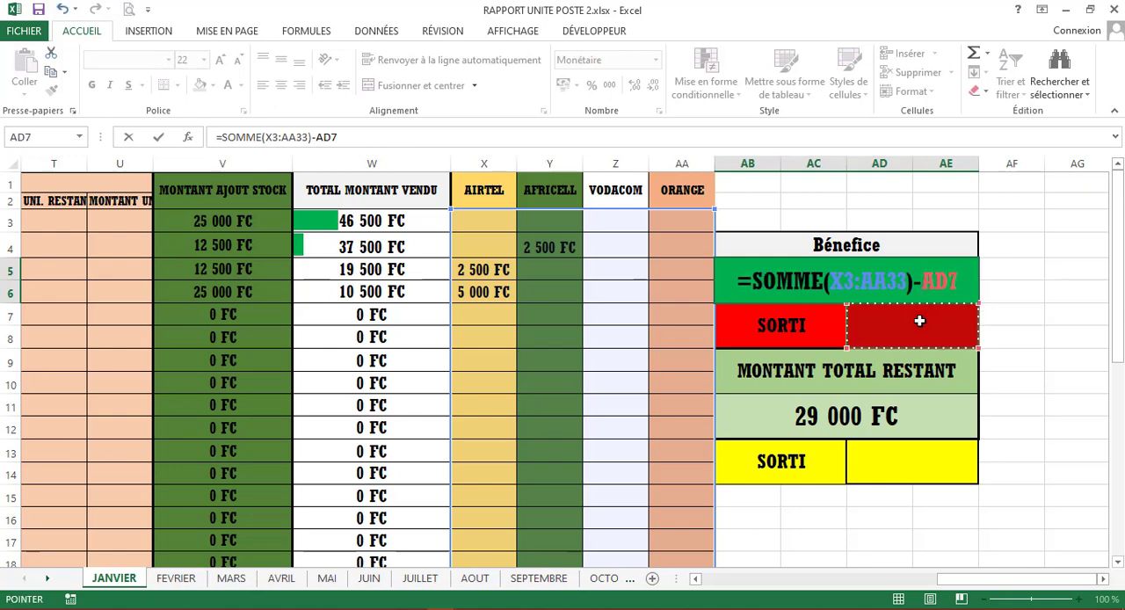
{"action": "key", "text": "Return"}
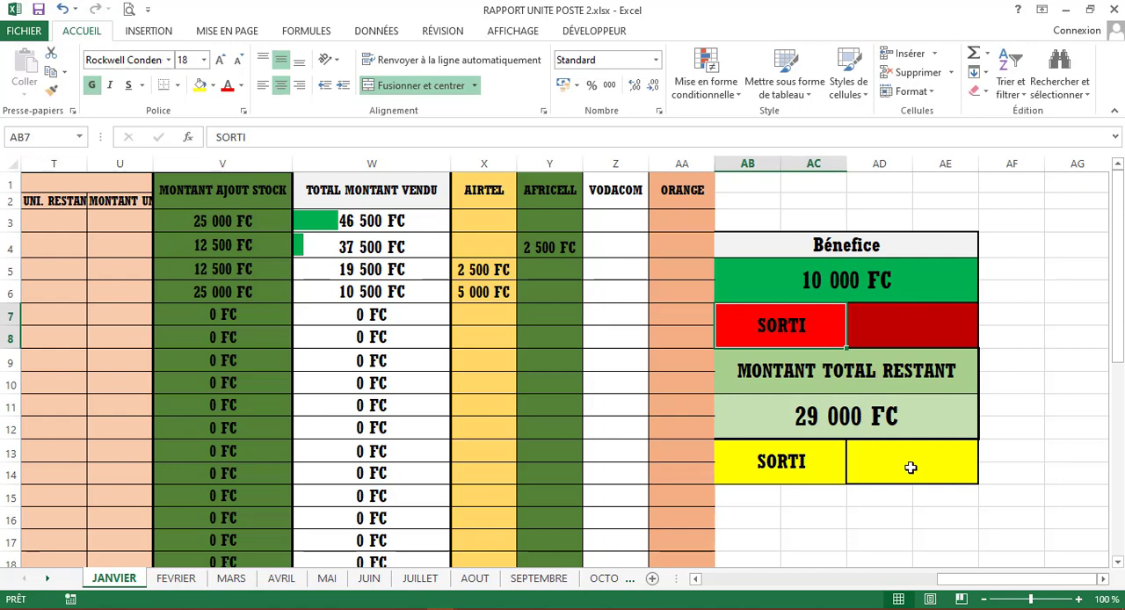
- Subtract the yellow SORTI amount in AD13 at the end of the MONTANT TOTAL RESTANT formula
{"action": "left_click", "coordinate": [913, 428]}
{"action": "double_click", "coordinate": [913, 428]}
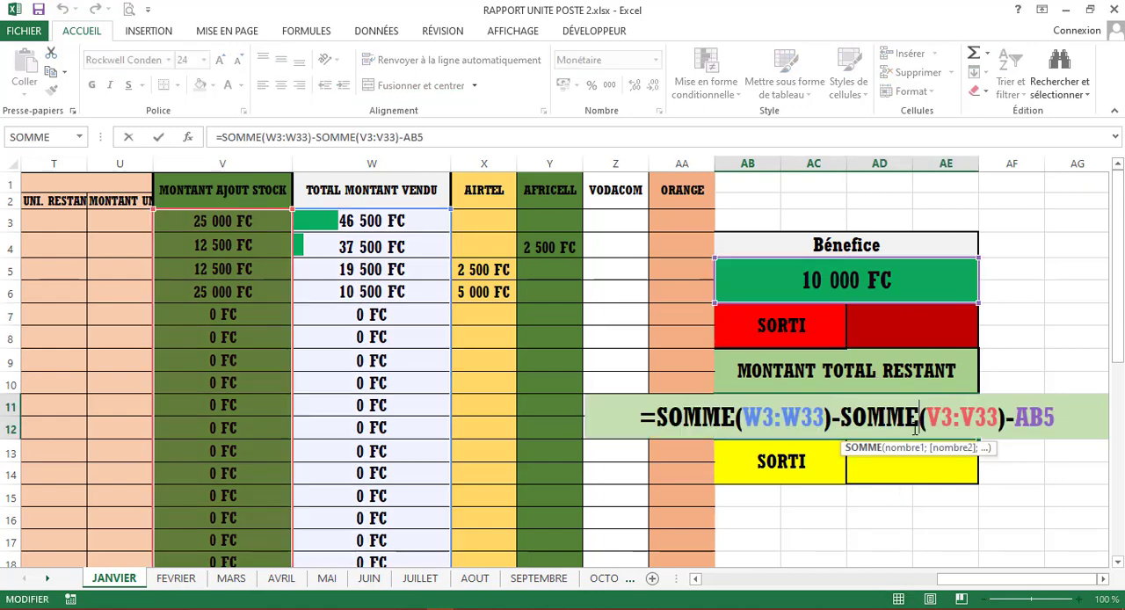
{"action": "left_click", "coordinate": [1065, 419]}
{"action": "type", "text": "-"}
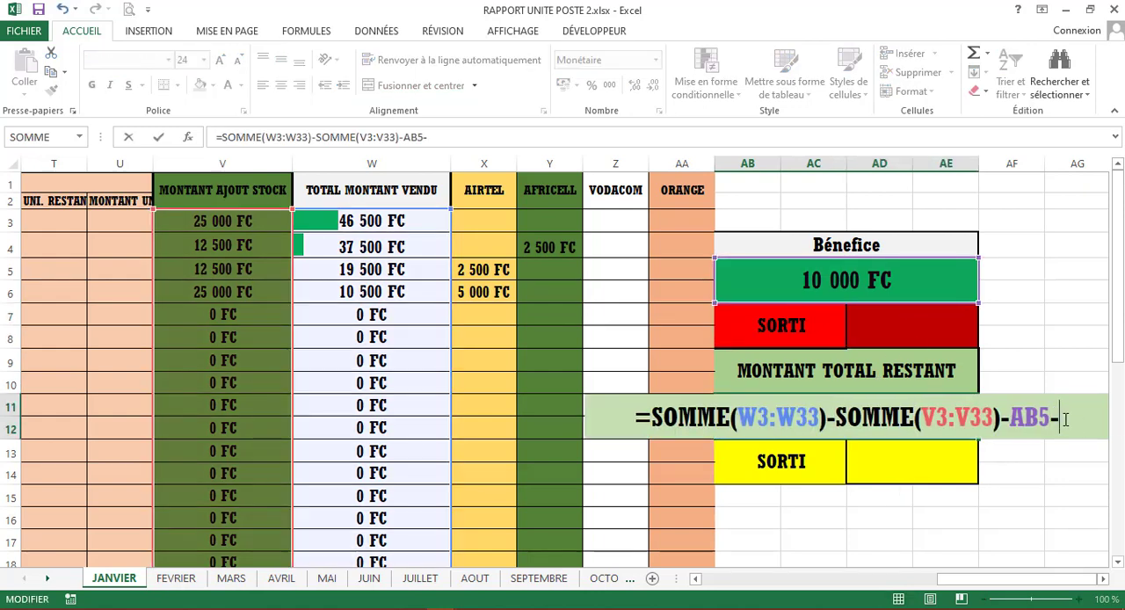
{"action": "left_click", "coordinate": [929, 461]}
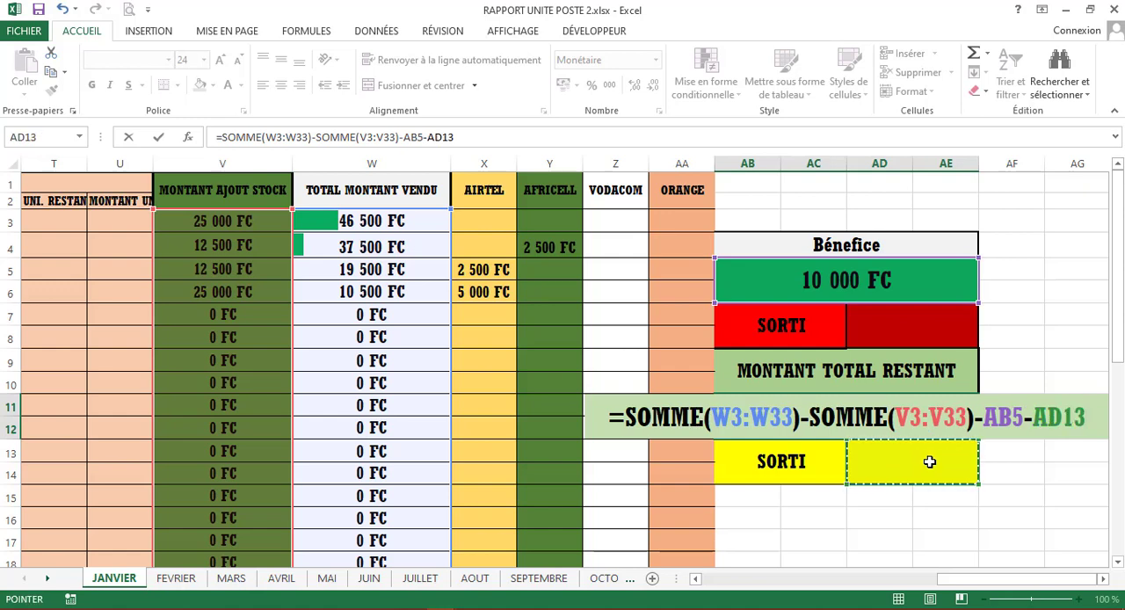
{"action": "key", "text": "Return"}
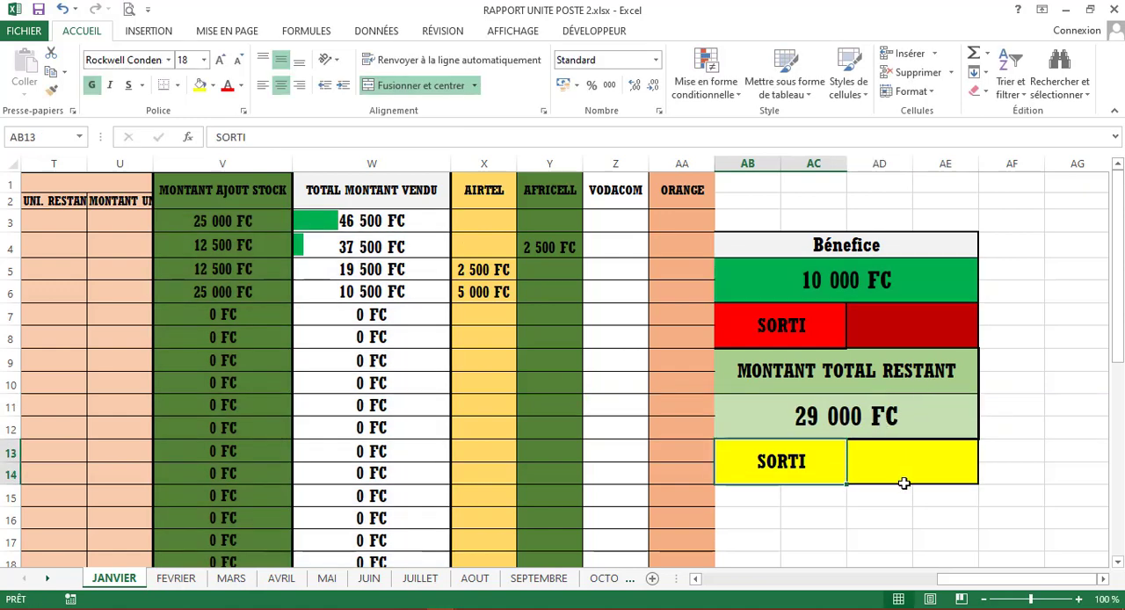
- Enter a withdrawal of 5000 in the yellow SORTI amount cell below the remaining total
{"action": "type", "text": "(àà"}
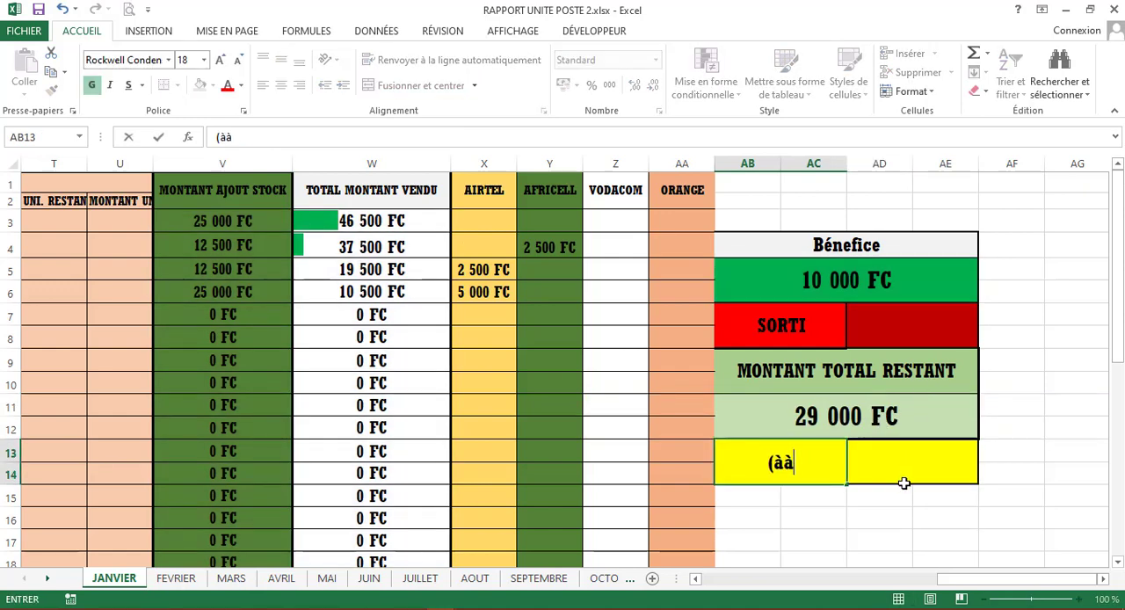
{"action": "key", "text": "Escape"}
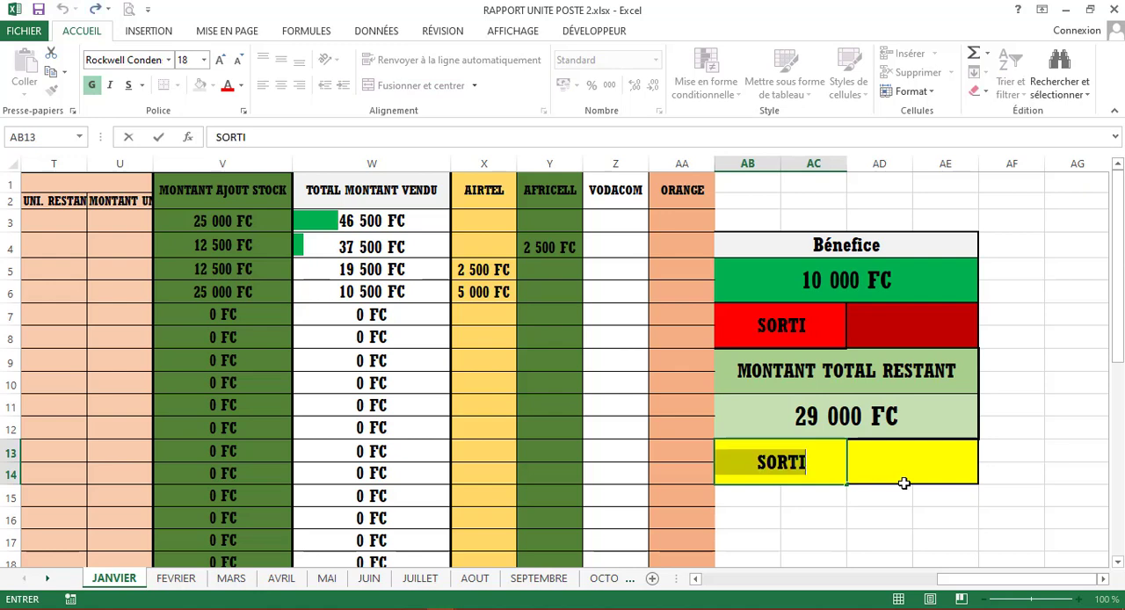
{"action": "key", "text": "Down"}
{"action": "key", "text": "Right"}
{"action": "key", "text": "Right"}
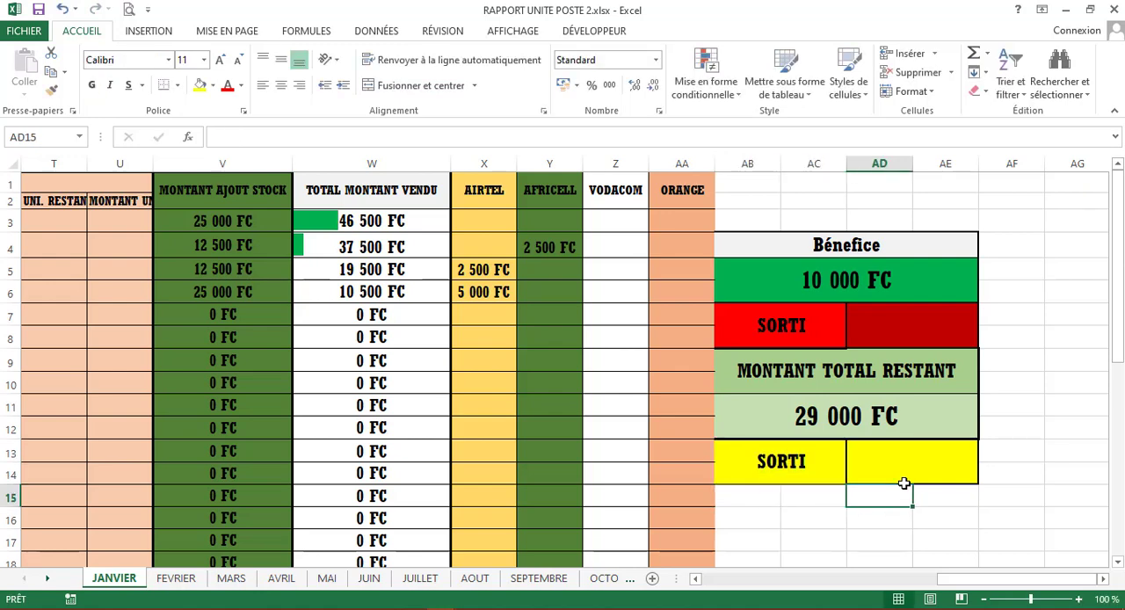
{"action": "left_click", "coordinate": [910, 458]}
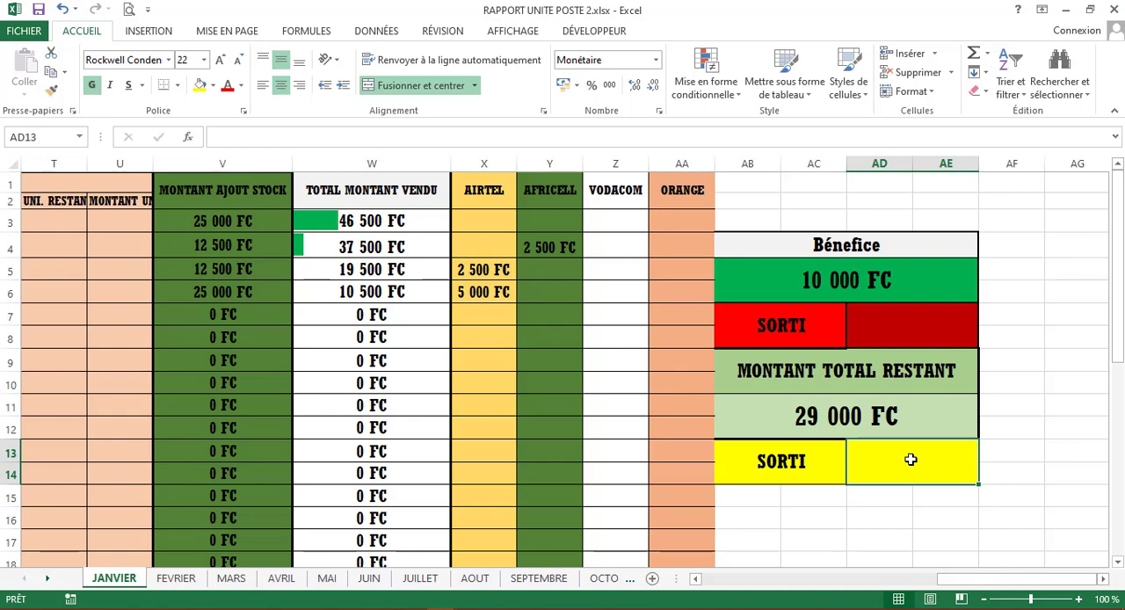
{"action": "type", "text": "5 000"}
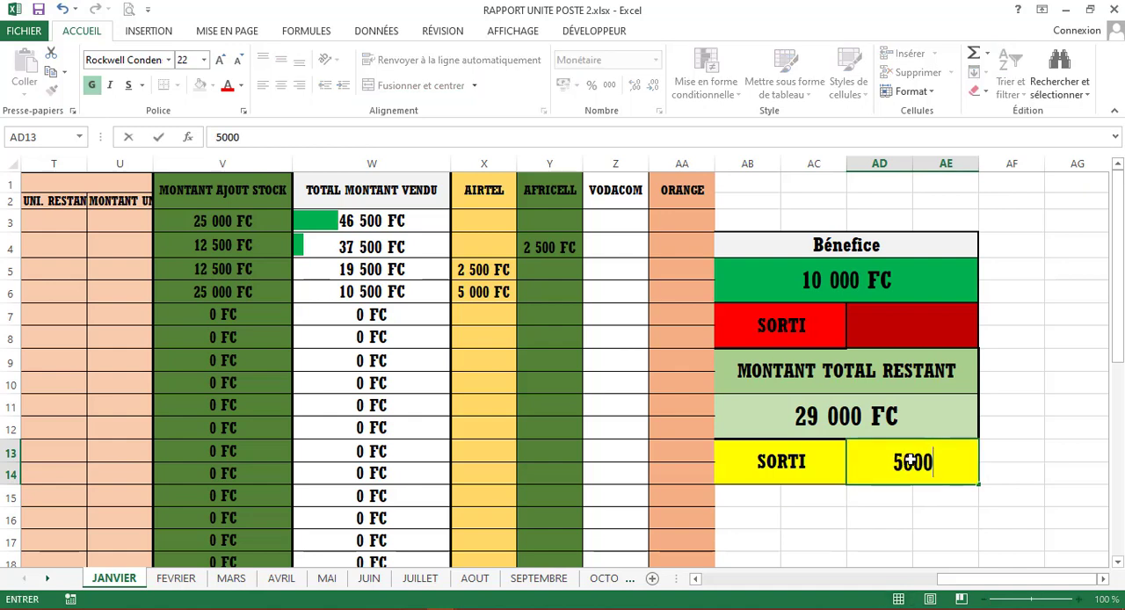
{"action": "key", "text": "Return"}
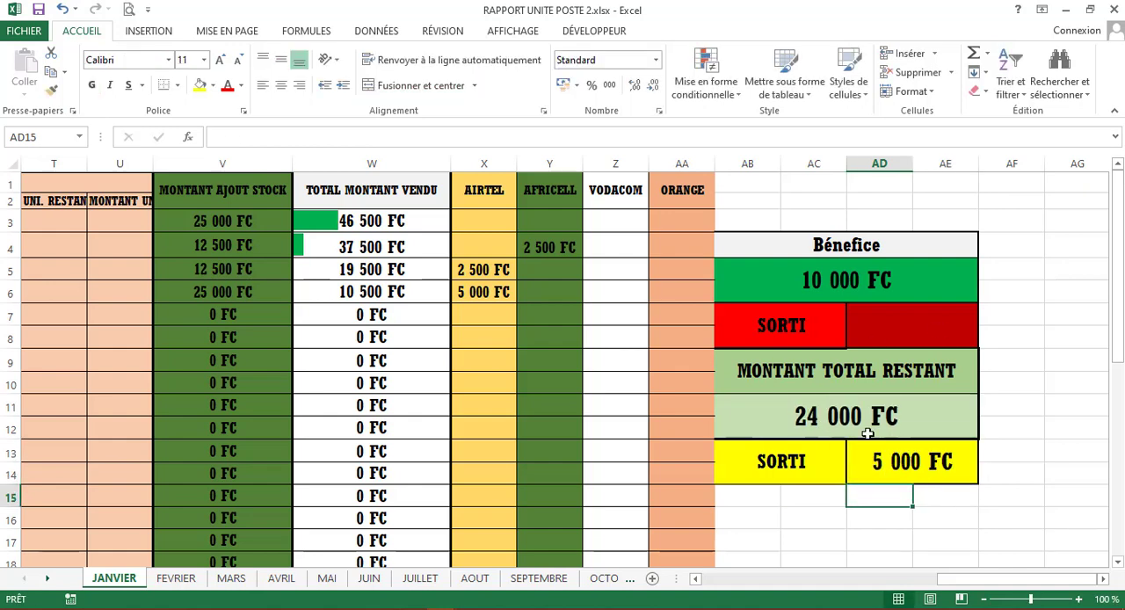
- Enter a withdrawal of 2000 in the red SORTI amount cell below the Bénefice
{"action": "left_click", "coordinate": [911, 334]}
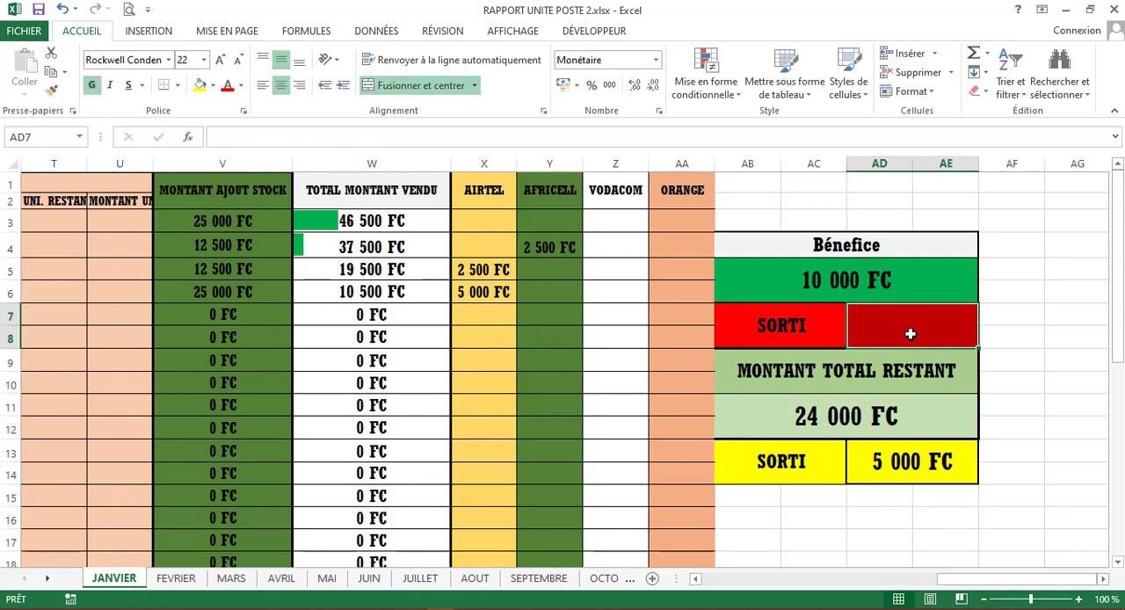
{"action": "type", "text": "2000"}
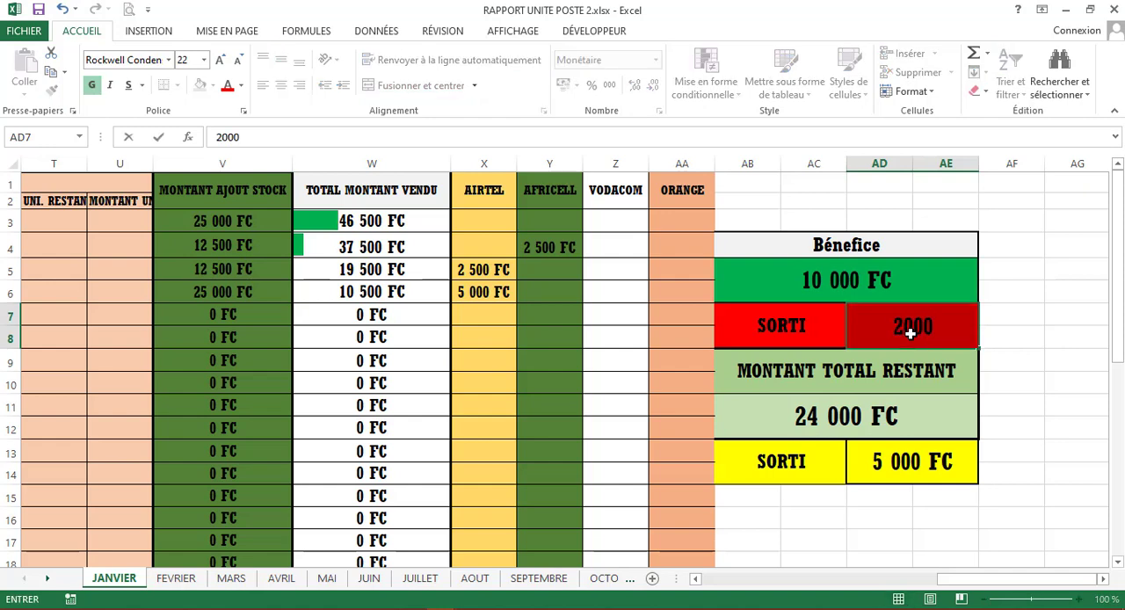
{"action": "key", "text": "Return"}
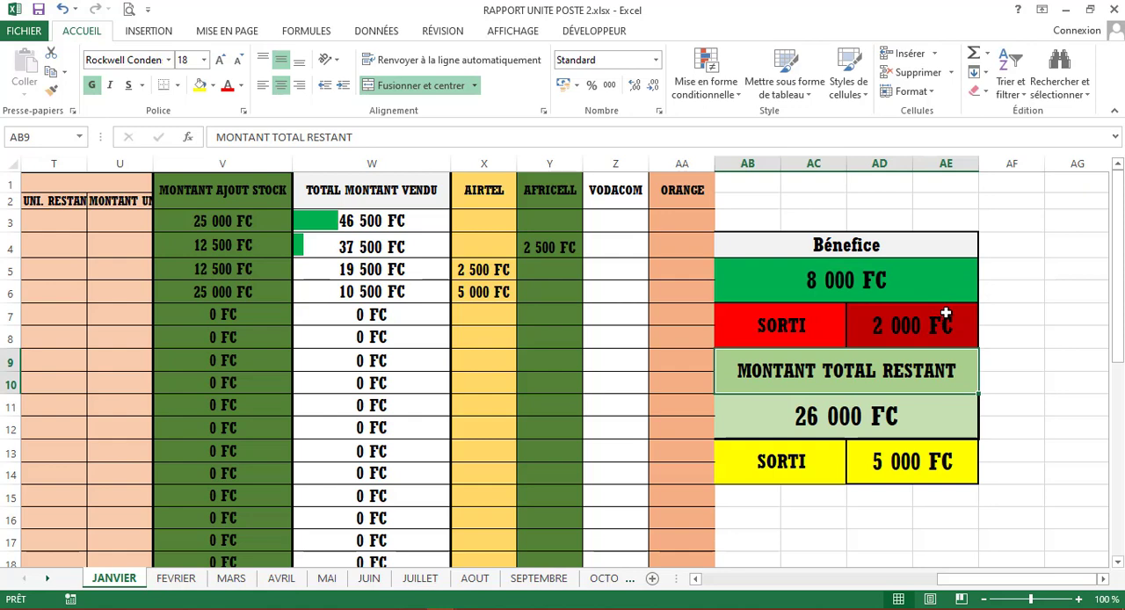
- Replace the AD13 reference in the MONTANT TOTAL RESTANT formula with the operator profit range X3:AA33
{"action": "double_click", "coordinate": [906, 422]}
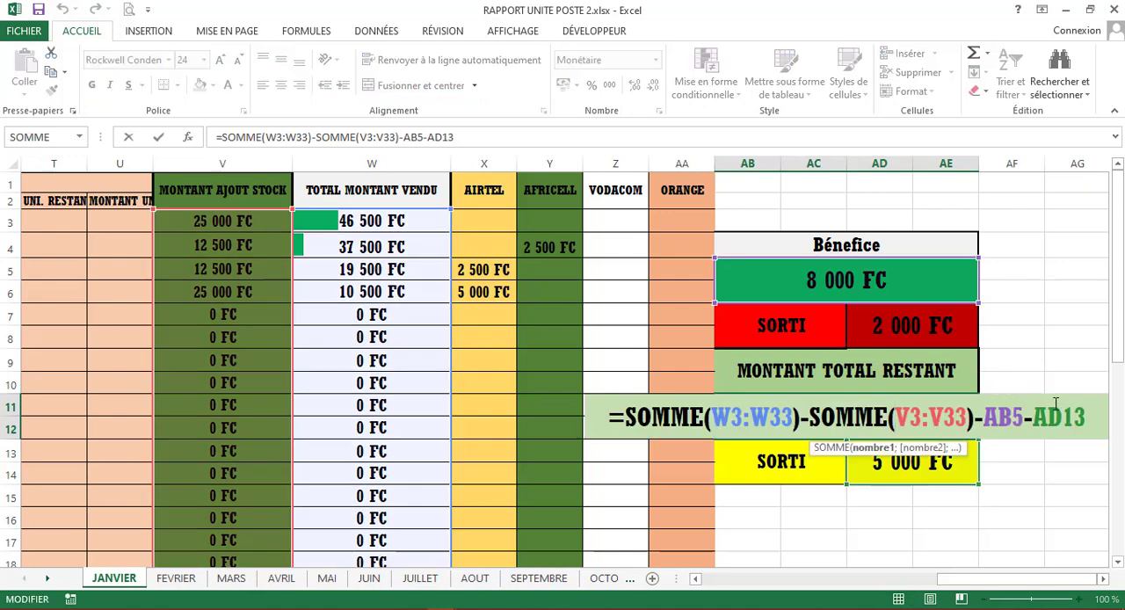
{"action": "left_click", "coordinate": [1096, 413]}
{"action": "key", "text": "BackSpace"}
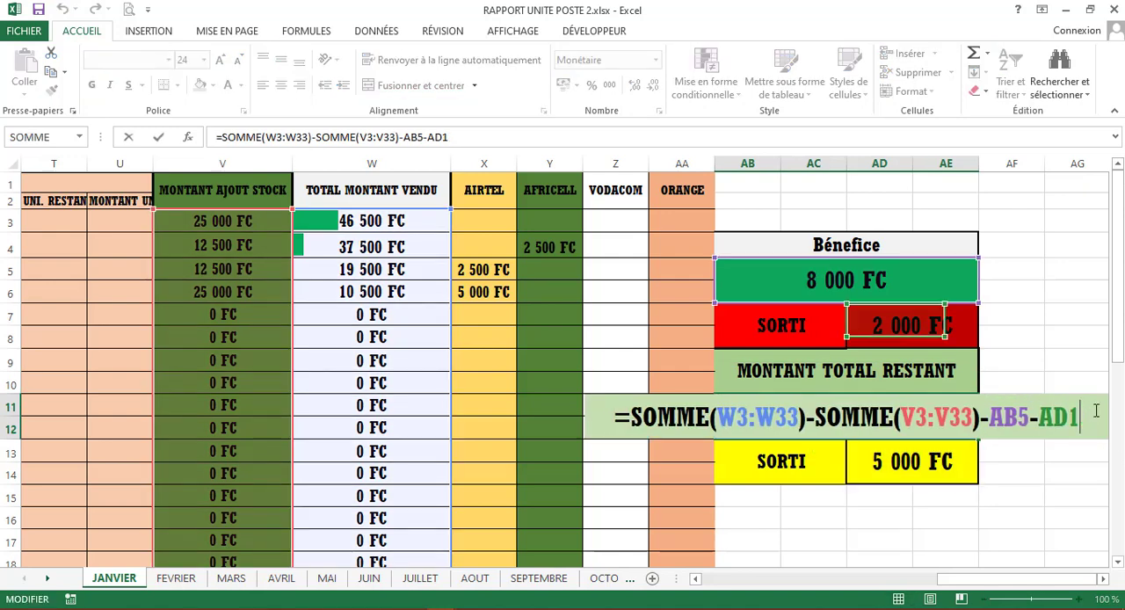
{"action": "key", "text": "BackSpace"}
{"action": "key", "text": "BackSpace"}
{"action": "key", "text": "BackSpace"}
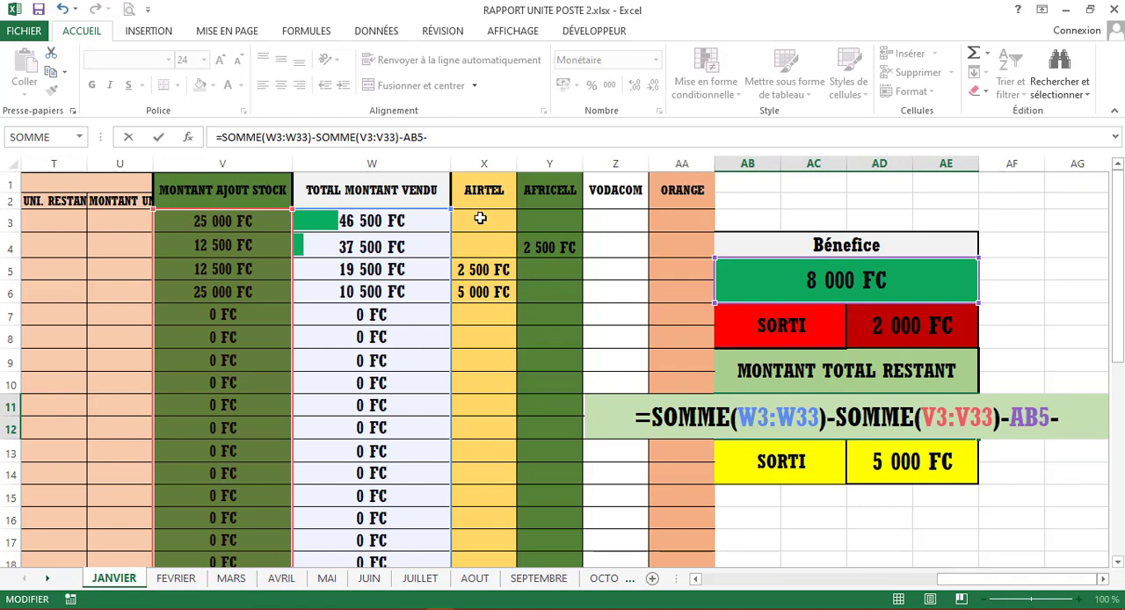
{"action": "mouse_move", "coordinate": [480, 218]}
{"action": "left_mouse_down"}
{"action": "mouse_move", "coordinate": [648, 271]}
{"action": "mouse_move", "coordinate": [659, 330]}
{"action": "mouse_move", "coordinate": [630, 482]}
{"action": "mouse_move", "coordinate": [688, 585]}
{"action": "mouse_move", "coordinate": [671, 520]}
{"action": "left_mouse_up"}
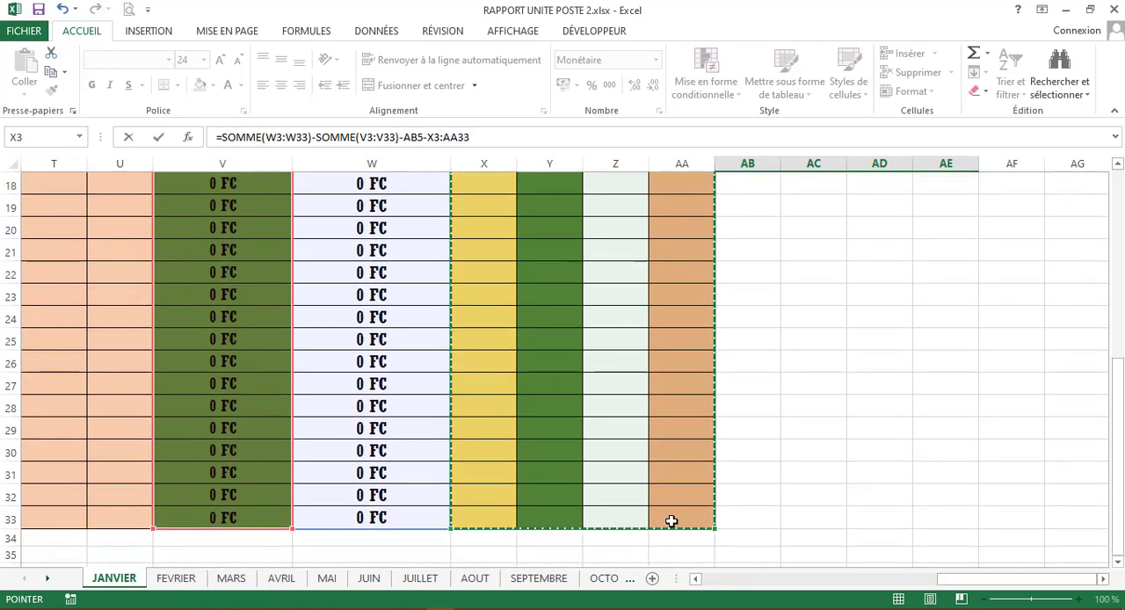
{"action": "key", "text": "Return"}
{"action": "scroll", "coordinate": [919, 286], "scroll_direction": "up", "scroll_amount": 4}
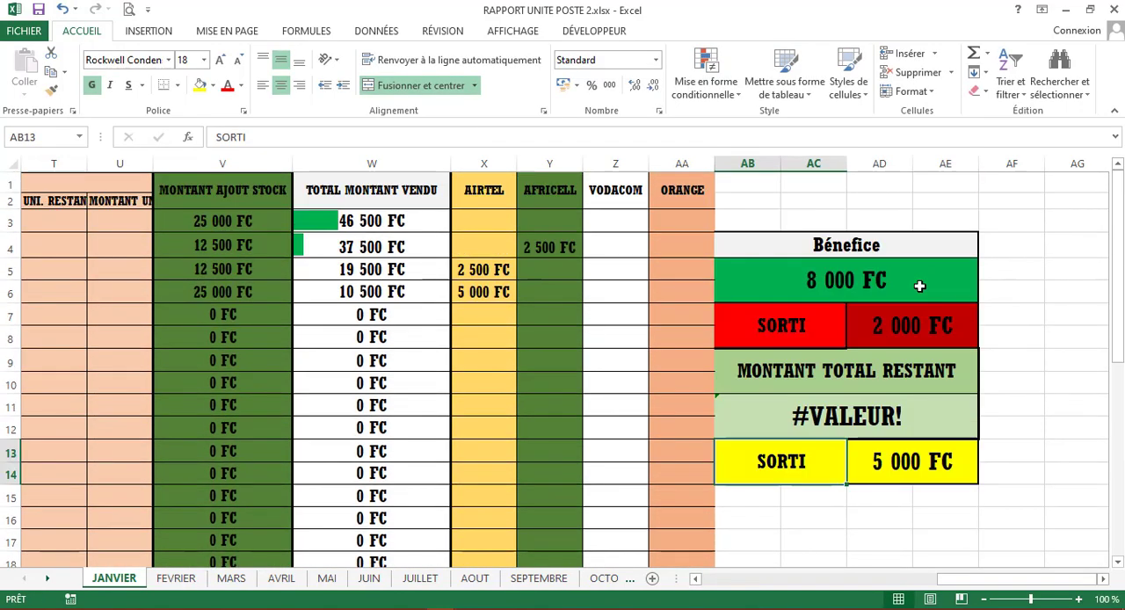
- Wrap the X3:AA33 range in the MONTANT TOTAL RESTANT formula in a SOMME function, ending the formula with -SOMME(X3:AA33)
{"action": "left_click", "coordinate": [924, 414]}
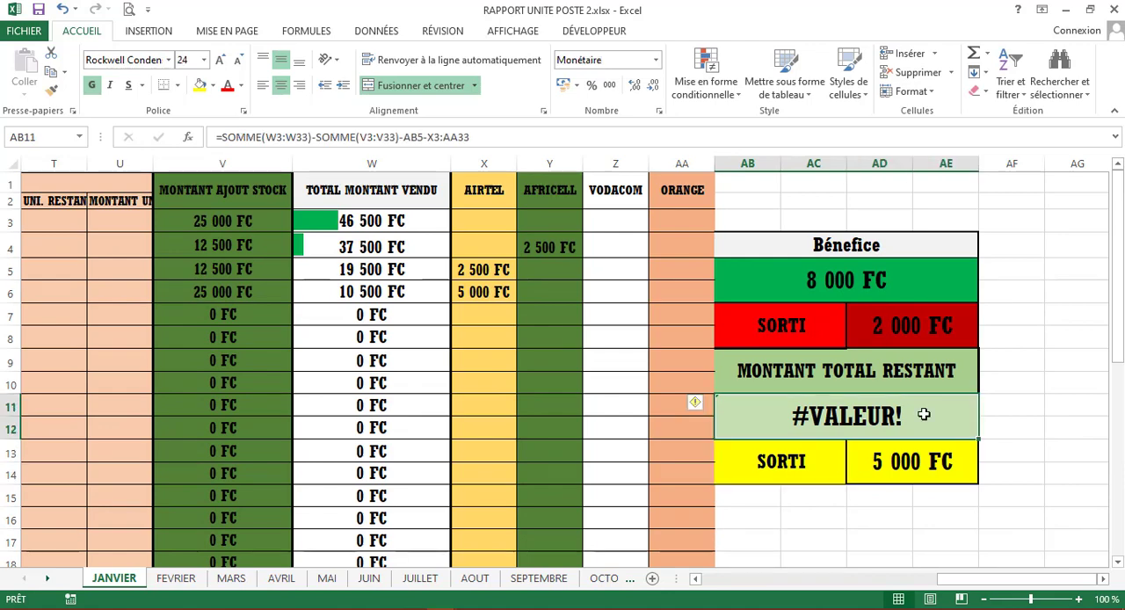
{"action": "double_click", "coordinate": [923, 414]}
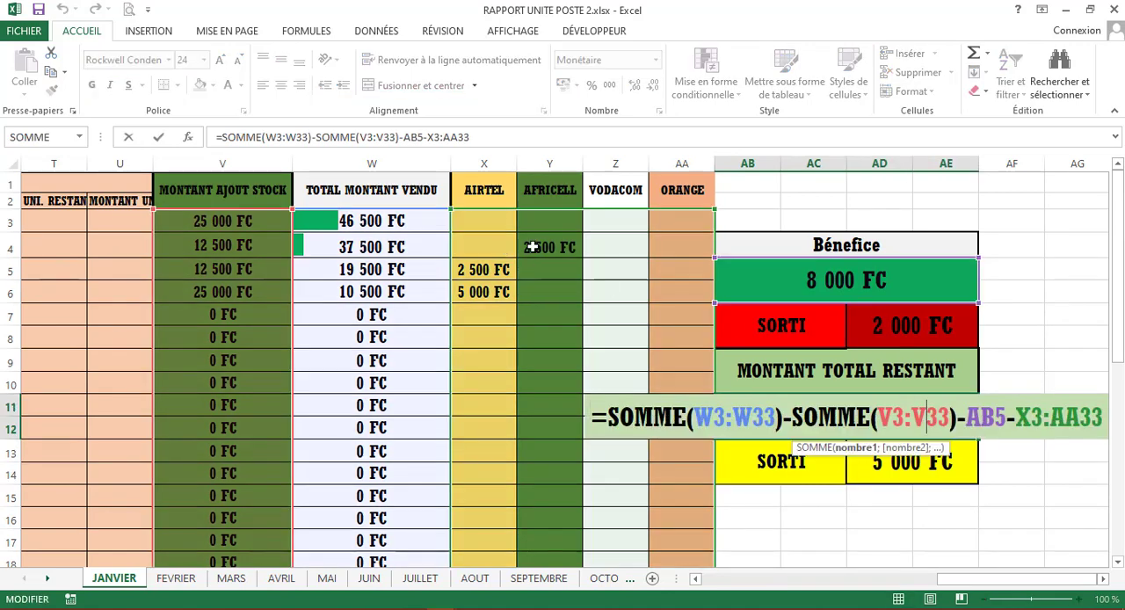
{"action": "scroll", "coordinate": [533, 247], "scroll_direction": "down", "scroll_amount": 7}
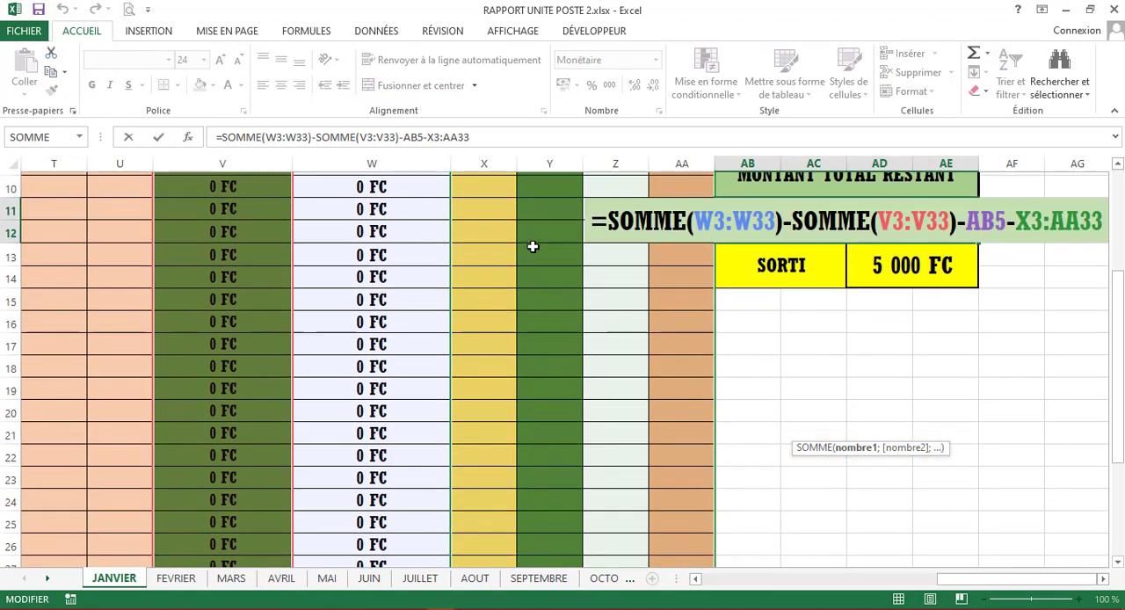
{"action": "scroll", "coordinate": [533, 247], "scroll_direction": "up", "scroll_amount": 6}
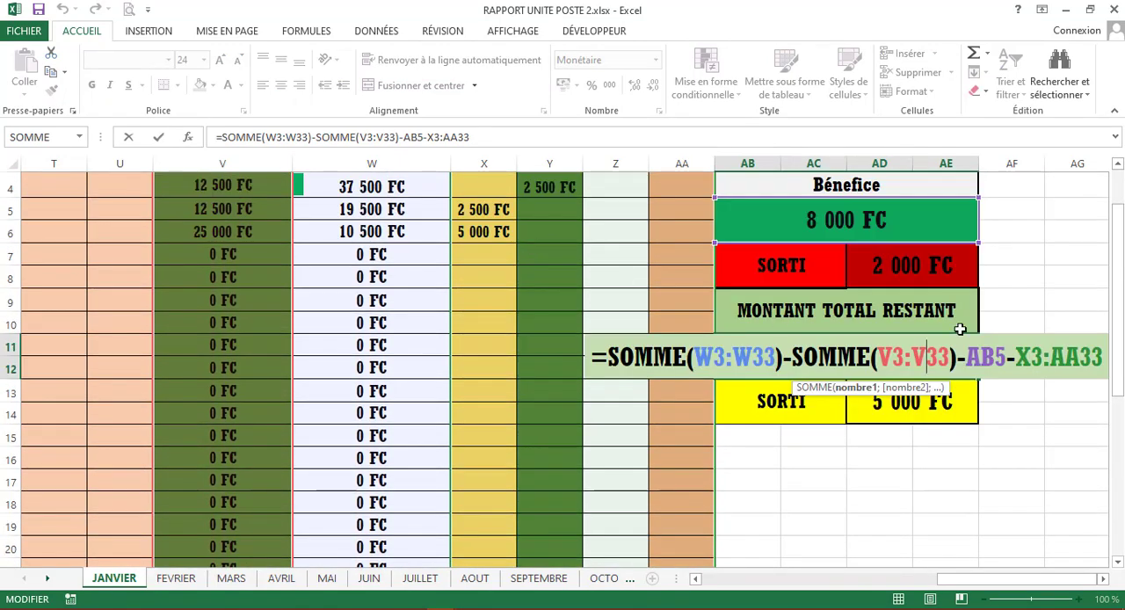
{"action": "left_click", "coordinate": [1022, 357]}
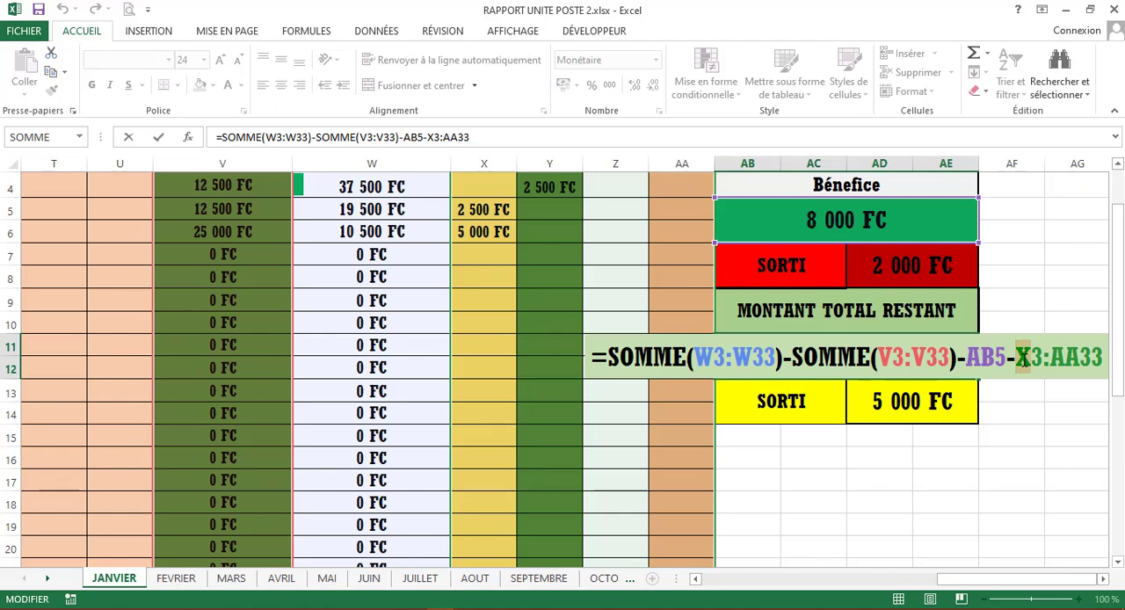
{"action": "left_click", "coordinate": [1016, 361]}
{"action": "type", "text": "d"}
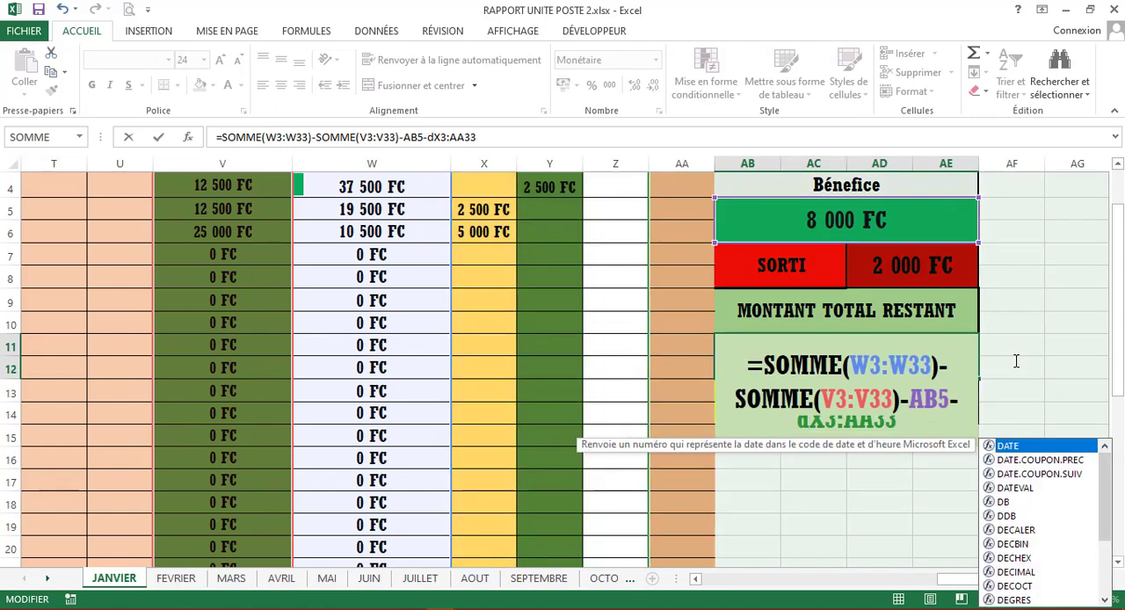
{"action": "key", "text": "BackSpace"}
{"action": "type", "text": "so"}
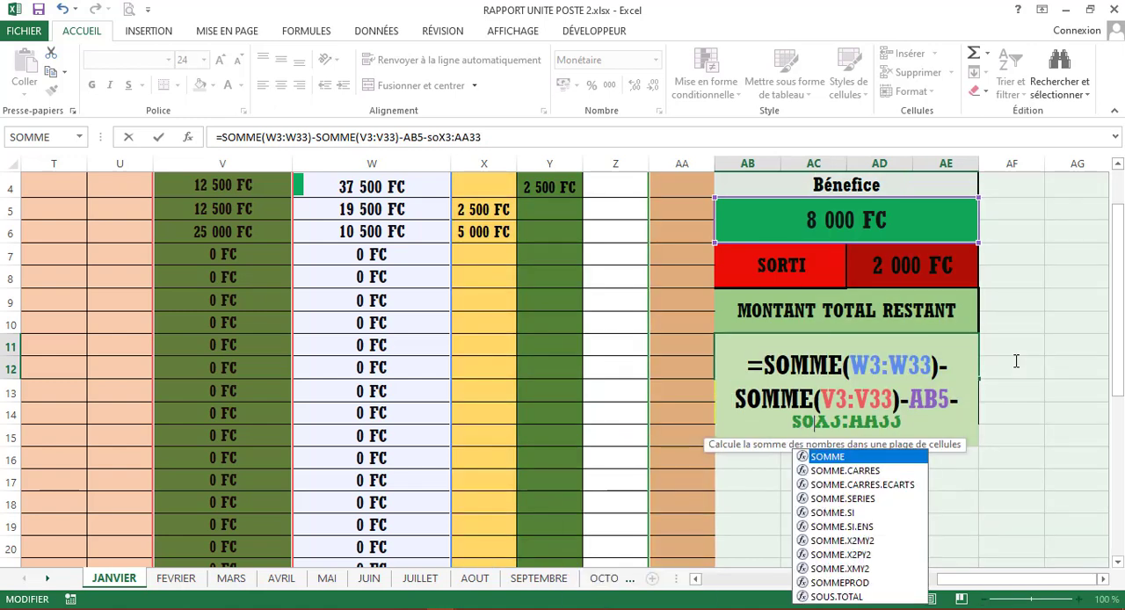
{"action": "key", "text": "Tab"}
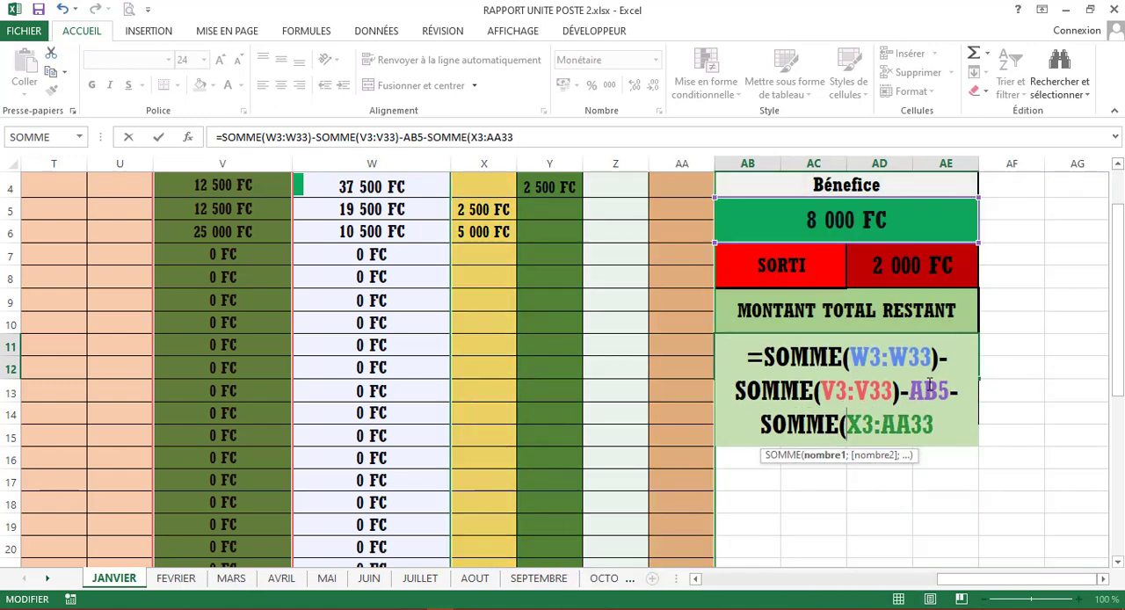
{"action": "type", "text": ")"}
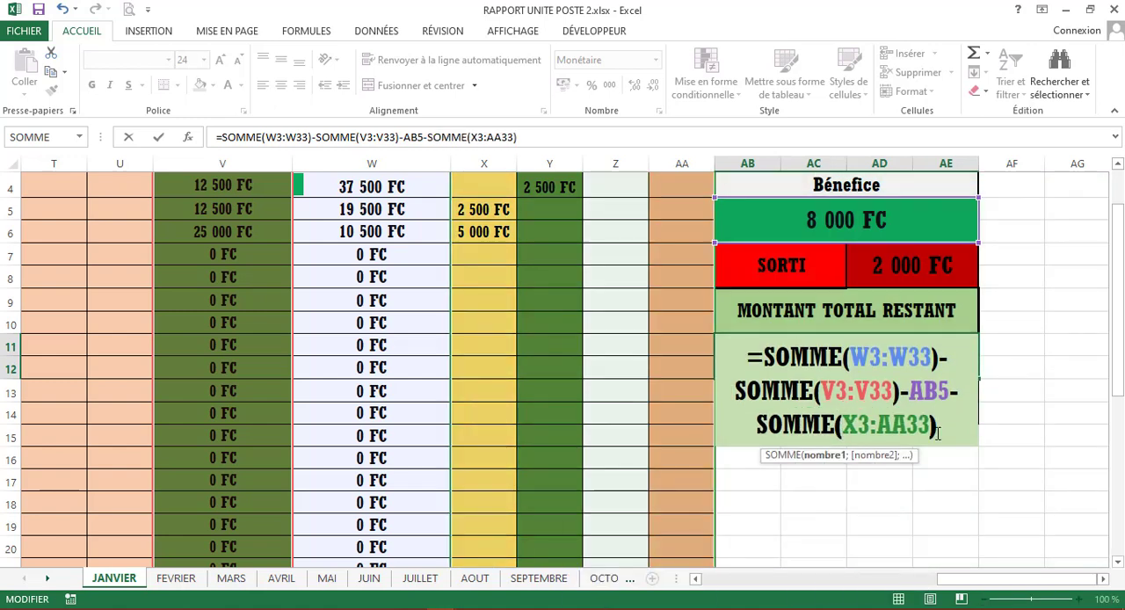
{"action": "key", "text": "Return"}
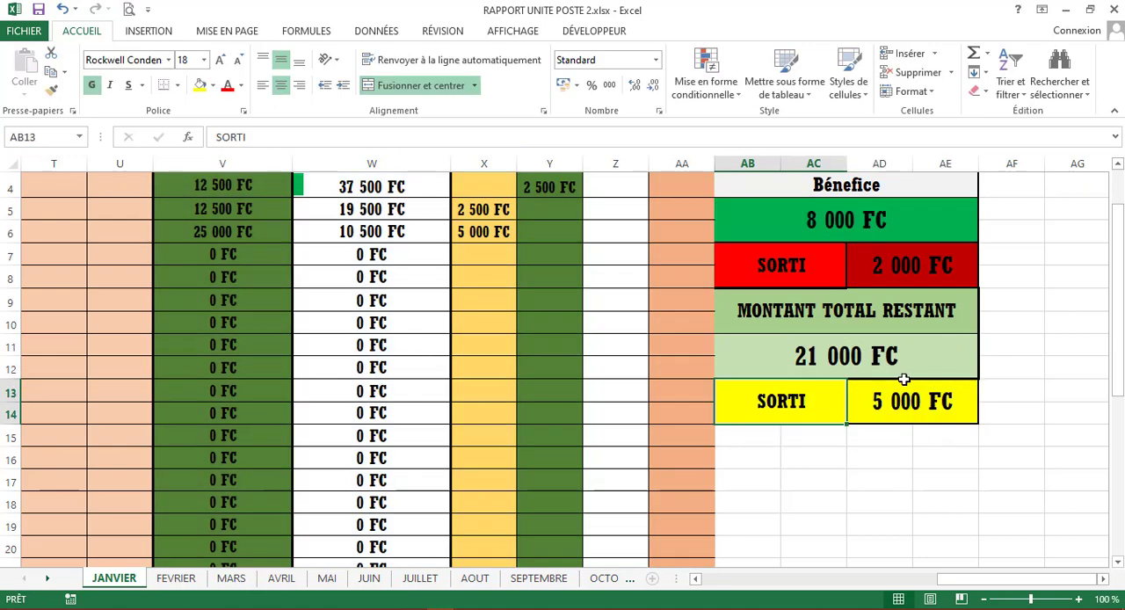
- Clear the withdrawal amount in the yellow SORTI cell below the remaining total
{"action": "left_click", "coordinate": [925, 365]}
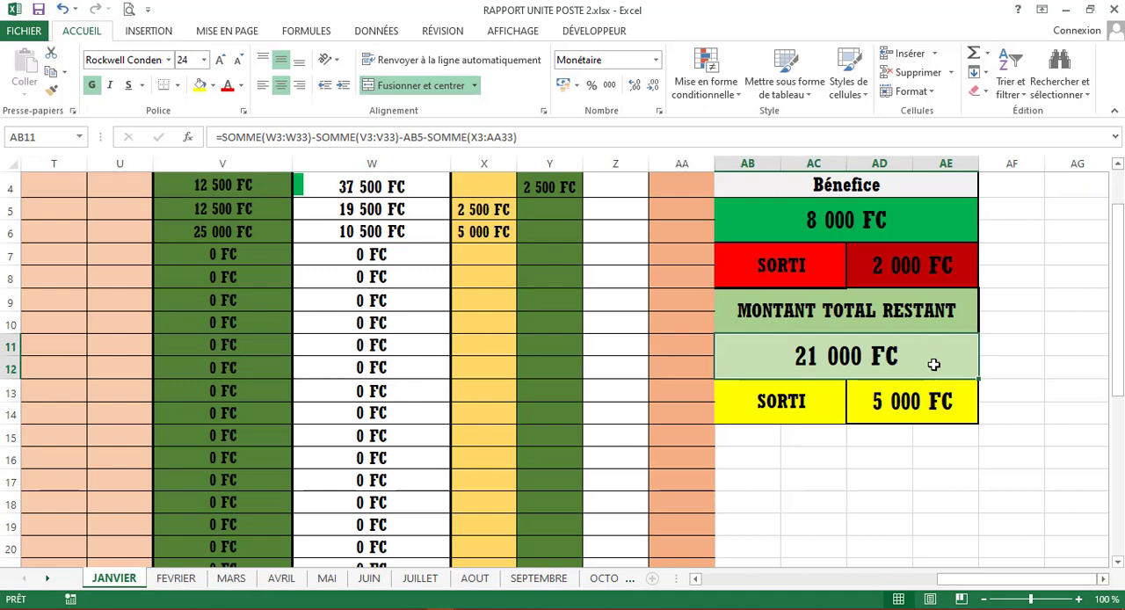
{"action": "left_click", "coordinate": [909, 401]}
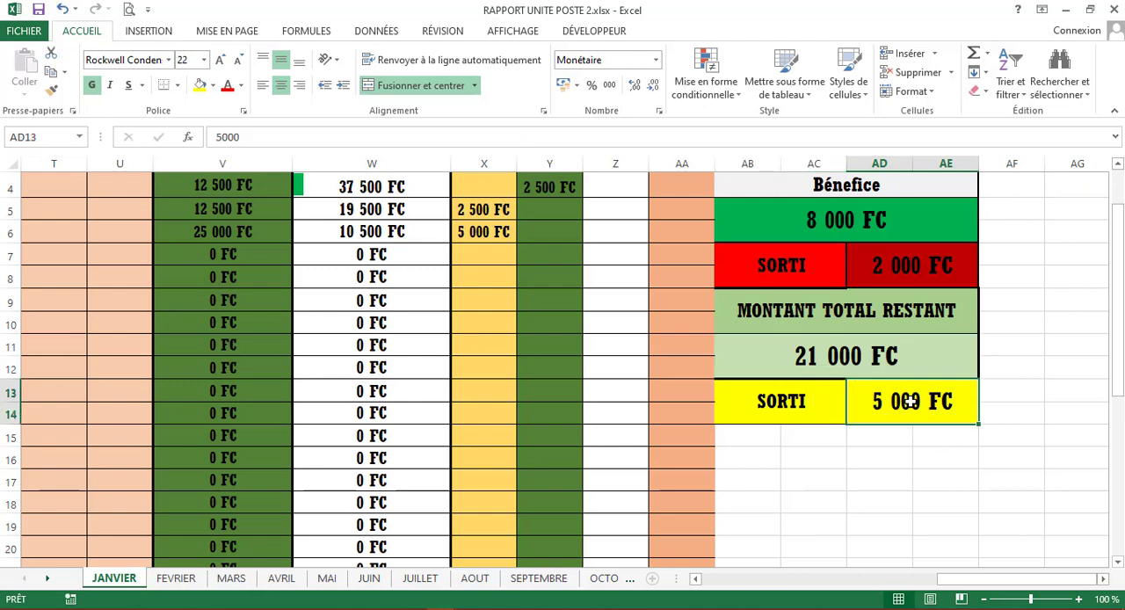
{"action": "key", "text": "Delete"}
{"action": "left_click", "coordinate": [916, 516]}
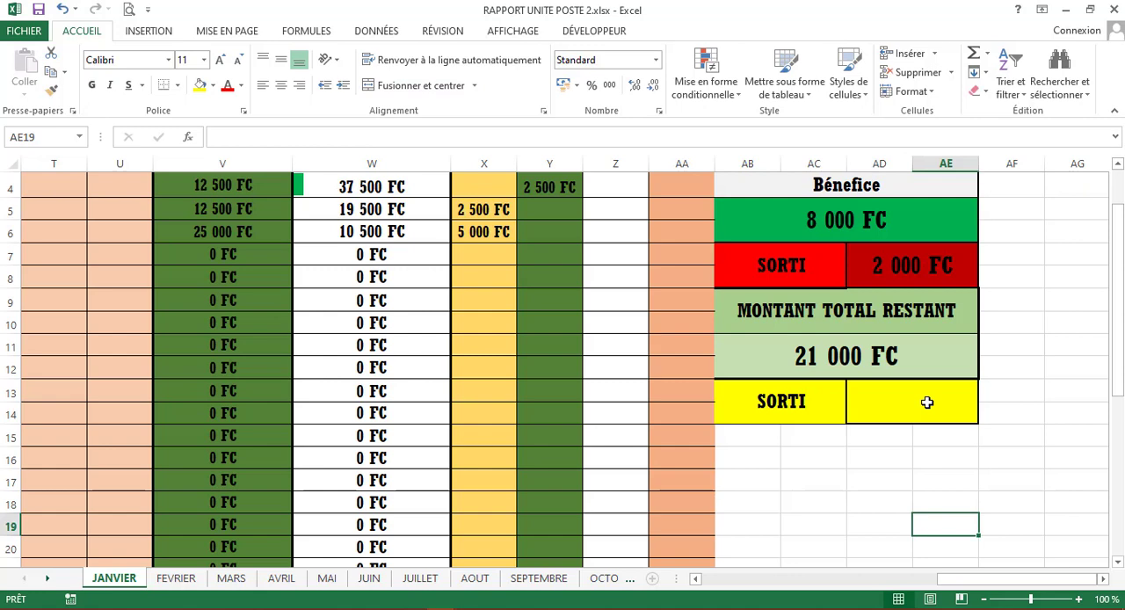
{"action": "left_click", "coordinate": [929, 358]}
{"action": "double_click", "coordinate": [929, 357]}
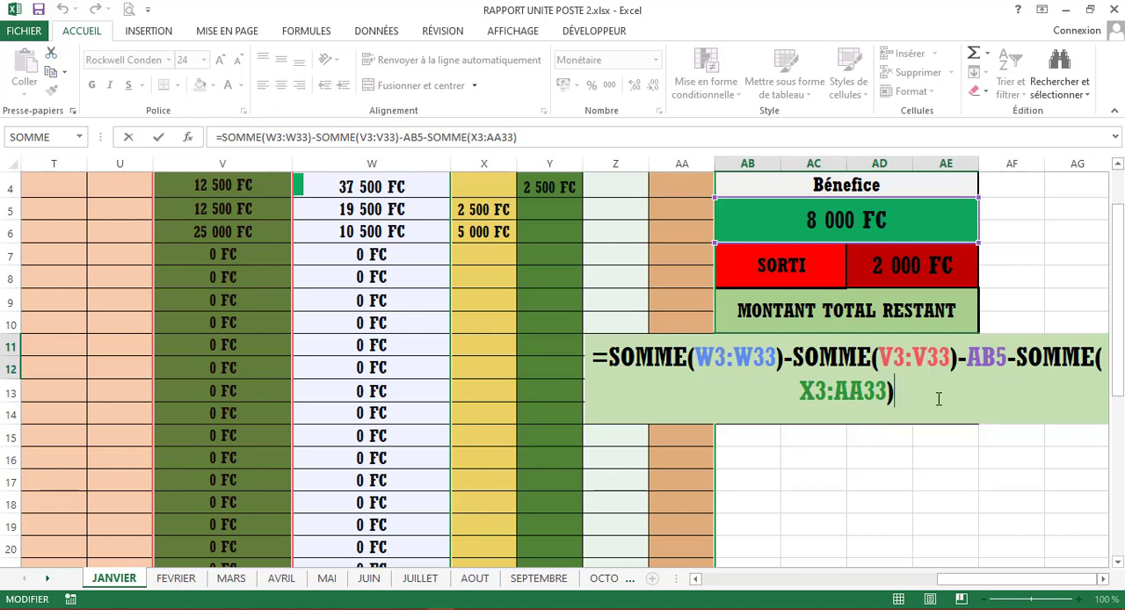
{"action": "left_click", "coordinate": [938, 399]}
{"action": "type", "text": ")"}
{"action": "key", "text": "BackSpace"}
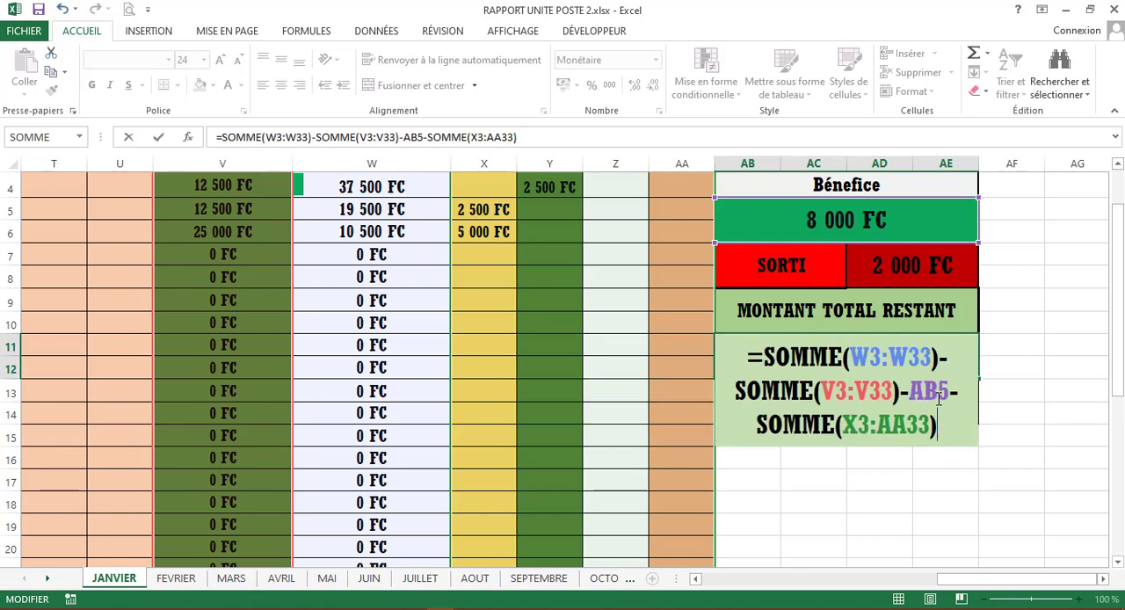
{"action": "type", "text": "6"}
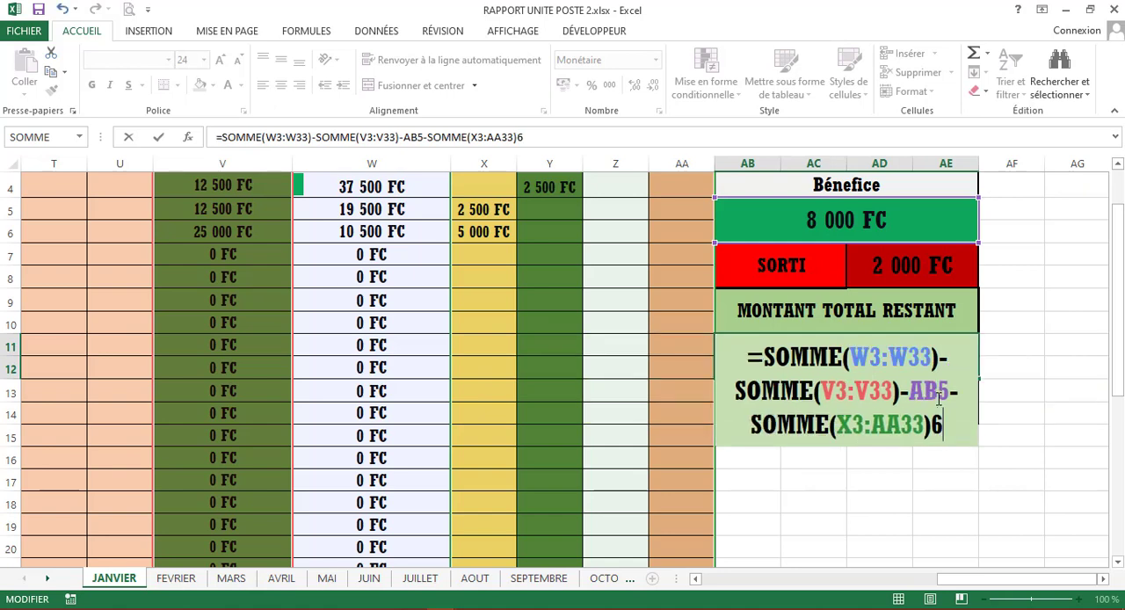
{"action": "key", "text": "BackSpace"}
{"action": "type", "text": "-"}
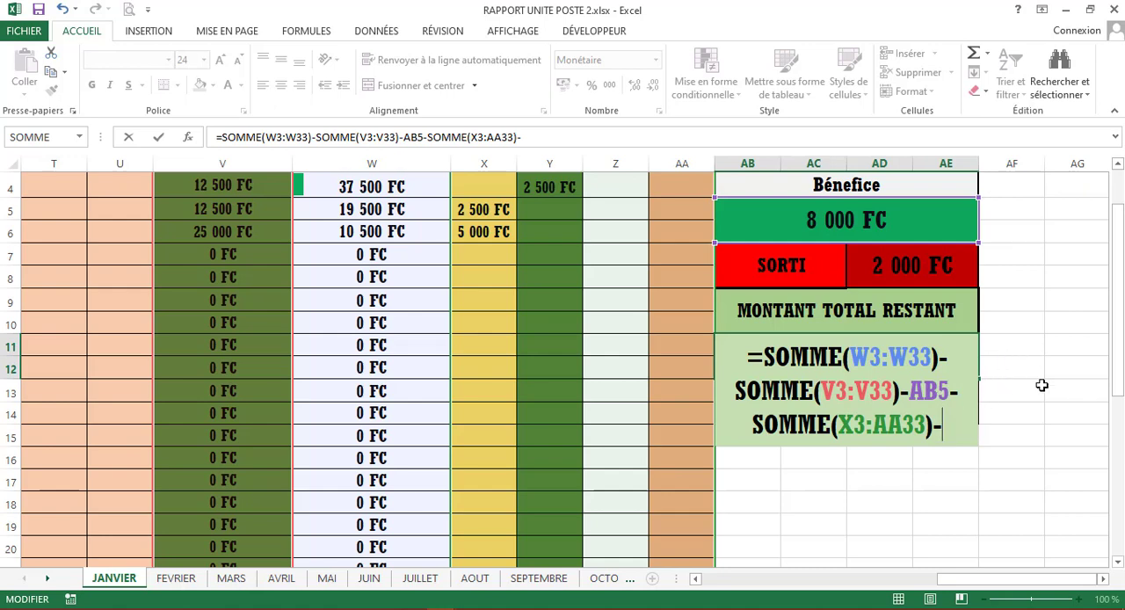
{"action": "key", "text": "BackSpace"}
{"action": "key", "text": "Return"}
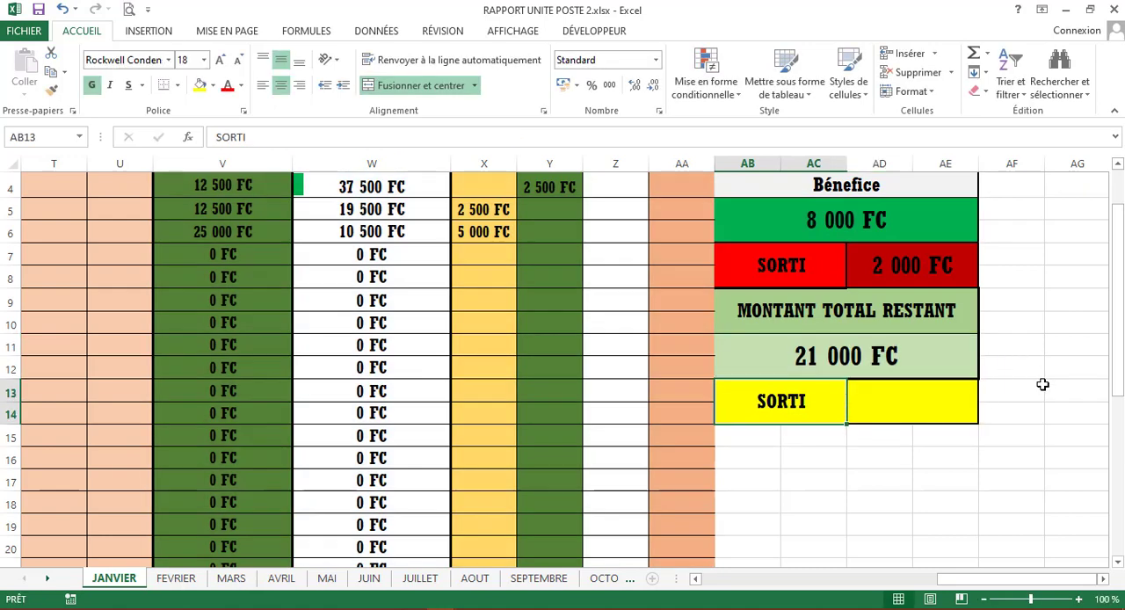
- Append -AD13 to the MONTANT TOTAL RESTANT formula so the yellow SORTI amount is deducted from it
{"action": "left_click", "coordinate": [934, 416]}
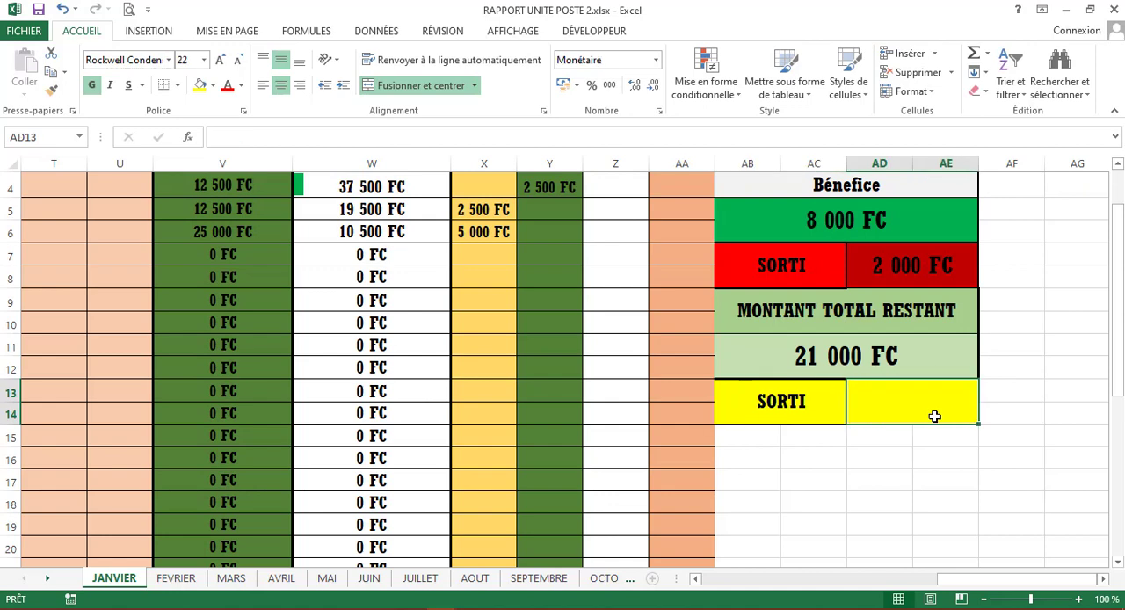
{"action": "double_click", "coordinate": [958, 367]}
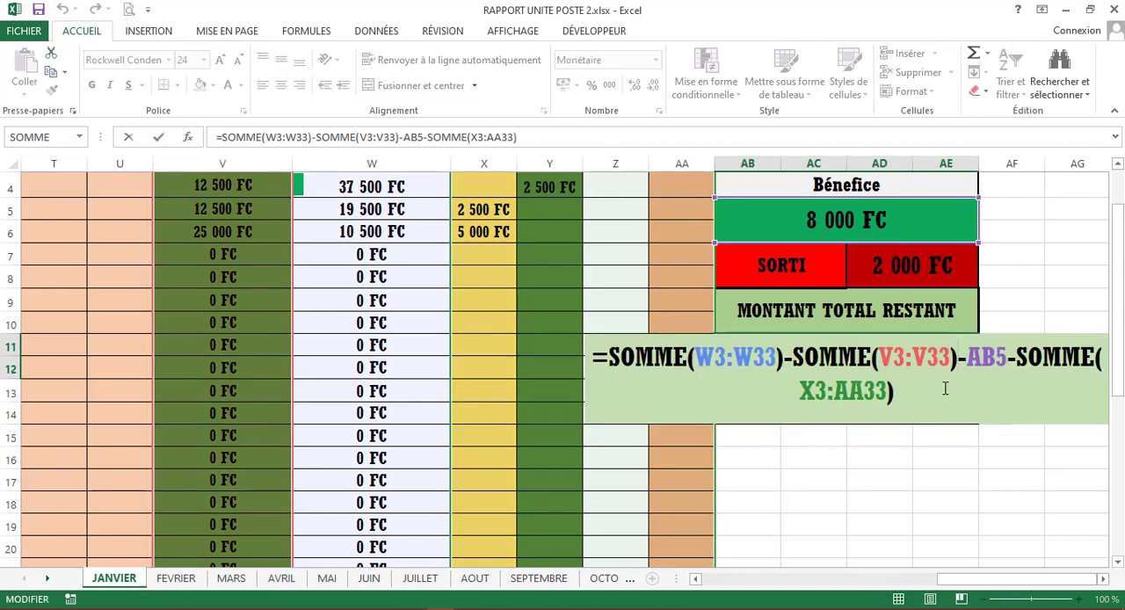
{"action": "type", "text": "-"}
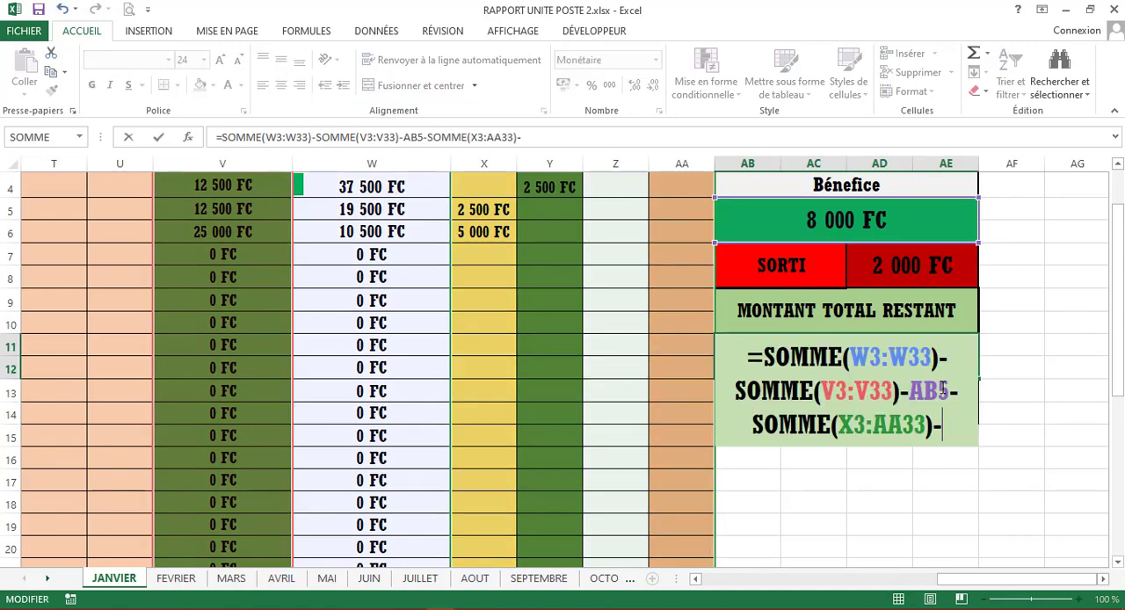
{"action": "type", "text": "AD13"}
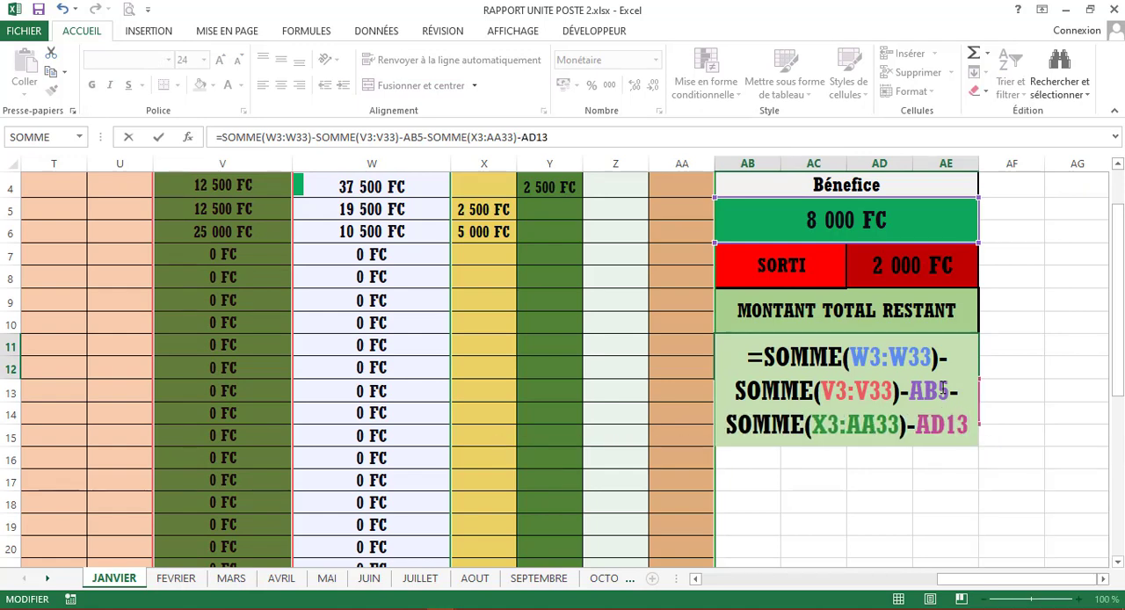
{"action": "key", "text": "Return"}
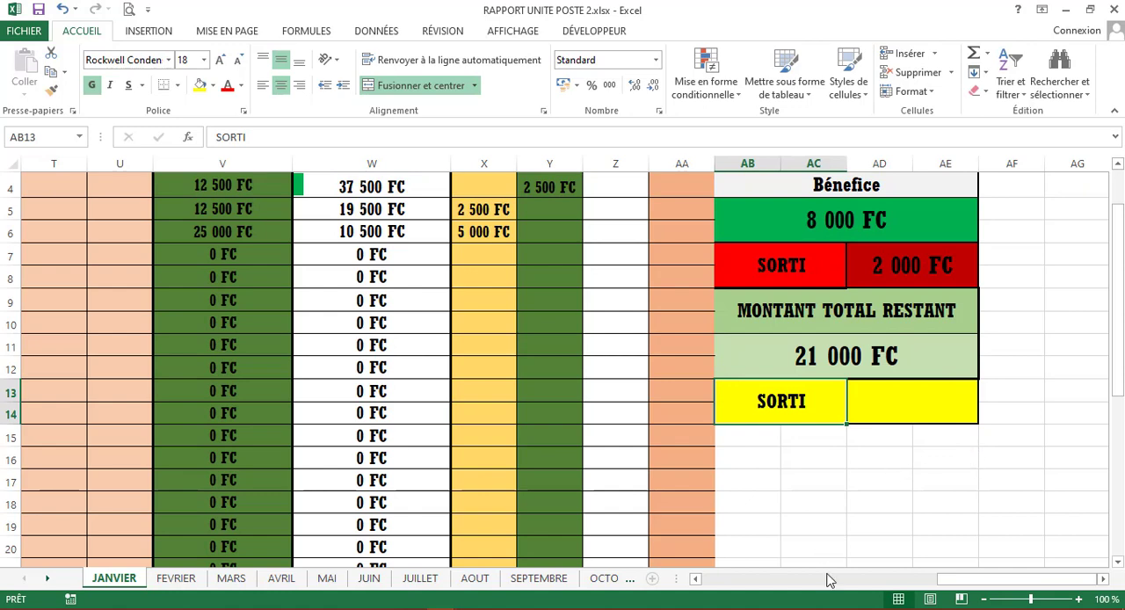
{"action": "double_click", "coordinate": [948, 360]}
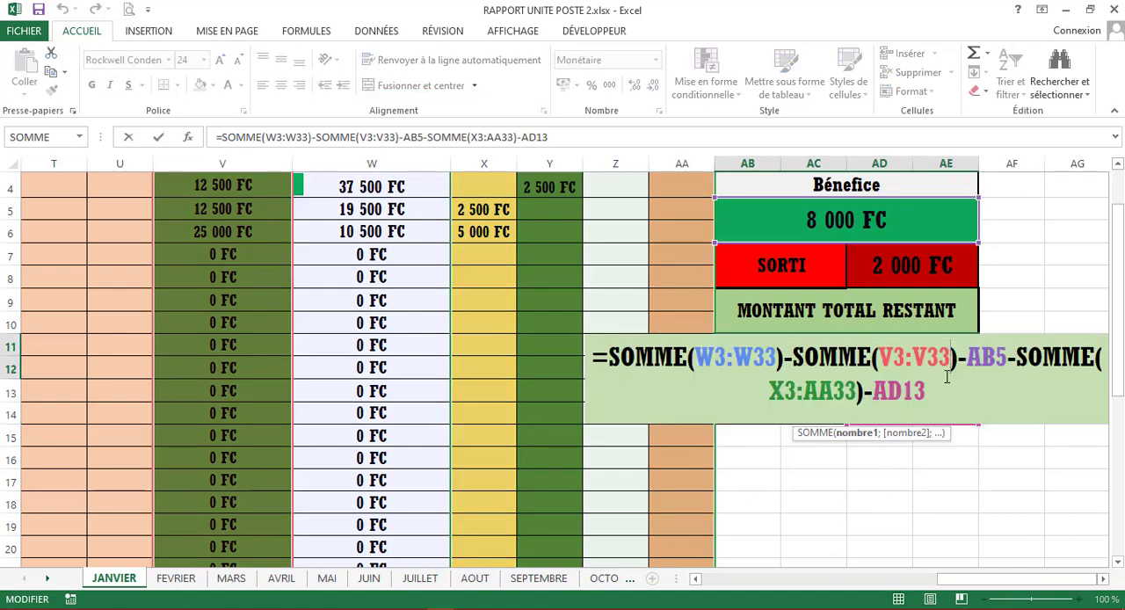
{"action": "key", "text": "Return"}
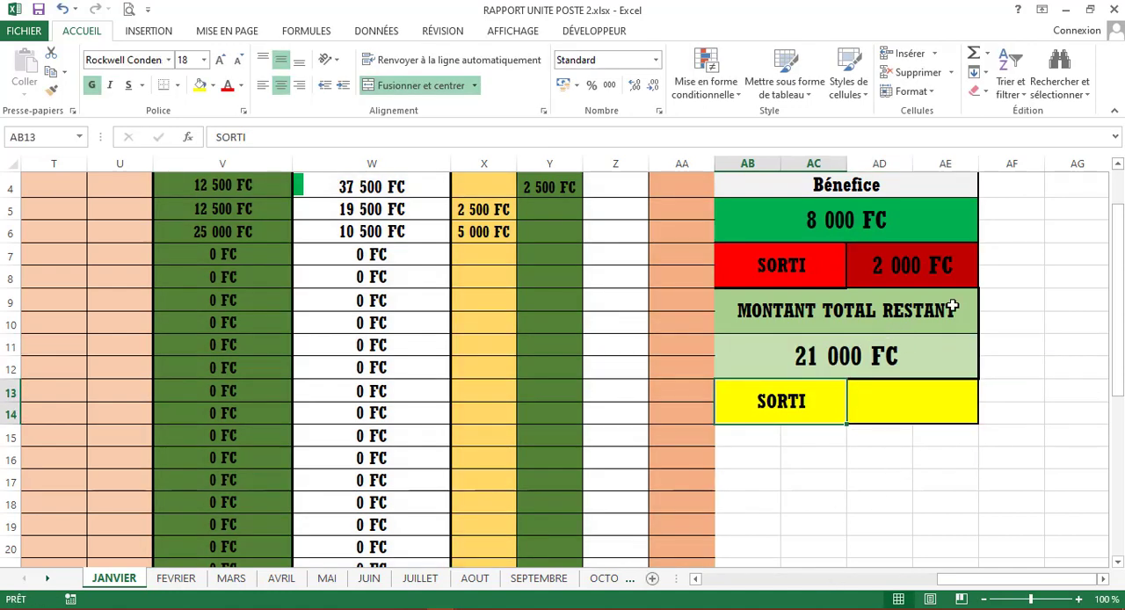
- Remove the AB5 deduction from the MONTANT TOTAL RESTANT formula, leaving =SOMME(W3:W33)-SOMME(V3:V33)-SOMME(X3:AA33)-AD13
{"action": "left_click", "coordinate": [939, 352]}
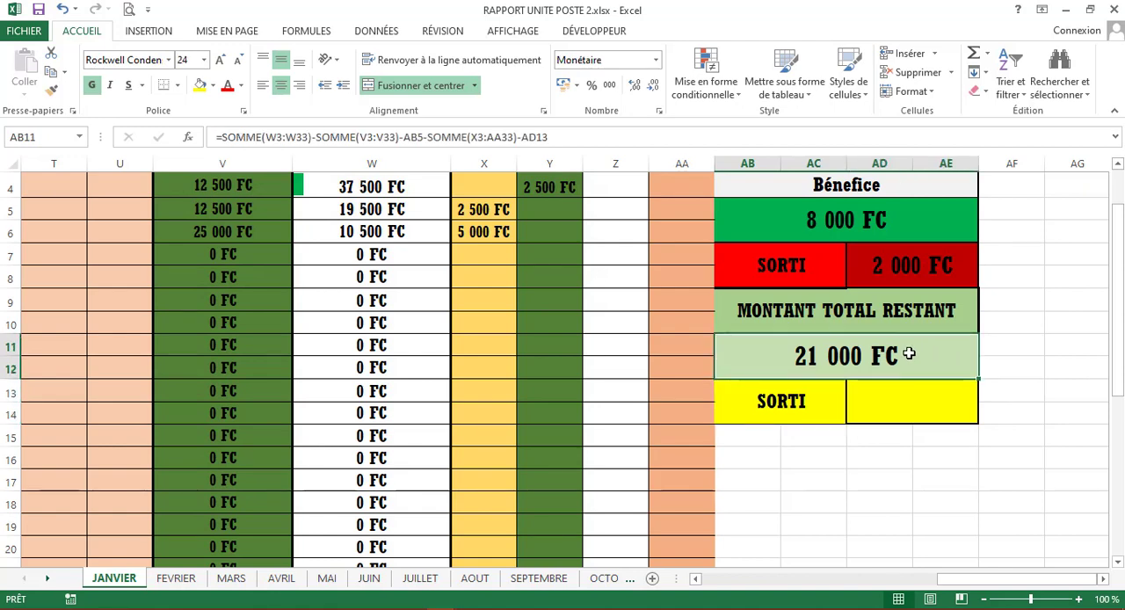
{"action": "double_click", "coordinate": [867, 339]}
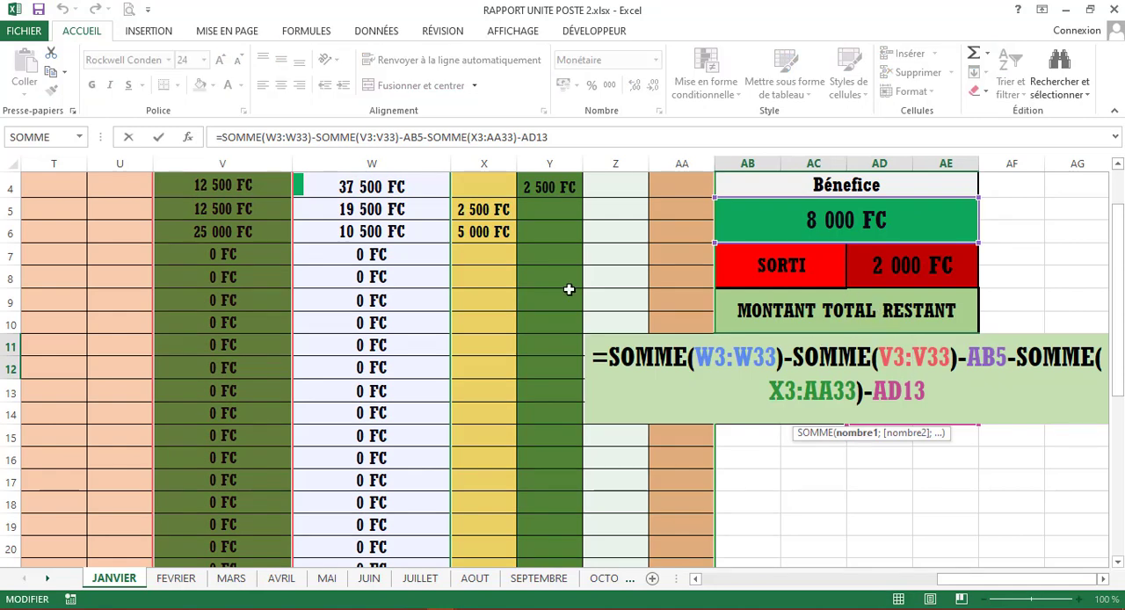
{"action": "scroll", "coordinate": [464, 372], "scroll_direction": "up", "scroll_amount": 1}
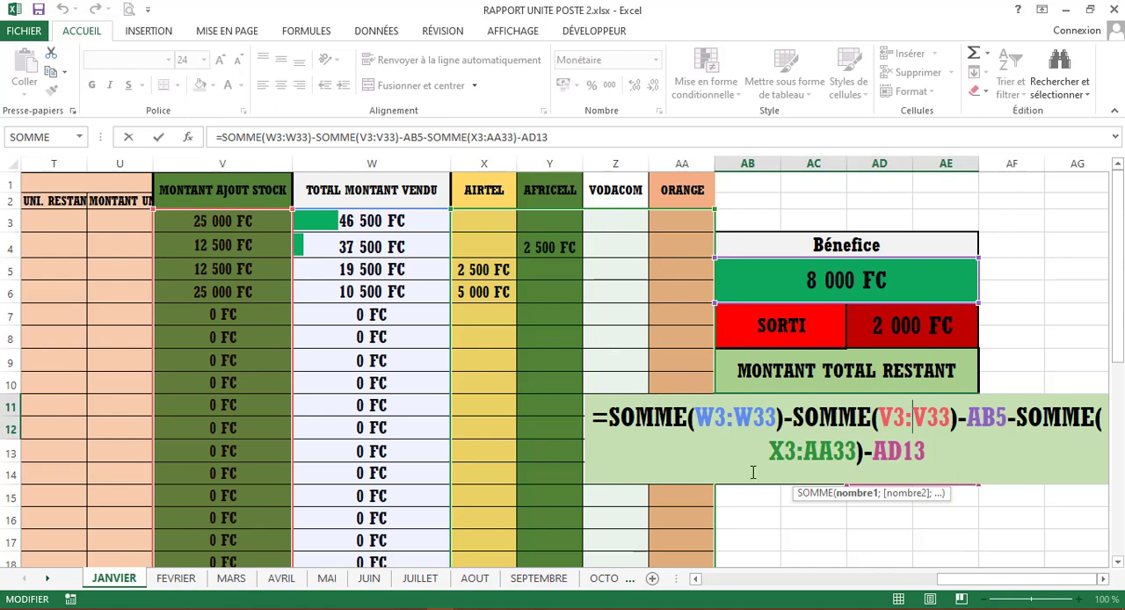
{"action": "left_click", "coordinate": [1010, 418]}
{"action": "key", "text": "BackSpace"}
{"action": "key", "text": "BackSpace"}
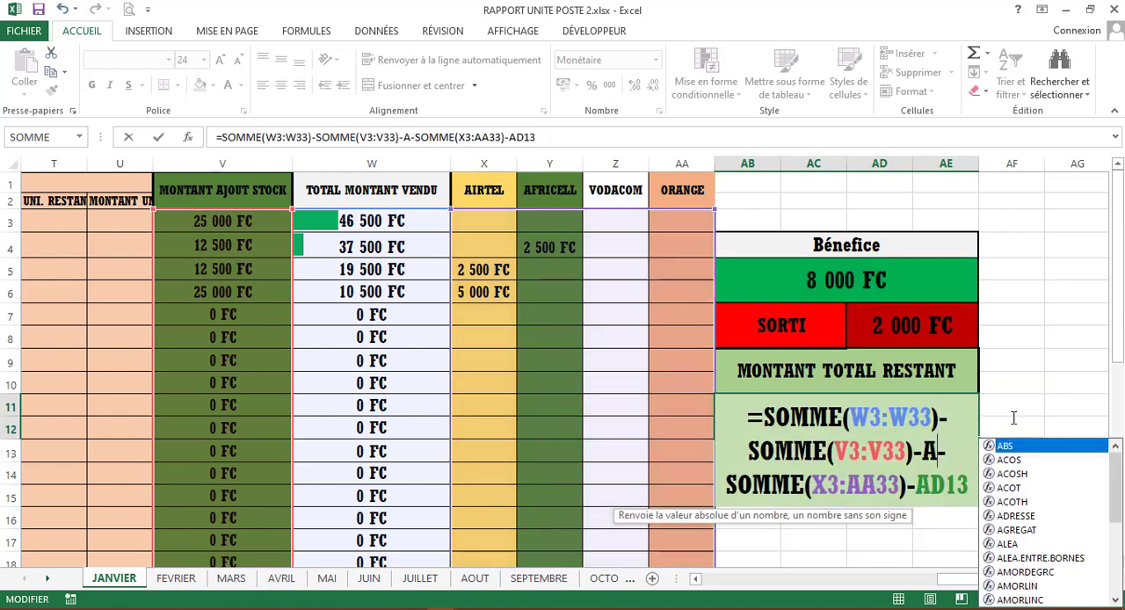
{"action": "key", "text": "BackSpace"}
{"action": "key", "text": "BackSpace"}
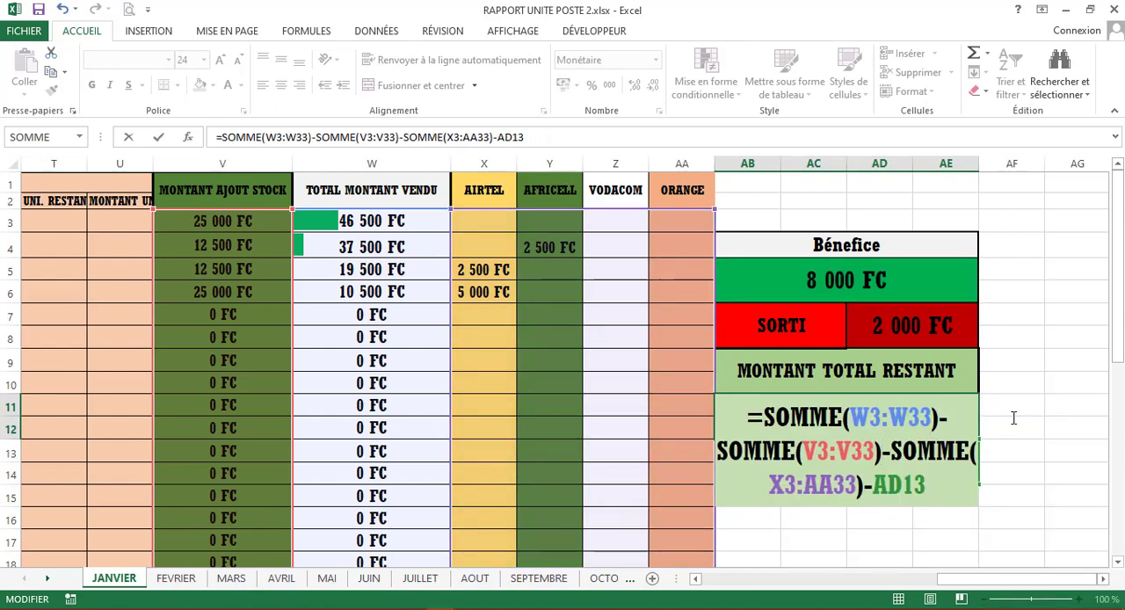
{"action": "key", "text": "Return"}
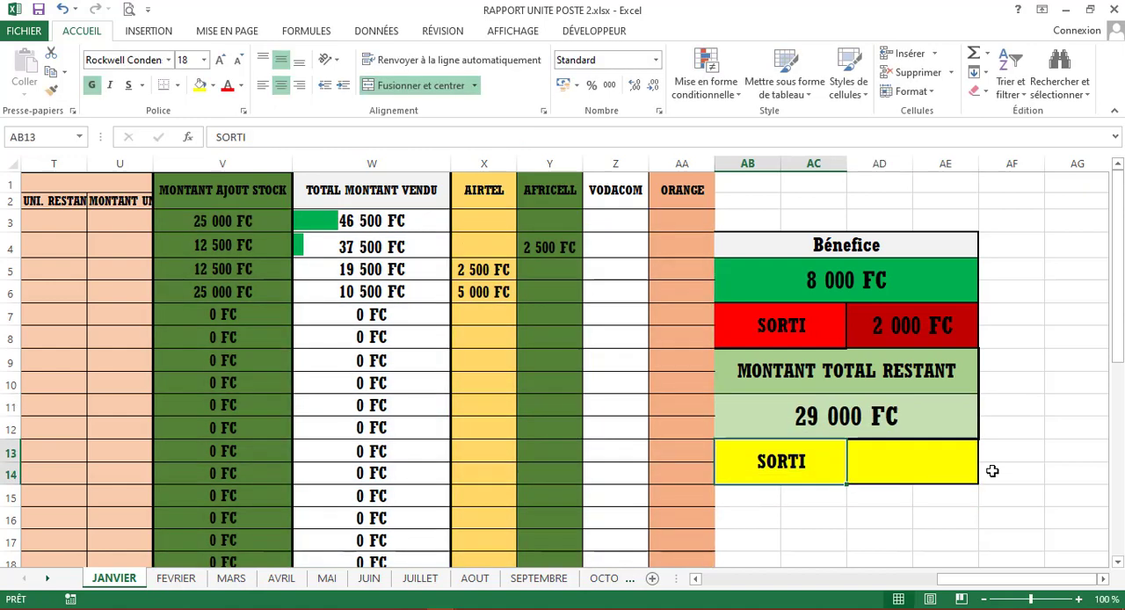
{"action": "key", "text": "Up"}
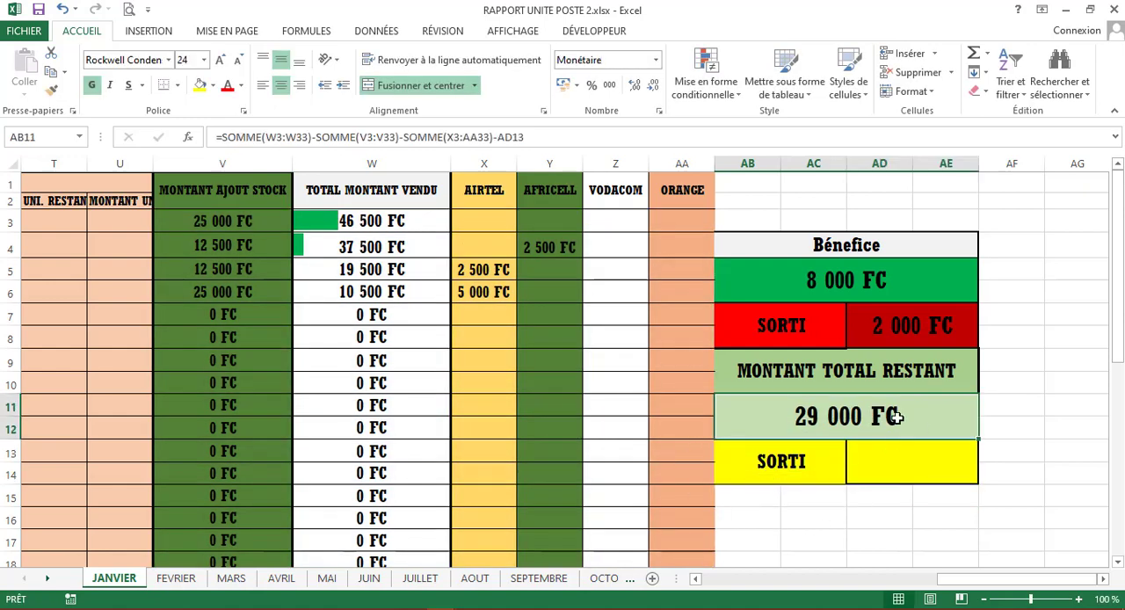
{"action": "double_click", "coordinate": [947, 416]}
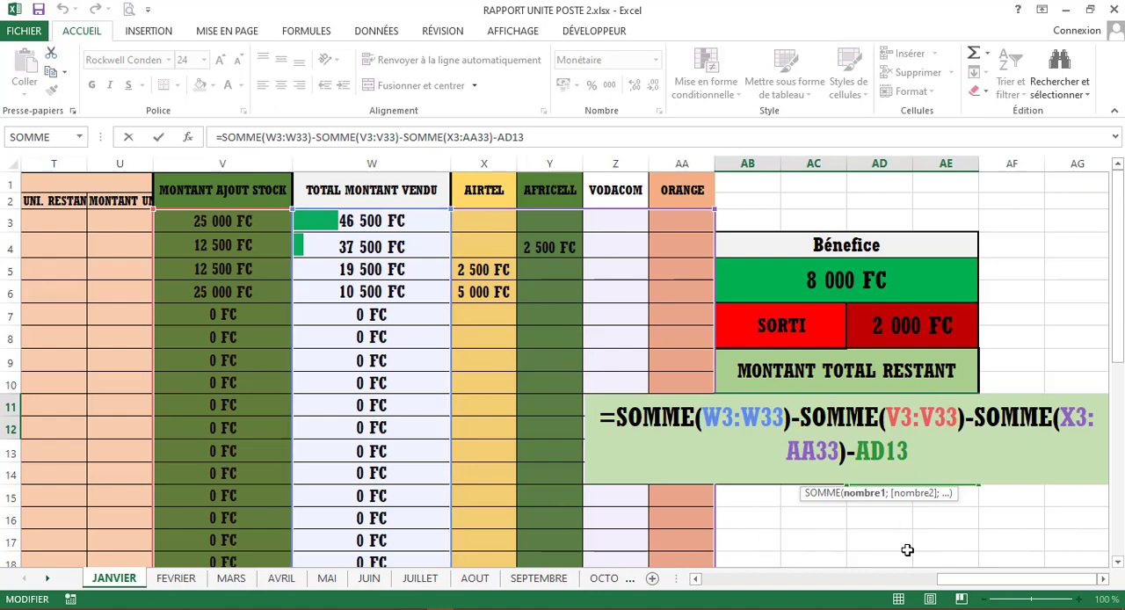
{"action": "key", "text": "Return"}
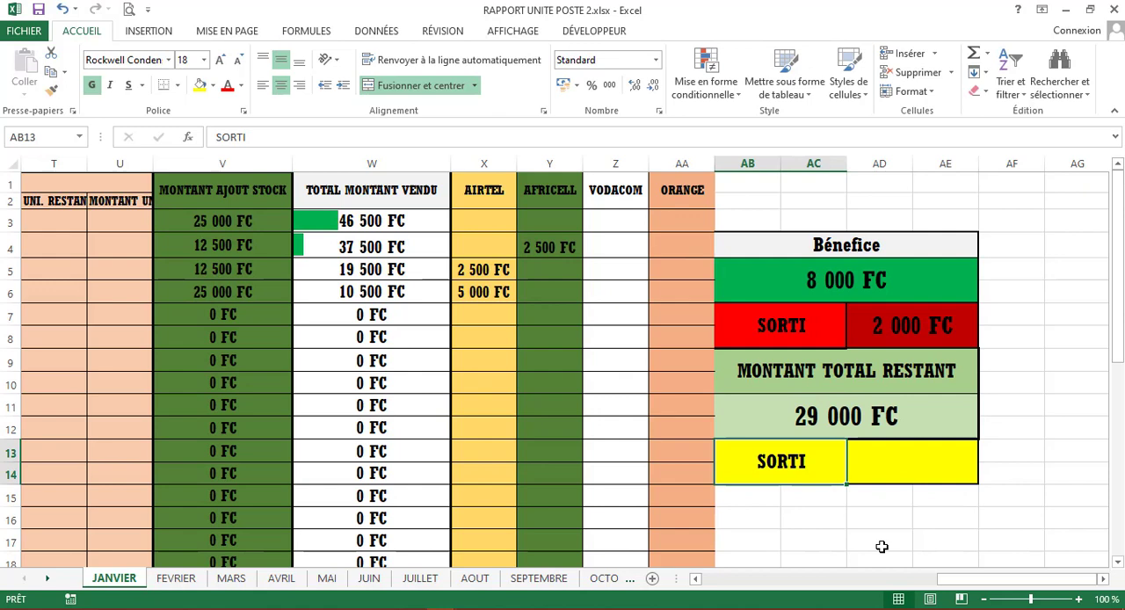
- Enter a withdrawal of 5000 in the yellow SORTI amount cell below MONTANT TOTAL RESTANT
{"action": "left_click", "coordinate": [929, 469]}
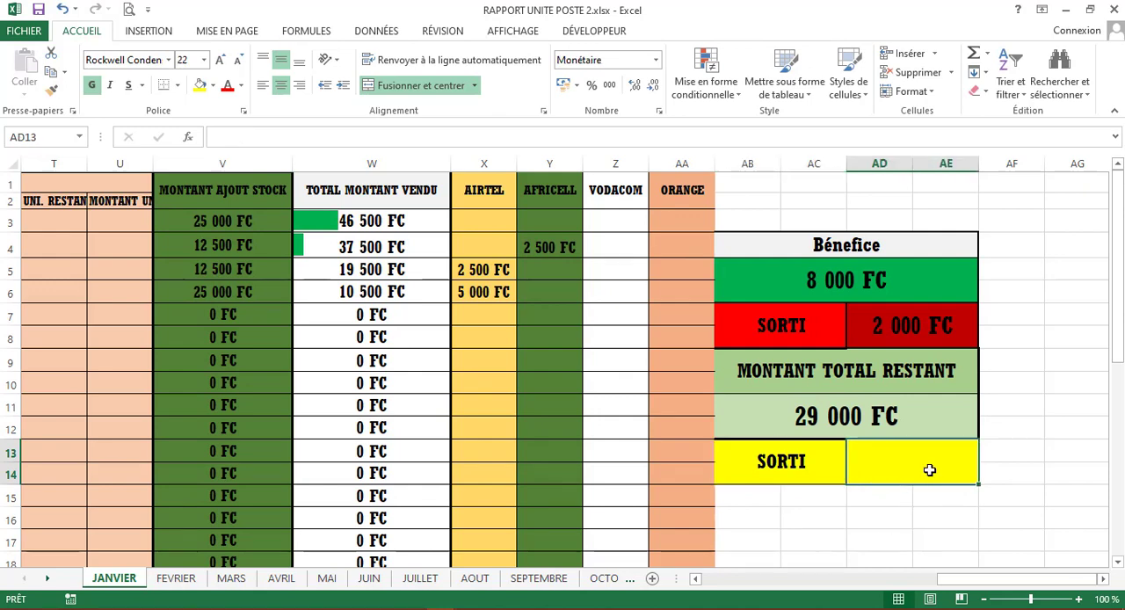
{"action": "type", "text": "5000"}
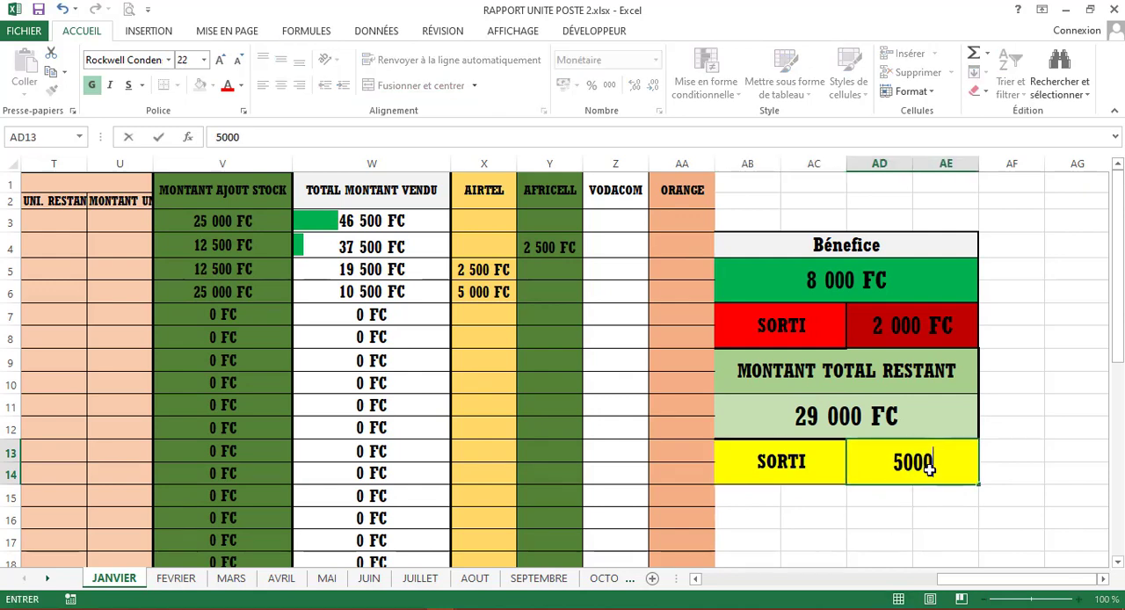
{"action": "key", "text": "Return"}
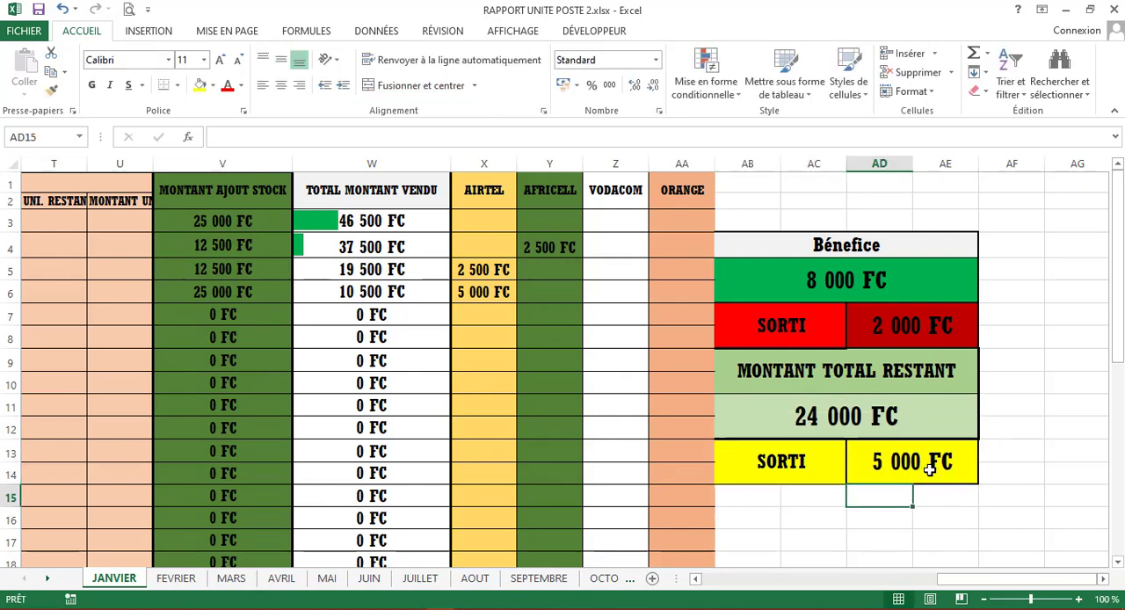
- Change the withdrawal in the red SORTI amount cell below the Bénefice to 3000
{"action": "left_click", "coordinate": [915, 324]}
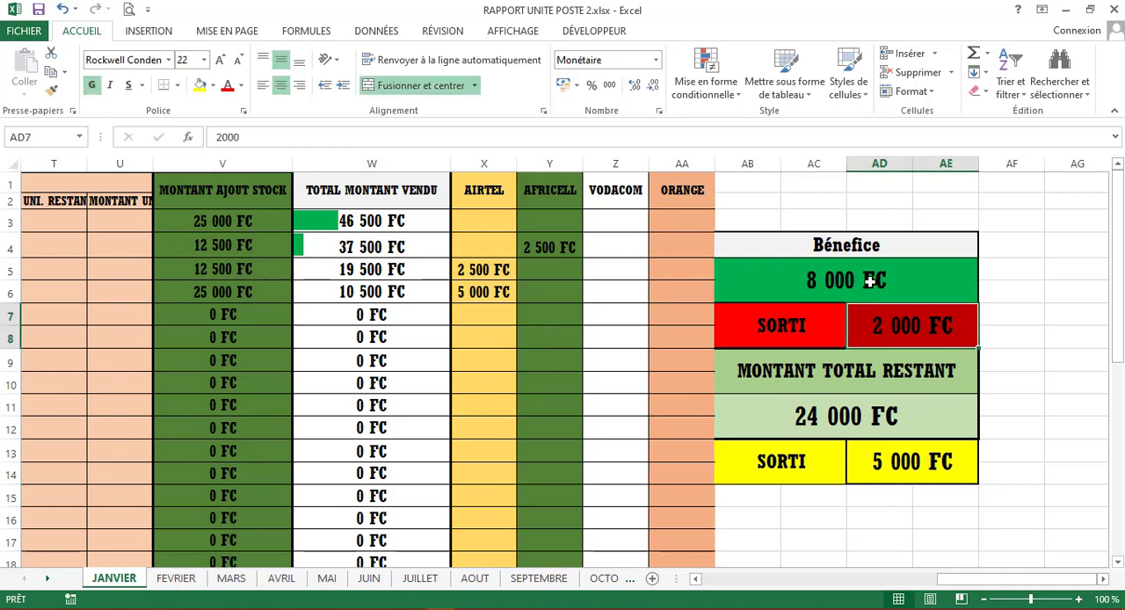
{"action": "type", "text": "3000"}
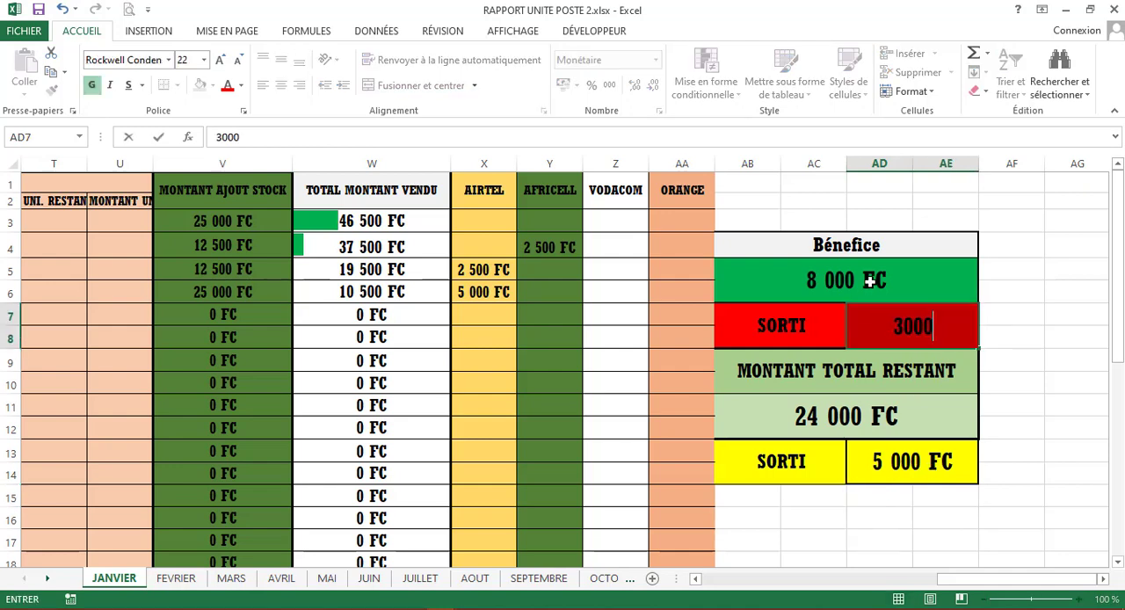
{"action": "key", "text": "Return"}
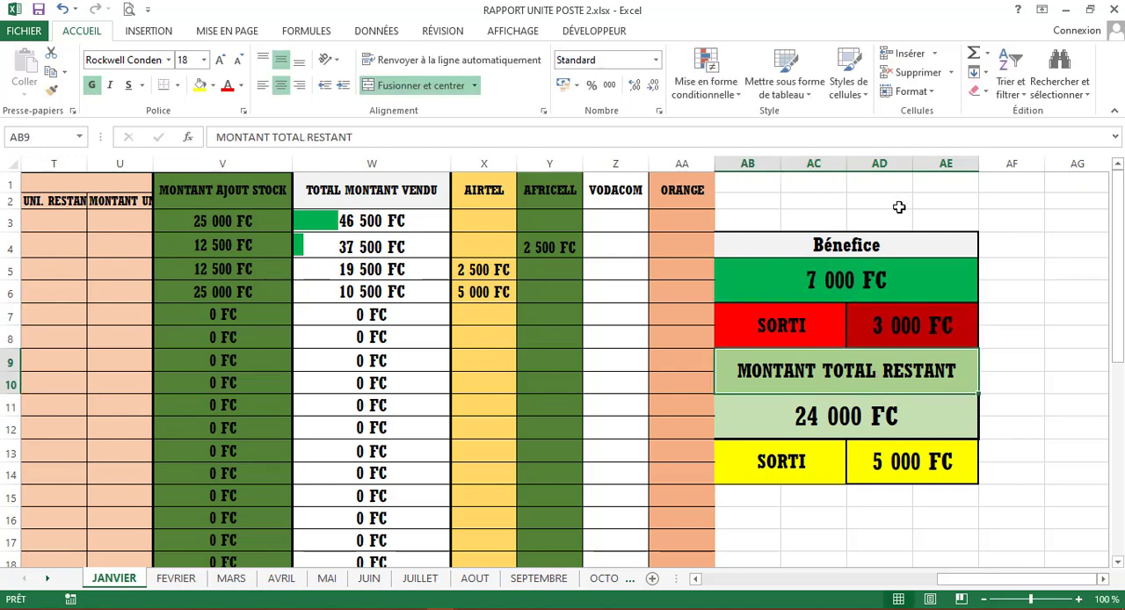
- Check the January Bénefice and MONTANT TOTAL RESTANT formulas and the daily entries, and open the FEVRIER sheet
{"action": "left_click", "coordinate": [876, 288]}
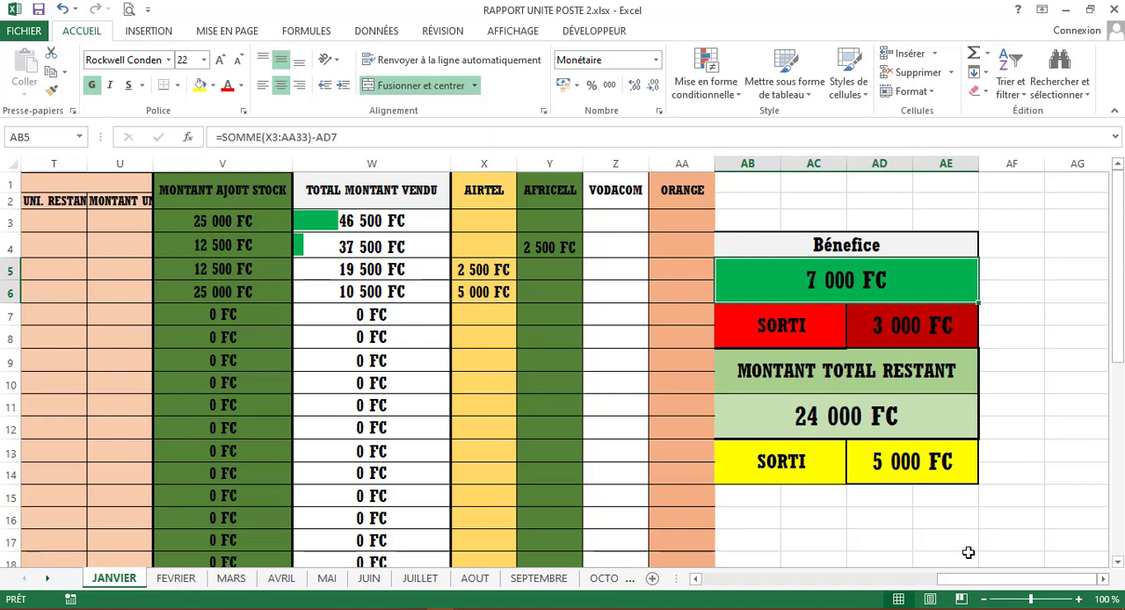
{"action": "left_click_drag", "start_coordinate": [983, 577], "coordinate": [716, 584]}
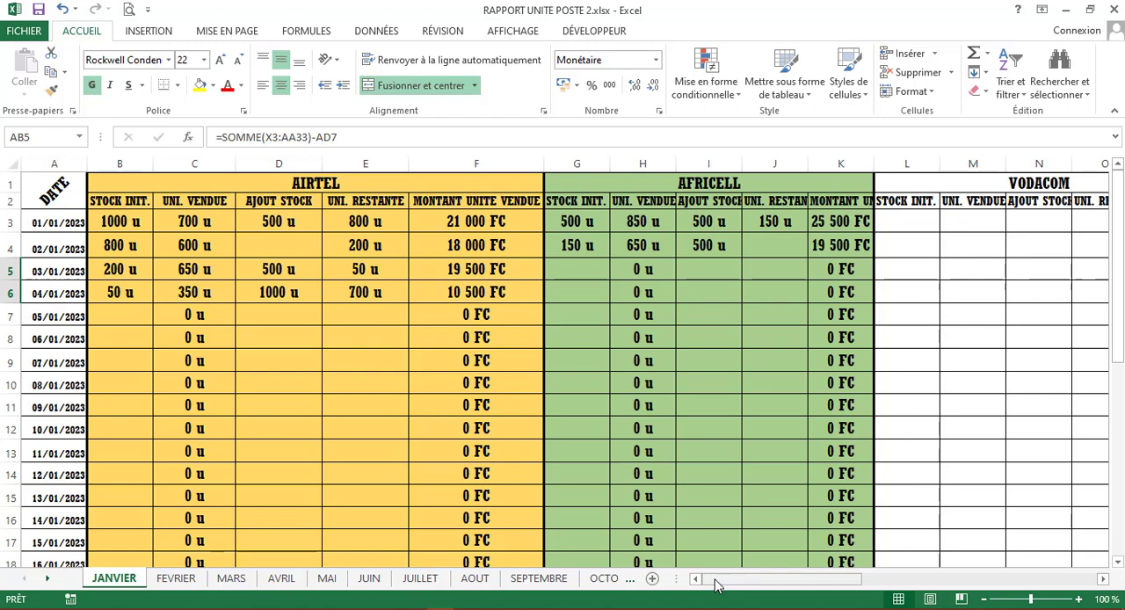
{"action": "left_click_drag", "start_coordinate": [716, 585], "coordinate": [982, 589]}
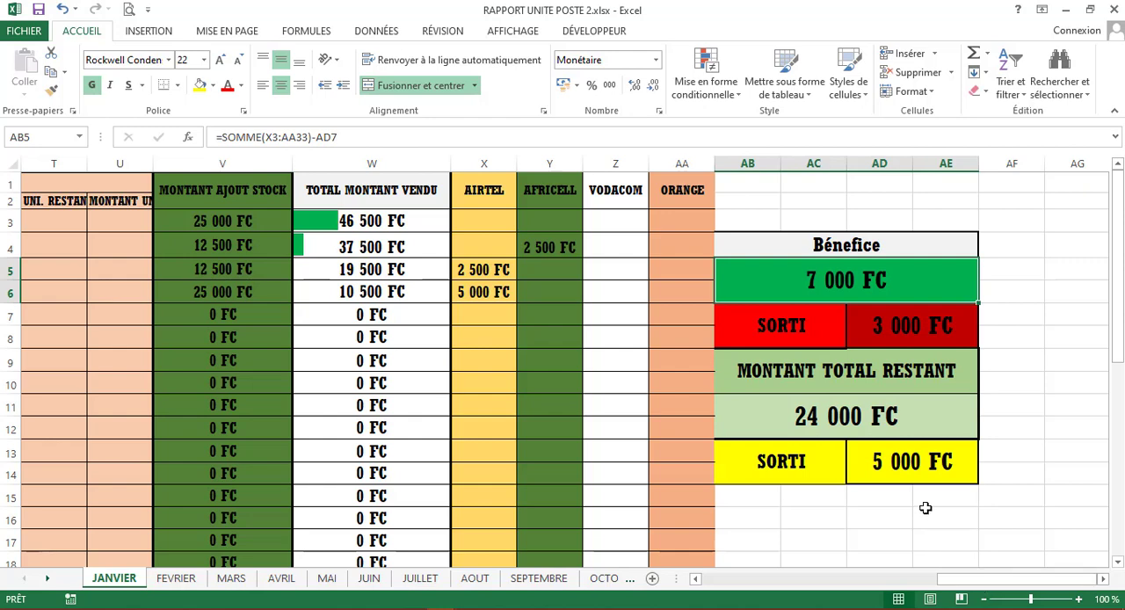
{"action": "left_click", "coordinate": [890, 417]}
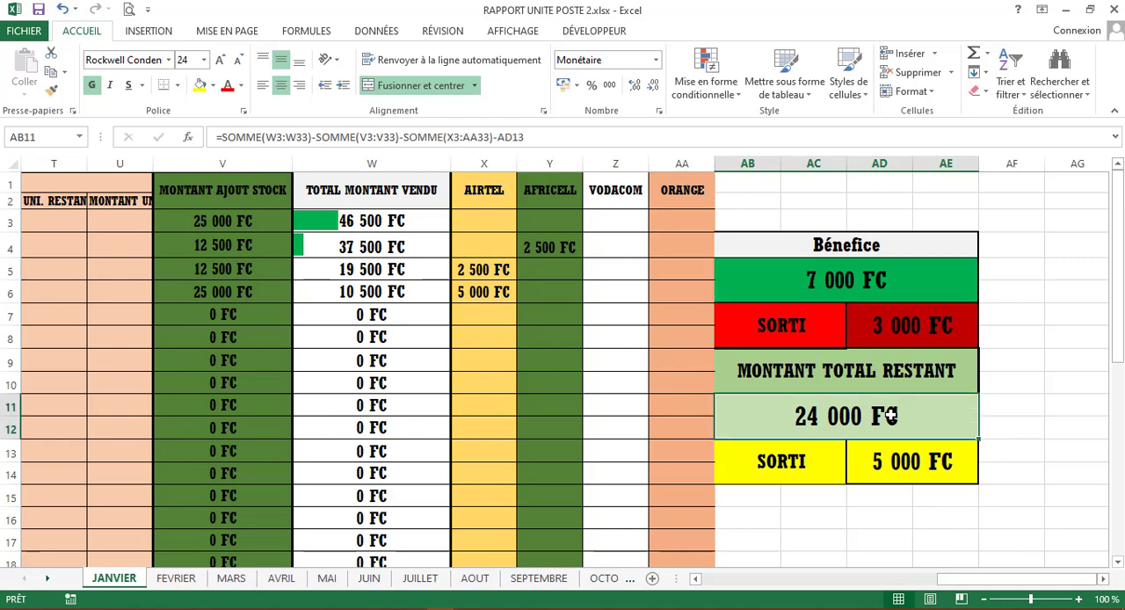
{"action": "left_click", "coordinate": [177, 578]}
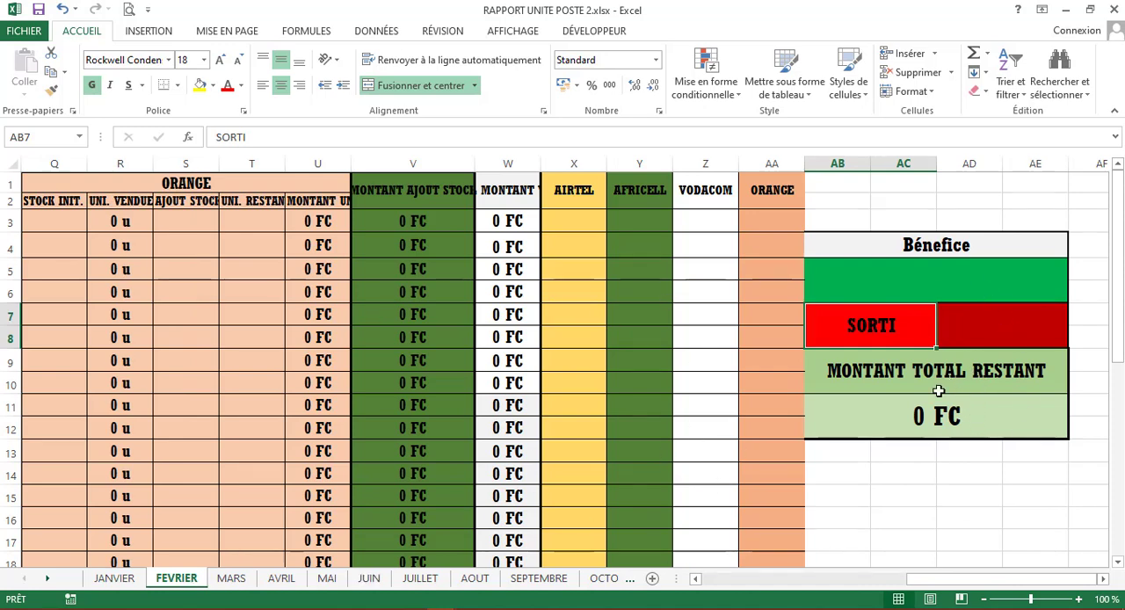
- Compare with the JANVIER sheet, and clear the formula from the amount cell below MONTANT TOTAL RESTANT on the FEVRIER sheet
{"action": "left_click", "coordinate": [114, 579]}
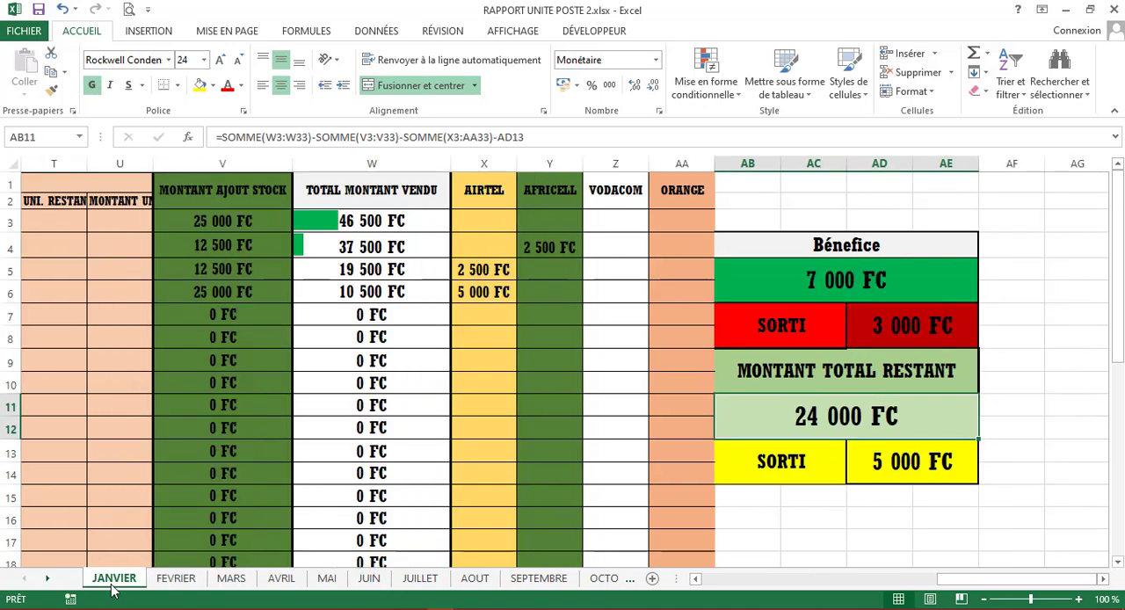
{"action": "left_click", "coordinate": [174, 583]}
{"action": "left_click", "coordinate": [967, 409]}
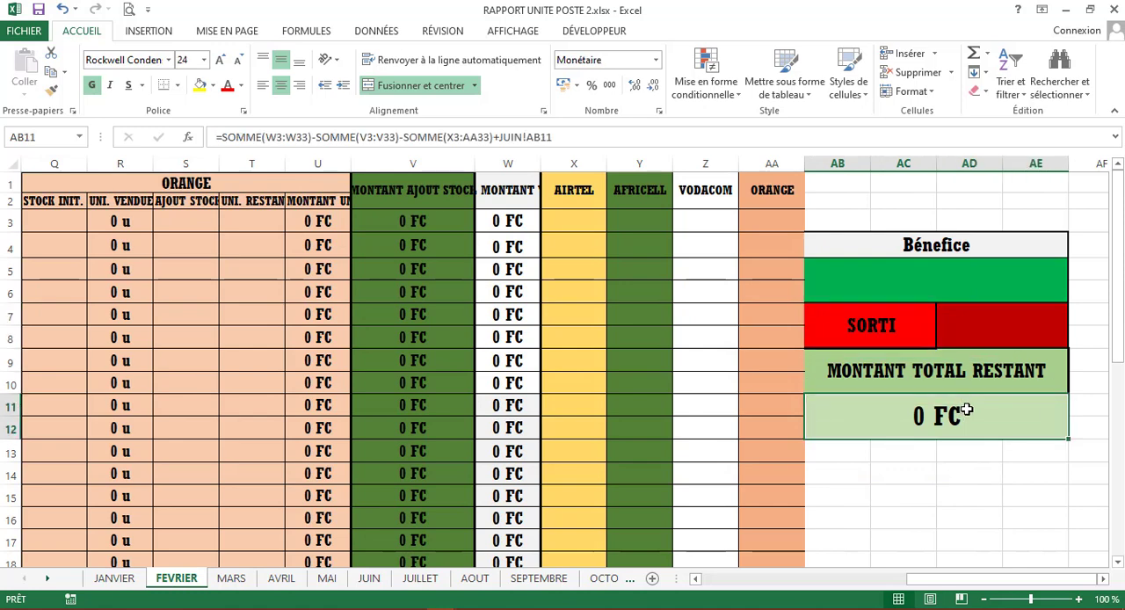
{"action": "key", "text": "Delete"}
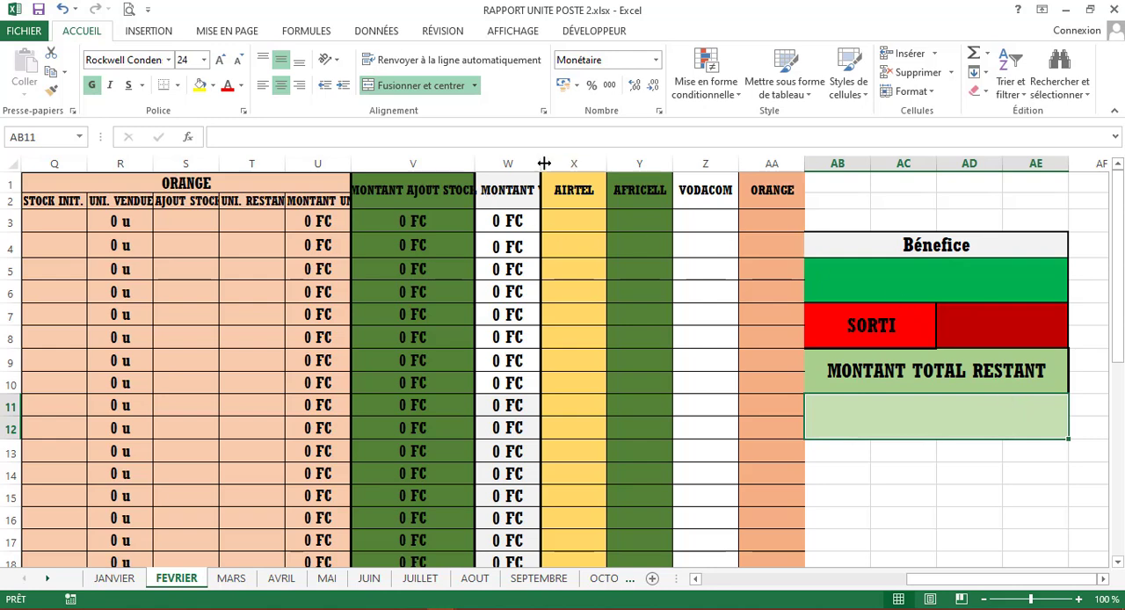
- Widen column W on the FEVRIER sheet to fit the full TOTAL MONTANT VENDU heading, and return to the JANVIER sheet
{"action": "left_click_drag", "start_coordinate": [543, 163], "coordinate": [616, 164]}
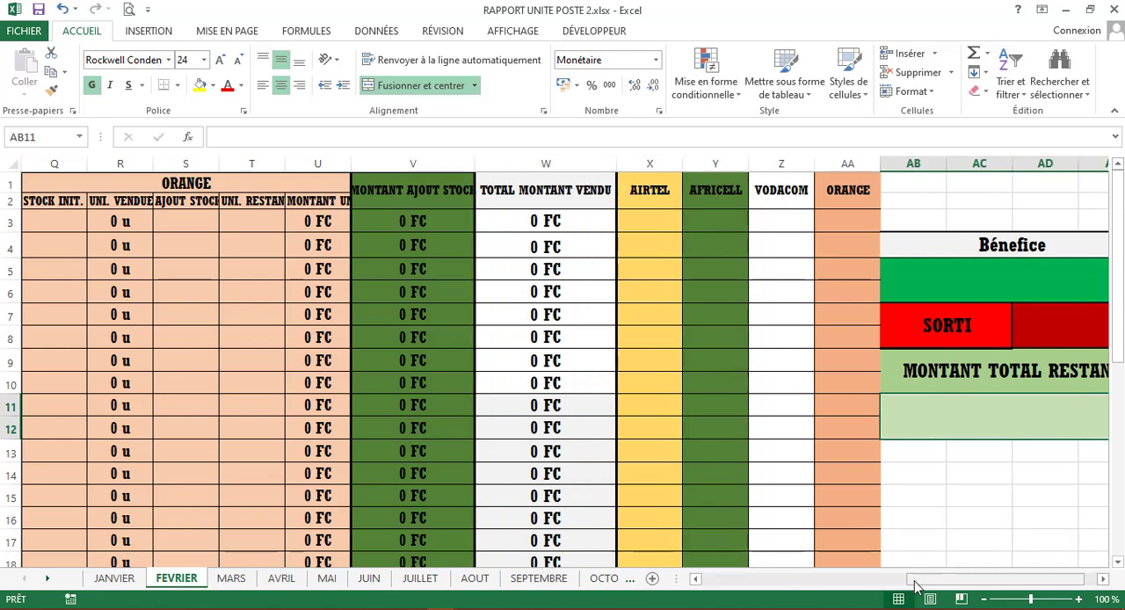
{"action": "left_click_drag", "start_coordinate": [947, 582], "coordinate": [960, 581]}
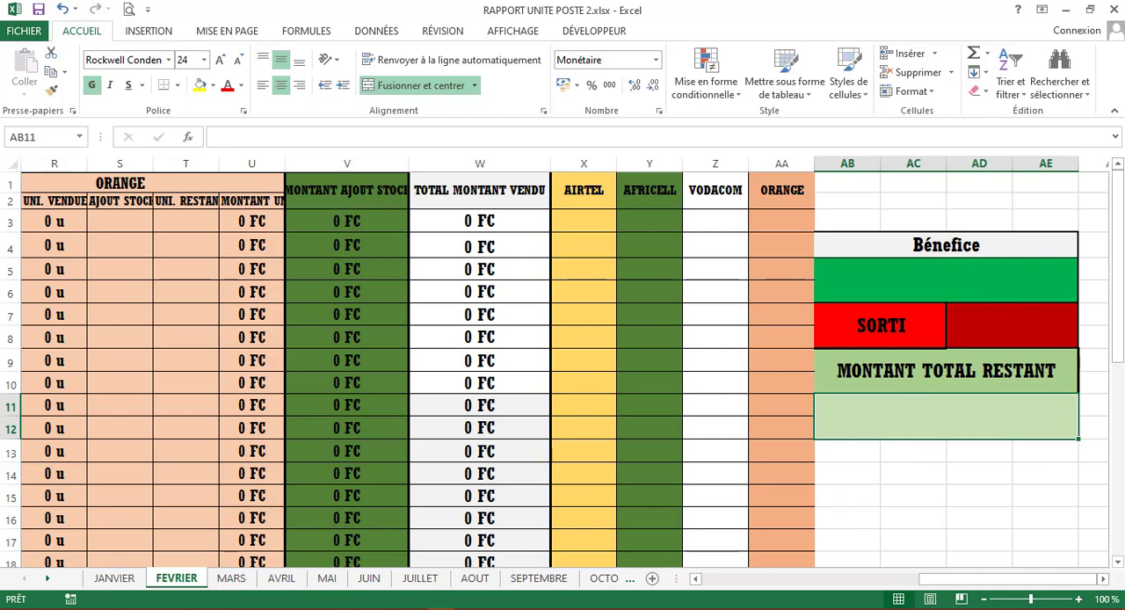
{"action": "left_click", "coordinate": [115, 578]}
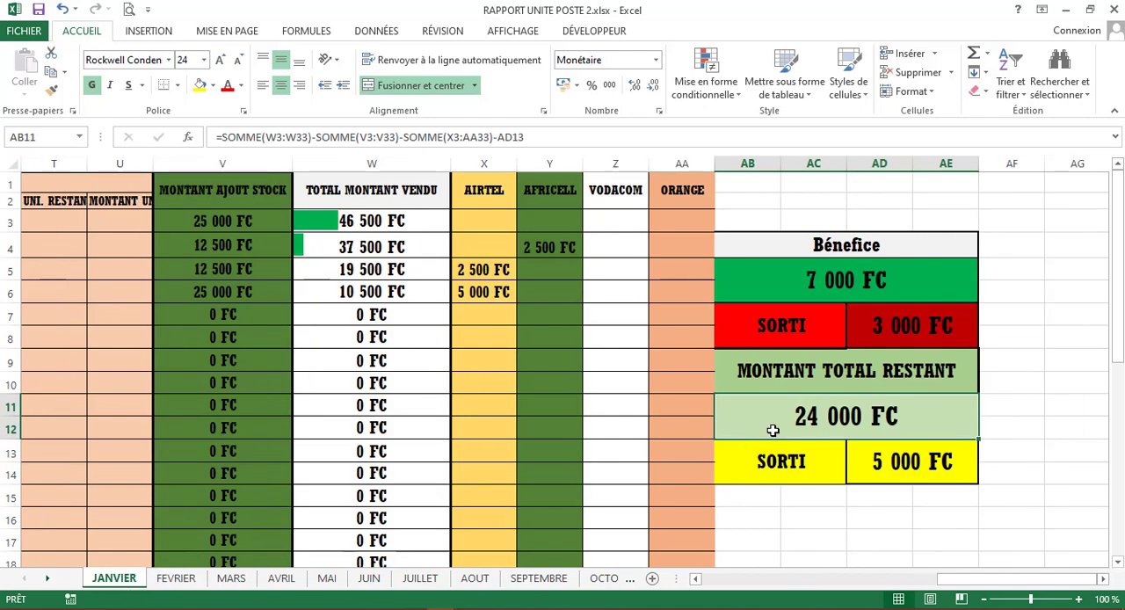